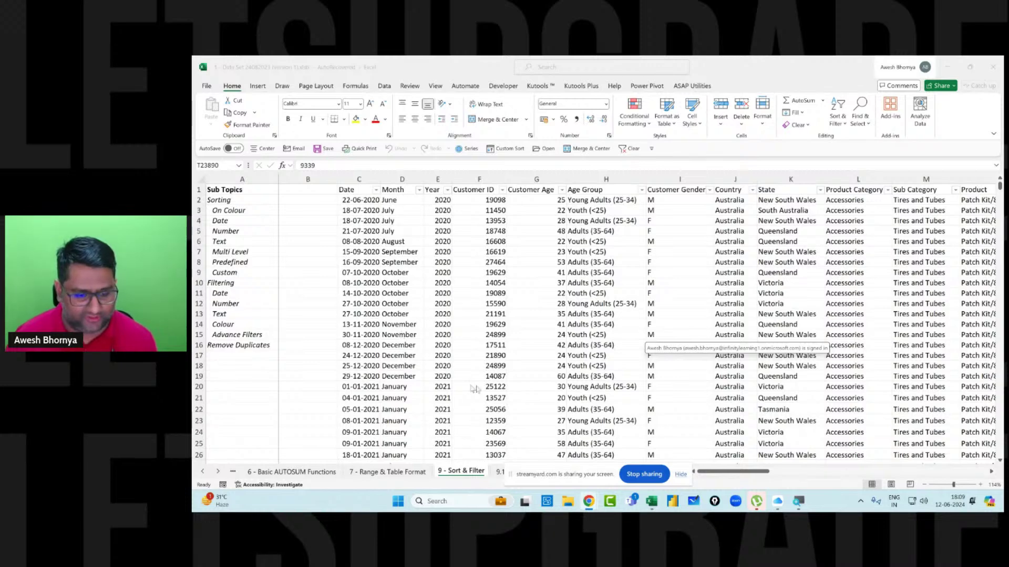
# Open the 11 - Data Validation sheet and select cell C2 under the Order No. header.
pyautogui.click(216, 472)
pyautogui.click(217, 472)
pyautogui.click(217, 472)
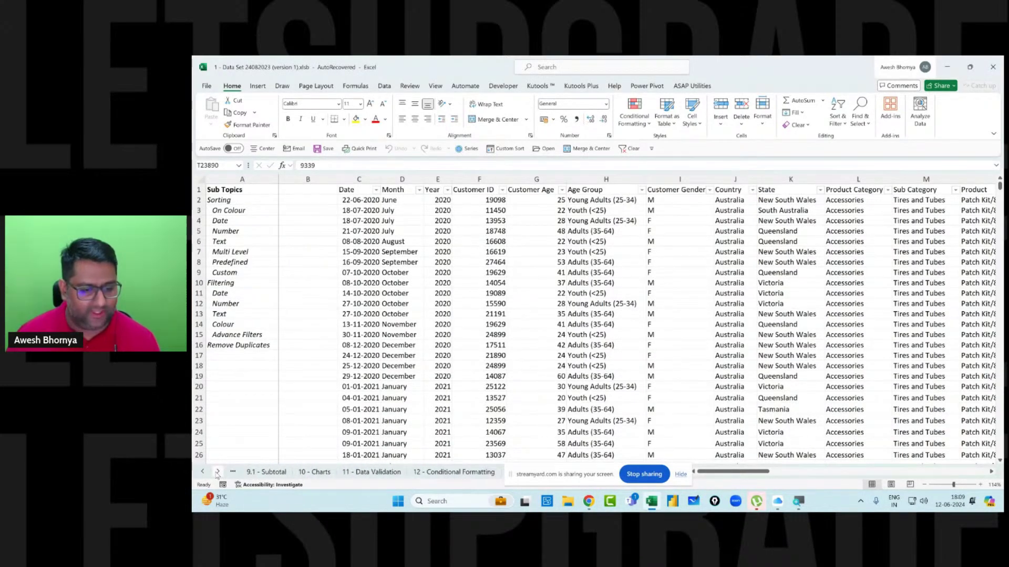
pyautogui.click(376, 472)
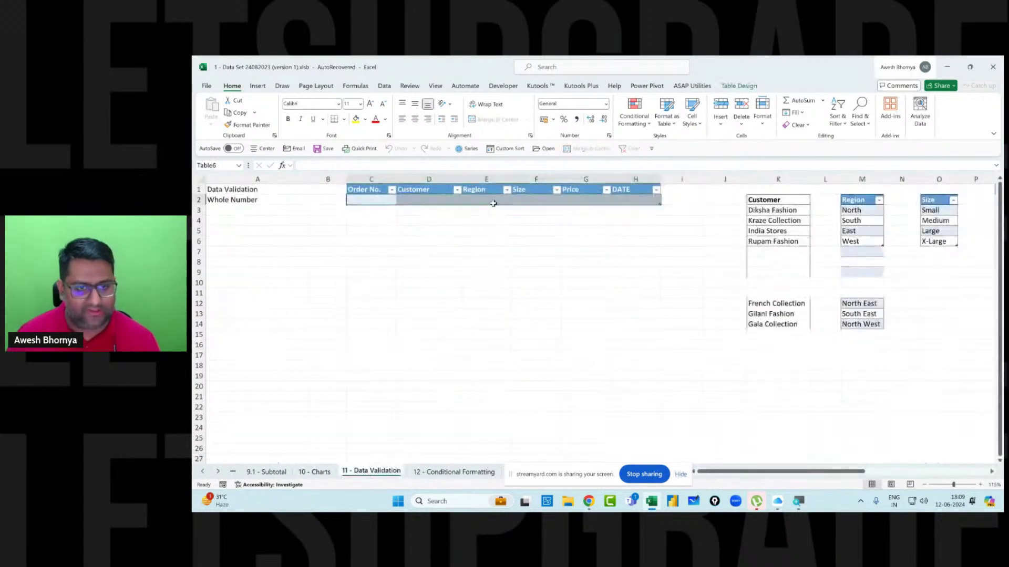
pyautogui.click(446, 200)
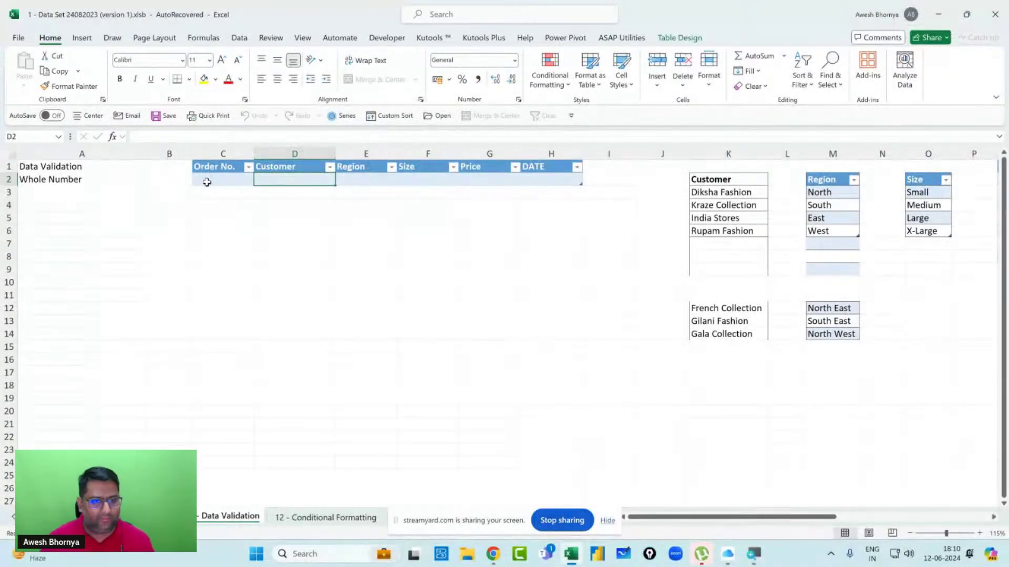
pyautogui.click(207, 182)
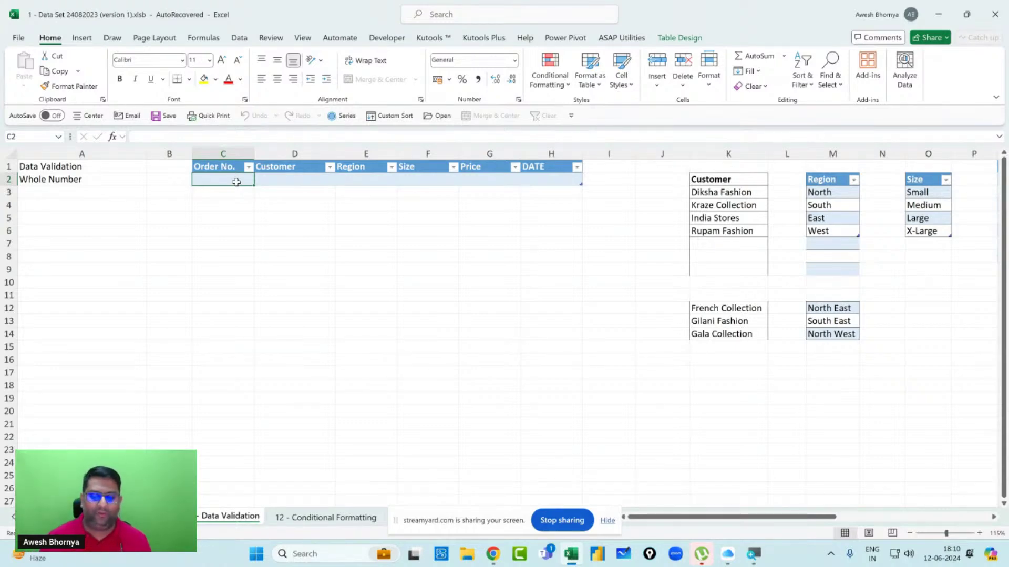
# Launch the screen annotation tool, place its toolbar below the Size list, and draw a pink arrow pointing up at the Order No. column.
pyautogui.click(651, 555)
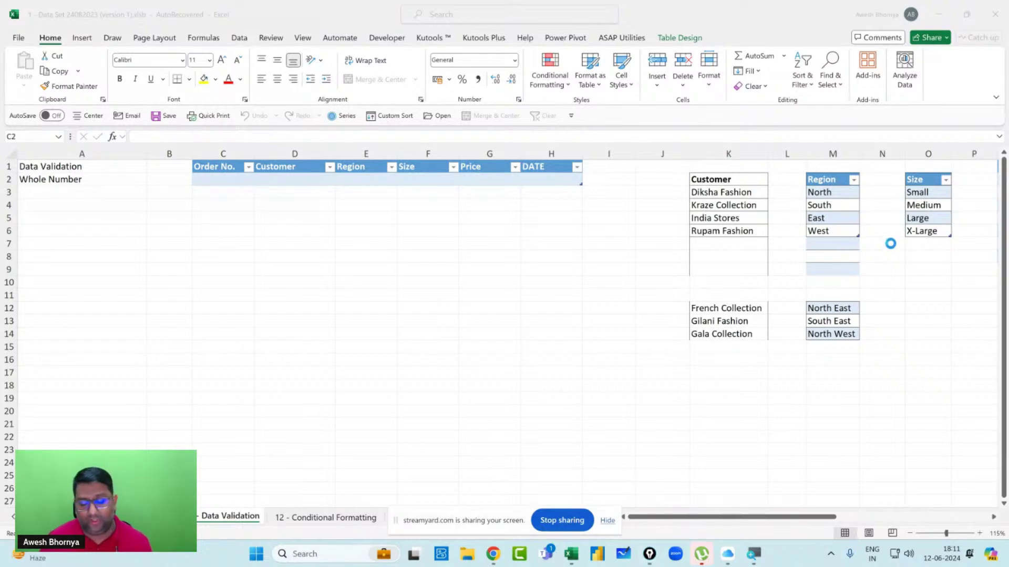
pyautogui.moveTo(956, 194); pyautogui.dragTo(932, 266)
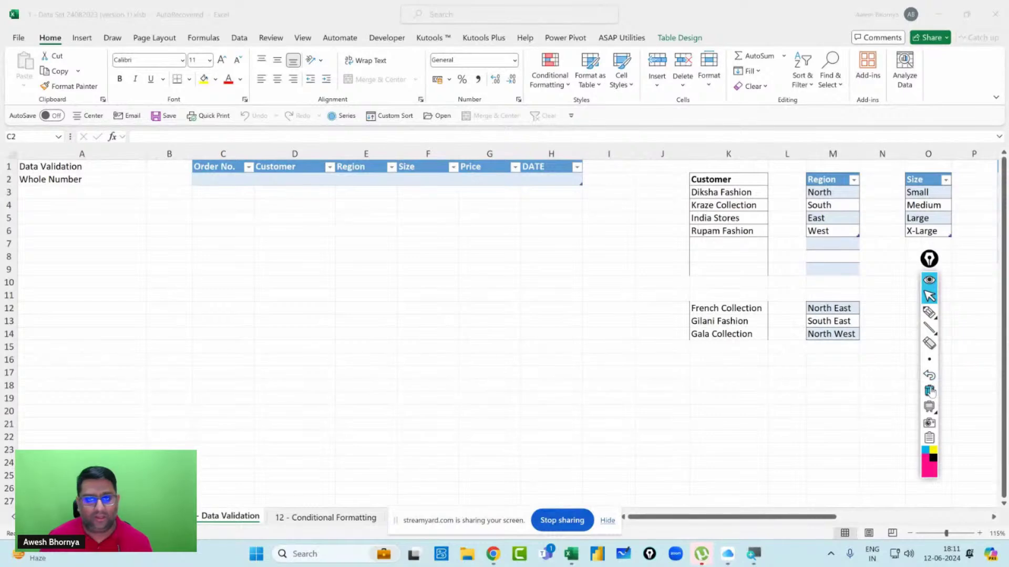
pyautogui.click(930, 312)
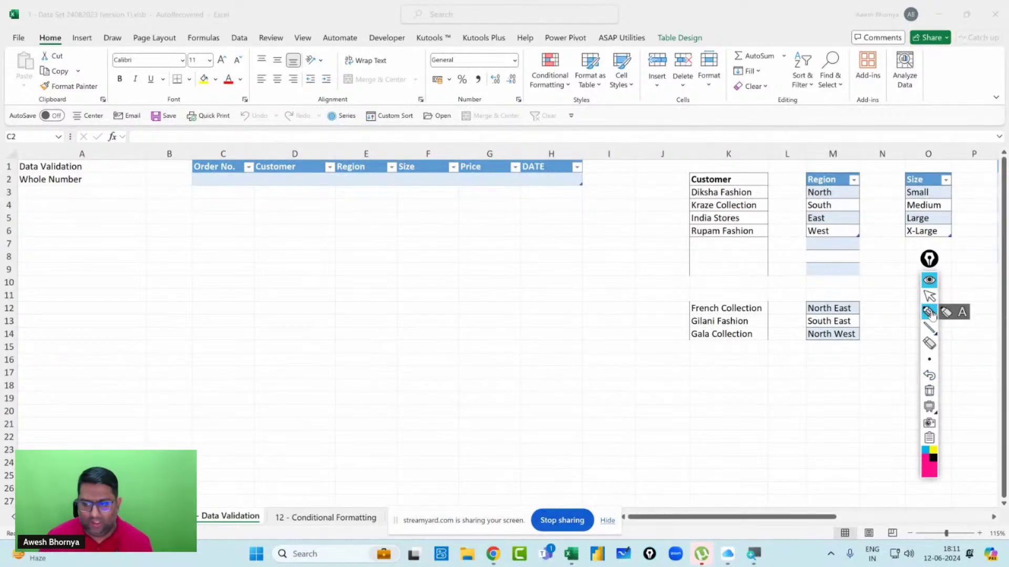
pyautogui.moveTo(213, 244)
pyautogui.mouseDown()
pyautogui.moveTo(212, 210)
pyautogui.moveTo(222, 211)
pyautogui.mouseUp()
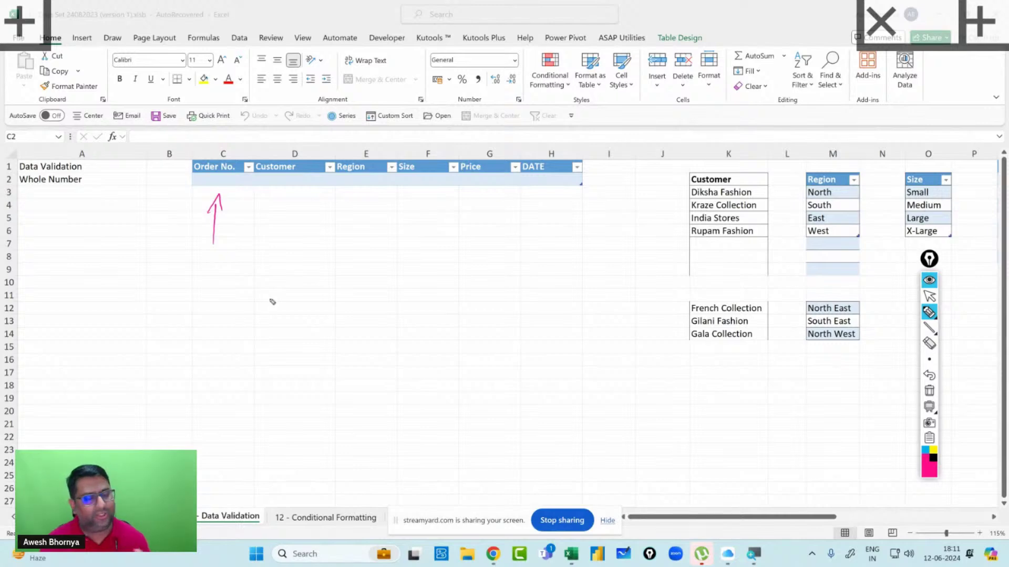
# Handwrite the order number range 1001 to 9999 below the Order No. column, underline it and frame it.
pyautogui.moveTo(197, 274)
pyautogui.mouseDown()
pyautogui.moveTo(198, 303)
pyautogui.moveTo(206, 285)
pyautogui.mouseUp()
pyautogui.moveTo(215, 281); pyautogui.dragTo(216, 288)
pyautogui.moveTo(231, 279); pyautogui.dragTo(235, 296)
pyautogui.moveTo(225, 298)
pyautogui.mouseDown()
pyautogui.moveTo(244, 295)
pyautogui.moveTo(217, 344)
pyautogui.moveTo(224, 331)
pyautogui.mouseUp()
pyautogui.moveTo(201, 367)
pyautogui.mouseDown()
pyautogui.moveTo(202, 397)
pyautogui.moveTo(242, 393)
pyautogui.mouseUp()
pyautogui.moveTo(192, 428); pyautogui.dragTo(285, 385)
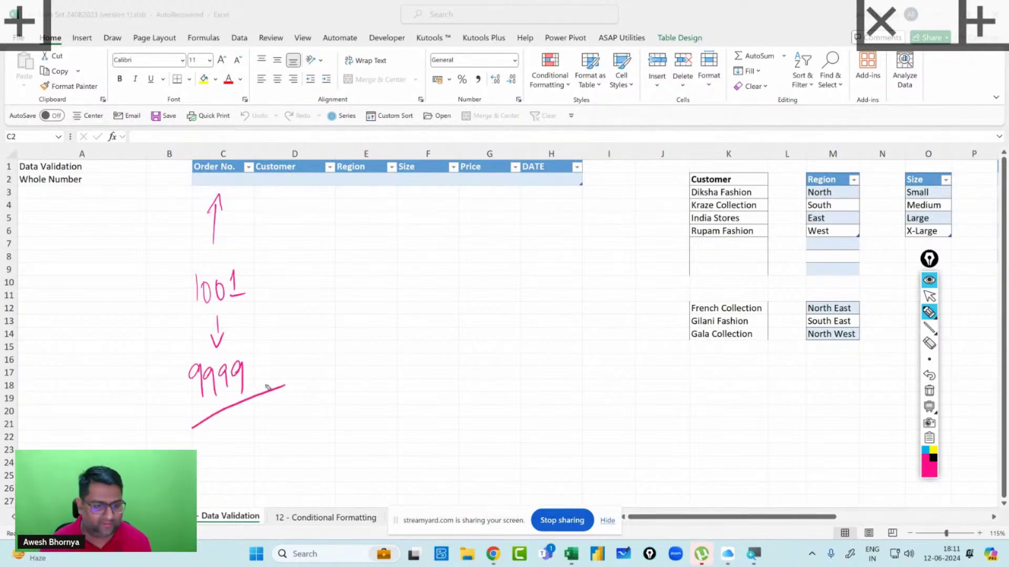
pyautogui.moveTo(172, 275)
pyautogui.mouseDown()
pyautogui.moveTo(188, 415)
pyautogui.moveTo(250, 252)
pyautogui.moveTo(264, 386)
pyautogui.mouseUp()
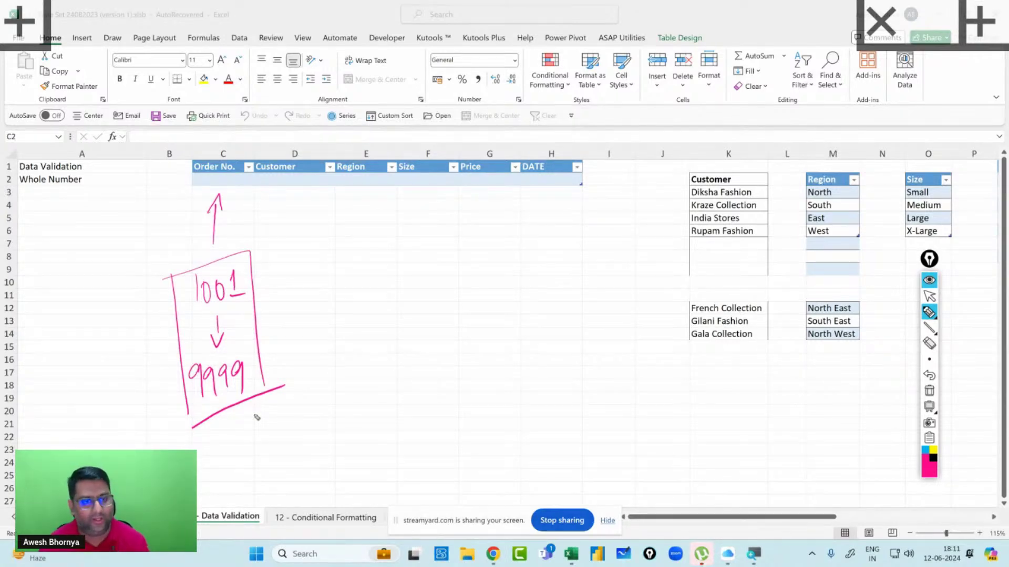
# Draw downward arrows under the Customer and Region headers and circle the Customer, Region and Size source lists.
pyautogui.moveTo(290, 195); pyautogui.dragTo(294, 252)
pyautogui.moveTo(282, 231); pyautogui.dragTo(306, 225)
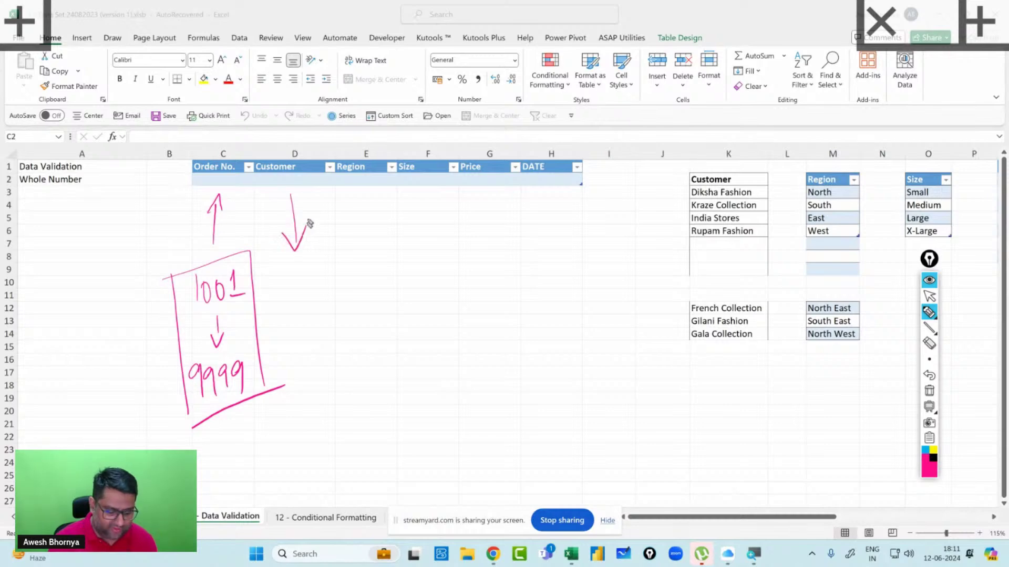
pyautogui.moveTo(753, 175)
pyautogui.mouseDown()
pyautogui.moveTo(693, 252)
pyautogui.moveTo(752, 168)
pyautogui.mouseUp()
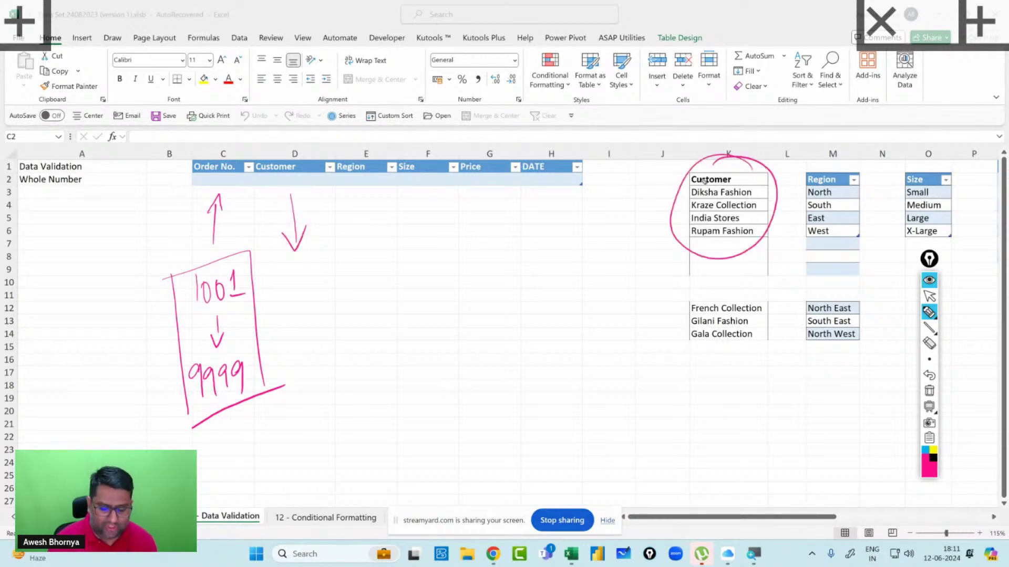
pyautogui.moveTo(364, 191)
pyautogui.mouseDown()
pyautogui.moveTo(365, 231)
pyautogui.moveTo(377, 221)
pyautogui.mouseUp()
pyautogui.moveTo(846, 179)
pyautogui.mouseDown()
pyautogui.moveTo(869, 206)
pyautogui.moveTo(854, 180)
pyautogui.mouseUp()
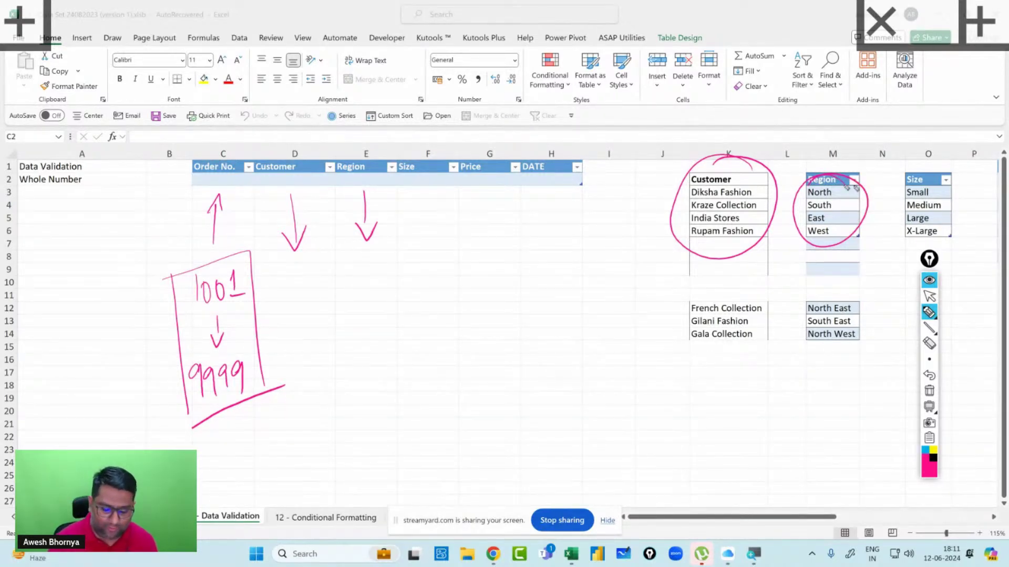
pyautogui.moveTo(944, 181)
pyautogui.mouseDown()
pyautogui.moveTo(969, 205)
pyautogui.moveTo(884, 203)
pyautogui.mouseUp()
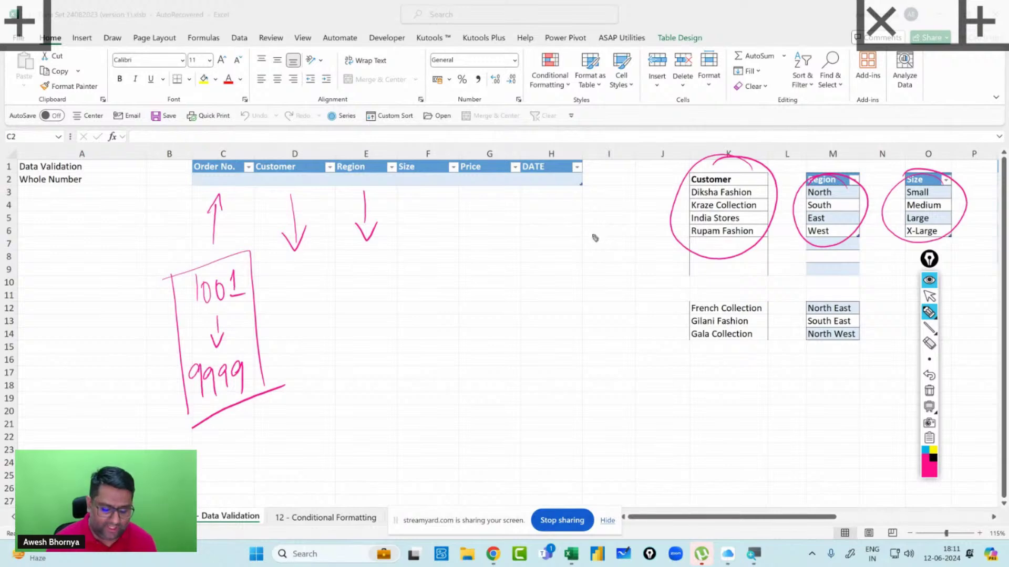
# Handwrite the word List in a frame beside the Customer list, and clear all pen annotations from the screen.
pyautogui.moveTo(593, 235)
pyautogui.mouseDown()
pyautogui.moveTo(599, 262)
pyautogui.moveTo(613, 261)
pyautogui.mouseUp()
pyautogui.moveTo(634, 234)
pyautogui.mouseDown()
pyautogui.moveTo(637, 263)
pyautogui.moveTo(640, 240)
pyautogui.mouseUp()
pyautogui.moveTo(569, 284)
pyautogui.mouseDown()
pyautogui.moveTo(646, 266)
pyautogui.moveTo(639, 210)
pyautogui.moveTo(570, 281)
pyautogui.mouseUp()
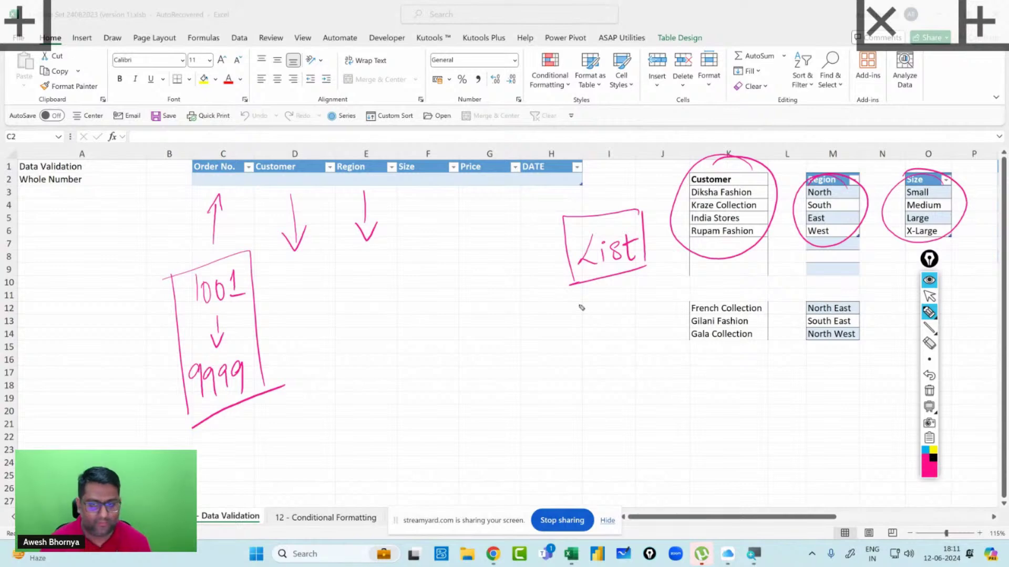
pyautogui.click(928, 391)
pyautogui.click(928, 296)
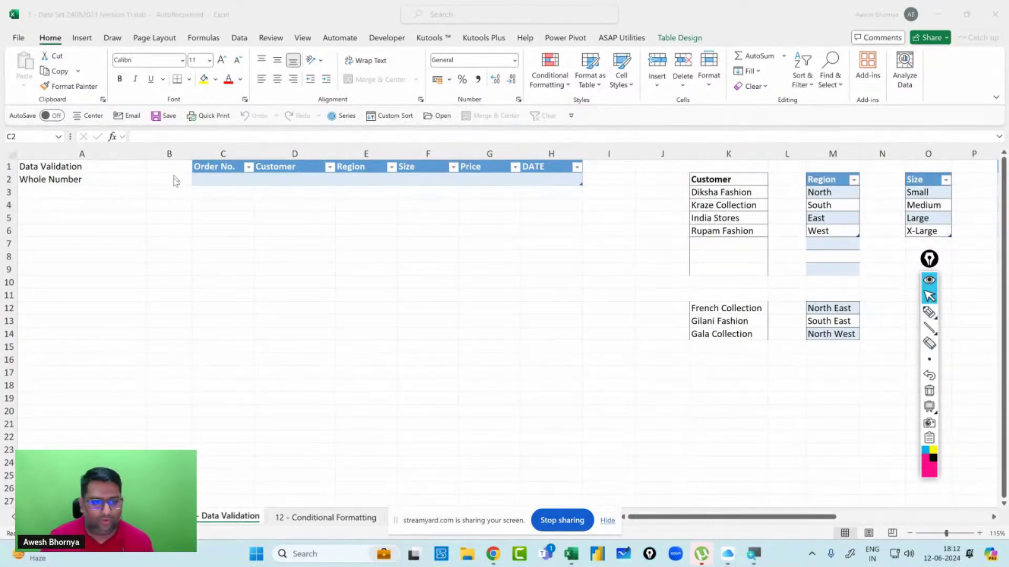
# Select the order table's empty data row, C2:H2, and show the table design options.
pyautogui.click(206, 183)
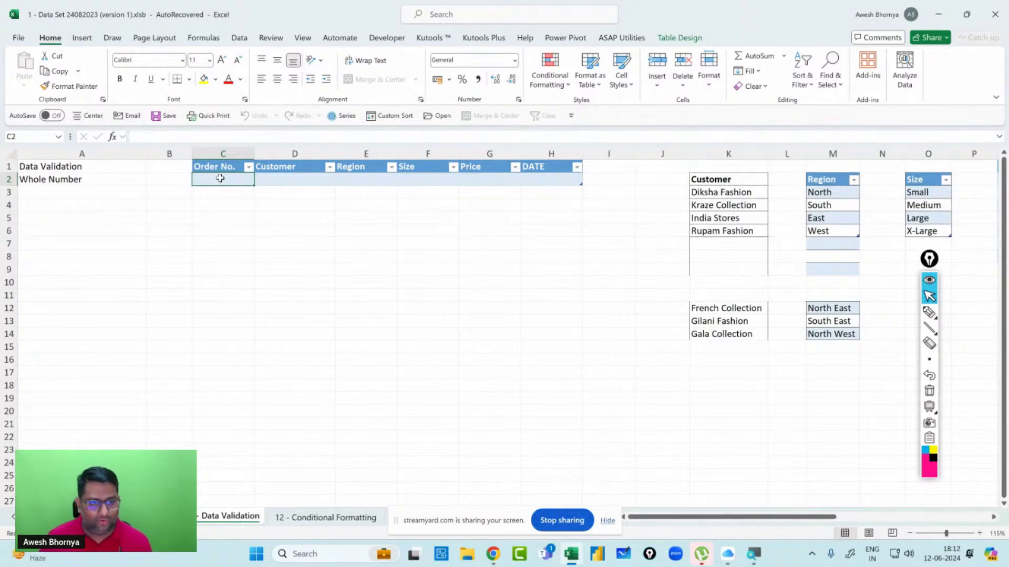
pyautogui.moveTo(220, 179); pyautogui.dragTo(552, 179)
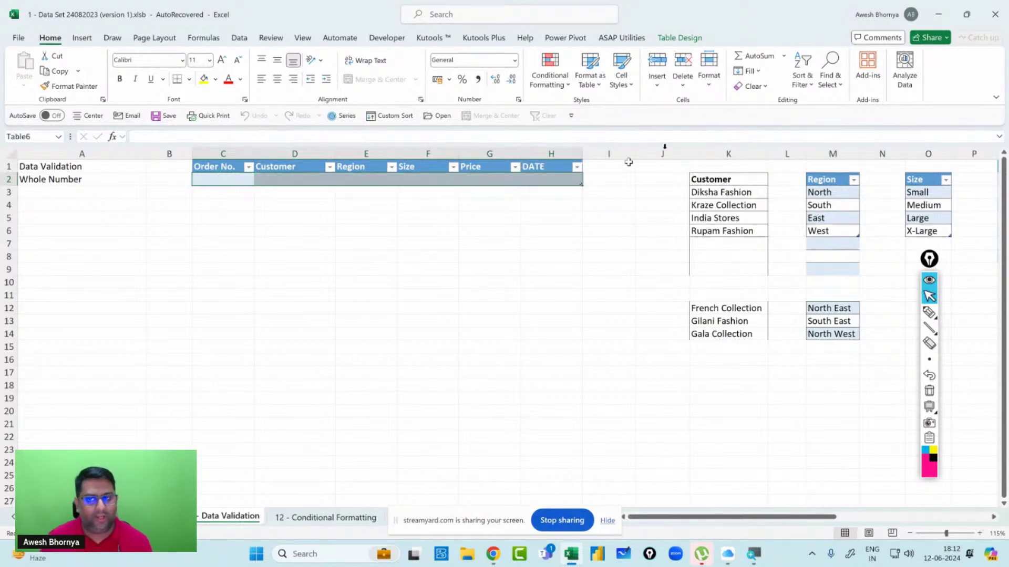
pyautogui.click(682, 38)
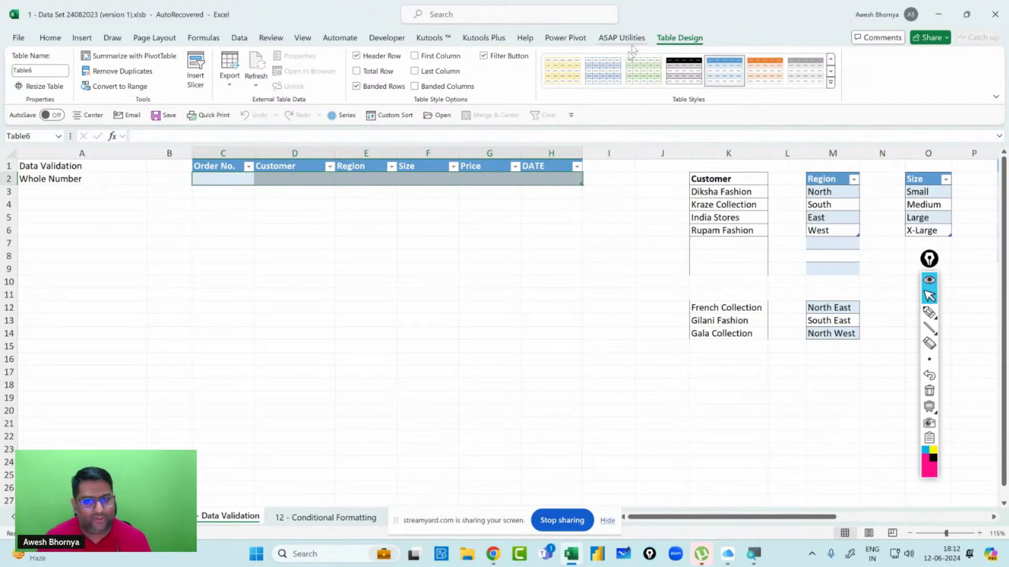
pyautogui.moveTo(233, 179); pyautogui.dragTo(530, 180)
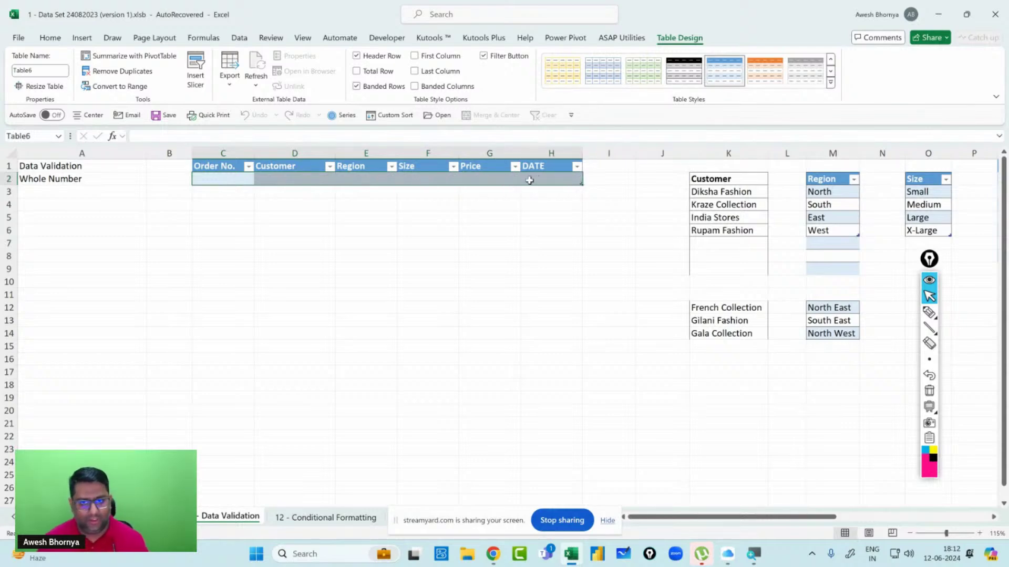
# Bring up the data commands, outline the Data Tools group and the Data Validation command with pink rectangles, and erase the outlines.
pyautogui.click(244, 37)
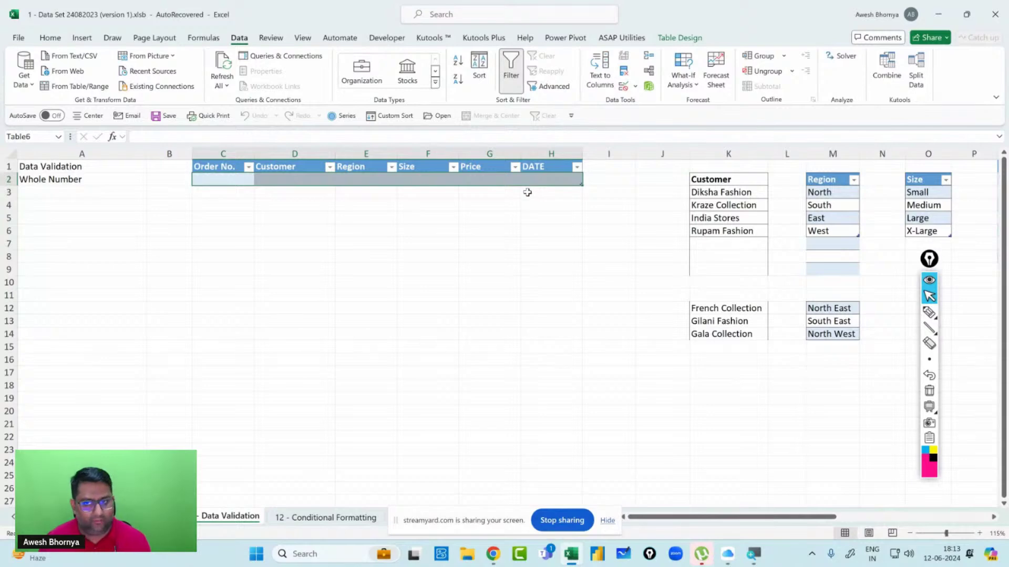
pyautogui.moveTo(930, 328)
pyautogui.click(960, 329)
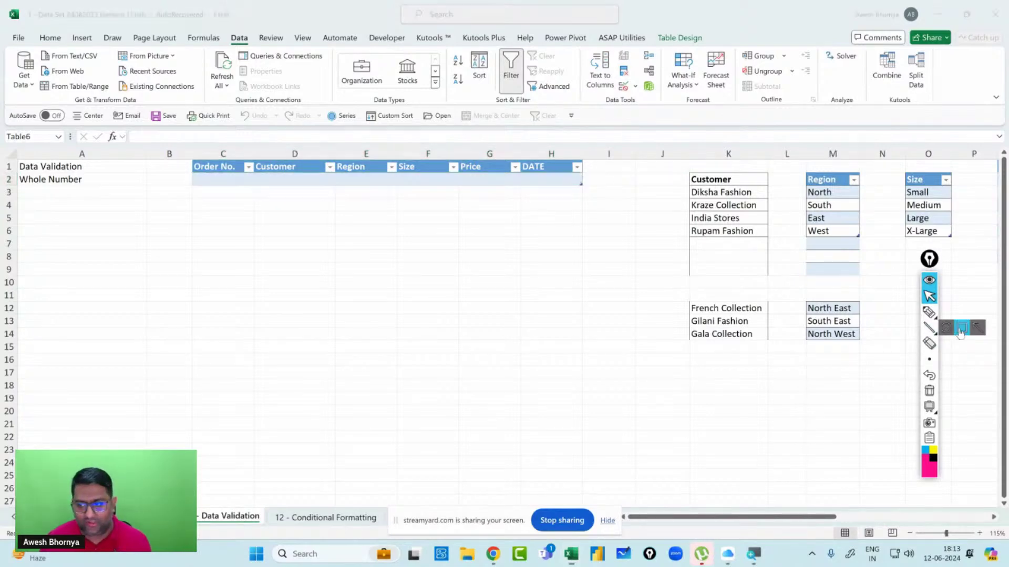
pyautogui.moveTo(579, 47); pyautogui.dragTo(665, 110)
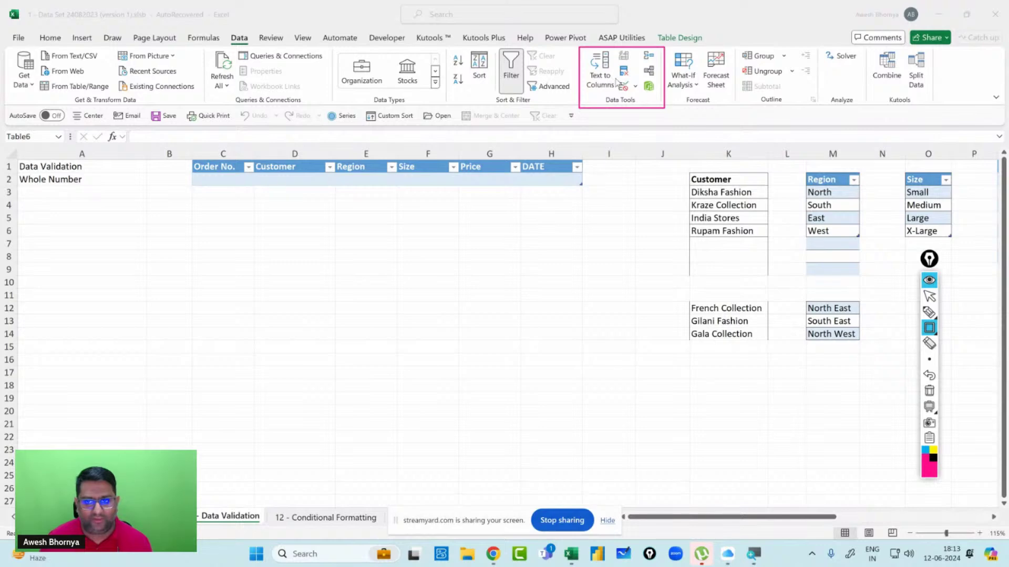
pyautogui.moveTo(616, 78)
pyautogui.mouseDown()
pyautogui.moveTo(645, 105)
pyautogui.moveTo(640, 95)
pyautogui.mouseUp()
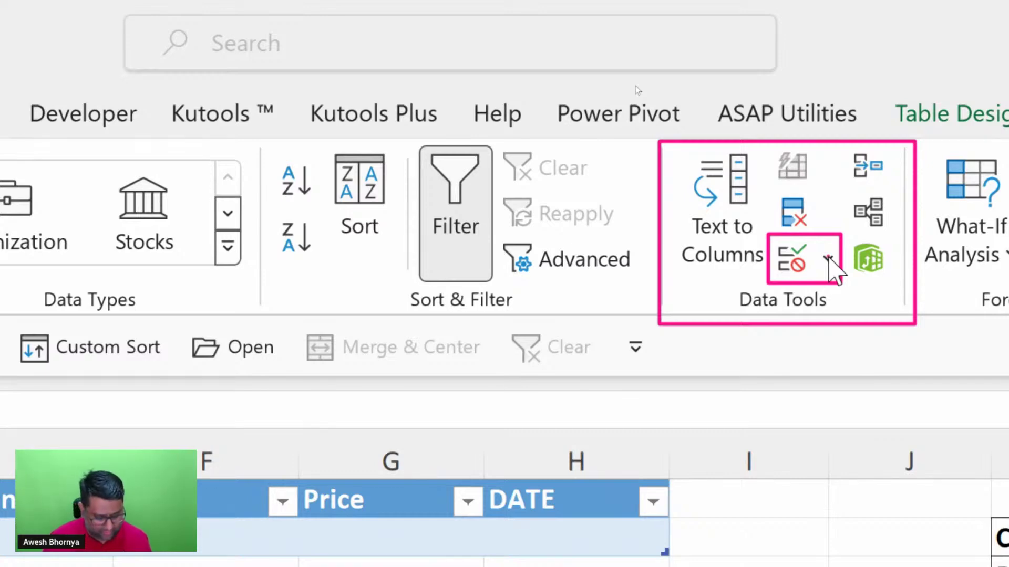
pyautogui.press('e')
pyautogui.press('Escape')
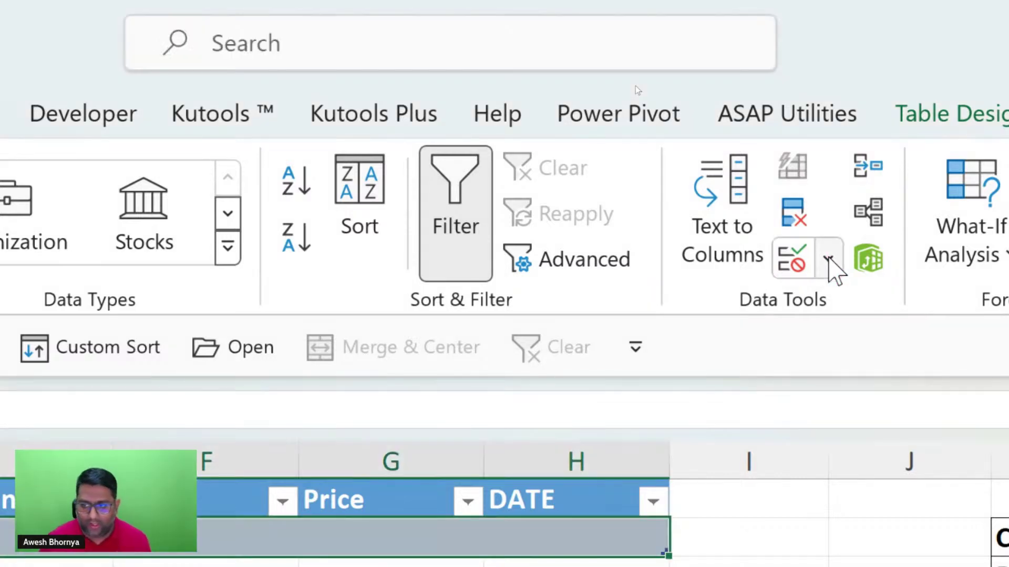
# Apply data validation to the order row C2:H2 with Any value allowed.
pyautogui.click(829, 259)
pyautogui.click(981, 318)
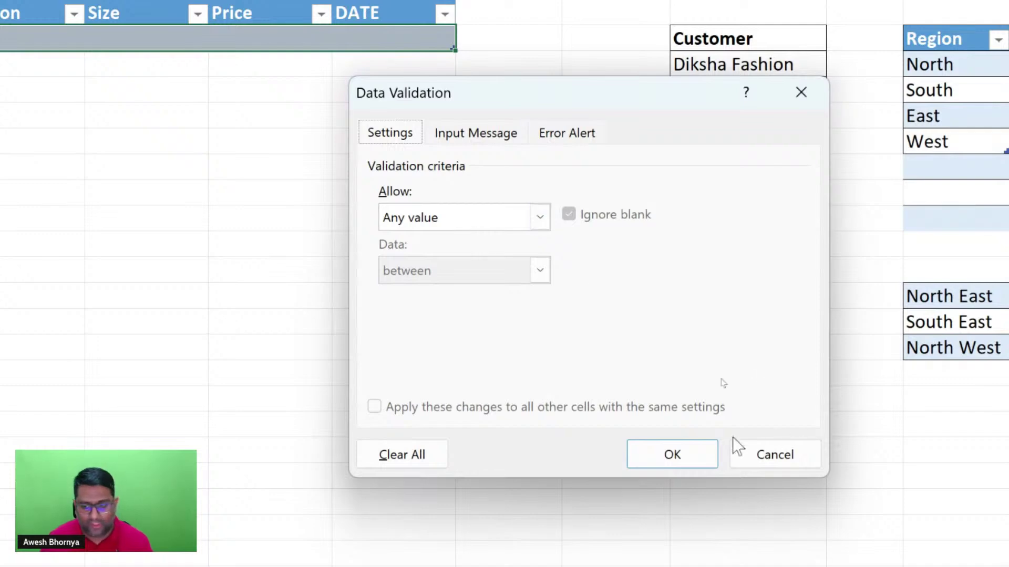
pyautogui.click(678, 455)
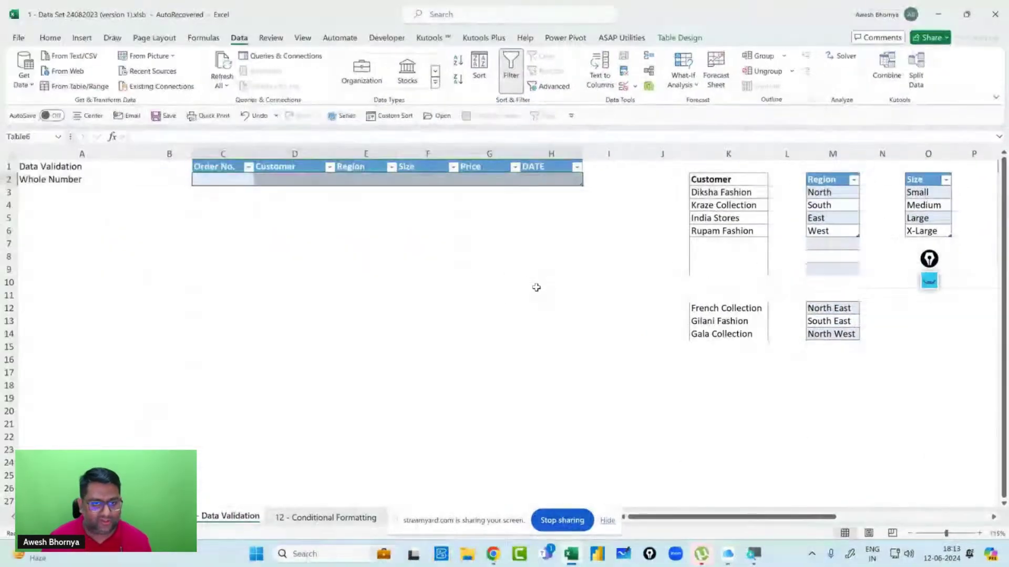
# Apply a data validation rule to Order No. cell C2 allowing only whole numbers between 1001 and 9999.
pyautogui.click(235, 182)
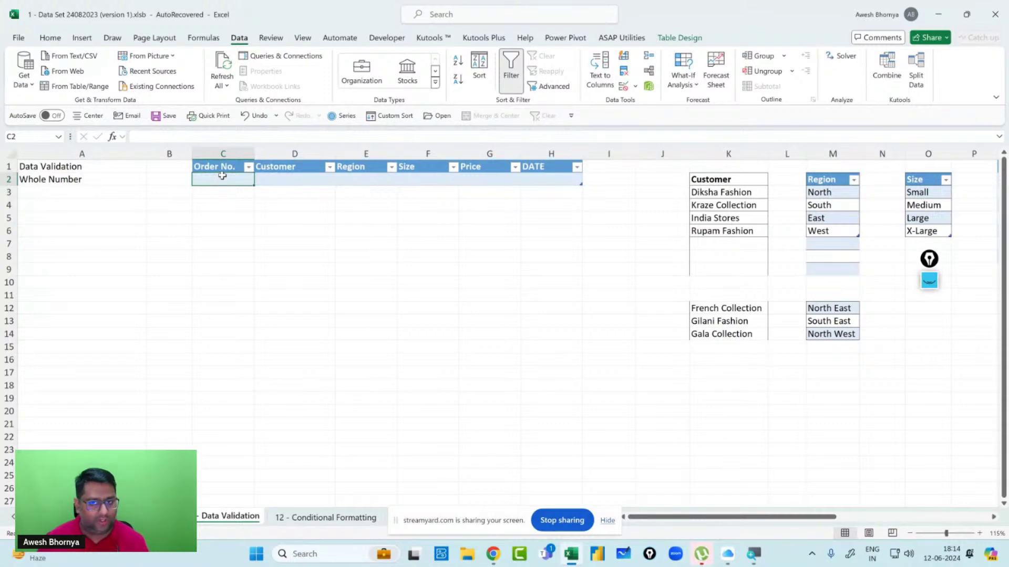
pyautogui.click(626, 87)
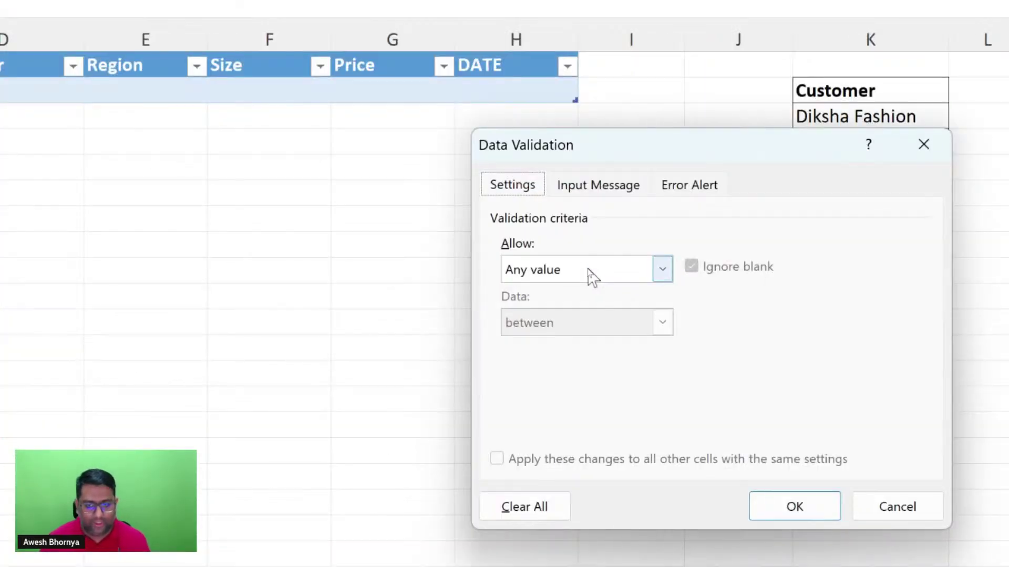
pyautogui.click(589, 276)
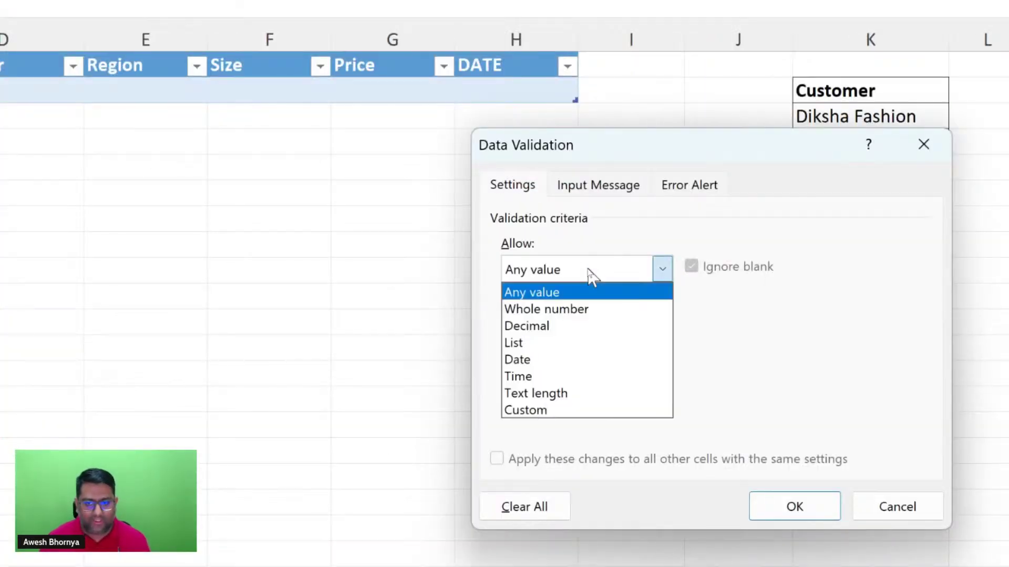
pyautogui.click(569, 313)
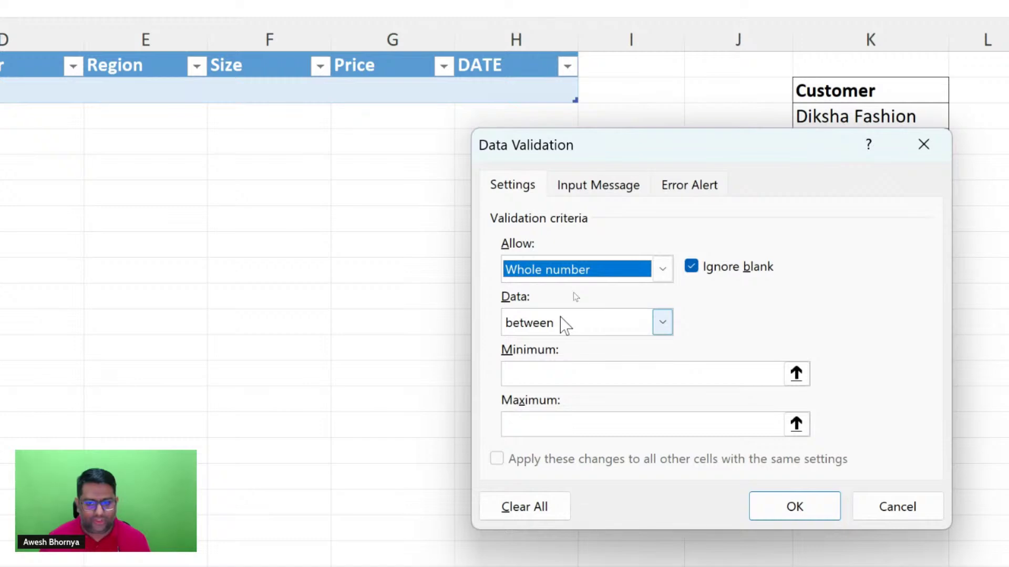
pyautogui.click(561, 318)
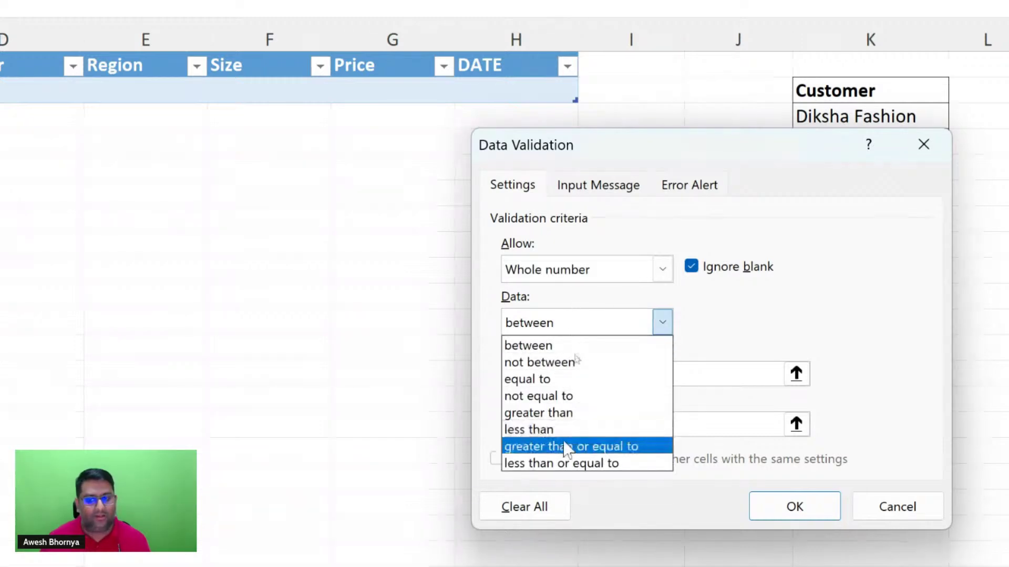
pyautogui.click(577, 315)
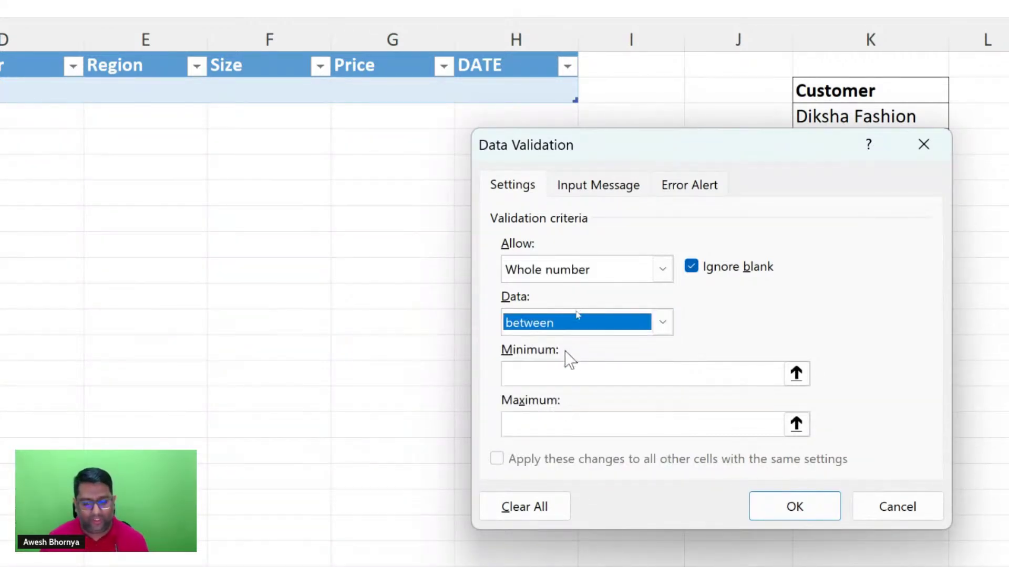
pyautogui.click(561, 376)
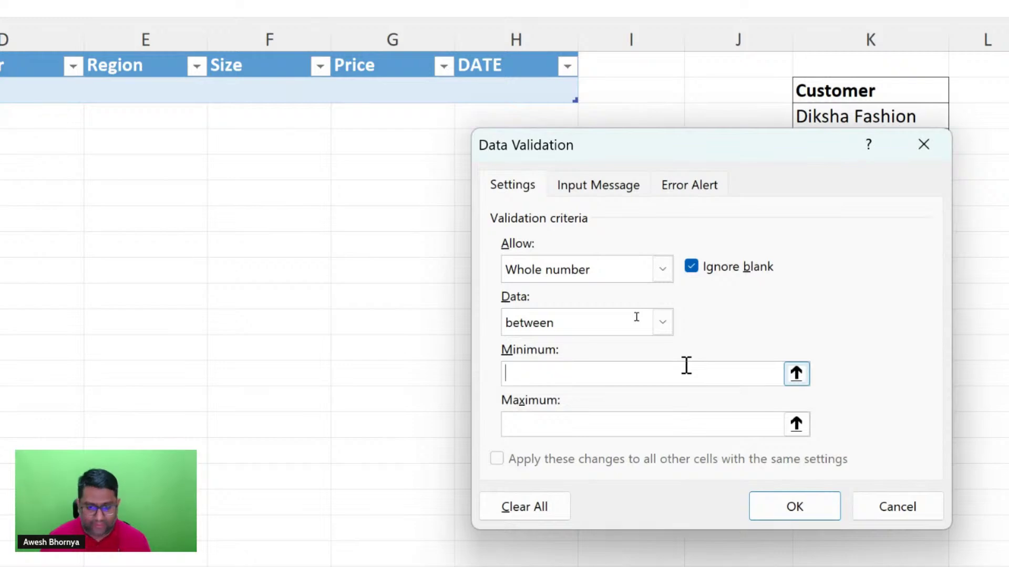
pyautogui.write('1001')
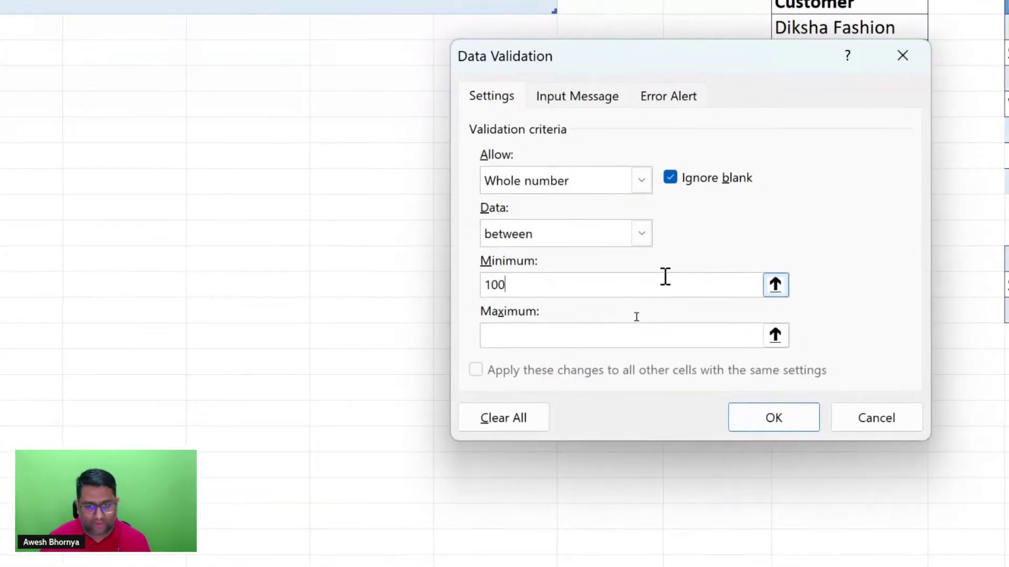
pyautogui.click(590, 333)
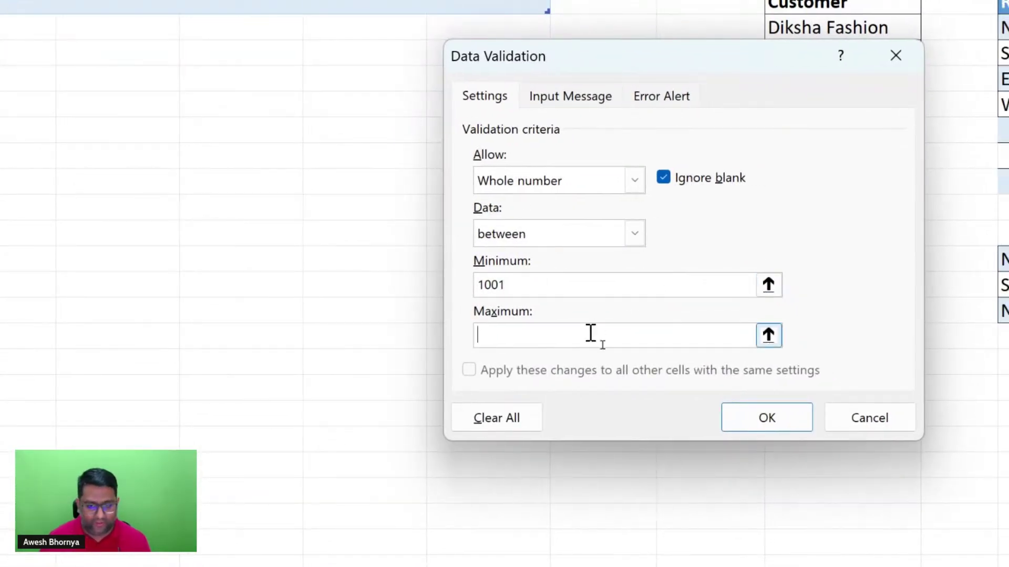
pyautogui.write('9999')
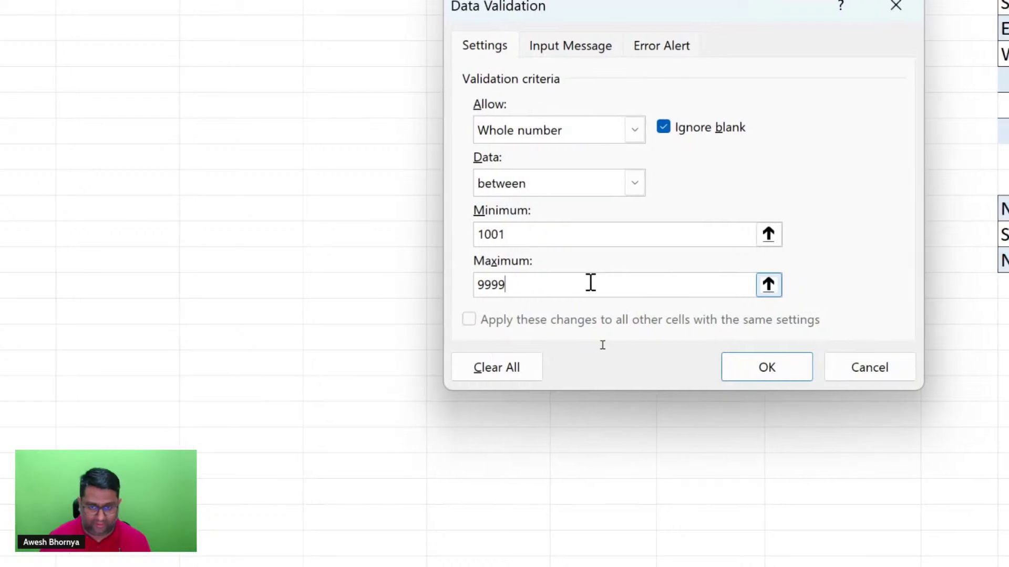
pyautogui.click(777, 364)
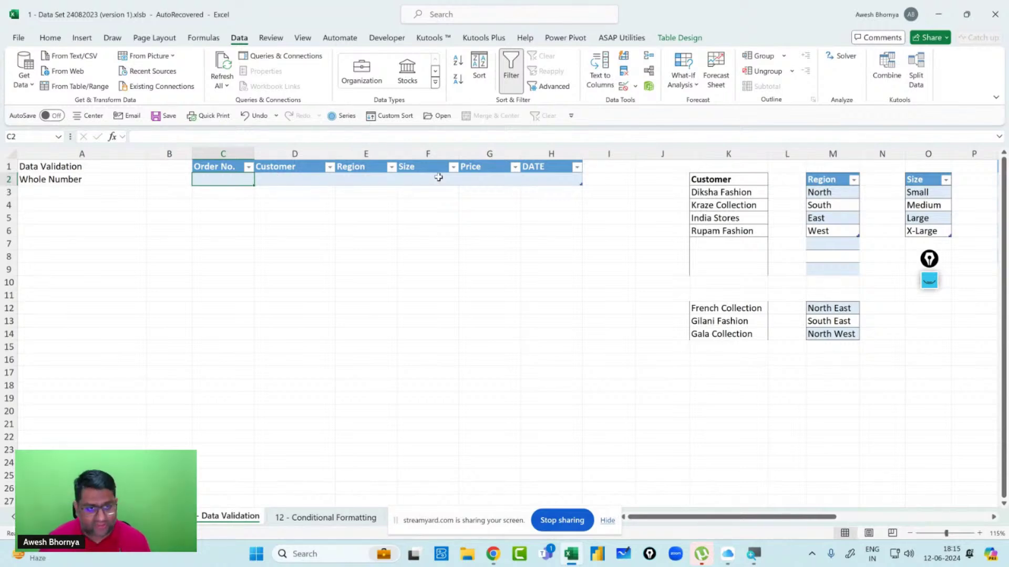
# Test the Order No. rule by trying 1000 in C2, discard that entry, and enter 1002.
pyautogui.write('100')
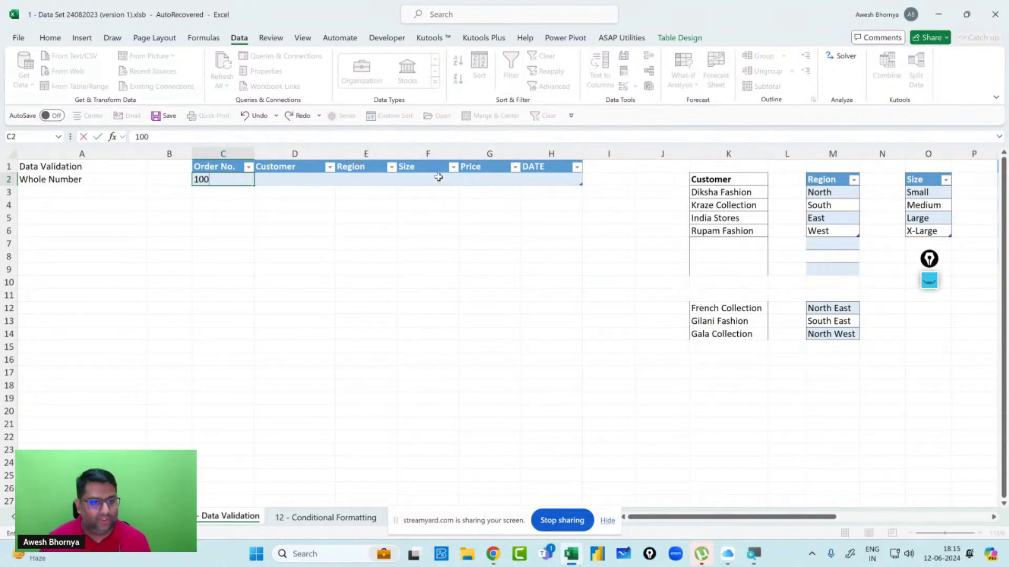
pyautogui.write('0')
pyautogui.press('Return')
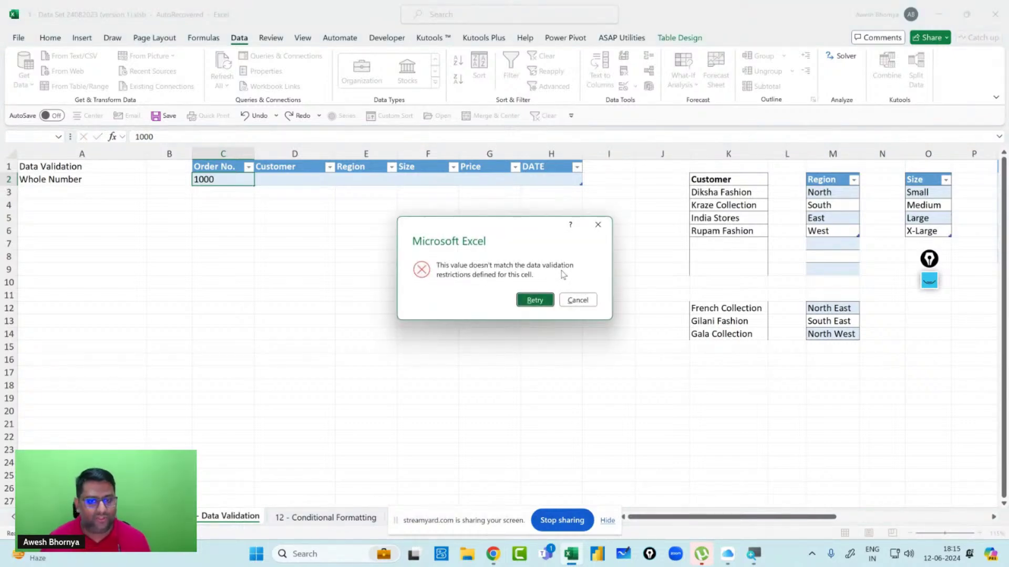
pyautogui.press('Escape')
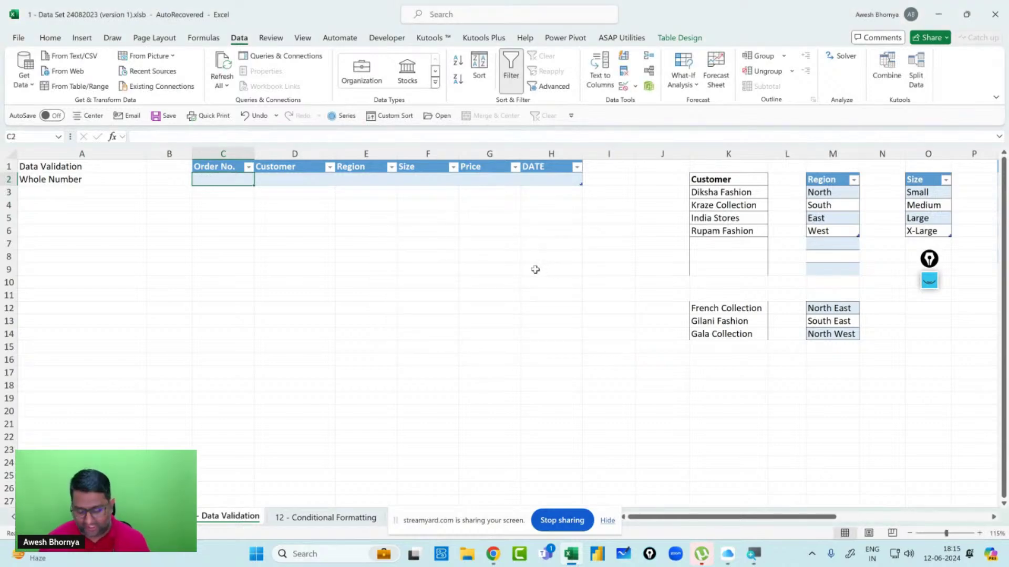
pyautogui.write('1002')
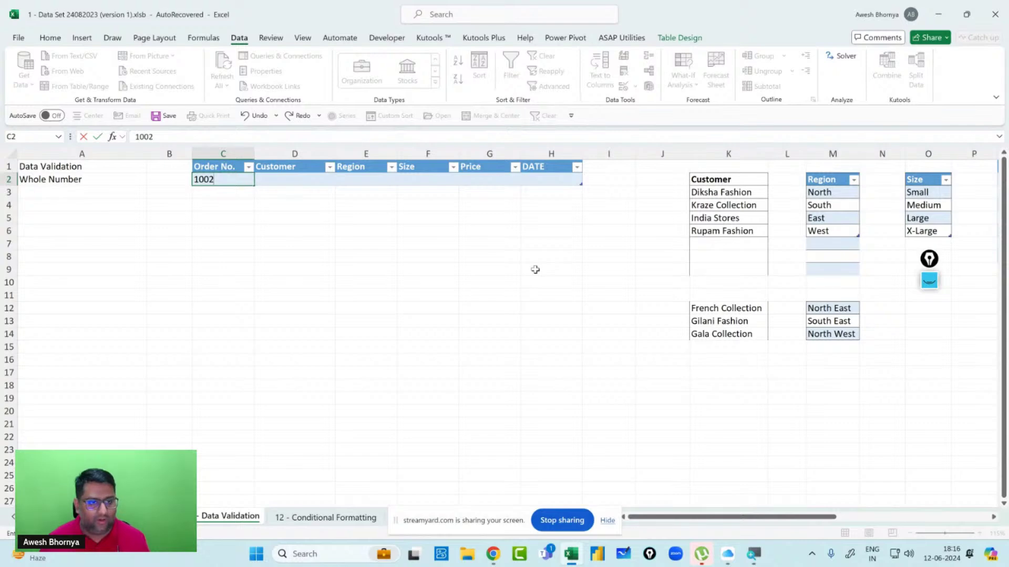
pyautogui.press('Tab')
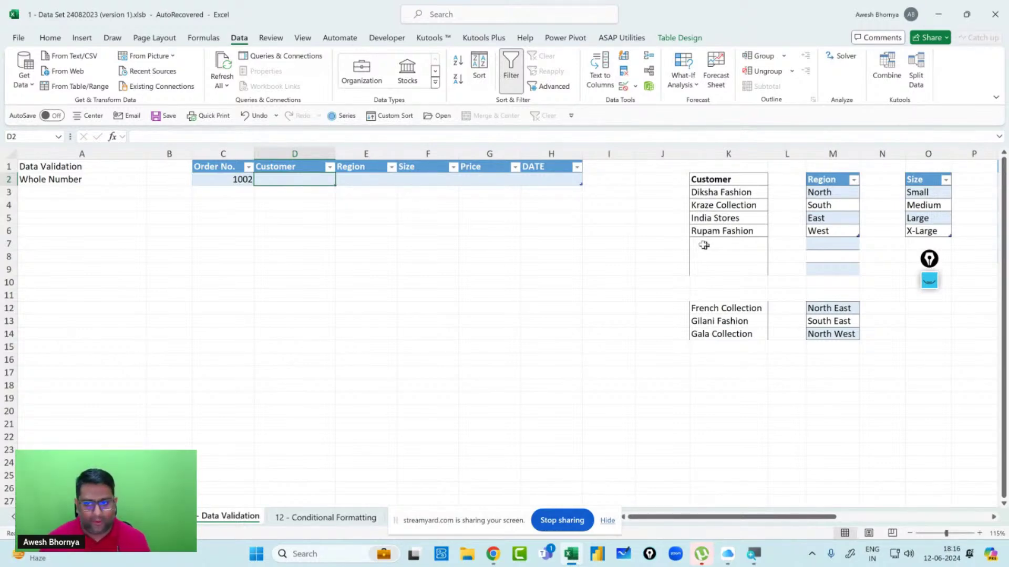
# Select the customer names K3:K6, and handwrite Diksha Fashion with a line beneath it in pink pen over the empty sheet area.
pyautogui.moveTo(724, 193); pyautogui.dragTo(727, 226)
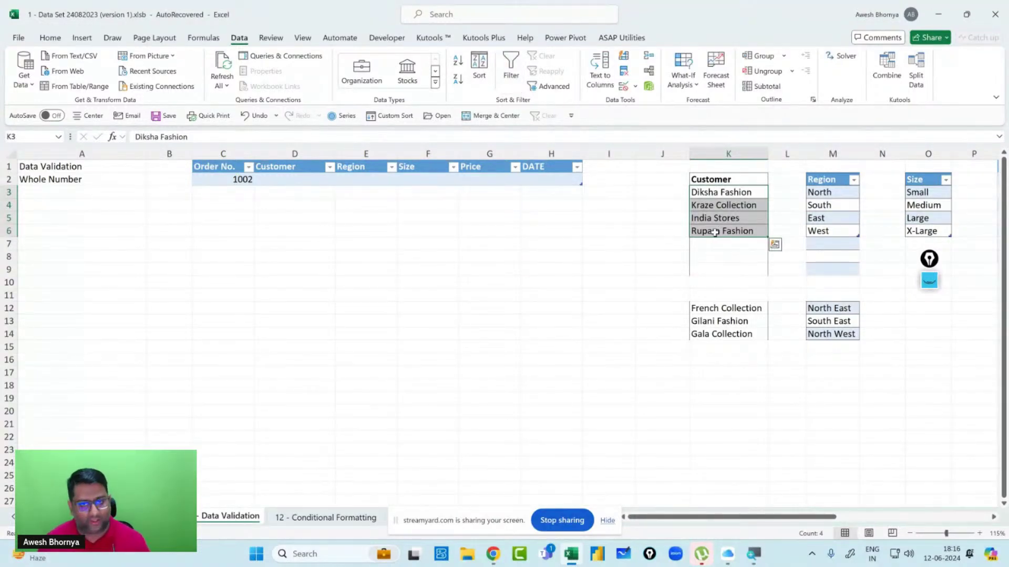
pyautogui.click(930, 283)
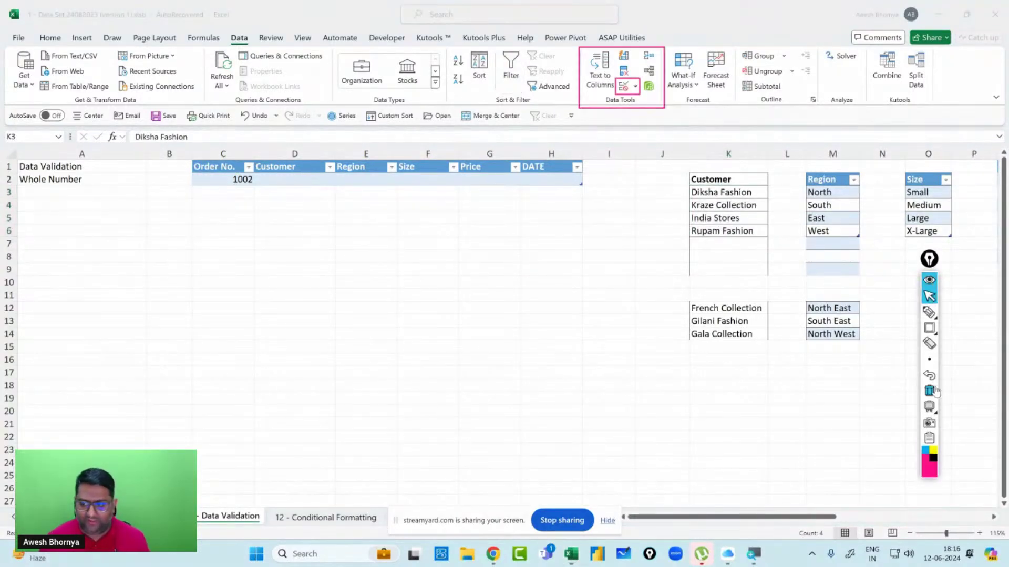
pyautogui.click(929, 311)
pyautogui.moveTo(267, 287); pyautogui.dragTo(279, 328)
pyautogui.moveTo(305, 294); pyautogui.dragTo(307, 312)
pyautogui.click(304, 284)
pyautogui.moveTo(330, 270)
pyautogui.mouseDown()
pyautogui.moveTo(325, 307)
pyautogui.moveTo(381, 294)
pyautogui.moveTo(424, 258)
pyautogui.moveTo(578, 239)
pyautogui.mouseUp()
pyautogui.moveTo(238, 388); pyautogui.dragTo(639, 250)
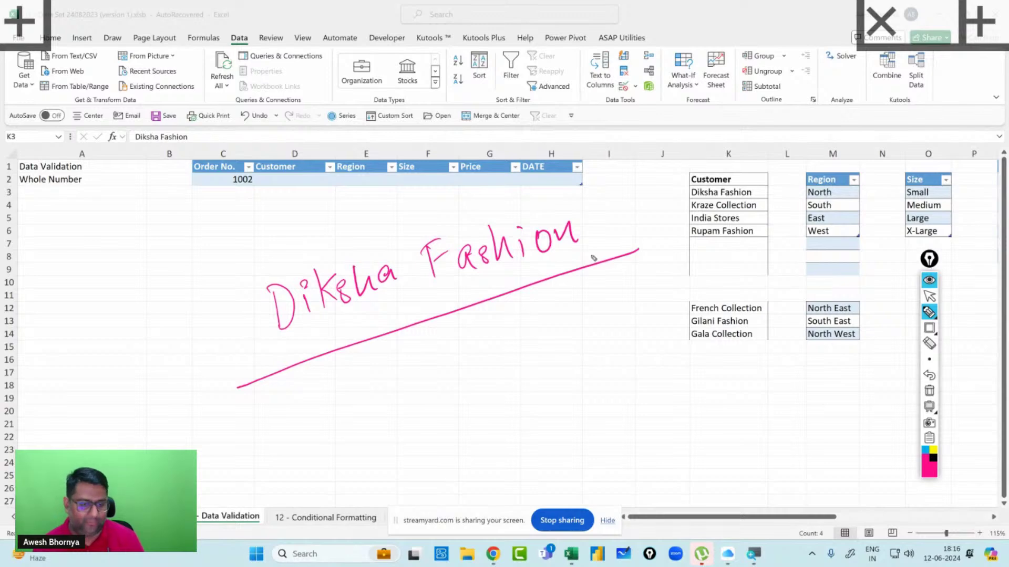
# Handwrite the misspelled variants DKsha and Deeksha below Diksha Fashion and underline each one.
pyautogui.moveTo(307, 392)
pyautogui.mouseDown()
pyautogui.moveTo(310, 445)
pyautogui.moveTo(341, 428)
pyautogui.mouseUp()
pyautogui.moveTo(351, 390)
pyautogui.mouseDown()
pyautogui.moveTo(363, 415)
pyautogui.moveTo(362, 400)
pyautogui.moveTo(404, 411)
pyautogui.mouseUp()
pyautogui.moveTo(420, 378); pyautogui.dragTo(434, 393)
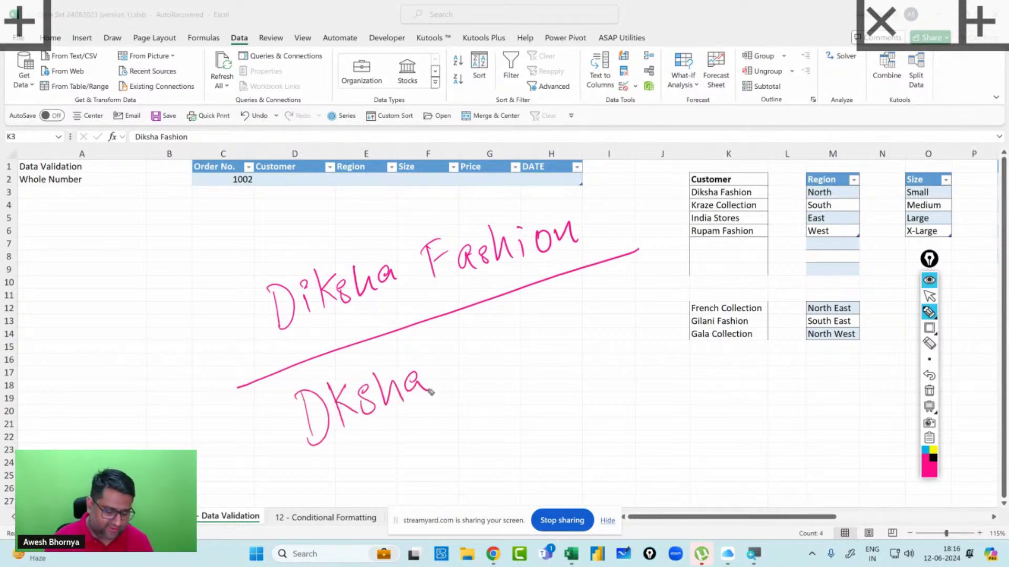
pyautogui.moveTo(313, 461); pyautogui.dragTo(457, 399)
pyautogui.moveTo(439, 446); pyautogui.dragTo(447, 483)
pyautogui.moveTo(469, 453)
pyautogui.mouseDown()
pyautogui.moveTo(477, 468)
pyautogui.moveTo(515, 456)
pyautogui.mouseUp()
pyautogui.moveTo(528, 415); pyautogui.dragTo(555, 444)
pyautogui.moveTo(564, 389)
pyautogui.mouseDown()
pyautogui.moveTo(599, 426)
pyautogui.moveTo(638, 400)
pyautogui.mouseUp()
pyautogui.moveTo(558, 461)
pyautogui.mouseDown()
pyautogui.moveTo(462, 502)
pyautogui.moveTo(687, 413)
pyautogui.mouseUp()
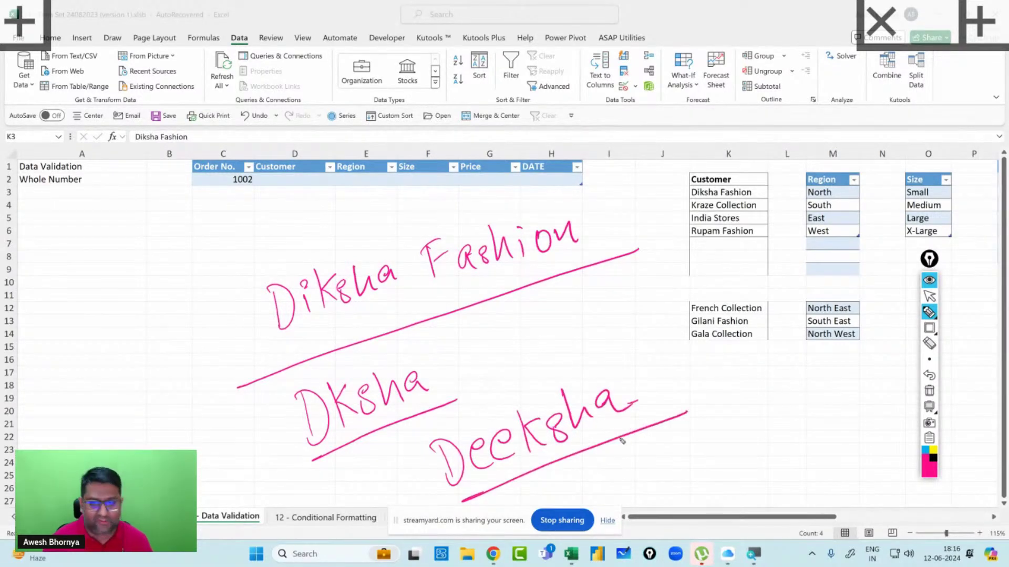
# Draw a check mark in front of each of the three handwritten customer names.
pyautogui.moveTo(232, 330)
pyautogui.mouseDown()
pyautogui.moveTo(243, 348)
pyautogui.moveTo(287, 273)
pyautogui.mouseUp()
pyautogui.moveTo(246, 443)
pyautogui.mouseDown()
pyautogui.moveTo(266, 439)
pyautogui.moveTo(290, 401)
pyautogui.mouseUp()
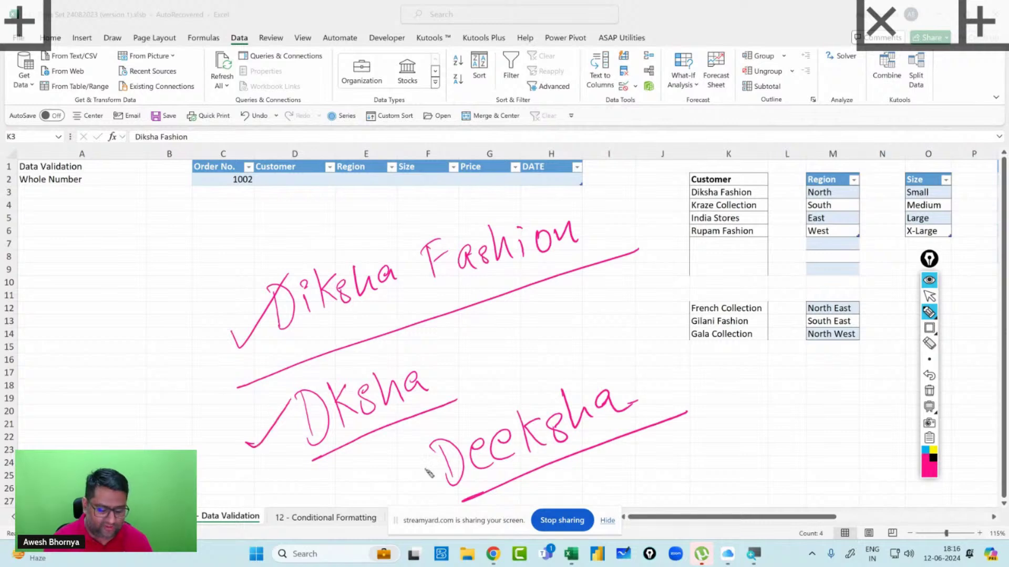
pyautogui.moveTo(425, 470); pyautogui.dragTo(471, 399)
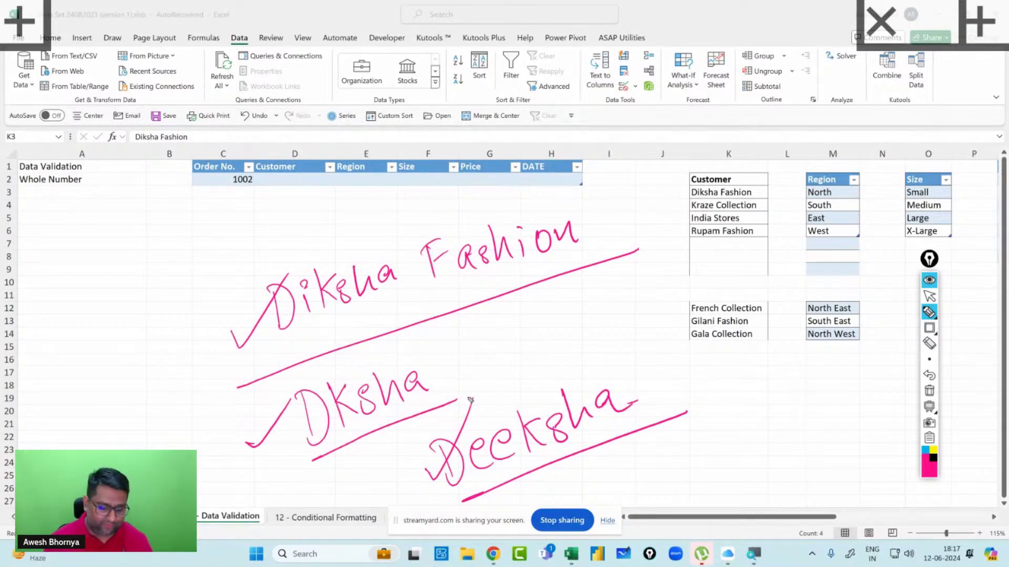
# Handwrite the word List in a frame beside Diksha Fashion, clear all pen annotations, and return to the normal pointer.
pyautogui.moveTo(154, 237)
pyautogui.mouseDown()
pyautogui.moveTo(162, 284)
pyautogui.moveTo(185, 262)
pyautogui.moveTo(194, 274)
pyautogui.mouseUp()
pyautogui.moveTo(217, 230); pyautogui.dragTo(223, 264)
pyautogui.moveTo(205, 247); pyautogui.dragTo(227, 243)
pyautogui.moveTo(136, 331); pyautogui.dragTo(262, 265)
pyautogui.moveTo(233, 187); pyautogui.dragTo(251, 257)
pyautogui.moveTo(218, 206); pyautogui.dragTo(138, 331)
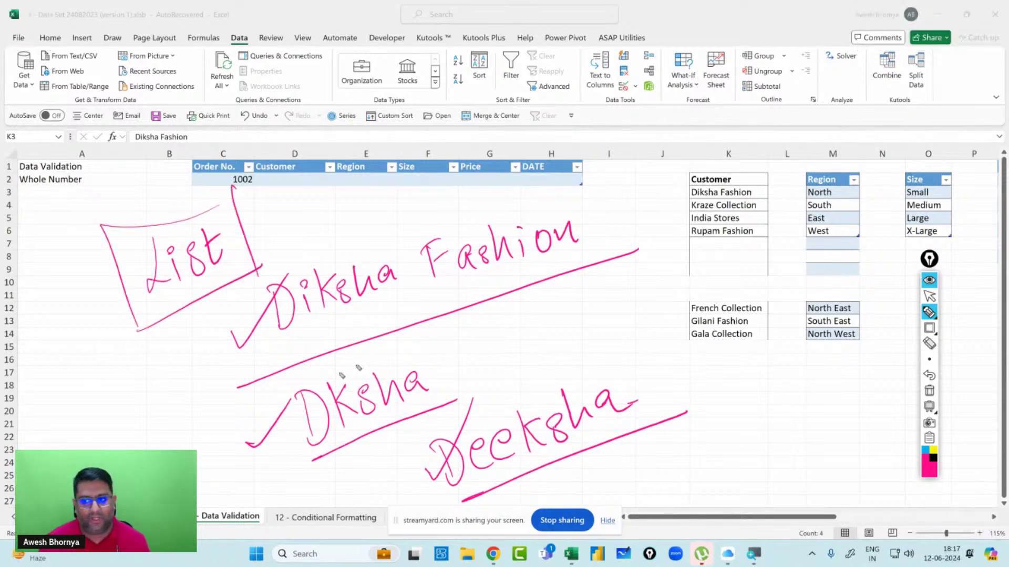
pyautogui.click(930, 393)
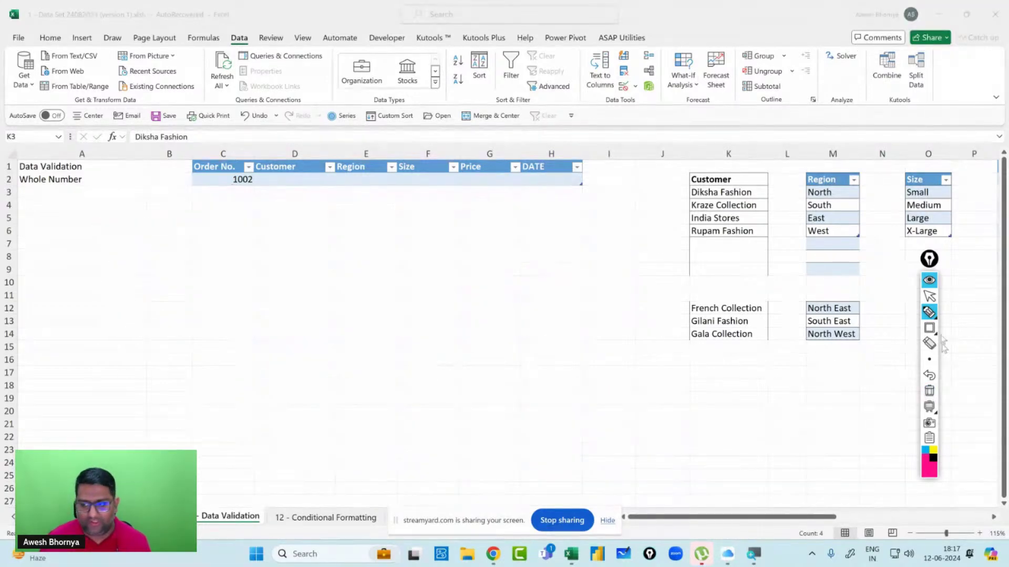
pyautogui.click(929, 297)
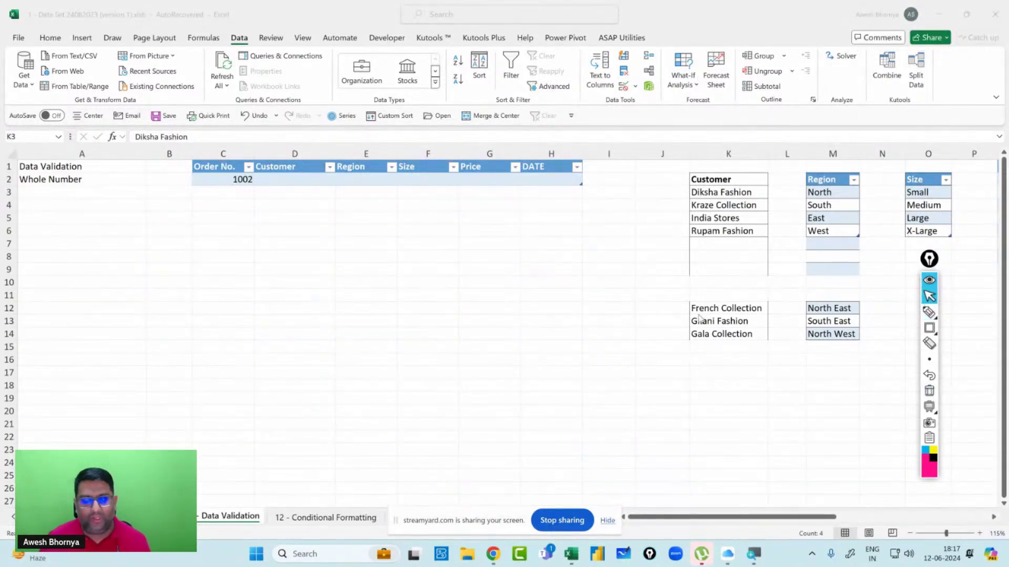
# Apply List data validation to Customer cell D2 with the source =$K$3:$K$6, and check the choices in its in-cell dropdown.
pyautogui.click(312, 180)
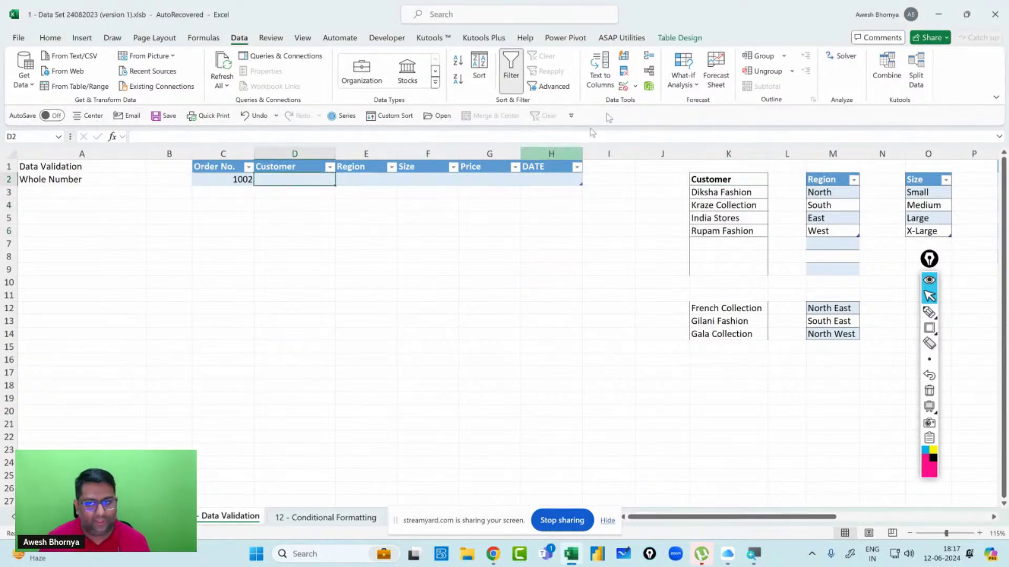
pyautogui.click(635, 86)
pyautogui.click(646, 104)
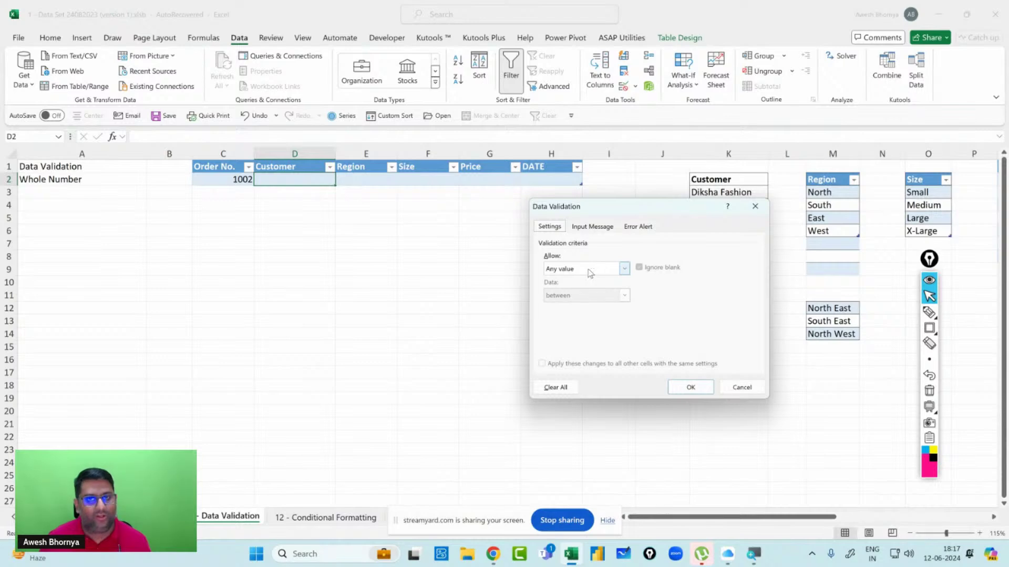
pyautogui.click(589, 270)
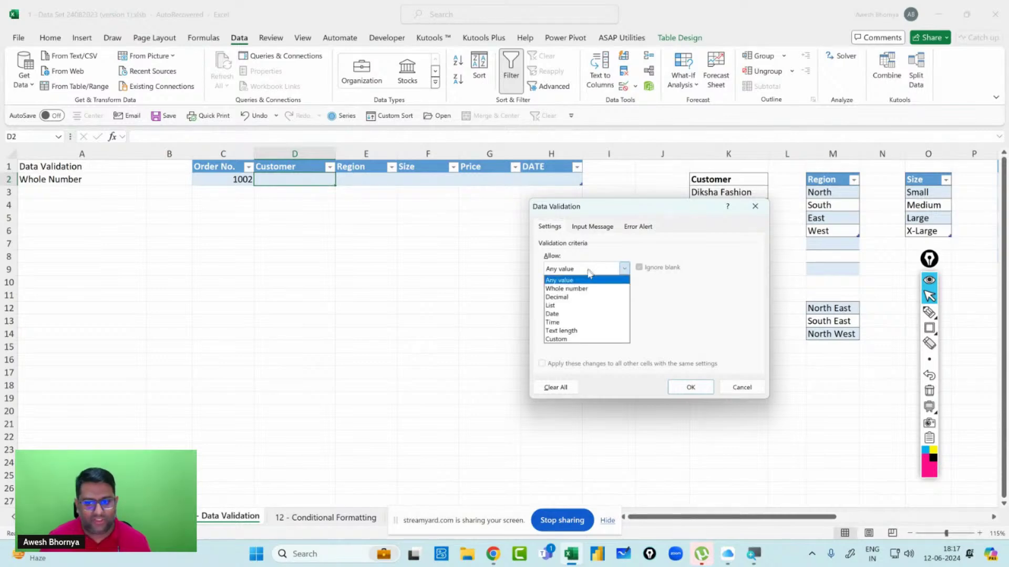
pyautogui.click(575, 308)
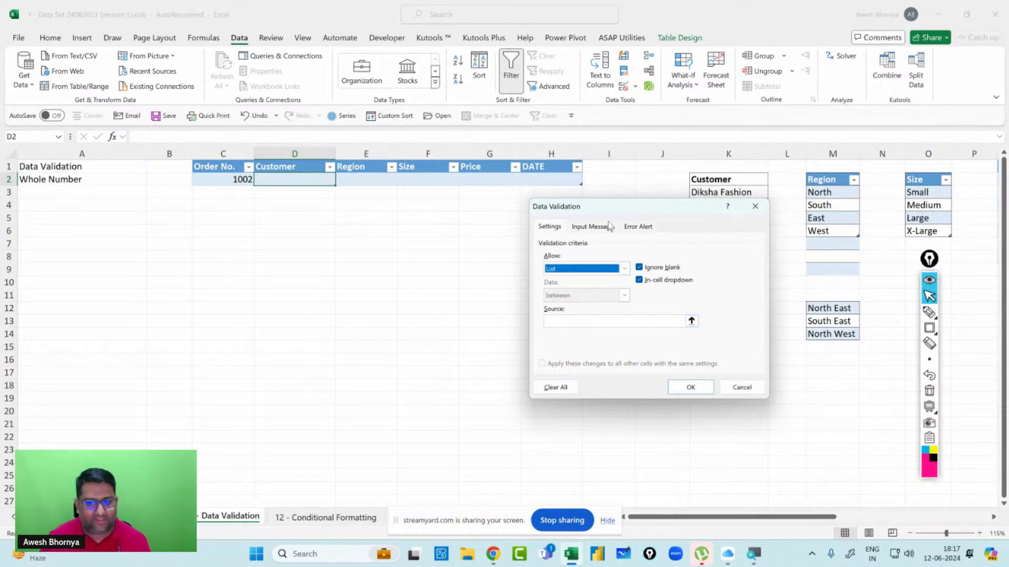
pyautogui.moveTo(610, 215); pyautogui.dragTo(417, 227)
pyautogui.click(423, 334)
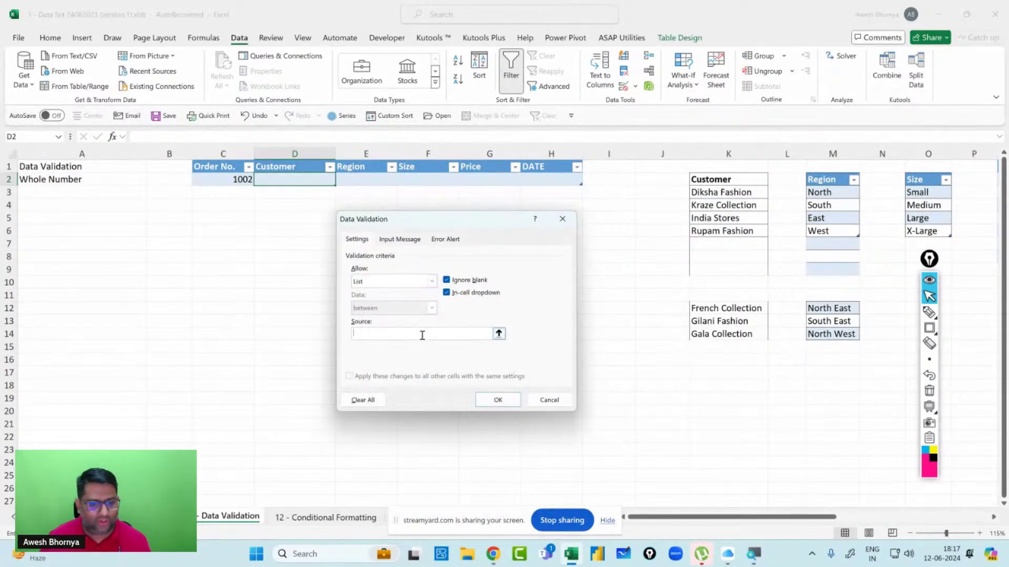
pyautogui.moveTo(722, 195); pyautogui.dragTo(721, 230)
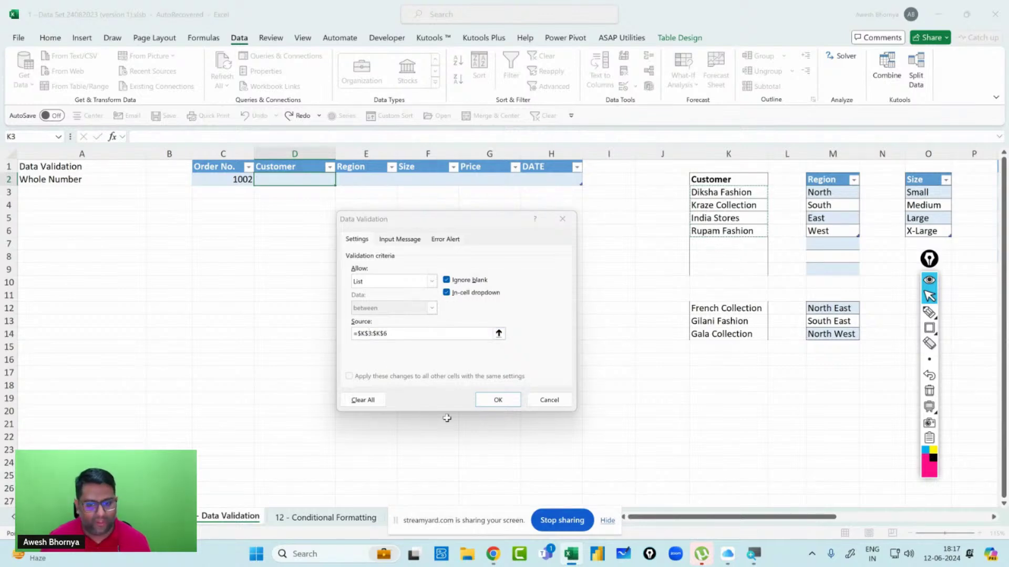
pyautogui.click(497, 401)
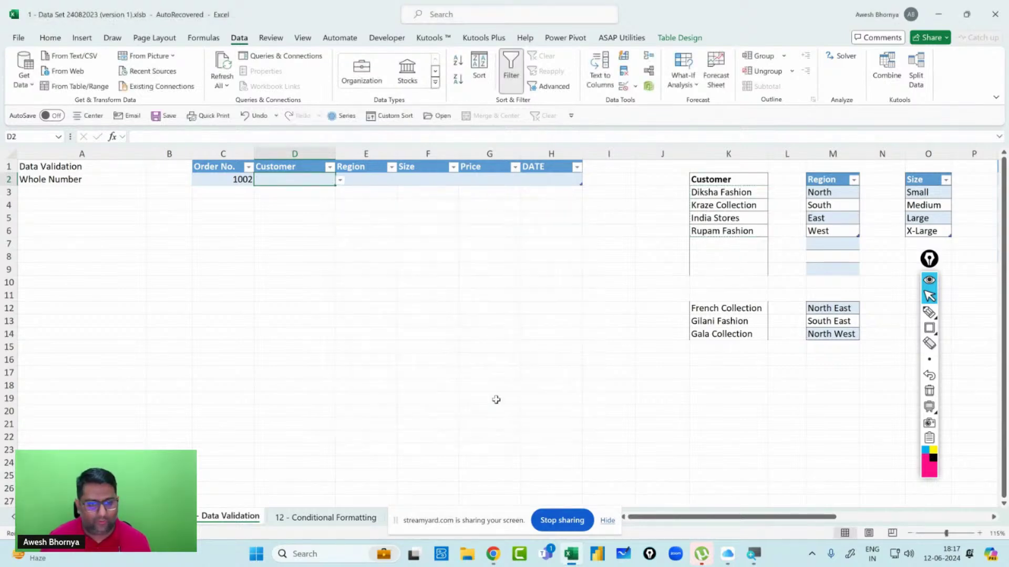
pyautogui.click(341, 180)
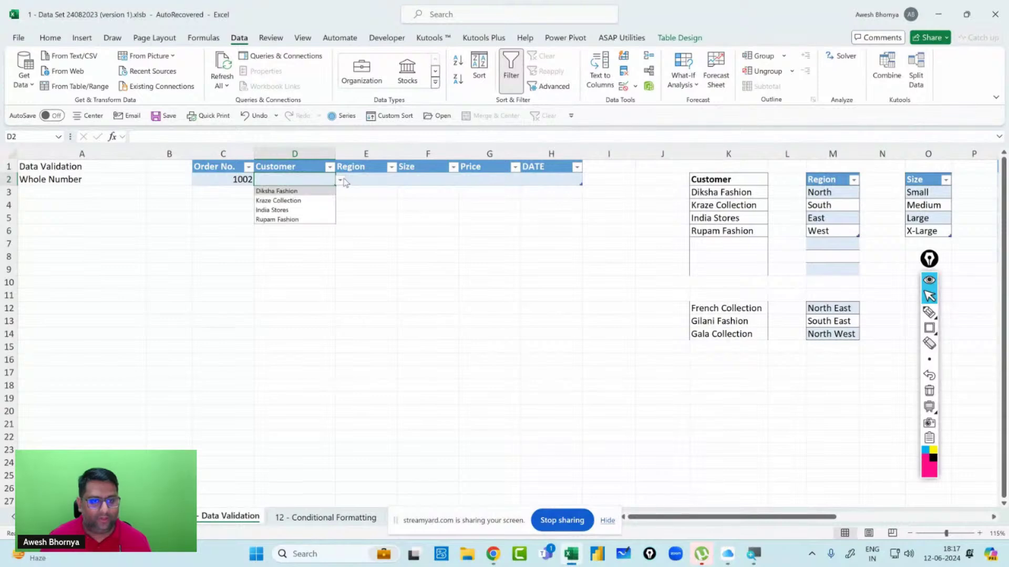
pyautogui.click(308, 177)
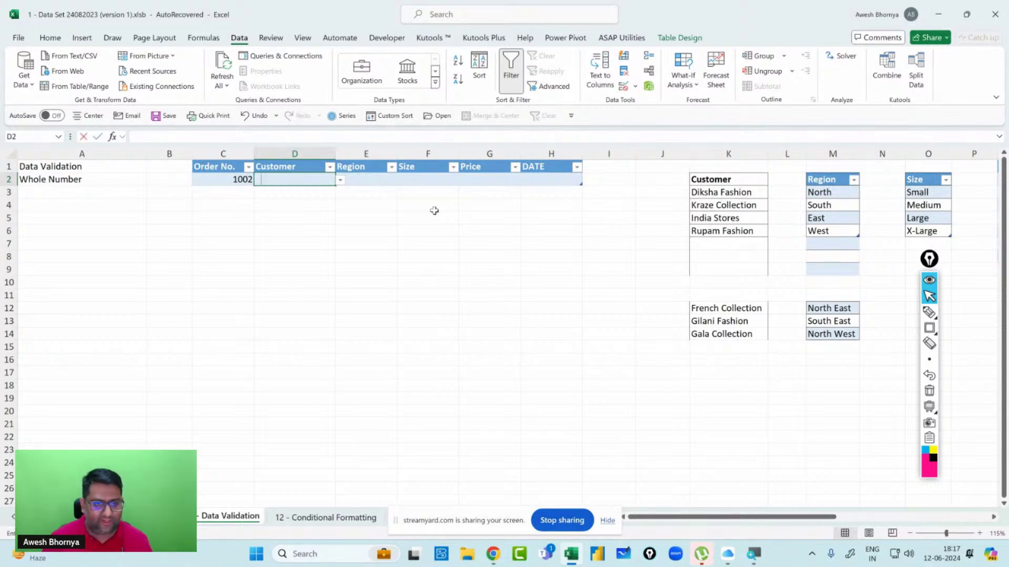
# Test the autocomplete suggestions in Customer cell D2 with the letter K, and cancel the entry.
pyautogui.write('K')
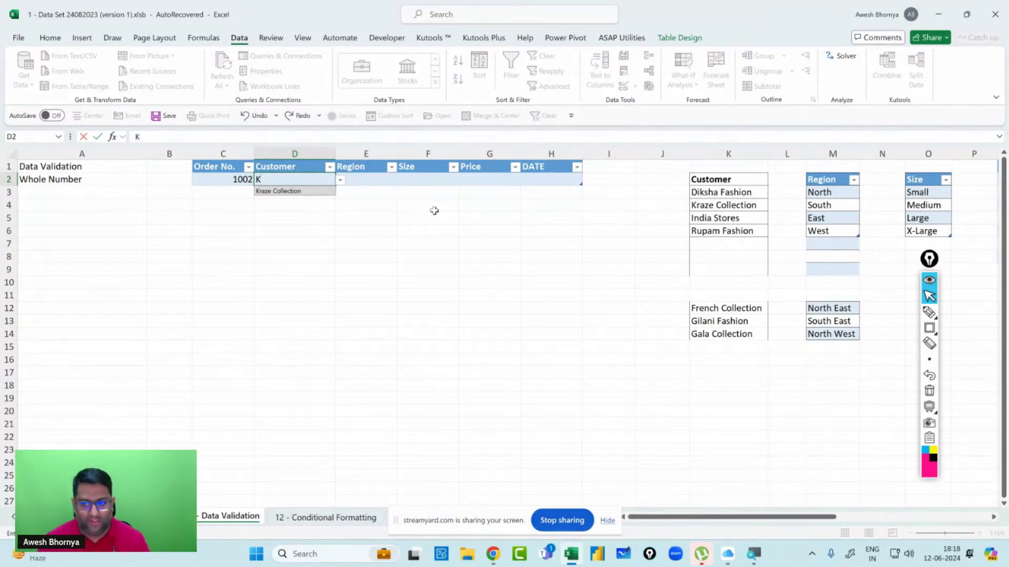
pyautogui.press('BackSpace')
pyautogui.press('Escape')
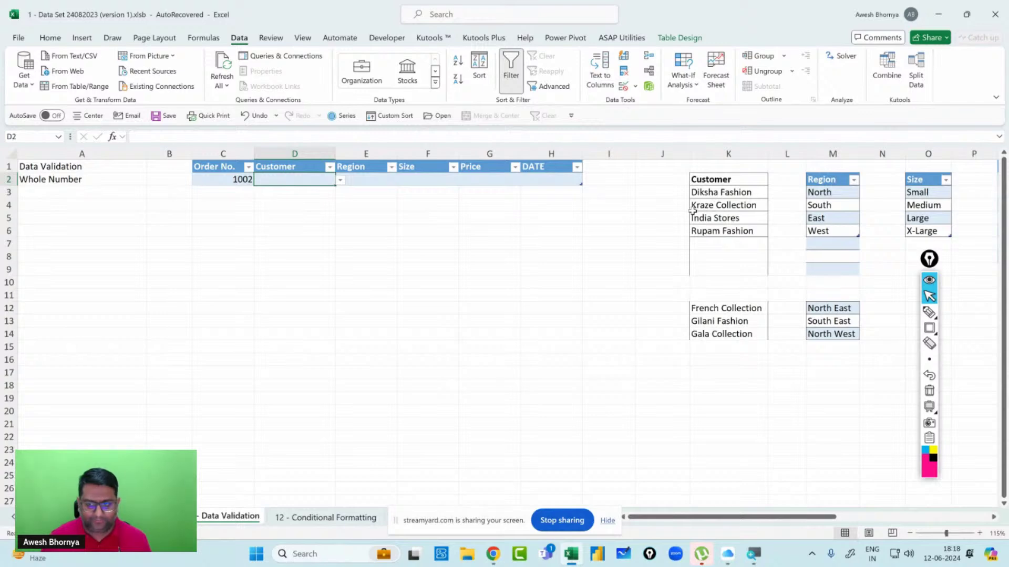
# Change the customer name Kraze Collection in source cell K4 to Raze Collection.
pyautogui.doubleClick(766, 209)
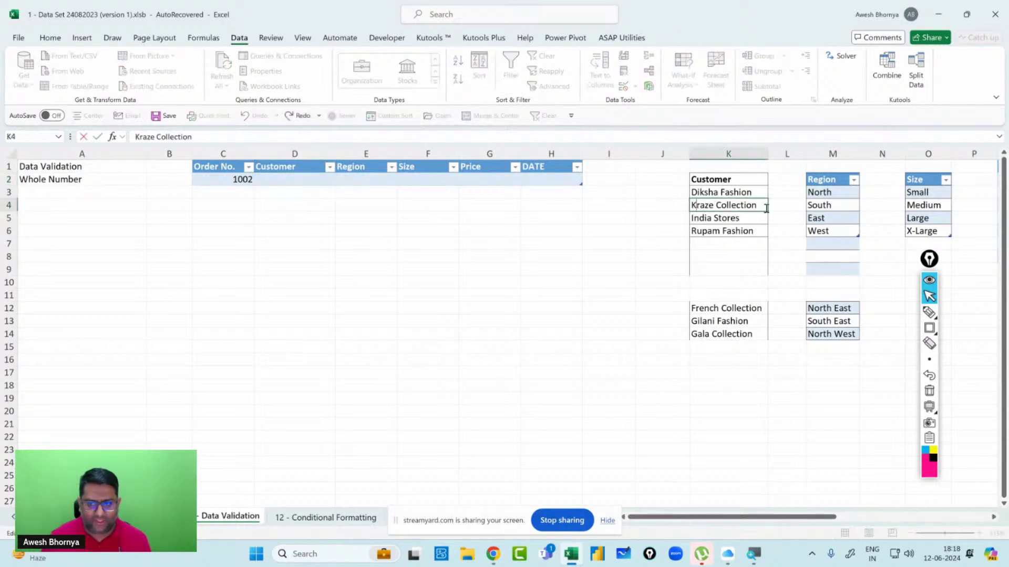
pyautogui.press('Home')
pyautogui.press('Delete')
pyautogui.press('Delete')
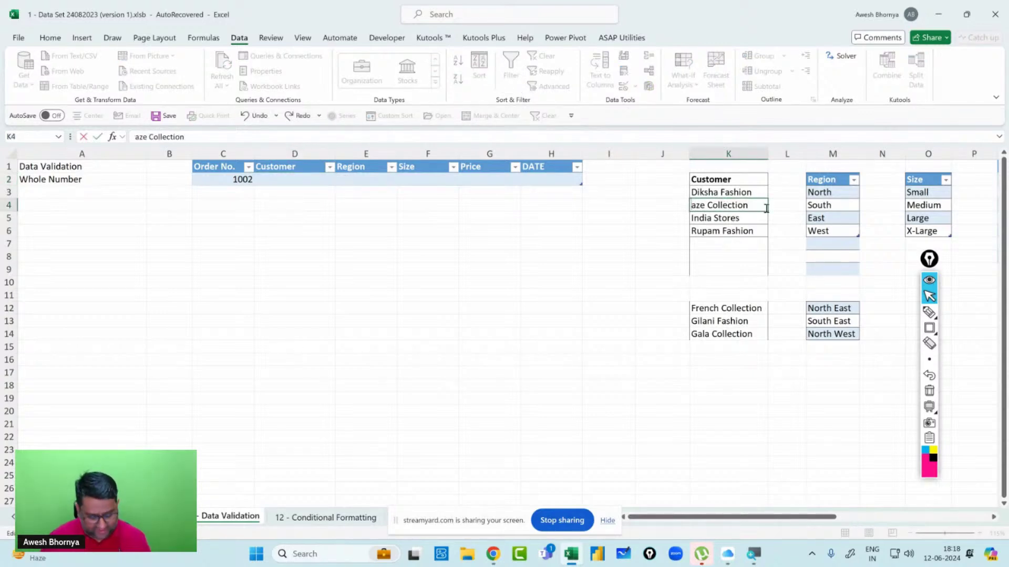
pyautogui.write('R')
pyautogui.press('Return')
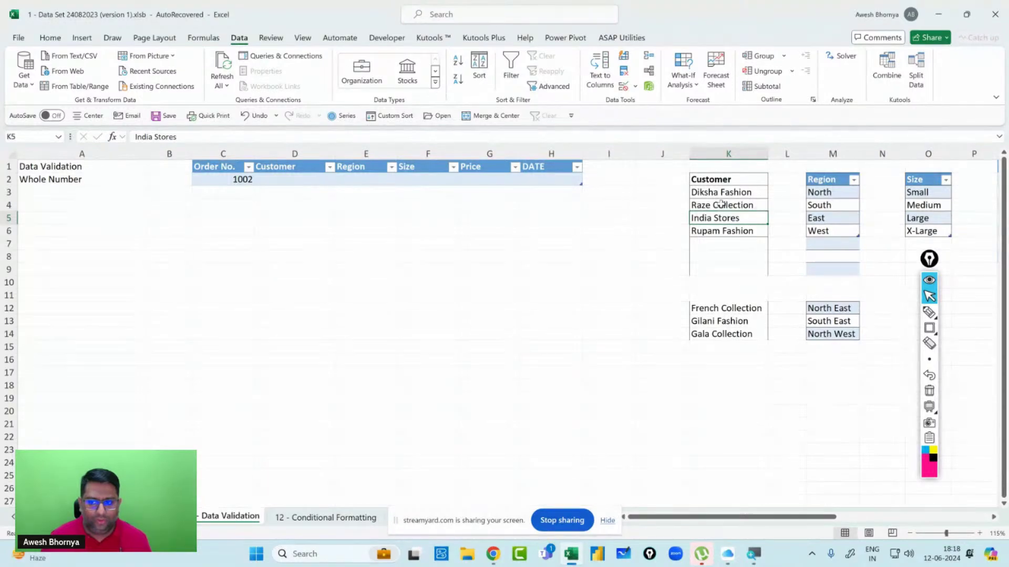
# Test the autocomplete suggestions in Customer cell D2 with the letter R, and cancel the entry.
pyautogui.click(288, 180)
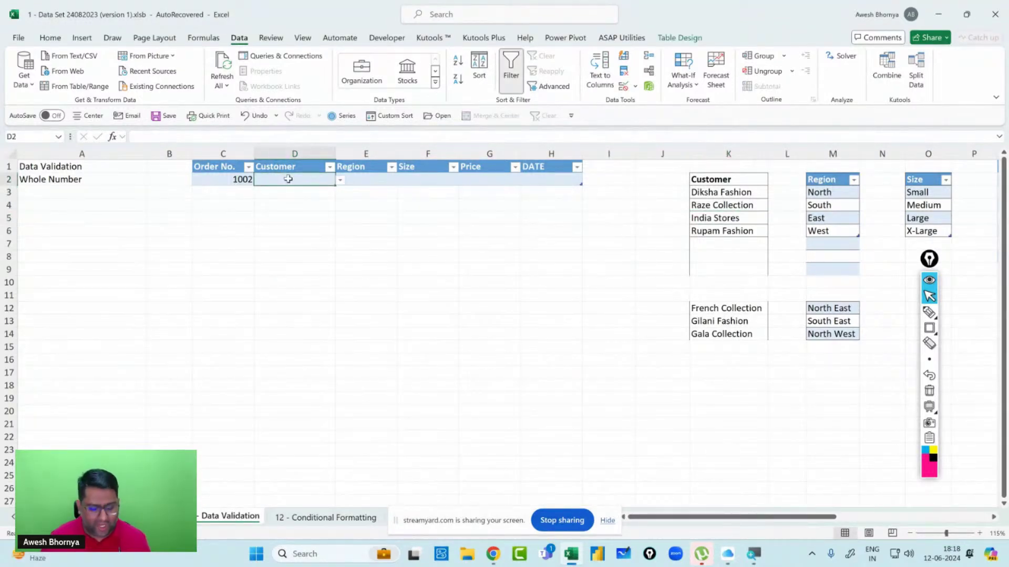
pyautogui.write('R')
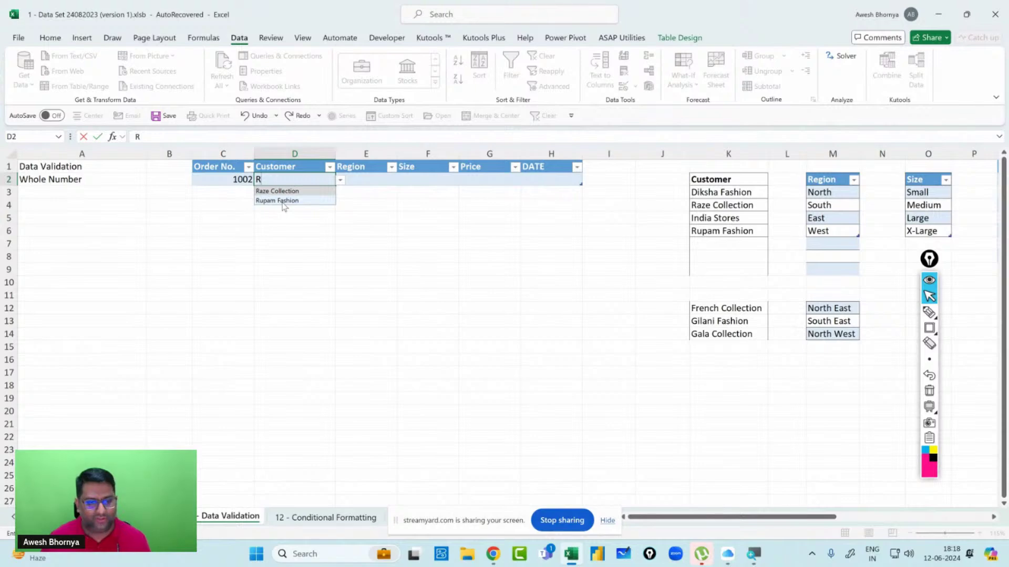
pyautogui.click(693, 213)
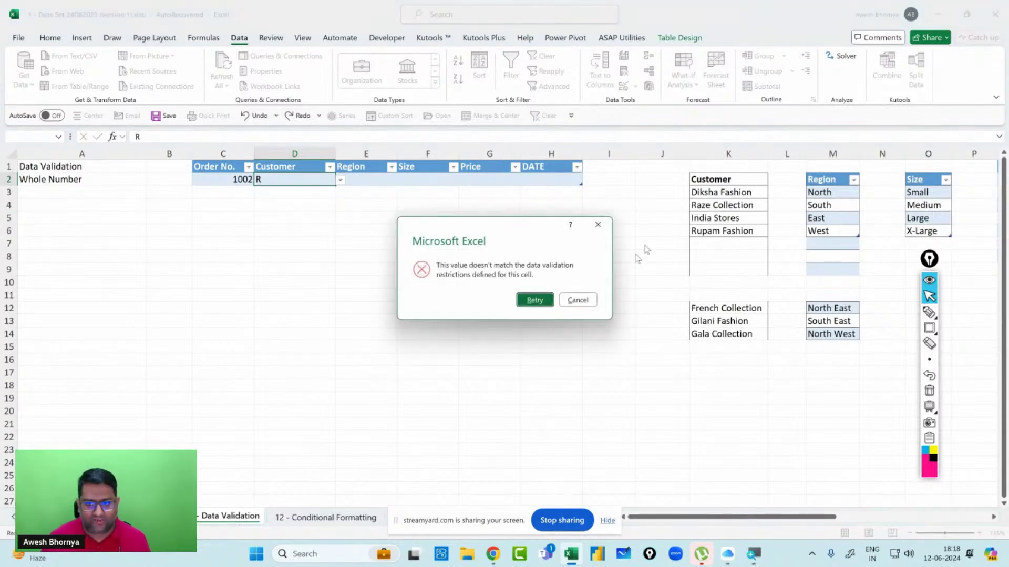
pyautogui.click(578, 300)
# Change the customer name in source cell K4 to Craze Collection.
pyautogui.doubleClick(694, 205)
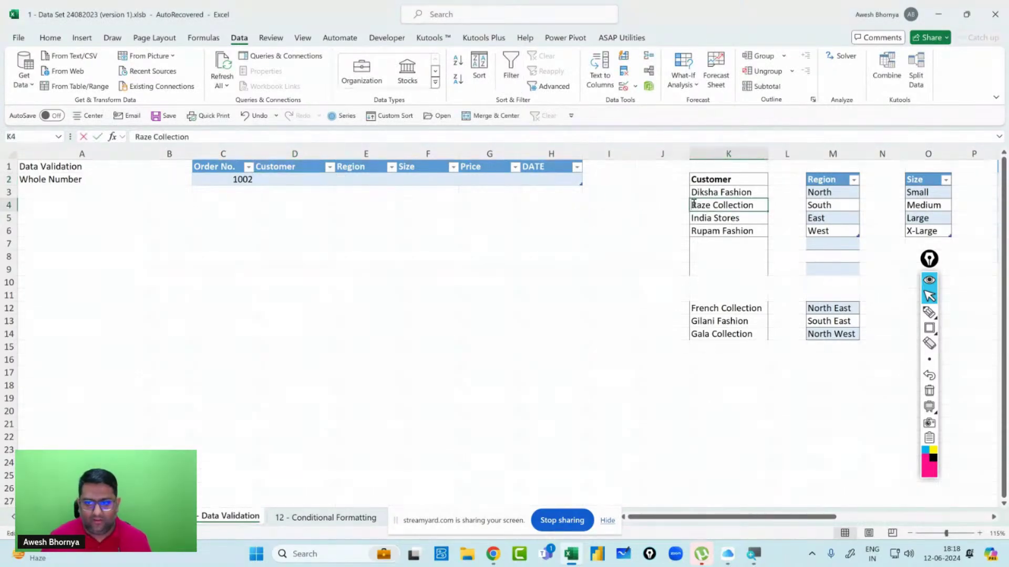
pyautogui.press('Delete')
pyautogui.write('Cr')
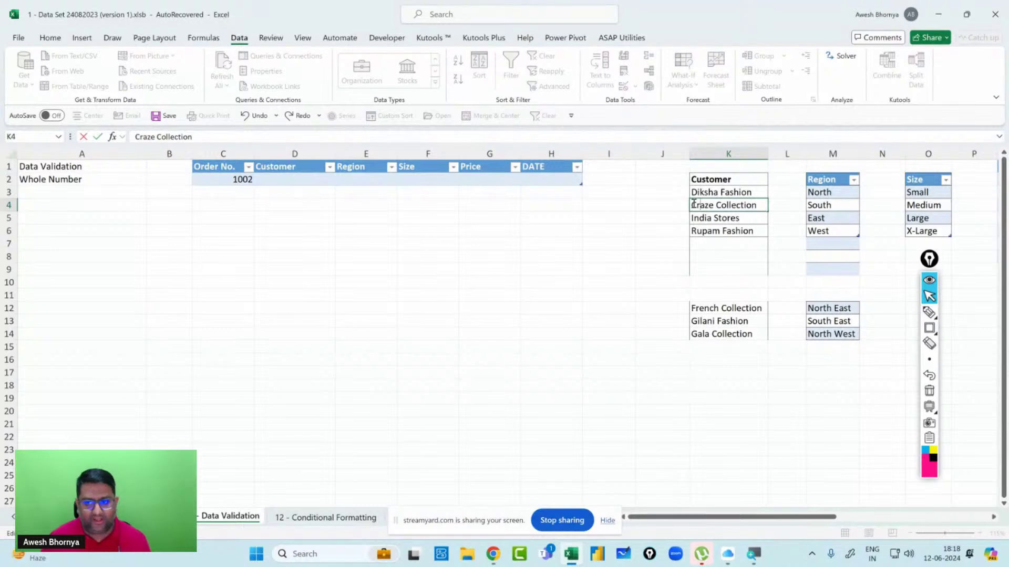
pyautogui.press('Return')
# Check the dropdown choices in Customer cell D2 and enter Diksha Fashion using the suggestion for Dik.
pyautogui.click(325, 180)
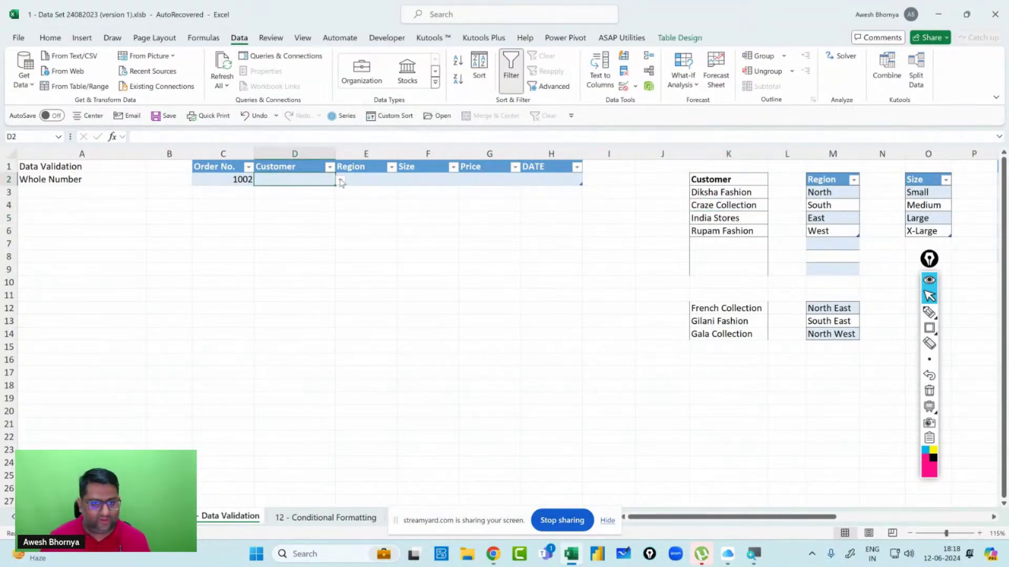
pyautogui.click(340, 180)
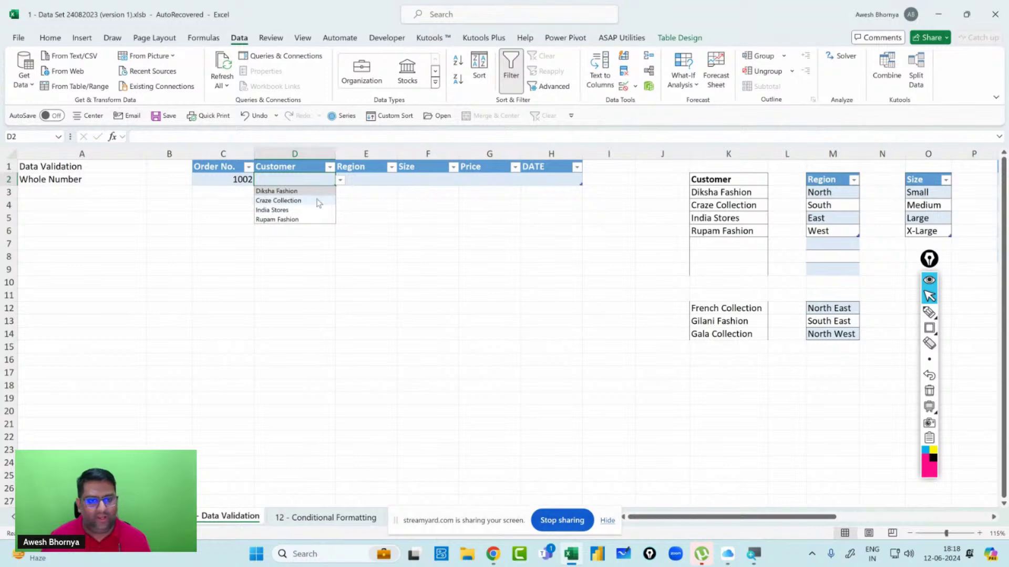
pyautogui.click(405, 204)
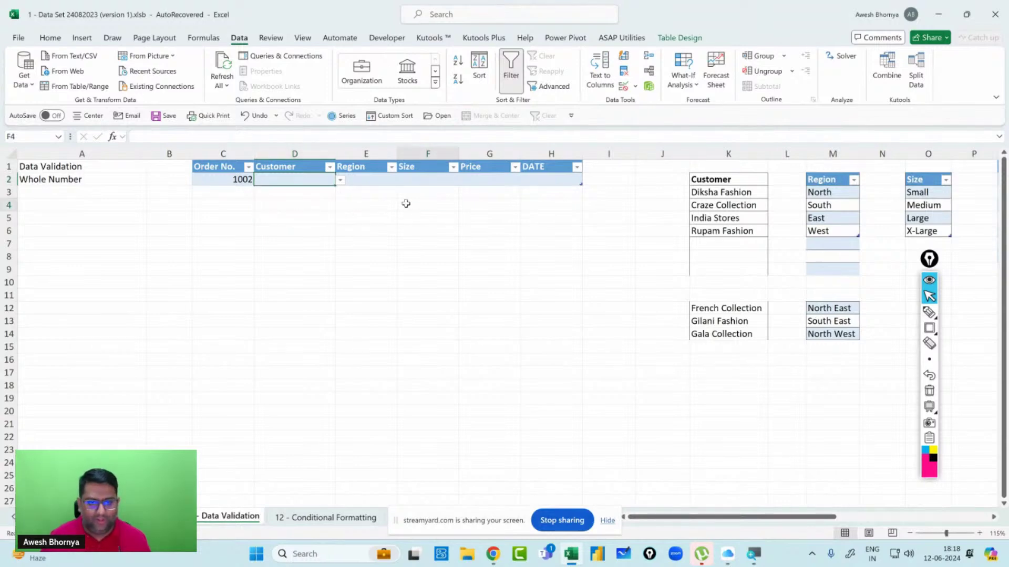
pyautogui.click(301, 179)
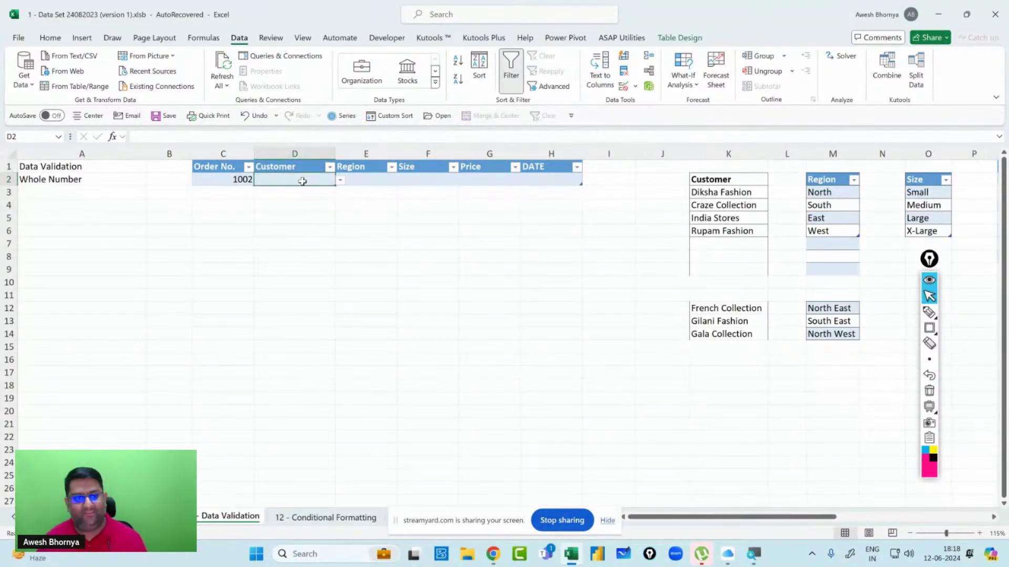
pyautogui.write('Dik')
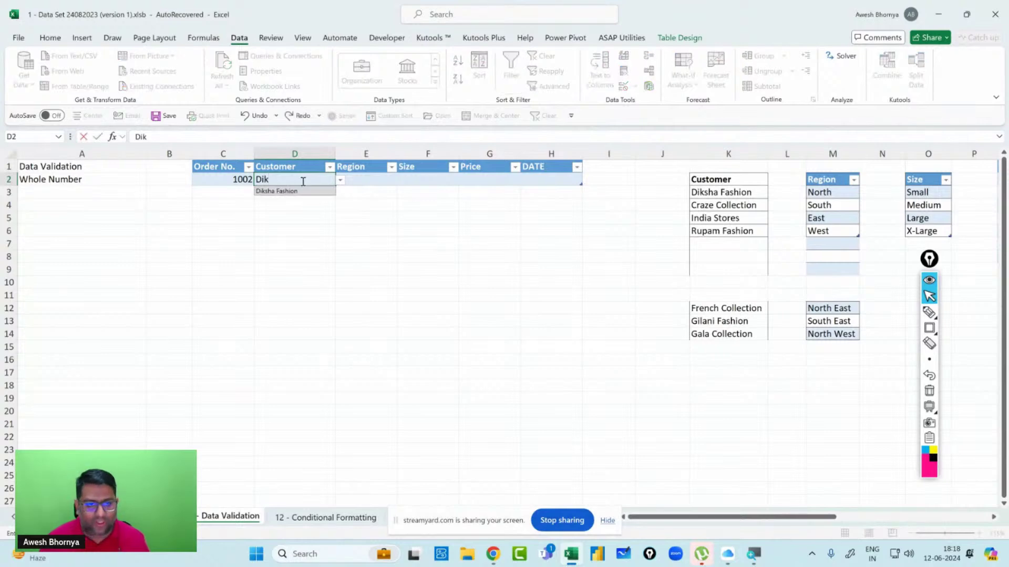
pyautogui.press('Tab')
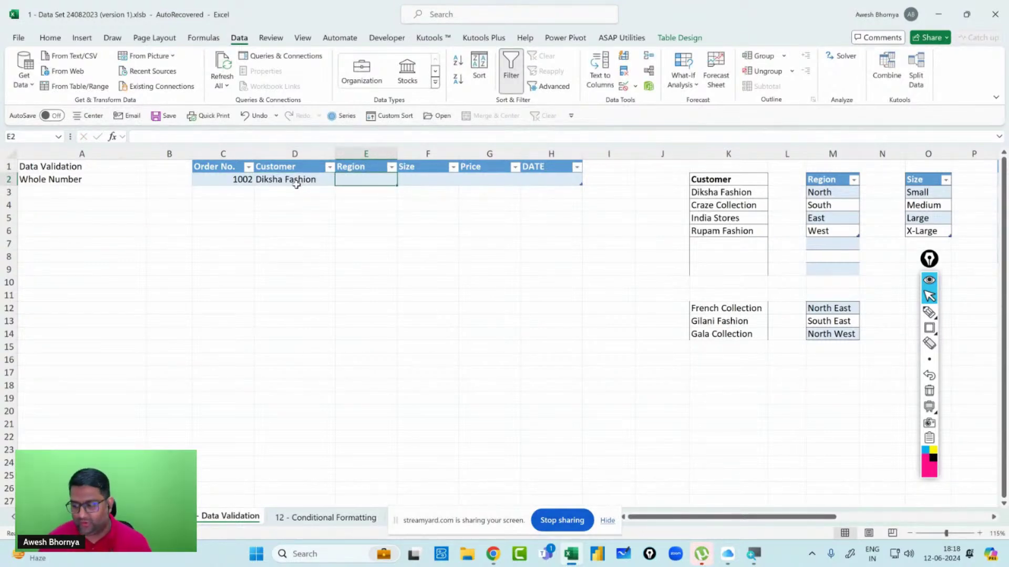
pyautogui.click(323, 184)
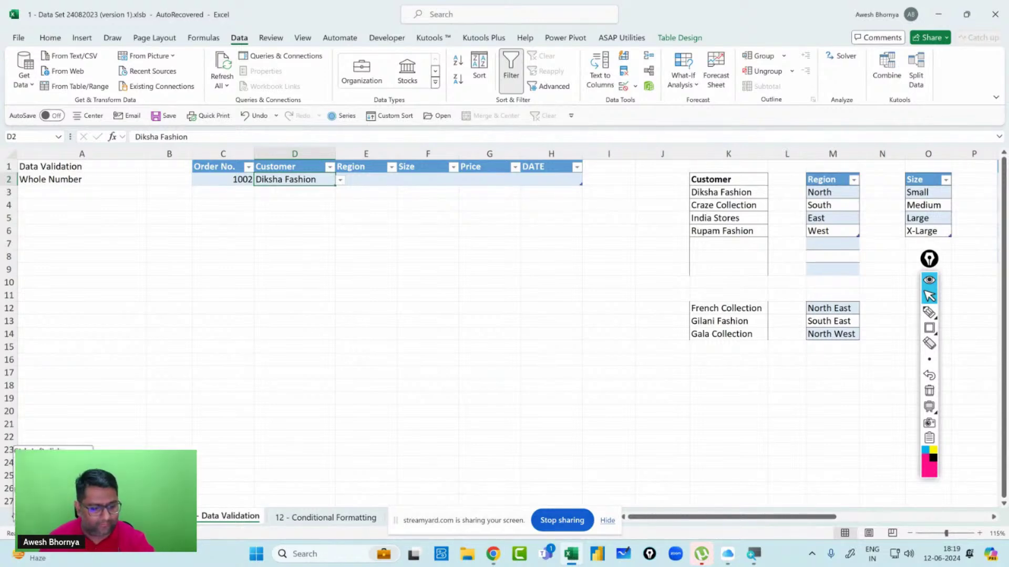
# Switch to the Functions worksheet and show the Salesperson table with the May to October sales.
pyautogui.click(13, 517)
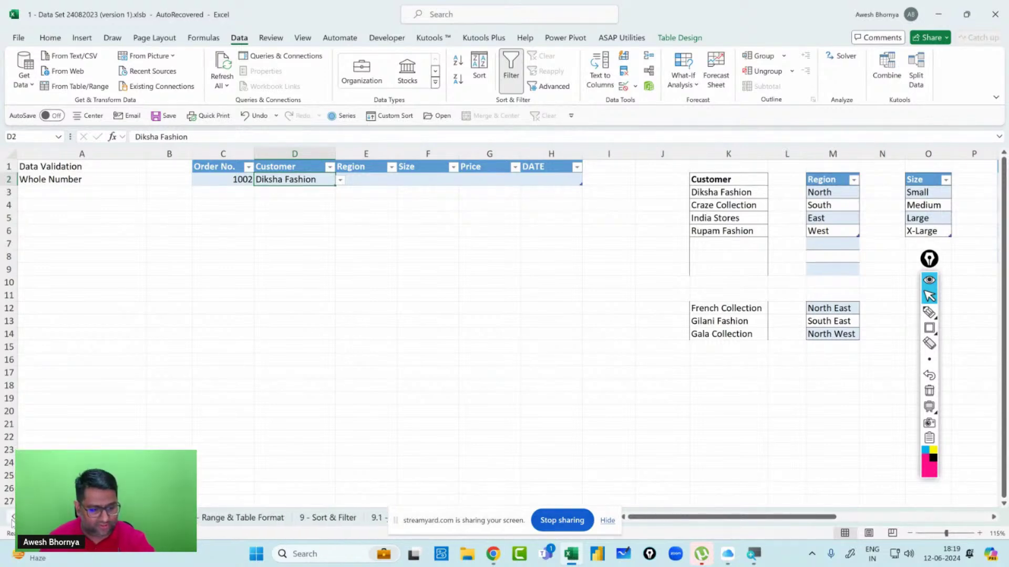
pyautogui.click(30, 517)
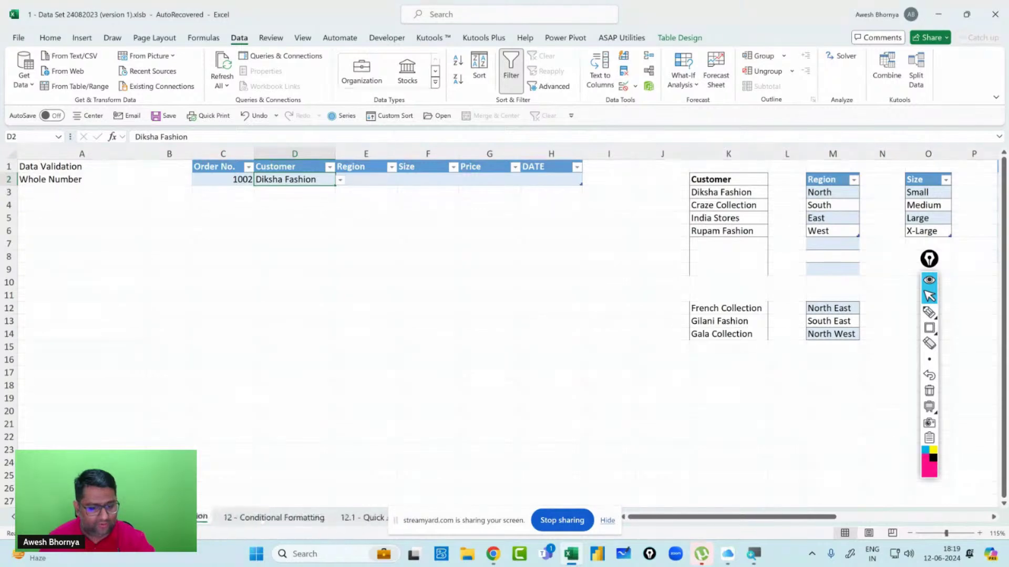
pyautogui.click(223, 519)
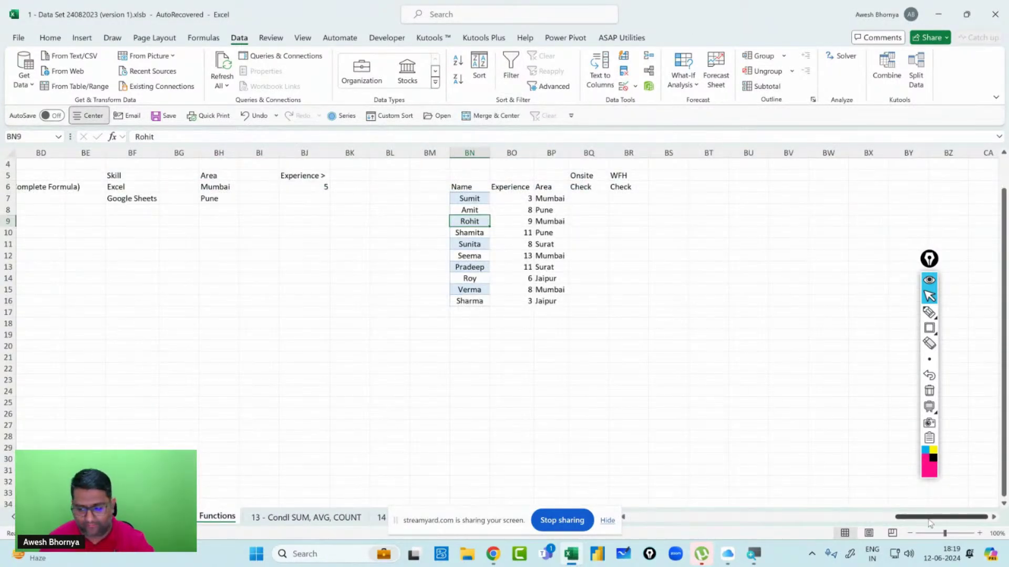
pyautogui.moveTo(925, 517); pyautogui.dragTo(784, 509)
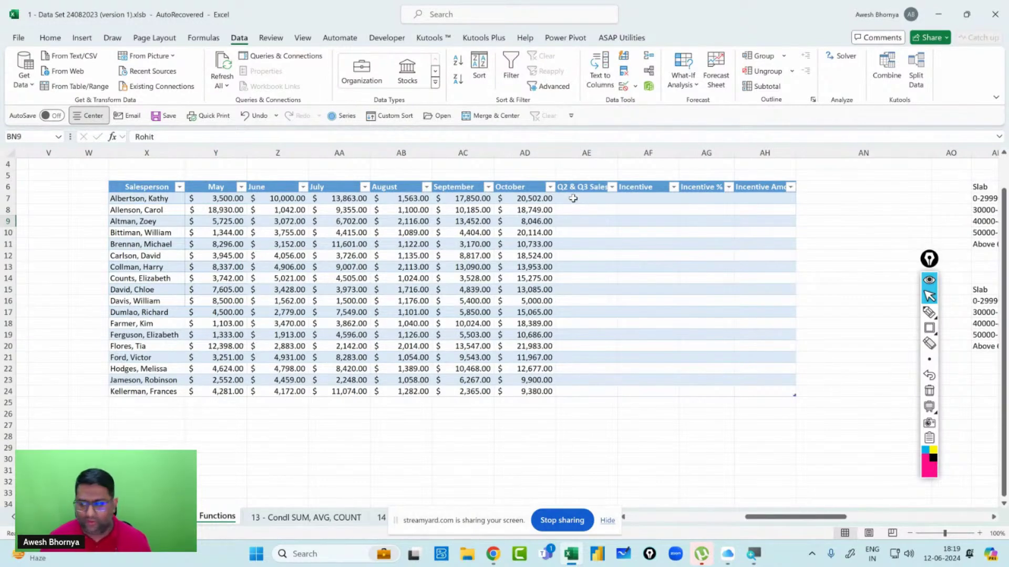
# Fill the Q2 & Q3 Sales column, AE7:AE24, with AutoSum totals of each salesperson's May to October sales.
pyautogui.moveTo(573, 198); pyautogui.dragTo(596, 387)
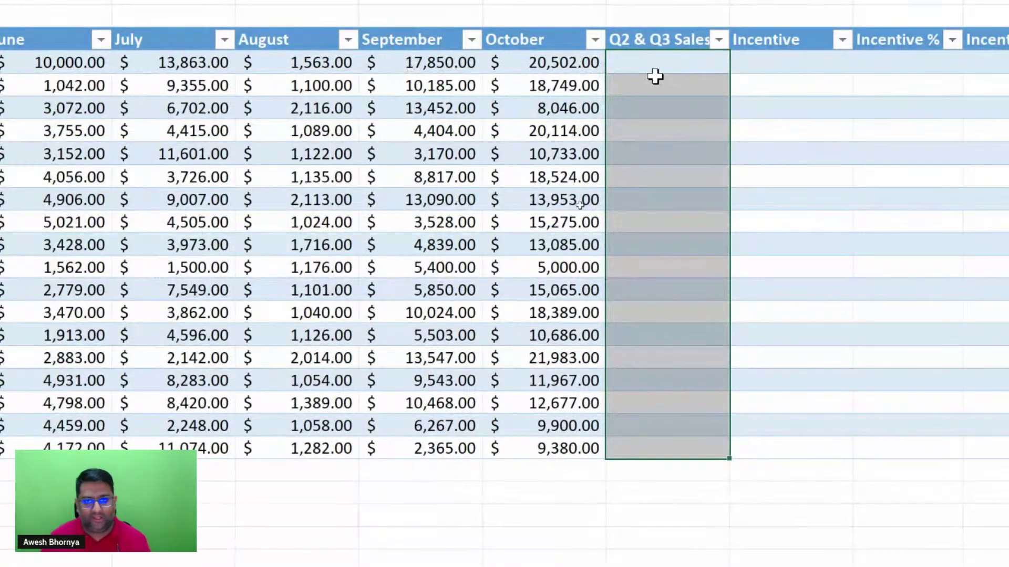
pyautogui.click(625, 64)
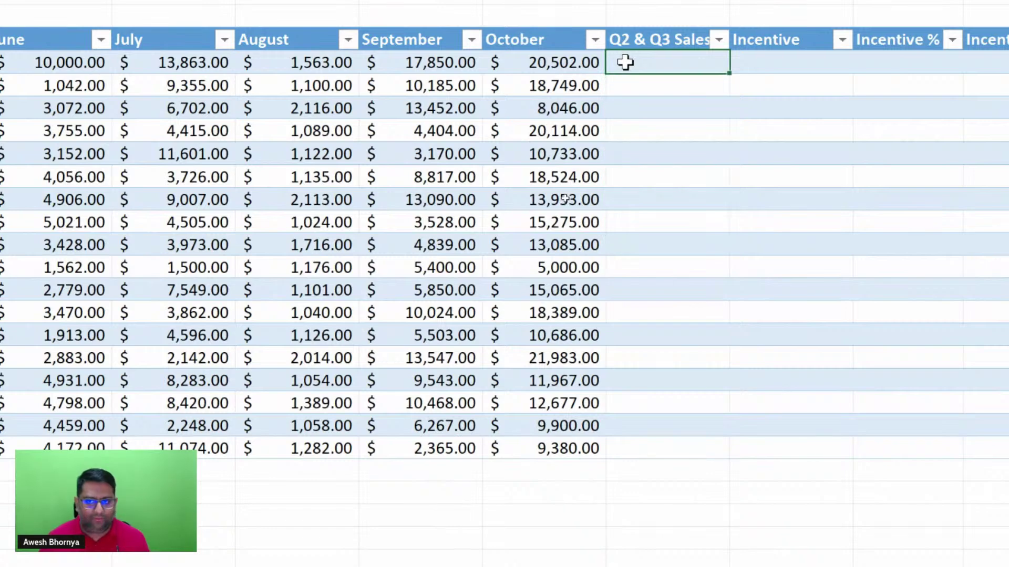
pyautogui.moveTo(625, 62); pyautogui.dragTo(661, 442)
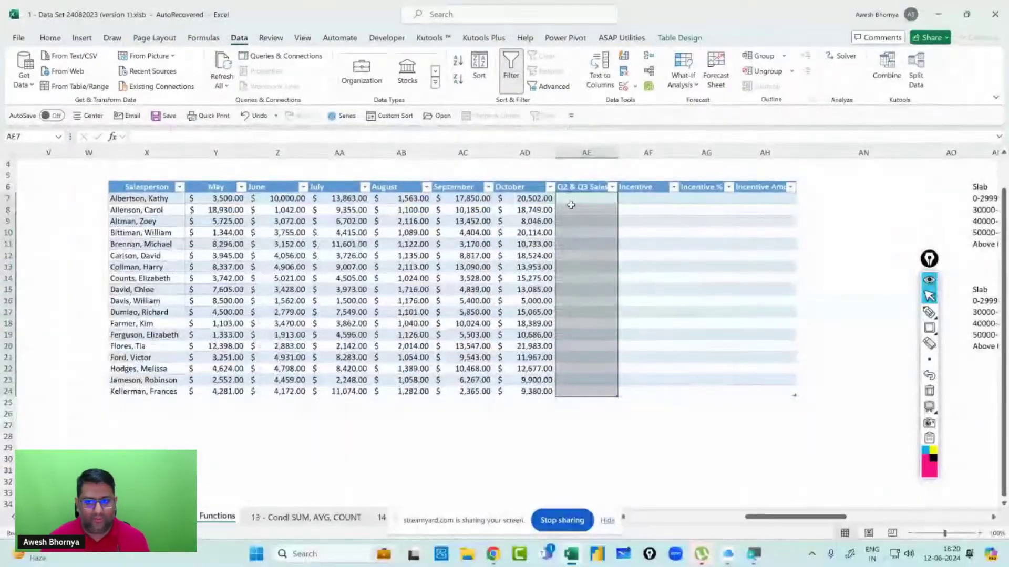
pyautogui.click(667, 139)
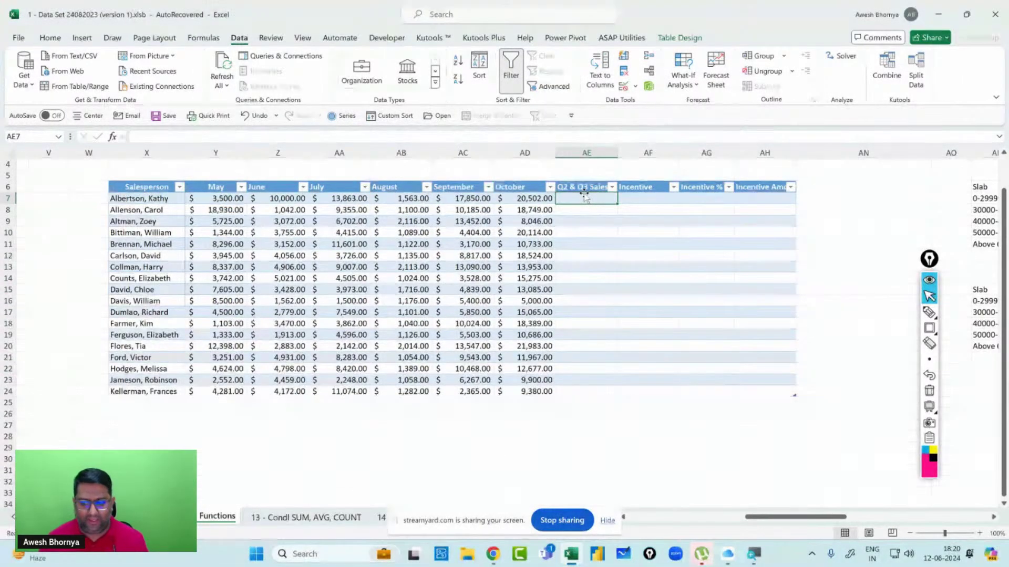
pyautogui.moveTo(584, 198); pyautogui.dragTo(594, 389)
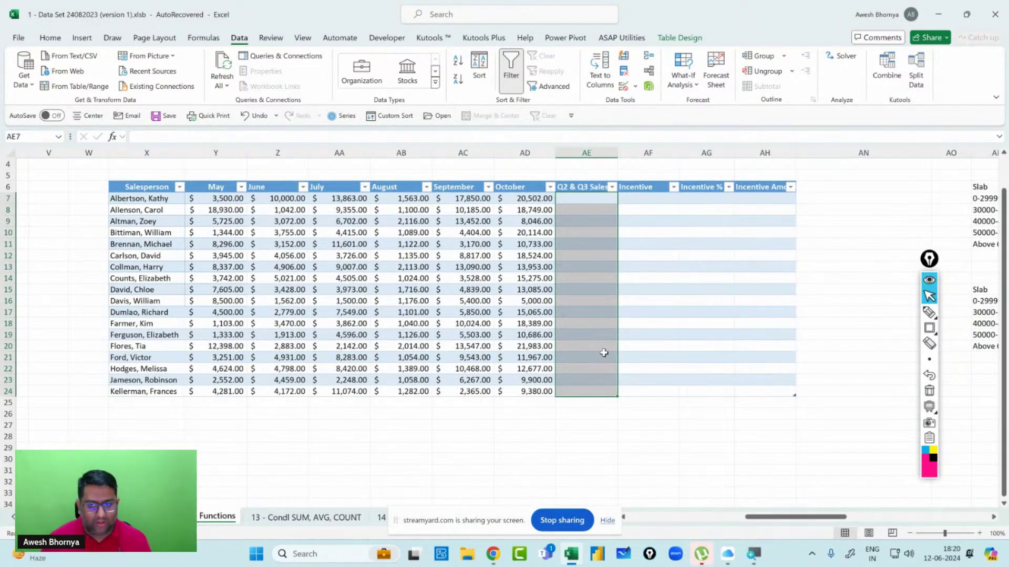
pyautogui.hotkey('alt', '=')
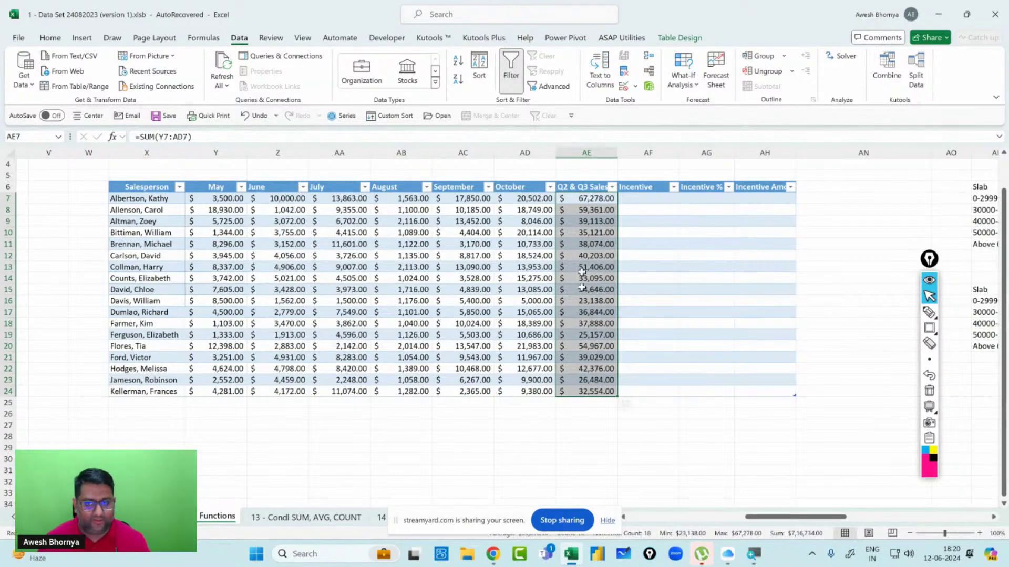
# Handwrite >30K in a frame below the sales table and draw an arrow pointing at the Incentive header.
pyautogui.click(649, 197)
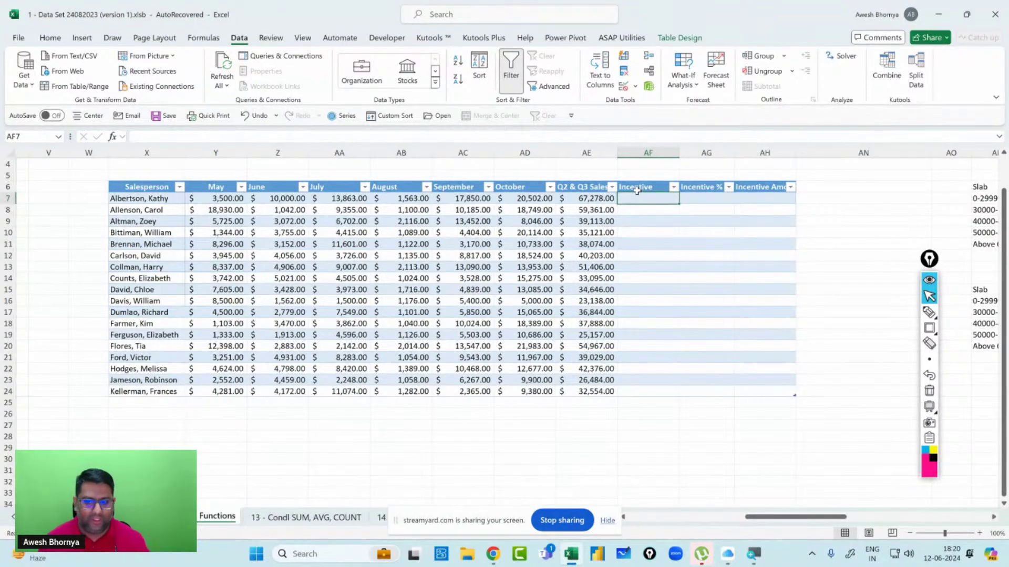
pyautogui.click(929, 313)
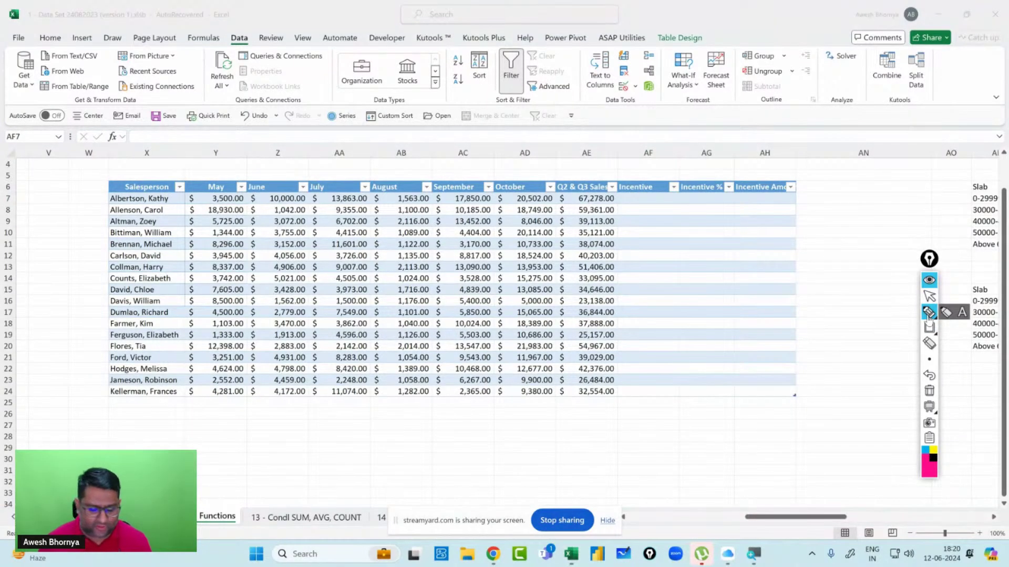
pyautogui.moveTo(357, 419)
pyautogui.mouseDown()
pyautogui.moveTo(371, 422)
pyautogui.moveTo(367, 442)
pyautogui.moveTo(392, 448)
pyautogui.mouseUp()
pyautogui.moveTo(432, 419); pyautogui.dragTo(447, 443)
pyautogui.moveTo(466, 415); pyautogui.dragTo(467, 437)
pyautogui.moveTo(395, 462)
pyautogui.mouseDown()
pyautogui.moveTo(477, 393)
pyautogui.moveTo(400, 486)
pyautogui.mouseUp()
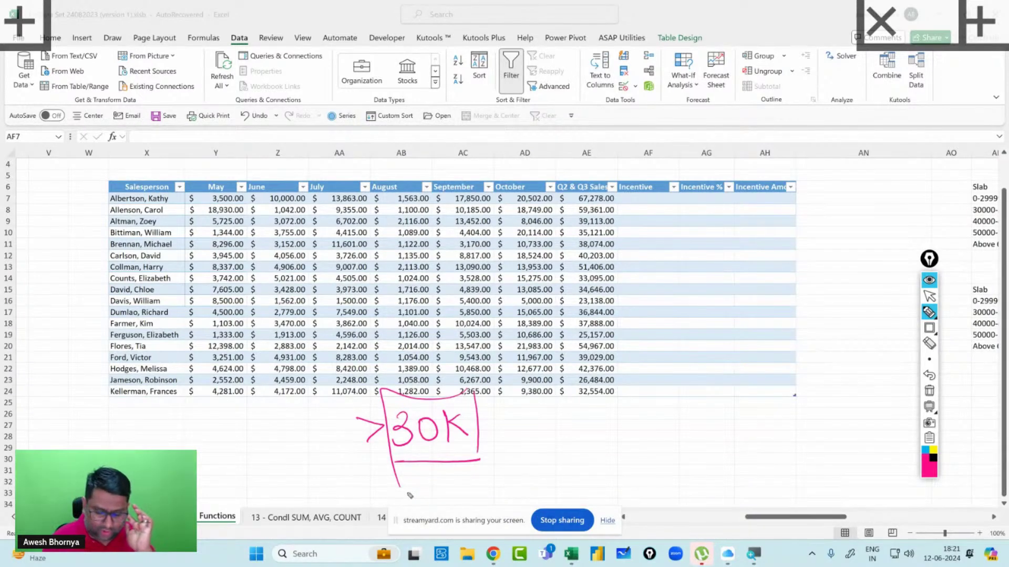
pyautogui.moveTo(638, 178); pyautogui.dragTo(640, 183)
pyautogui.moveTo(634, 175); pyautogui.dragTo(645, 174)
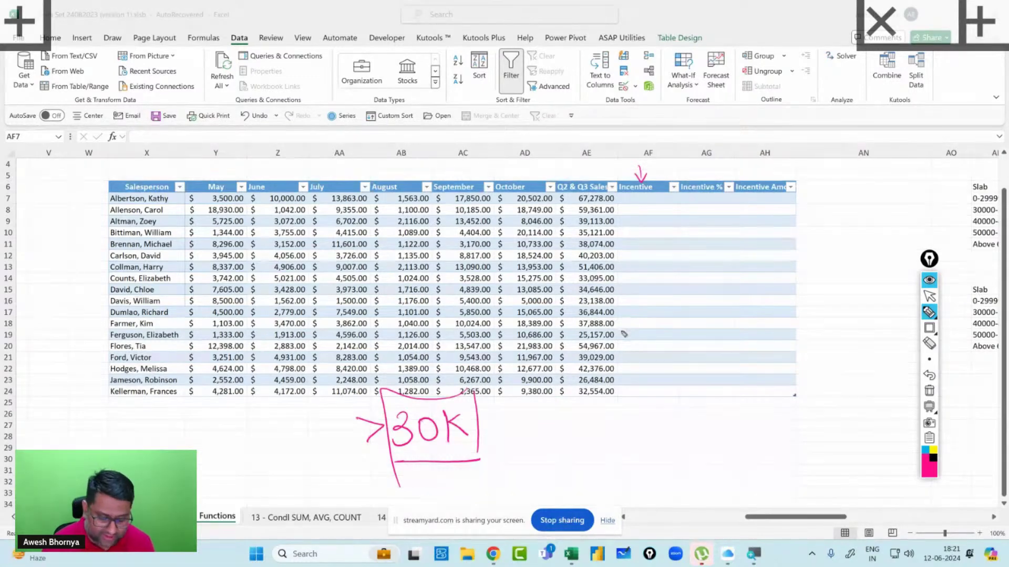
# Draw cross marks beside the Q2 & Q3 sales of 25,157, 26,484 and 23,138, and handwrite the underlined word function.
pyautogui.moveTo(620, 334); pyautogui.dragTo(640, 323)
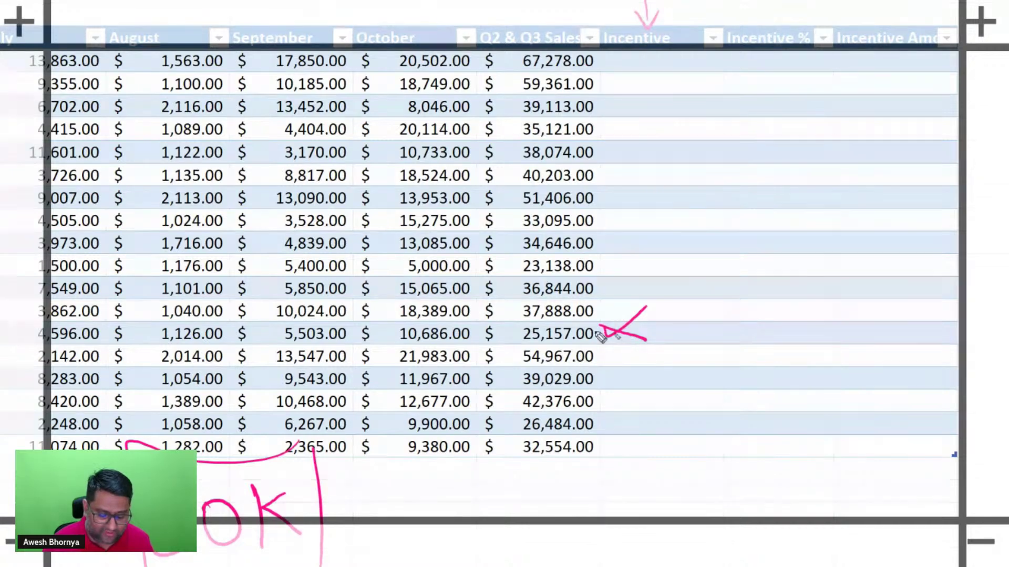
pyautogui.moveTo(618, 418)
pyautogui.mouseDown()
pyautogui.moveTo(604, 427)
pyautogui.moveTo(618, 433)
pyautogui.mouseUp()
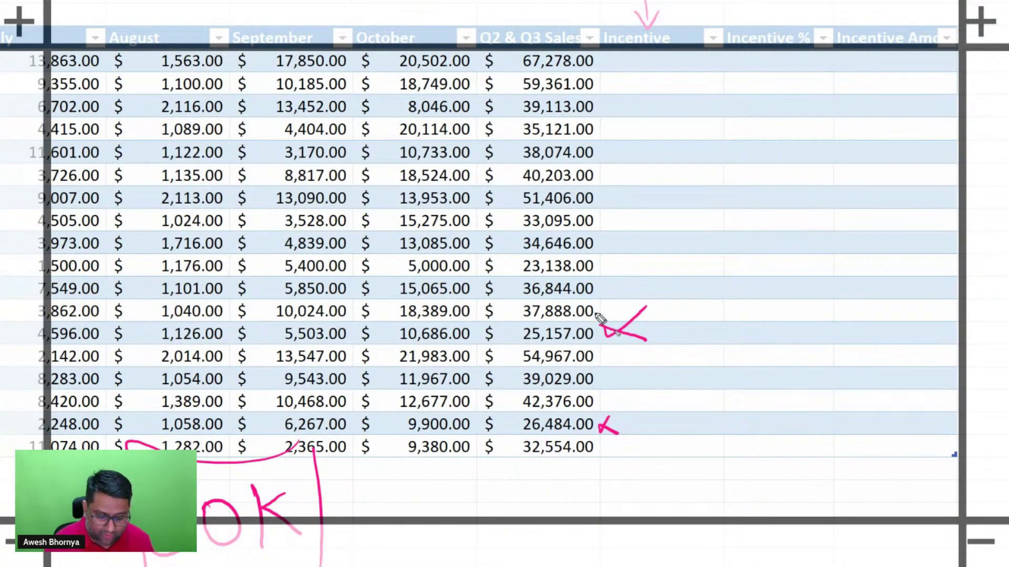
pyautogui.moveTo(600, 260); pyautogui.dragTo(616, 269)
pyautogui.moveTo(613, 257); pyautogui.dragTo(603, 269)
pyautogui.click(622, 267)
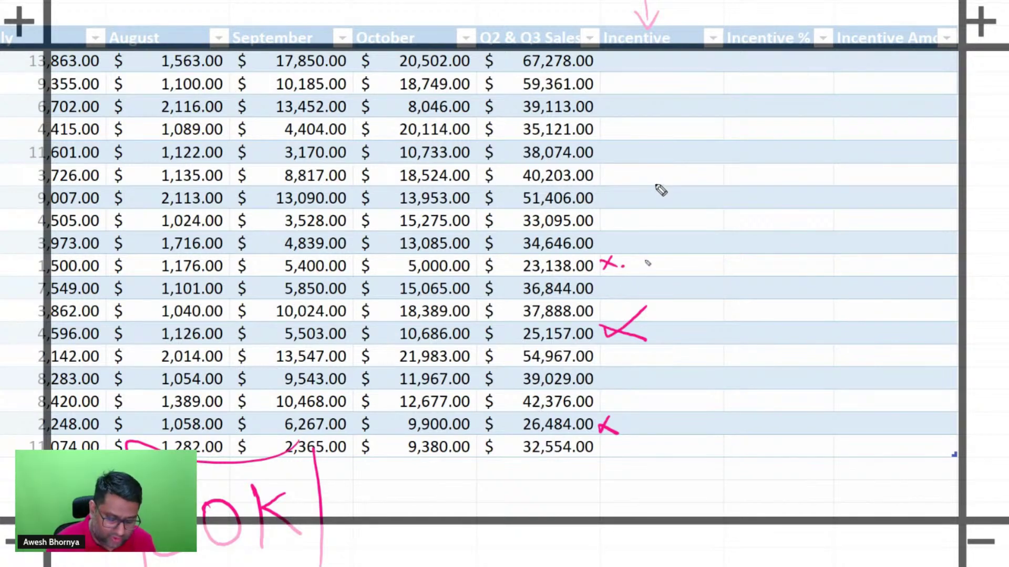
pyautogui.moveTo(657, 184)
pyautogui.mouseDown()
pyautogui.moveTo(712, 202)
pyautogui.moveTo(765, 173)
pyautogui.moveTo(811, 186)
pyautogui.mouseUp()
pyautogui.moveTo(642, 231); pyautogui.dragTo(887, 193)
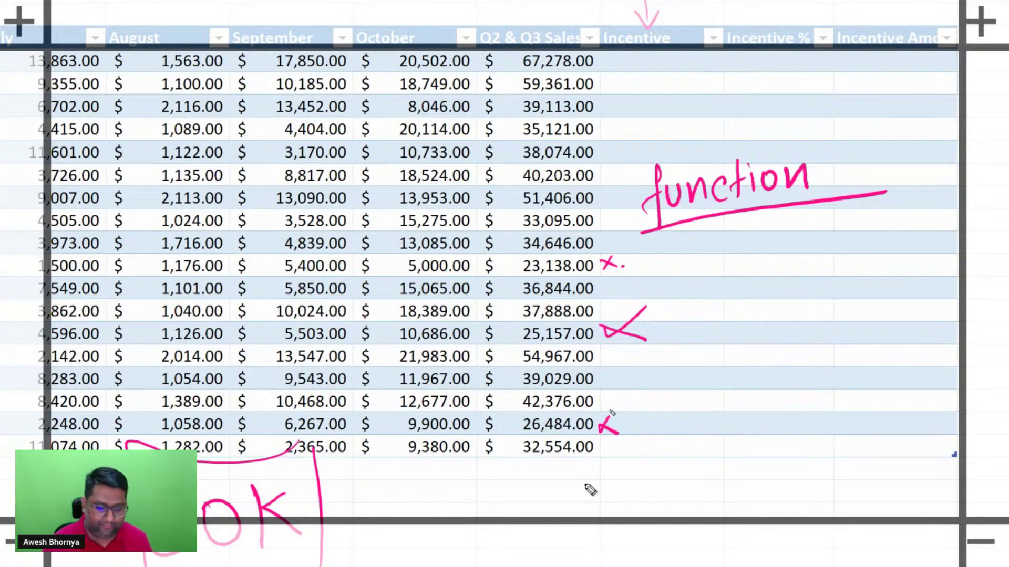
# Handwrite IF inside an underlined frame below the word function.
pyautogui.moveTo(714, 253)
pyautogui.mouseDown()
pyautogui.moveTo(710, 283)
pyautogui.moveTo(718, 247)
pyautogui.mouseUp()
pyautogui.moveTo(698, 292)
pyautogui.mouseDown()
pyautogui.moveTo(733, 277)
pyautogui.moveTo(760, 239)
pyautogui.moveTo(753, 257)
pyautogui.mouseUp()
pyautogui.moveTo(686, 244); pyautogui.dragTo(699, 310)
pyautogui.moveTo(681, 243)
pyautogui.mouseDown()
pyautogui.moveTo(759, 217)
pyautogui.moveTo(779, 284)
pyautogui.mouseUp()
pyautogui.moveTo(778, 284); pyautogui.dragTo(683, 322)
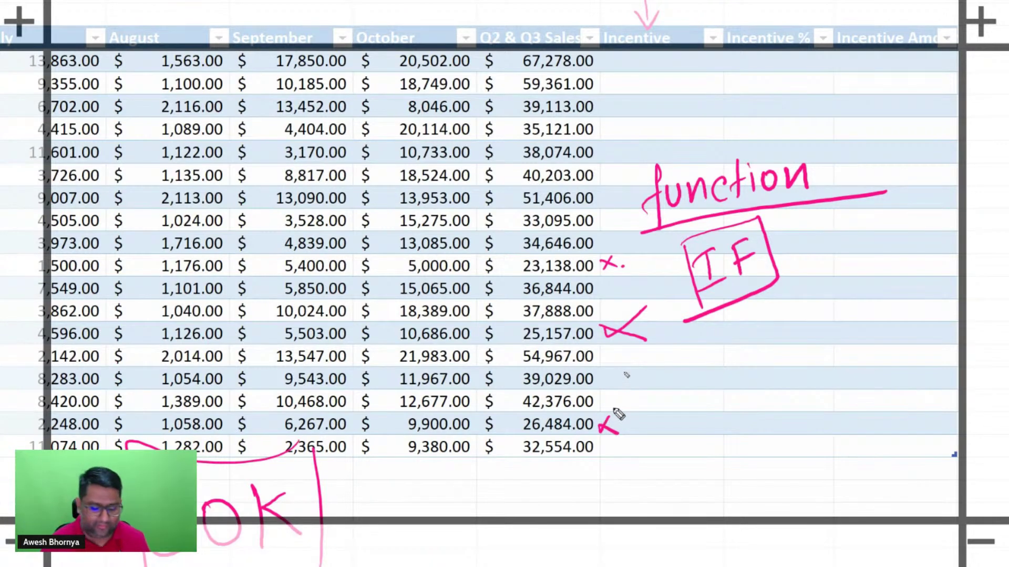
# Draw an arrow from the framed IF to the handwritten Condn, with two arrows branching down to T and F.
pyautogui.moveTo(781, 255)
pyautogui.mouseDown()
pyautogui.moveTo(807, 241)
pyautogui.moveTo(804, 251)
pyautogui.mouseUp()
pyautogui.moveTo(831, 216)
pyautogui.mouseDown()
pyautogui.moveTo(828, 247)
pyautogui.moveTo(851, 226)
pyautogui.moveTo(874, 239)
pyautogui.moveTo(893, 231)
pyautogui.moveTo(919, 208)
pyautogui.mouseUp()
pyautogui.moveTo(854, 265)
pyautogui.mouseDown()
pyautogui.moveTo(856, 288)
pyautogui.moveTo(866, 269)
pyautogui.moveTo(895, 282)
pyautogui.moveTo(902, 265)
pyautogui.mouseUp()
pyautogui.moveTo(844, 310); pyautogui.dragTo(864, 302)
pyautogui.moveTo(854, 305); pyautogui.dragTo(857, 327)
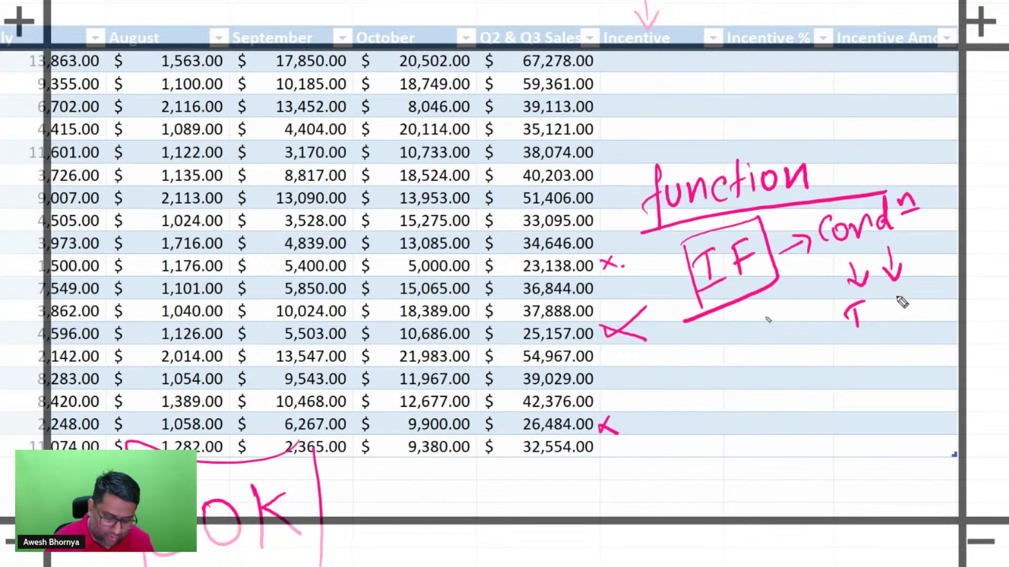
pyautogui.moveTo(911, 293); pyautogui.dragTo(899, 311)
pyautogui.moveTo(900, 304); pyautogui.dragTo(909, 301)
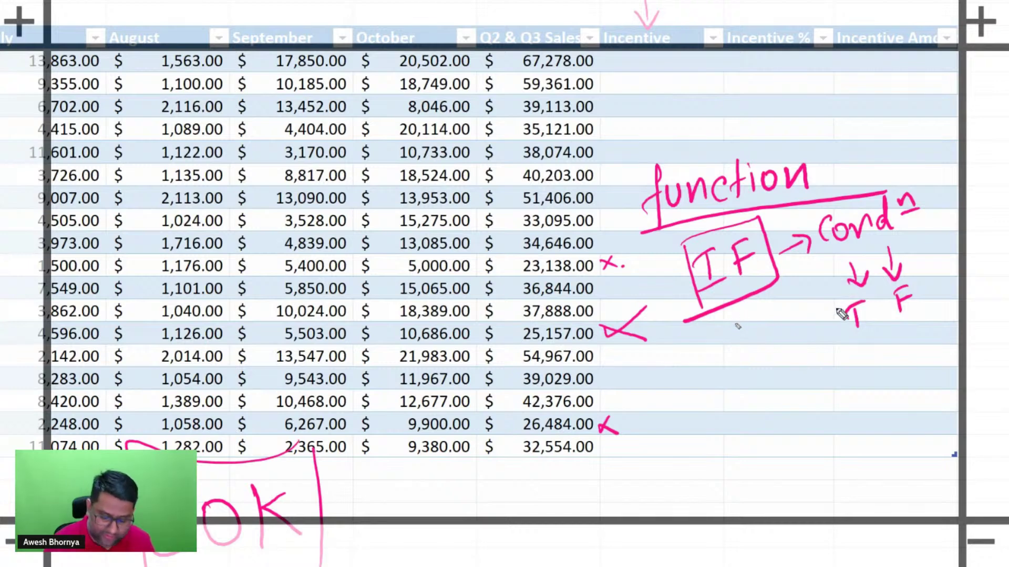
# Frame the T and F branches separately and draw an arrow leading out of each frame.
pyautogui.moveTo(812, 269)
pyautogui.mouseDown()
pyautogui.moveTo(830, 345)
pyautogui.moveTo(862, 248)
pyautogui.mouseUp()
pyautogui.moveTo(862, 248); pyautogui.dragTo(886, 321)
pyautogui.moveTo(831, 342); pyautogui.dragTo(885, 325)
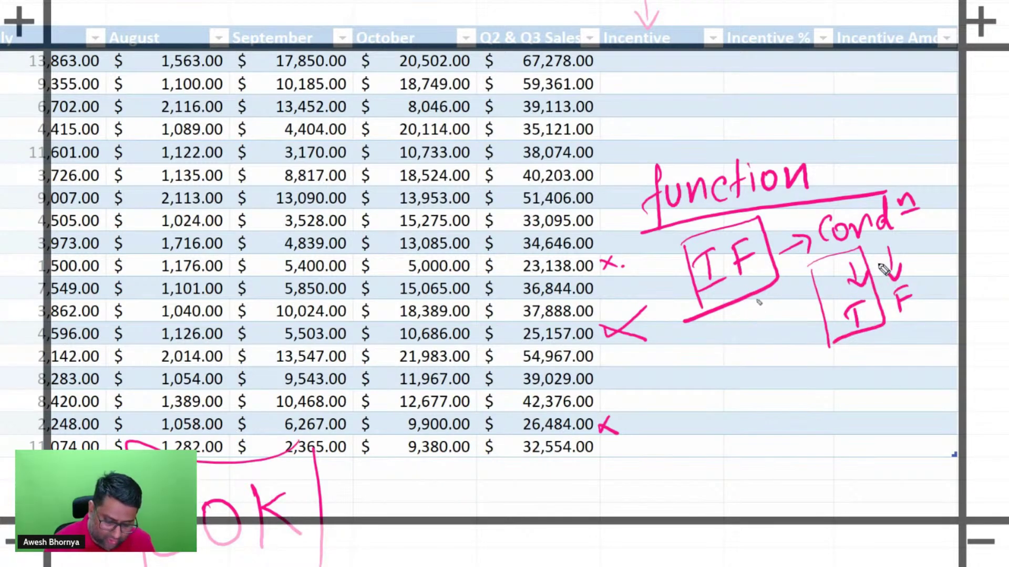
pyautogui.moveTo(873, 251)
pyautogui.mouseDown()
pyautogui.moveTo(889, 332)
pyautogui.moveTo(911, 237)
pyautogui.mouseUp()
pyautogui.moveTo(912, 237)
pyautogui.mouseDown()
pyautogui.moveTo(888, 336)
pyautogui.moveTo(825, 407)
pyautogui.moveTo(846, 397)
pyautogui.mouseUp()
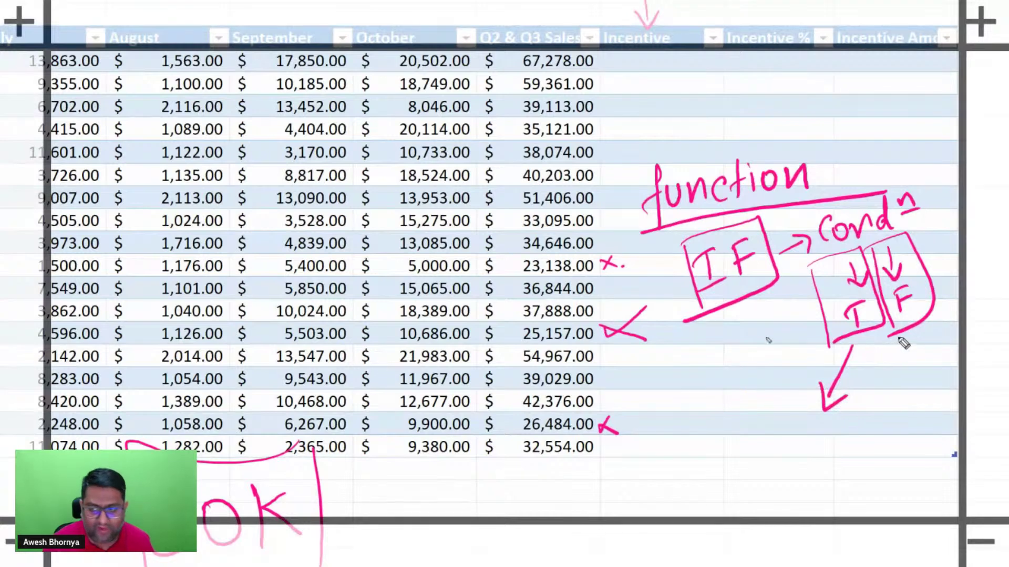
pyautogui.moveTo(913, 335); pyautogui.dragTo(940, 367)
pyautogui.moveTo(917, 355); pyautogui.dragTo(940, 367)
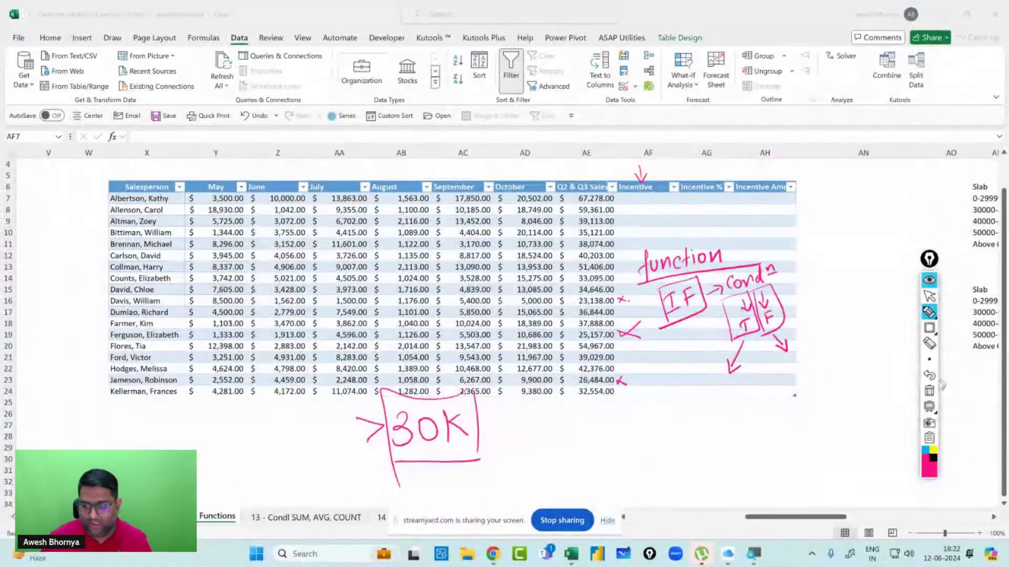
# Erase all the annotations and start the formula =IF( in cell AF7 of the Incentive column.
pyautogui.click(929, 391)
pyautogui.click(929, 296)
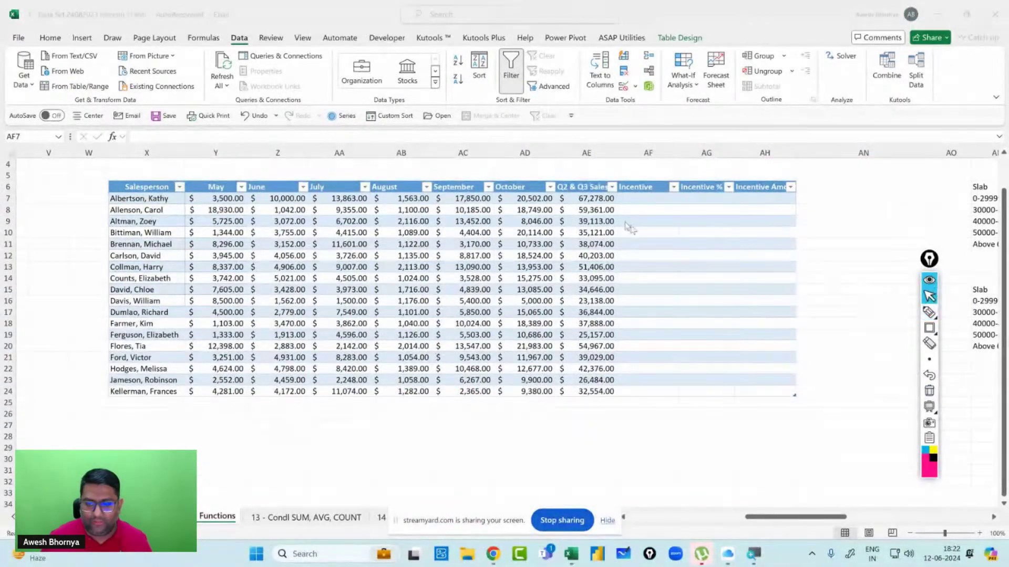
pyautogui.click(638, 199)
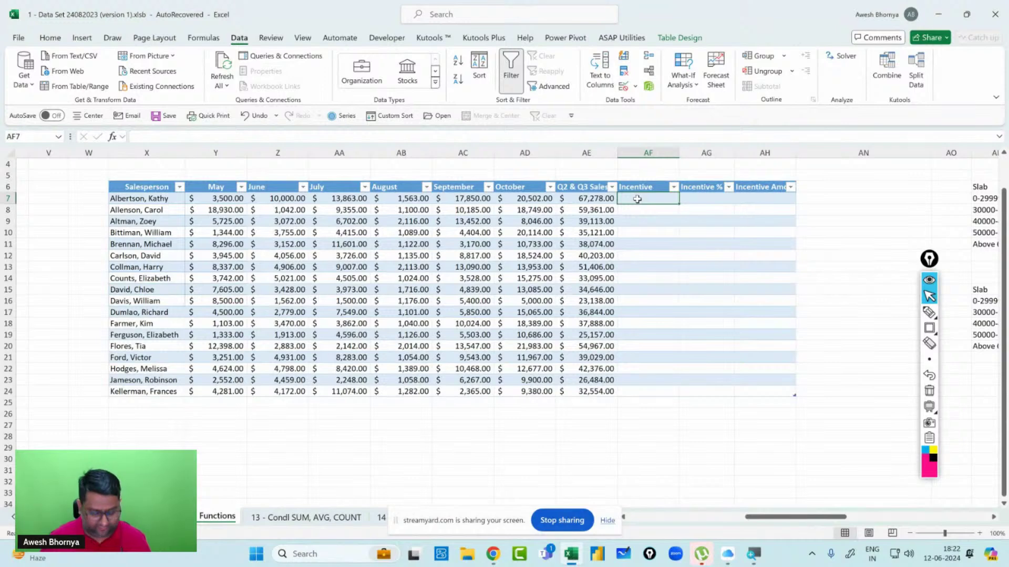
pyautogui.write('=')
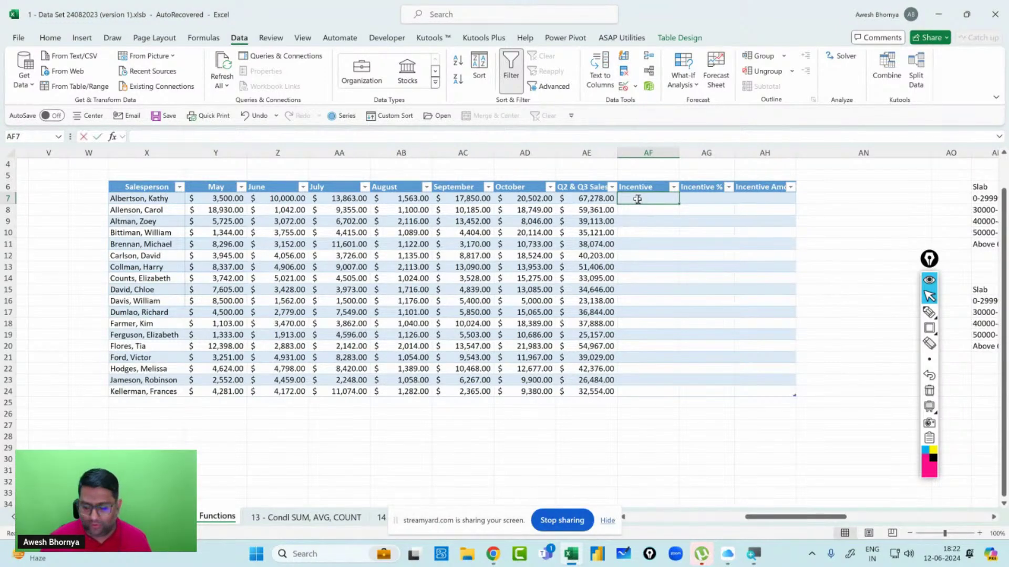
pyautogui.write('if')
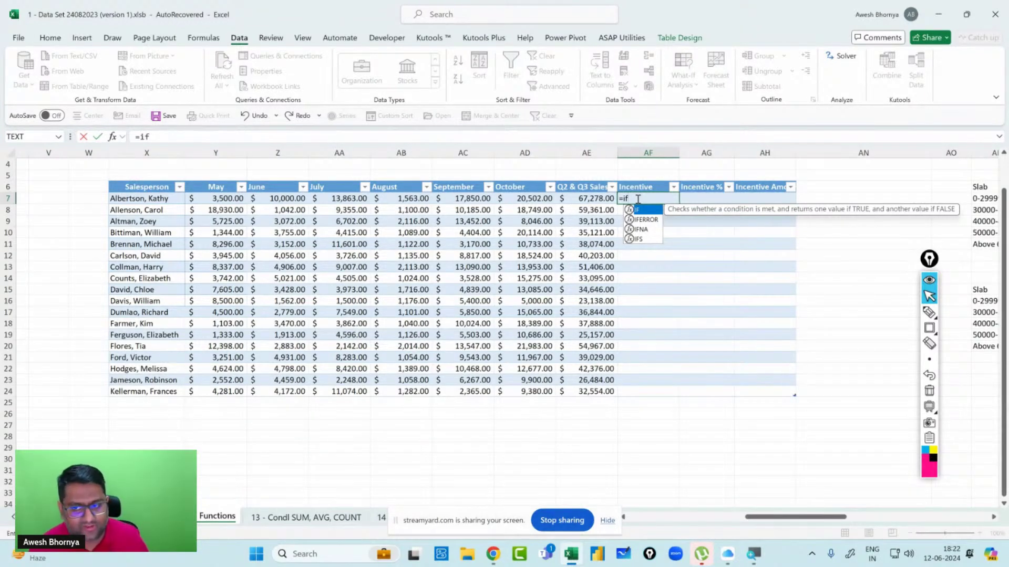
pyautogui.press('Escape')
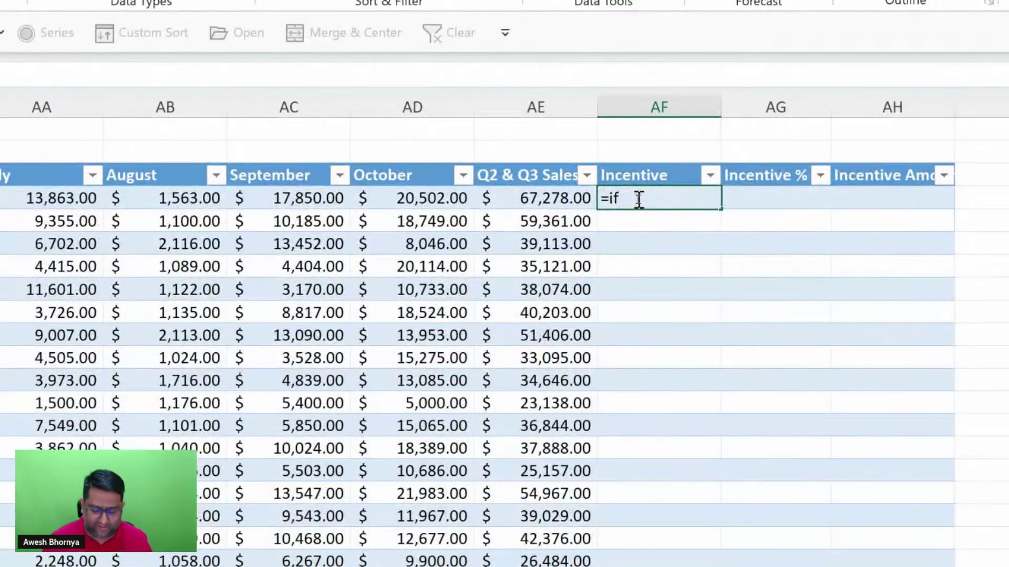
pyautogui.press('BackSpace')
pyautogui.write('f')
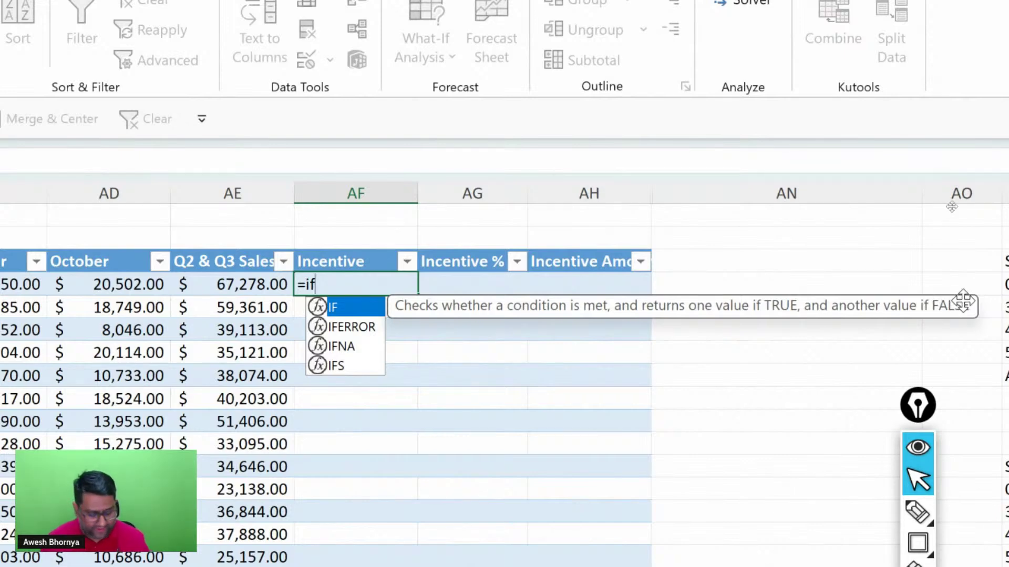
pyautogui.press('Tab')
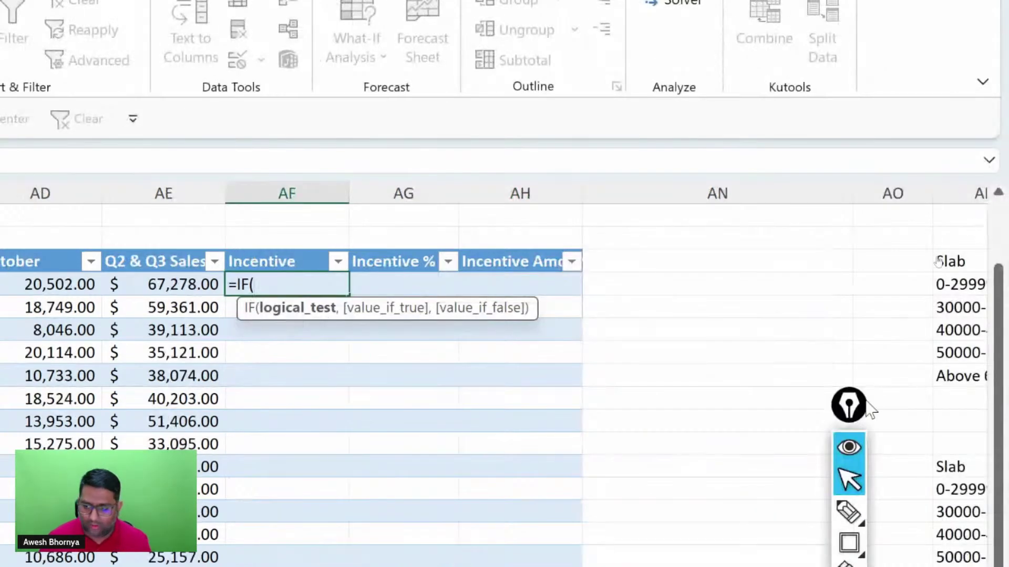
# Move the annotation toolbar beside the Incentive columns and draw a rectangle around the first Q2 & Q3 sales value.
pyautogui.moveTo(849, 406)
pyautogui.mouseDown()
pyautogui.moveTo(778, 314)
pyautogui.moveTo(488, 188)
pyautogui.mouseUp()
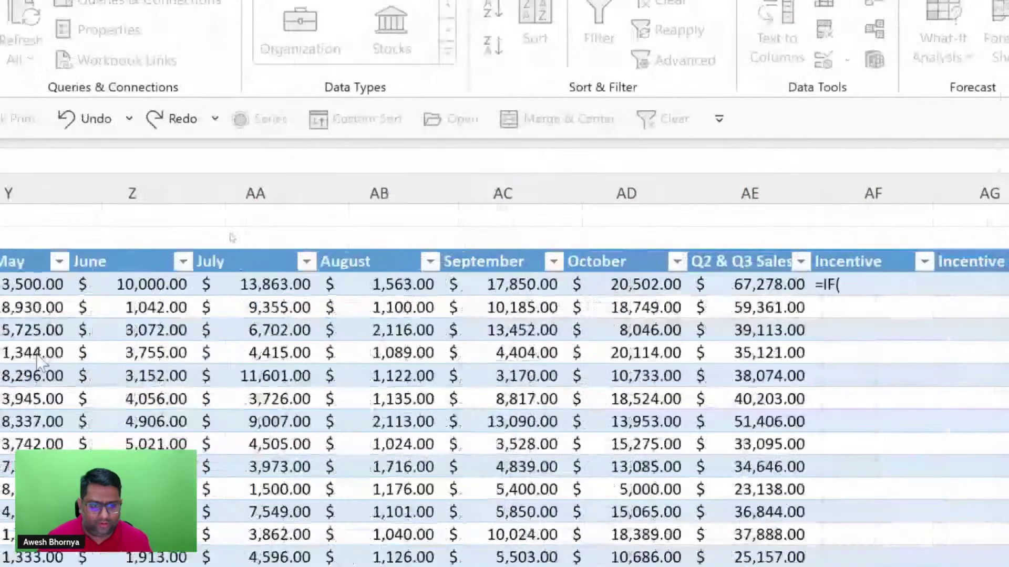
pyautogui.moveTo(487, 325)
pyautogui.click(804, 327)
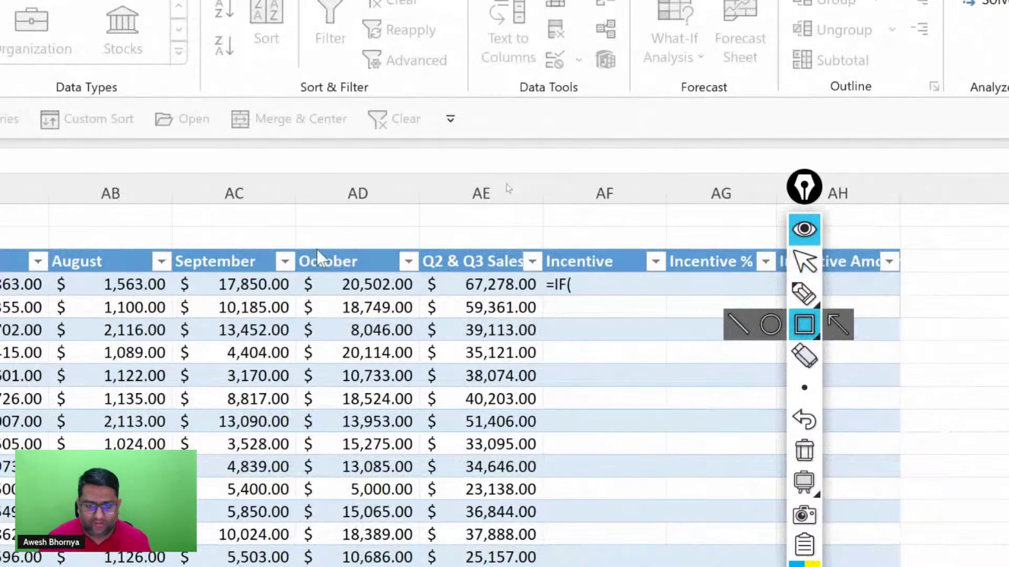
pyautogui.moveTo(417, 271); pyautogui.dragTo(547, 300)
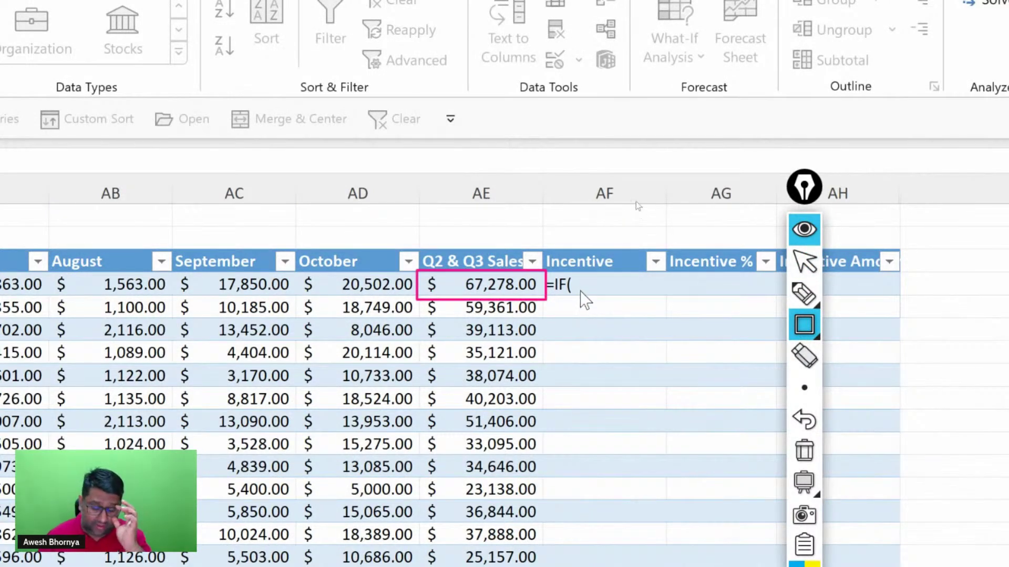
# Draw a pen arrow up from the boxed sales value and handwrite the underlined conditions >30K and <30K above it.
pyautogui.moveTo(805, 293)
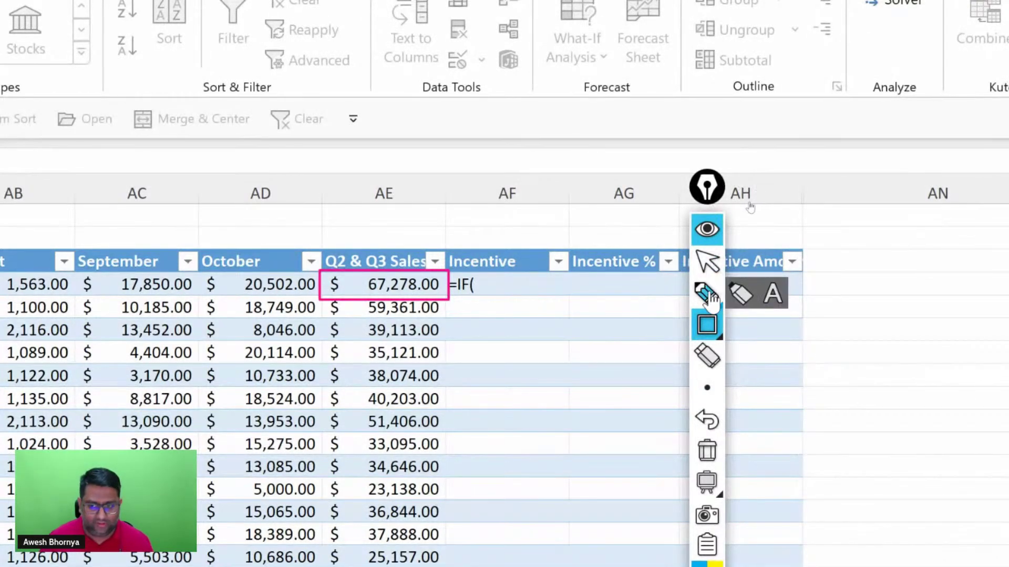
pyautogui.click(707, 294)
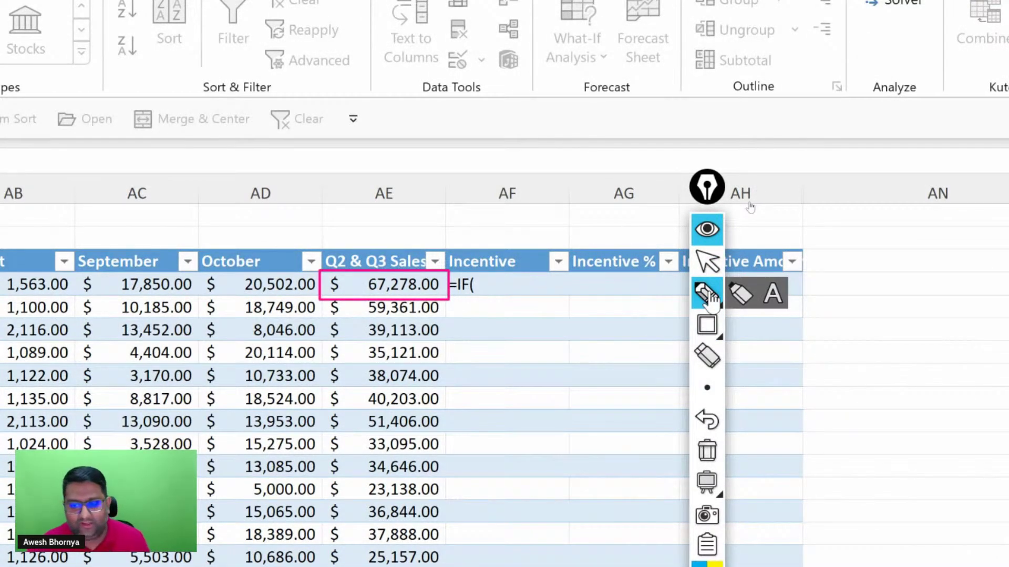
pyautogui.moveTo(372, 269)
pyautogui.mouseDown()
pyautogui.moveTo(378, 242)
pyautogui.moveTo(409, 215)
pyautogui.moveTo(398, 230)
pyautogui.moveTo(427, 215)
pyautogui.moveTo(414, 230)
pyautogui.mouseUp()
pyautogui.moveTo(436, 210)
pyautogui.mouseDown()
pyautogui.moveTo(465, 198)
pyautogui.moveTo(478, 224)
pyautogui.mouseUp()
pyautogui.moveTo(398, 174)
pyautogui.mouseDown()
pyautogui.moveTo(399, 194)
pyautogui.moveTo(407, 190)
pyautogui.mouseUp()
pyautogui.moveTo(432, 168)
pyautogui.mouseDown()
pyautogui.moveTo(435, 181)
pyautogui.moveTo(462, 181)
pyautogui.mouseUp()
pyautogui.moveTo(400, 202); pyautogui.dragTo(466, 191)
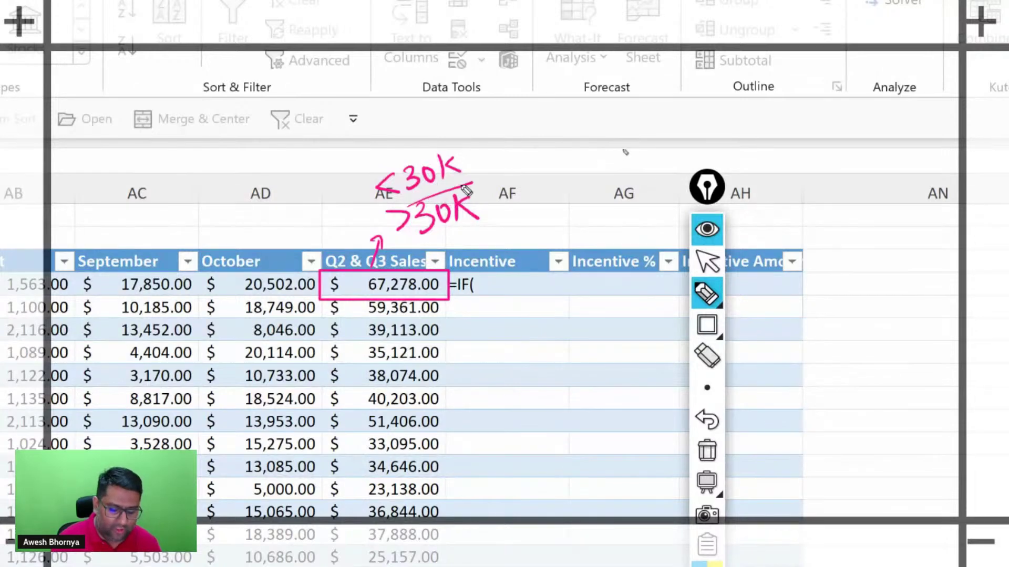
pyautogui.moveTo(420, 244); pyautogui.dragTo(484, 220)
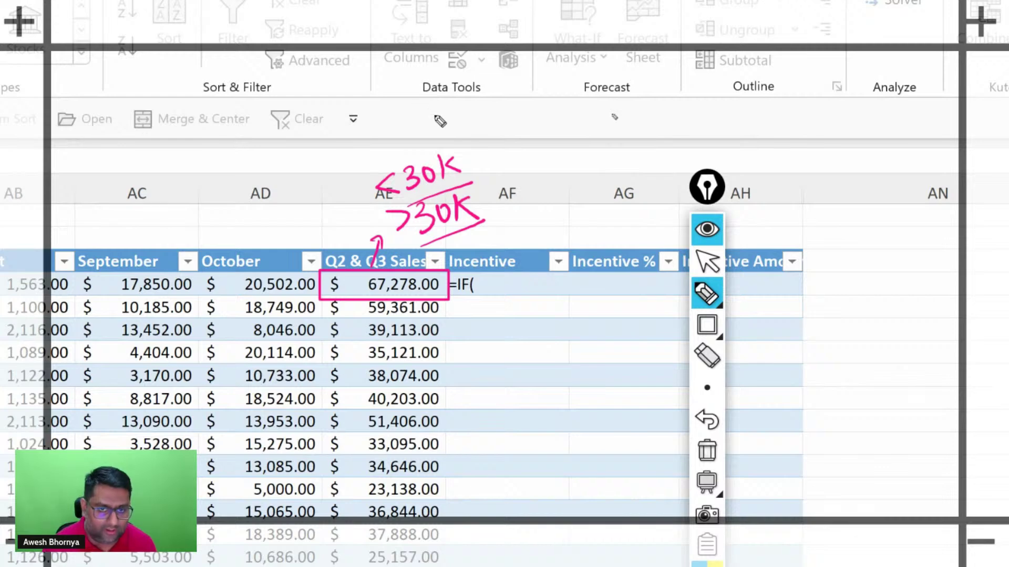
# Branch the <30K condition with a T arrow to No Inc. and an F arrow to Inc.
pyautogui.moveTo(424, 157)
pyautogui.mouseDown()
pyautogui.moveTo(414, 123)
pyautogui.moveTo(430, 131)
pyautogui.moveTo(428, 108)
pyautogui.mouseUp()
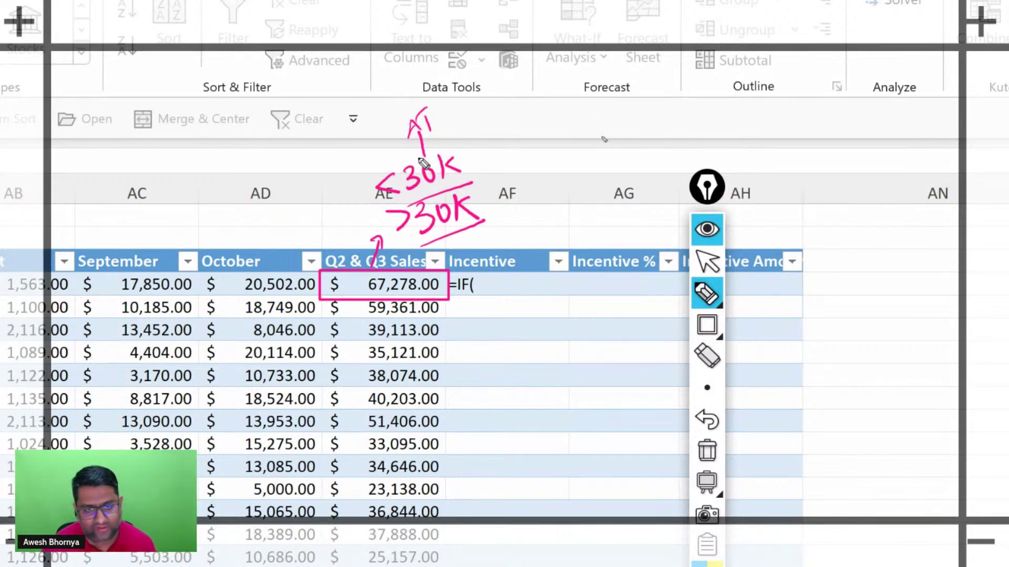
pyautogui.moveTo(383, 113)
pyautogui.mouseDown()
pyautogui.moveTo(399, 96)
pyautogui.moveTo(420, 105)
pyautogui.moveTo(466, 95)
pyautogui.mouseUp()
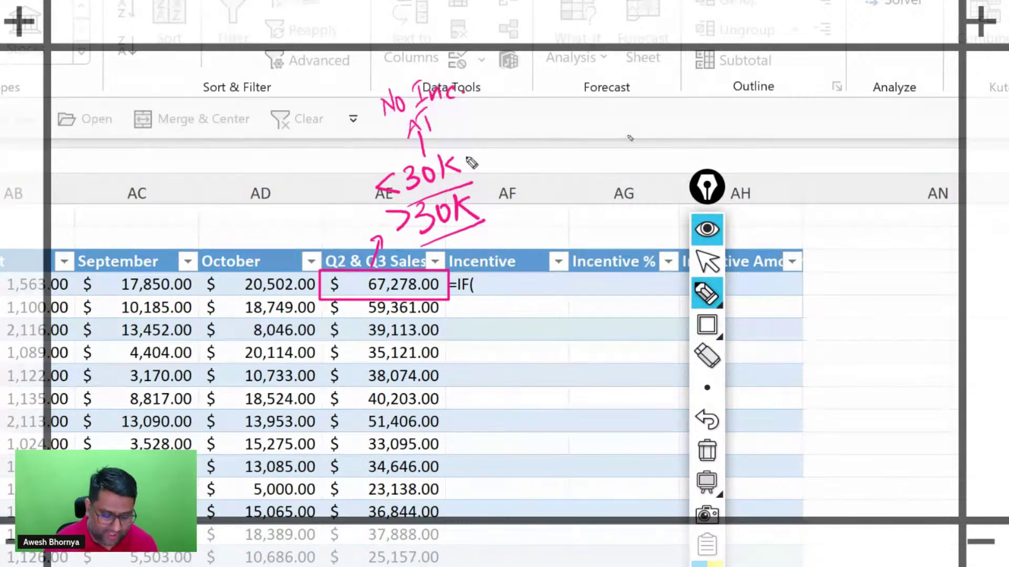
pyautogui.moveTo(463, 162)
pyautogui.mouseDown()
pyautogui.moveTo(499, 151)
pyautogui.moveTo(495, 161)
pyautogui.moveTo(482, 120)
pyautogui.moveTo(519, 136)
pyautogui.moveTo(525, 153)
pyautogui.moveTo(566, 142)
pyautogui.mouseUp()
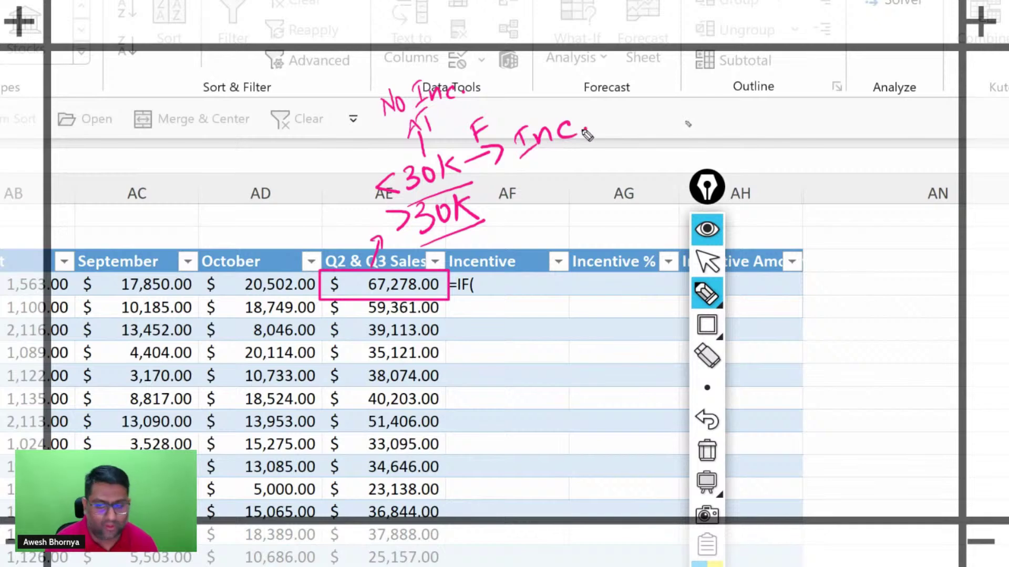
pyautogui.click(585, 129)
# Branch the >30K condition with a T arrow to Inc. and an F arrow to No Inc.
pyautogui.moveTo(478, 245)
pyautogui.mouseDown()
pyautogui.moveTo(482, 277)
pyautogui.moveTo(498, 231)
pyautogui.mouseUp()
pyautogui.moveTo(476, 241); pyautogui.dragTo(502, 232)
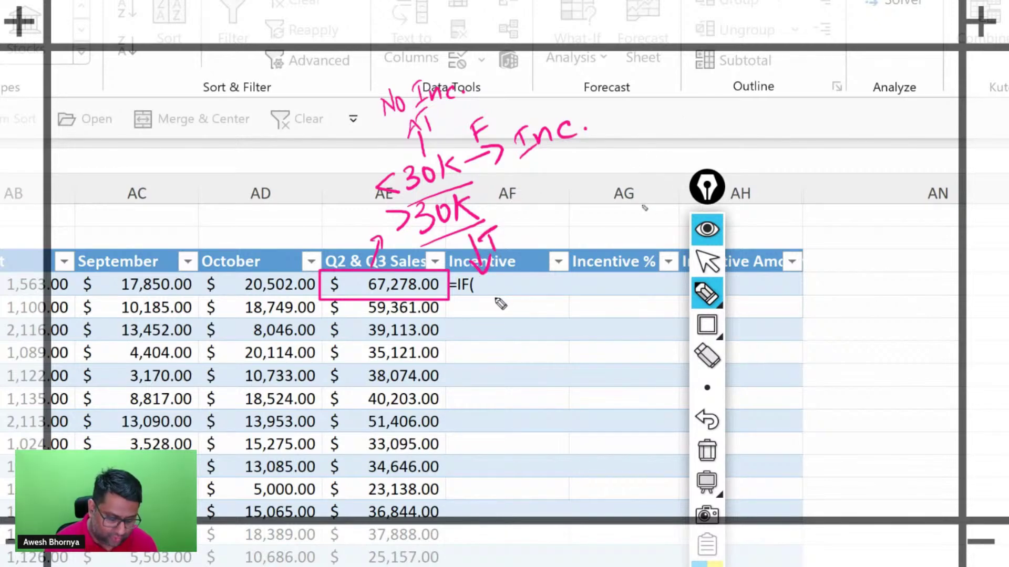
pyautogui.moveTo(496, 297)
pyautogui.mouseDown()
pyautogui.moveTo(489, 318)
pyautogui.moveTo(502, 282)
pyautogui.mouseUp()
pyautogui.moveTo(502, 282)
pyautogui.mouseDown()
pyautogui.moveTo(491, 315)
pyautogui.moveTo(525, 292)
pyautogui.mouseUp()
pyautogui.click(545, 282)
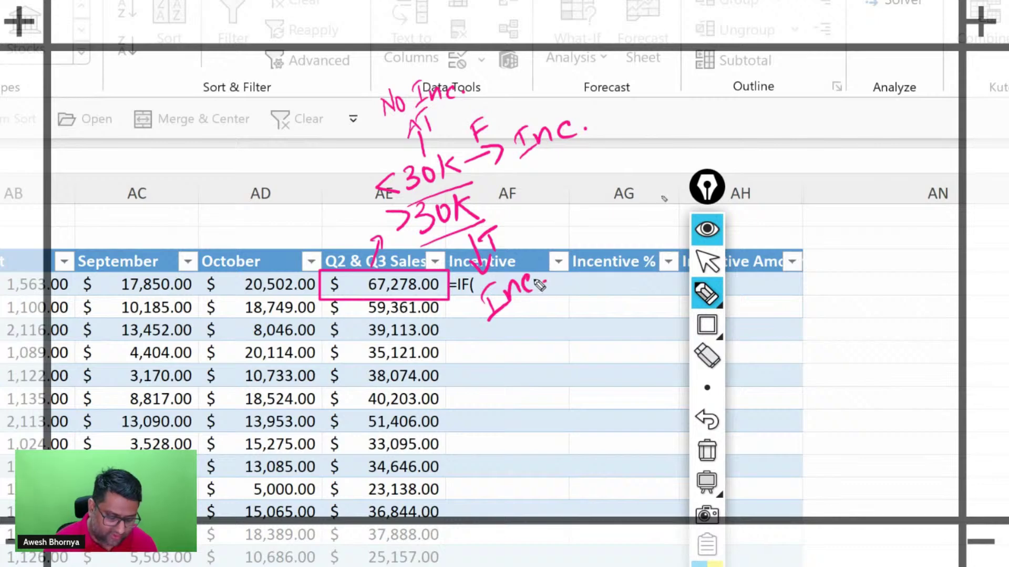
pyautogui.moveTo(496, 210); pyautogui.dragTo(531, 187)
pyautogui.moveTo(518, 187)
pyautogui.mouseDown()
pyautogui.moveTo(530, 200)
pyautogui.moveTo(519, 227)
pyautogui.mouseUp()
pyautogui.moveTo(521, 215); pyautogui.dragTo(544, 182)
pyautogui.moveTo(544, 181)
pyautogui.mouseDown()
pyautogui.moveTo(551, 202)
pyautogui.moveTo(563, 173)
pyautogui.moveTo(576, 180)
pyautogui.mouseUp()
pyautogui.moveTo(606, 171)
pyautogui.mouseDown()
pyautogui.moveTo(600, 193)
pyautogui.moveTo(640, 168)
pyautogui.mouseUp()
pyautogui.moveTo(654, 158); pyautogui.dragTo(647, 175)
pyautogui.click(663, 164)
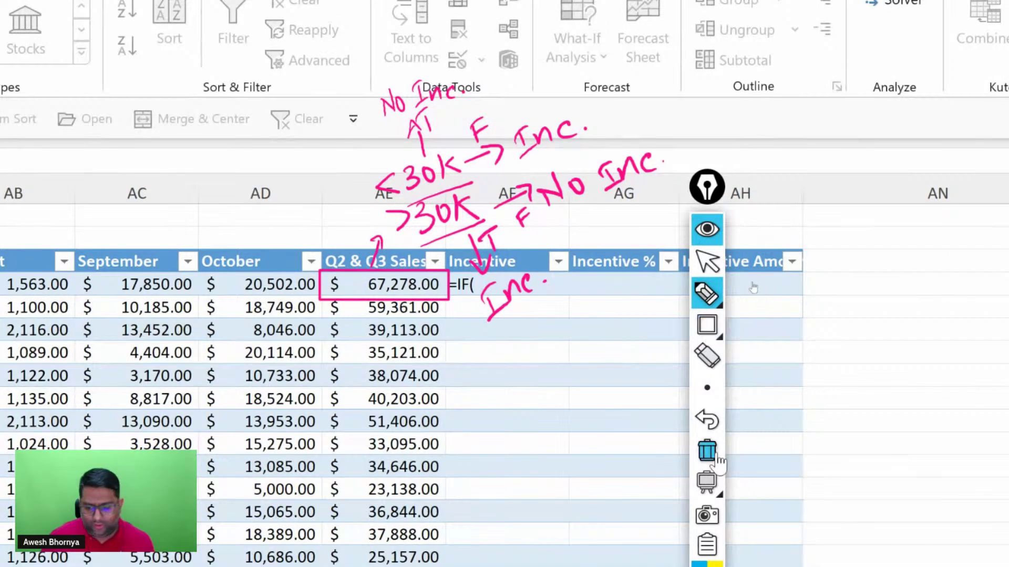
# Erase all the annotations and resume editing the IF formula in cell AF7.
pyautogui.click(715, 458)
pyautogui.click(708, 261)
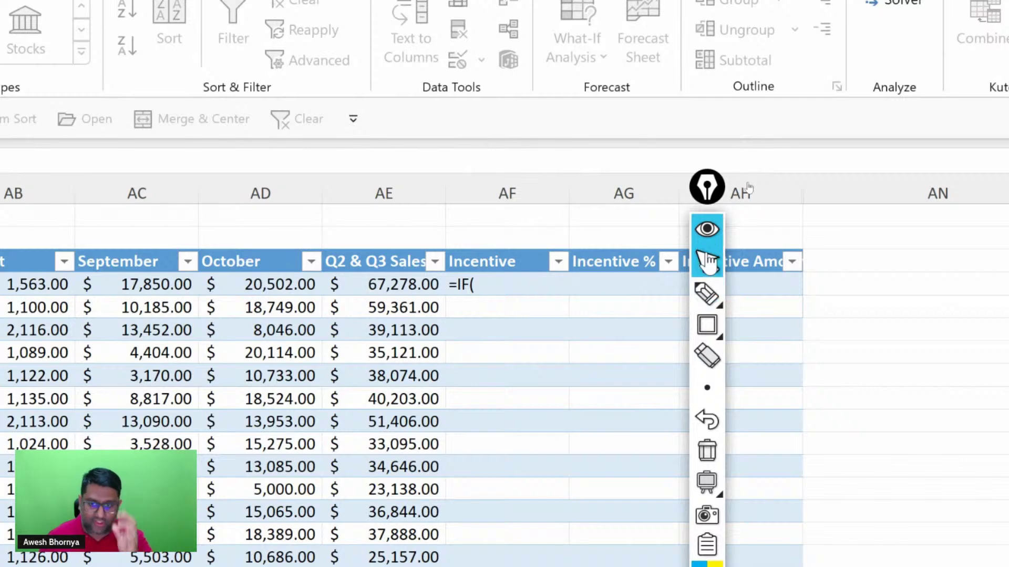
pyautogui.click(484, 279)
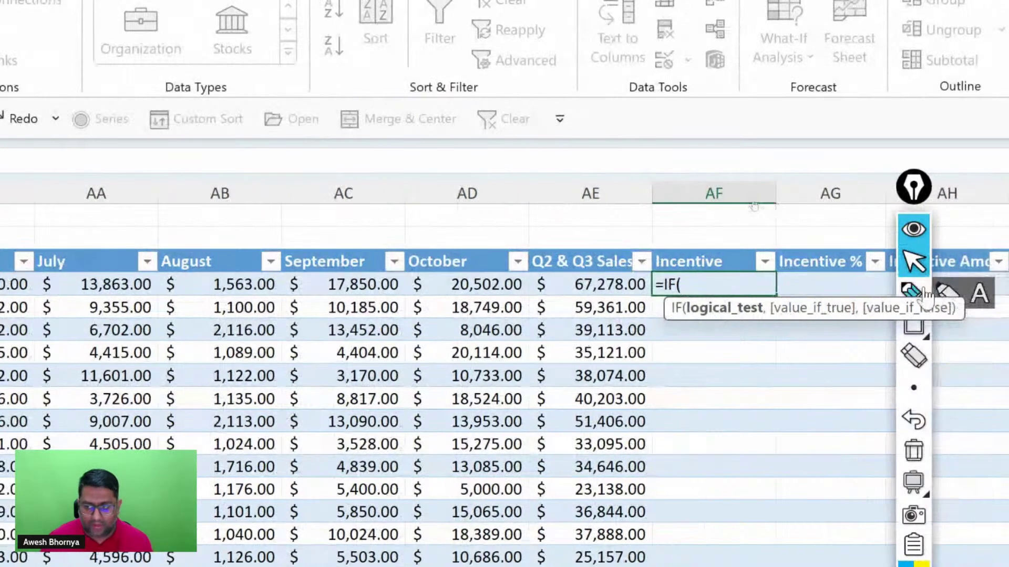
# Handwrite the underlined note formula Bldr. above the table and a framed fx symbol beside it.
pyautogui.click(967, 292)
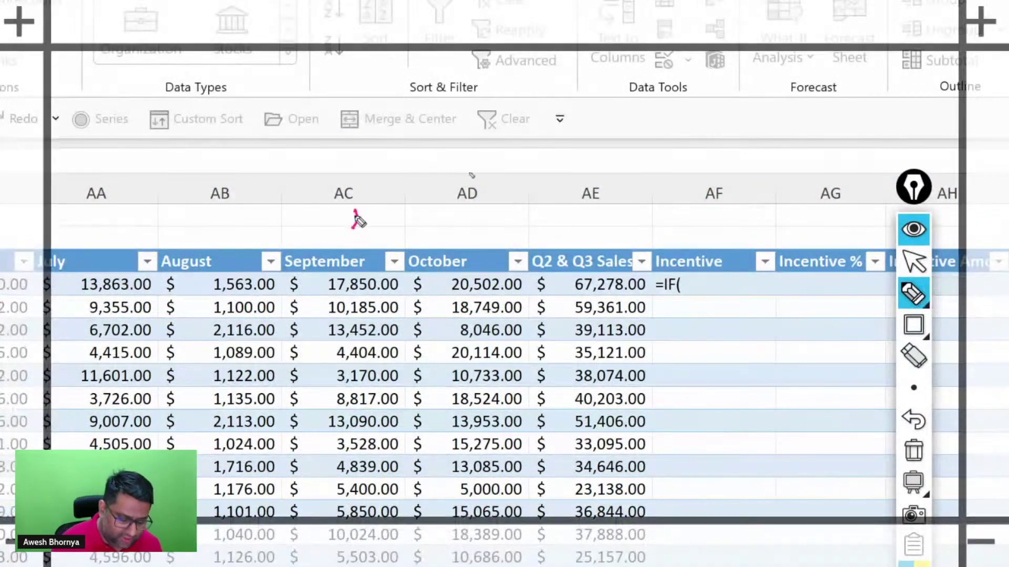
pyautogui.moveTo(356, 219)
pyautogui.mouseDown()
pyautogui.moveTo(376, 232)
pyautogui.moveTo(449, 231)
pyautogui.moveTo(465, 221)
pyautogui.moveTo(499, 236)
pyautogui.moveTo(514, 209)
pyautogui.moveTo(581, 214)
pyautogui.moveTo(371, 272)
pyautogui.mouseUp()
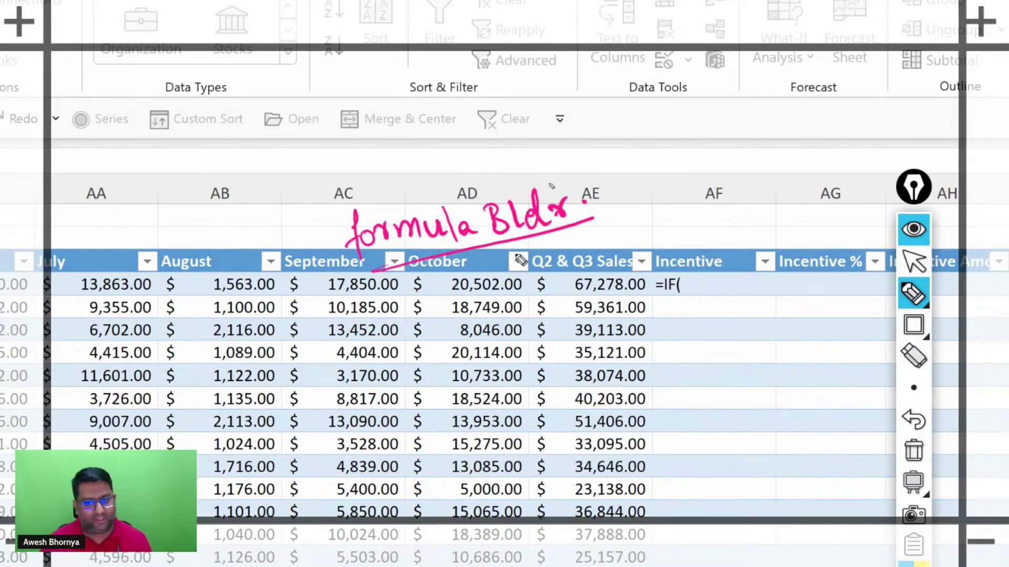
pyautogui.moveTo(651, 179)
pyautogui.mouseDown()
pyautogui.moveTo(645, 246)
pyautogui.moveTo(662, 216)
pyautogui.moveTo(685, 226)
pyautogui.mouseUp()
pyautogui.moveTo(702, 202); pyautogui.dragTo(677, 225)
pyautogui.moveTo(610, 177)
pyautogui.mouseDown()
pyautogui.moveTo(666, 157)
pyautogui.moveTo(614, 278)
pyautogui.mouseUp()
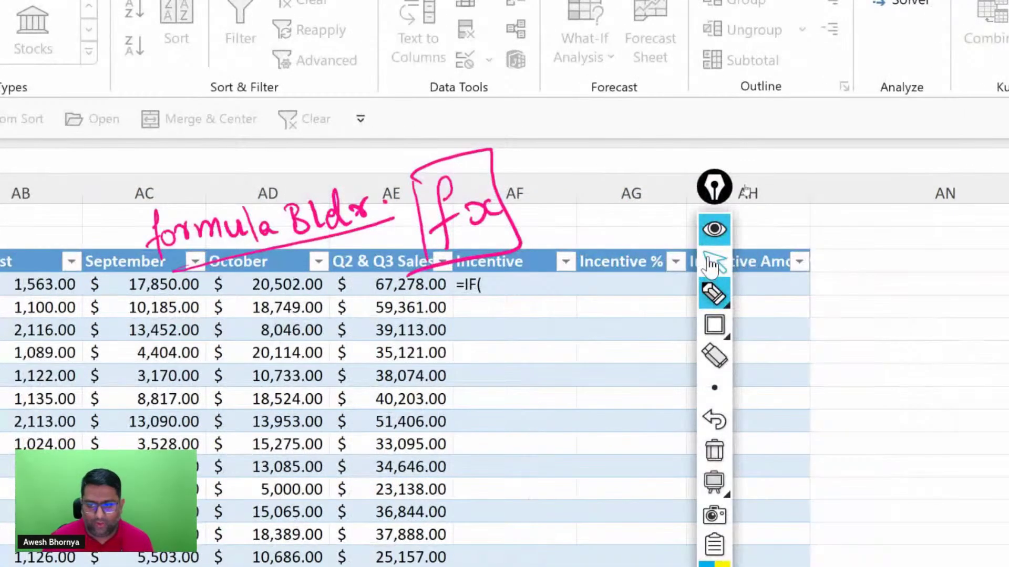
# Open the Function Arguments dialog for IF and outline the Value_if_true and Value_if_false labels together and Logical_test separately.
pyautogui.click(917, 261)
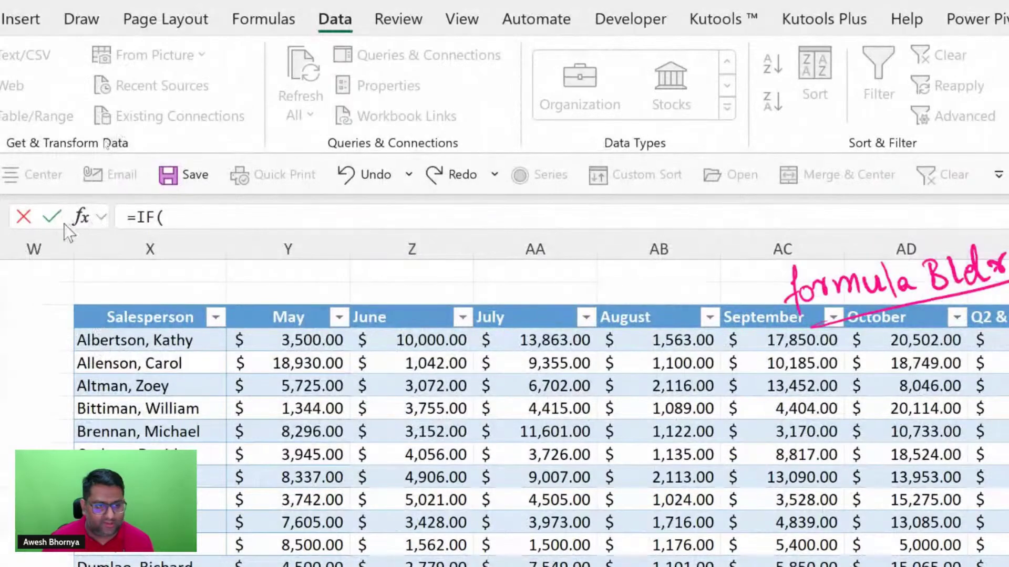
pyautogui.click(80, 218)
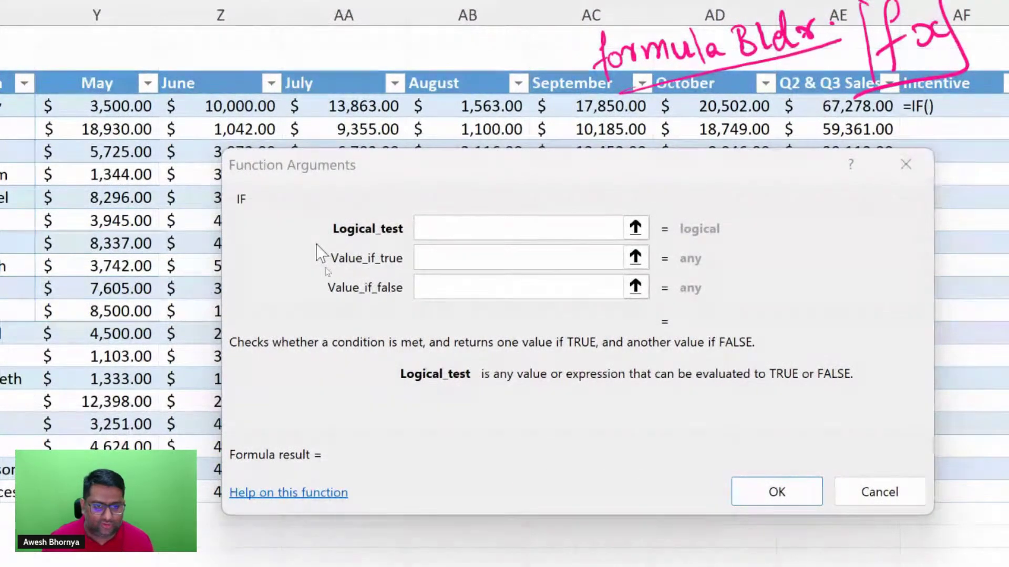
pyautogui.moveTo(315, 243); pyautogui.dragTo(413, 301)
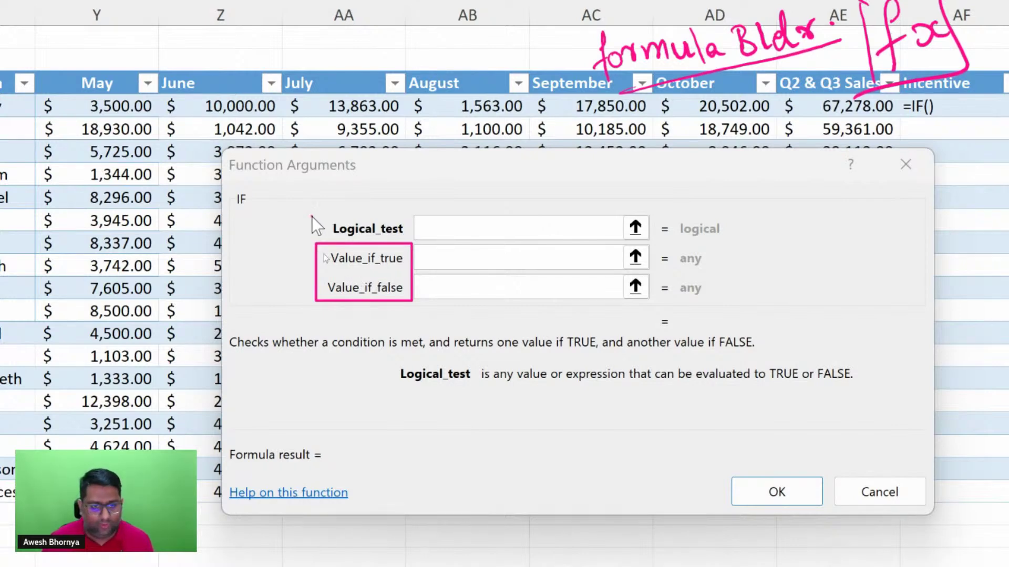
pyautogui.moveTo(311, 216); pyautogui.dragTo(411, 241)
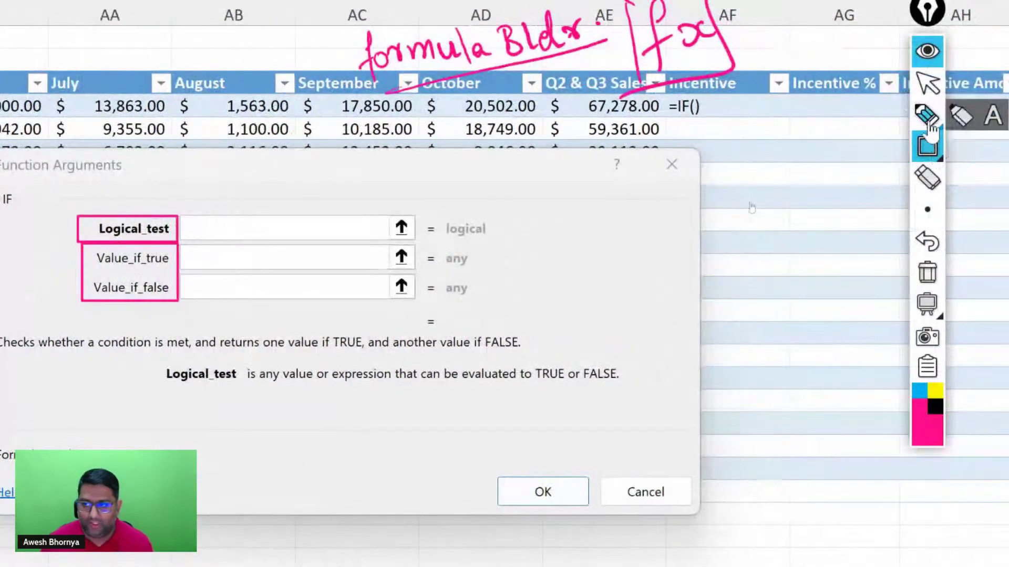
# Clear the annotations and set the IF logical test to [@[Q2 & Q3 Sales]]<30000.
pyautogui.click(927, 271)
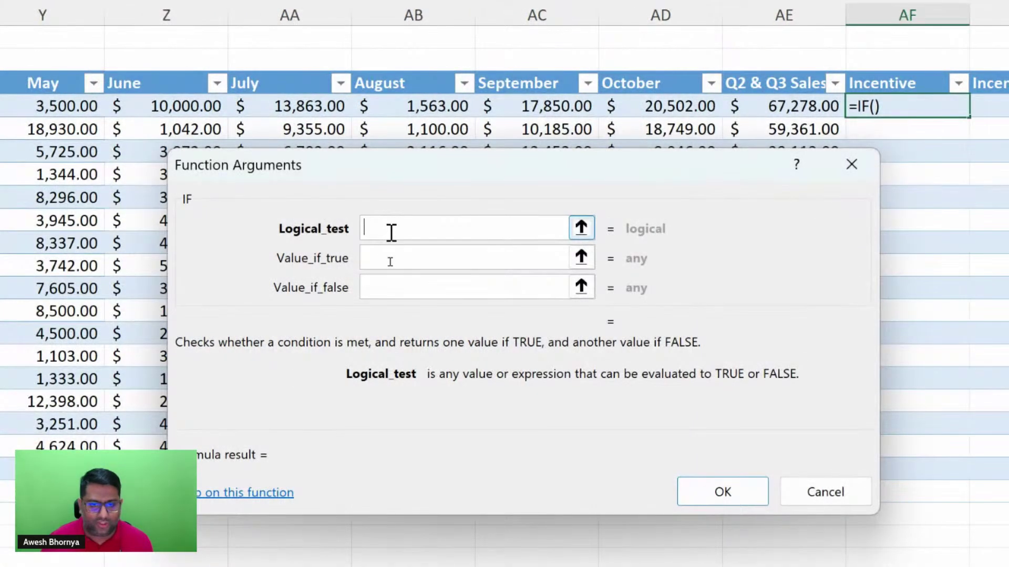
pyautogui.click(766, 108)
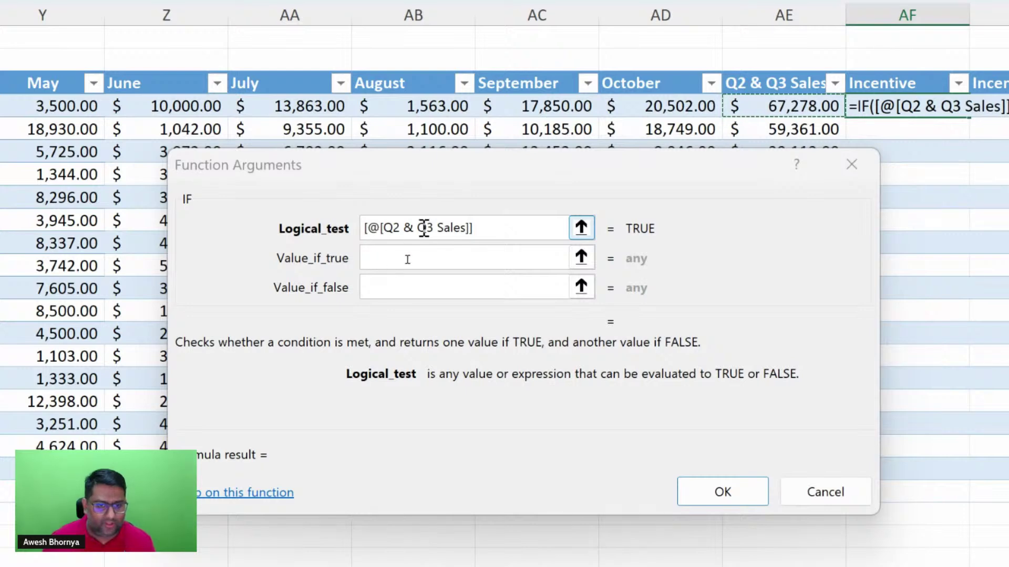
pyautogui.click(469, 228)
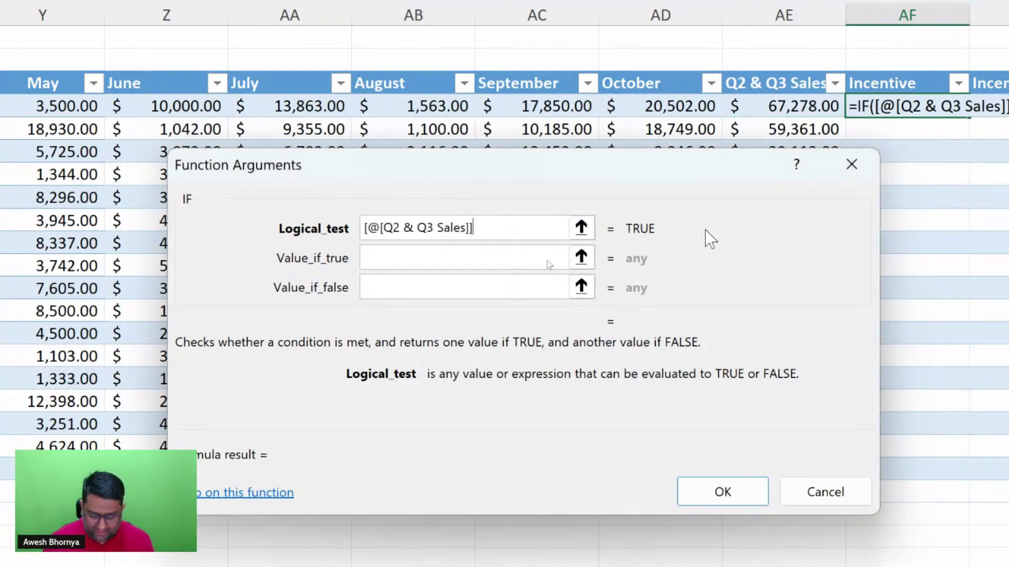
pyautogui.write('<')
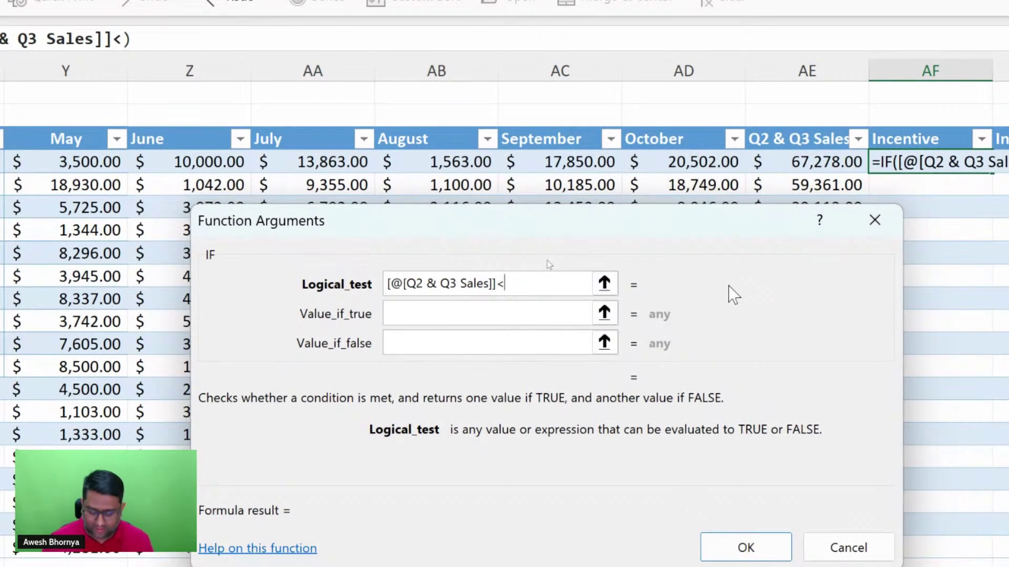
pyautogui.write('3000')
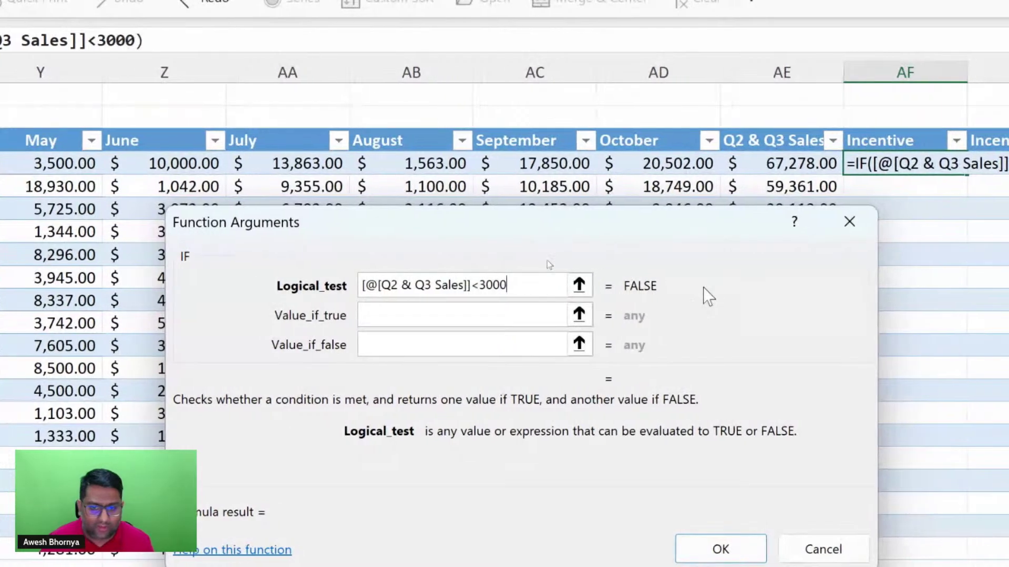
pyautogui.write('0')
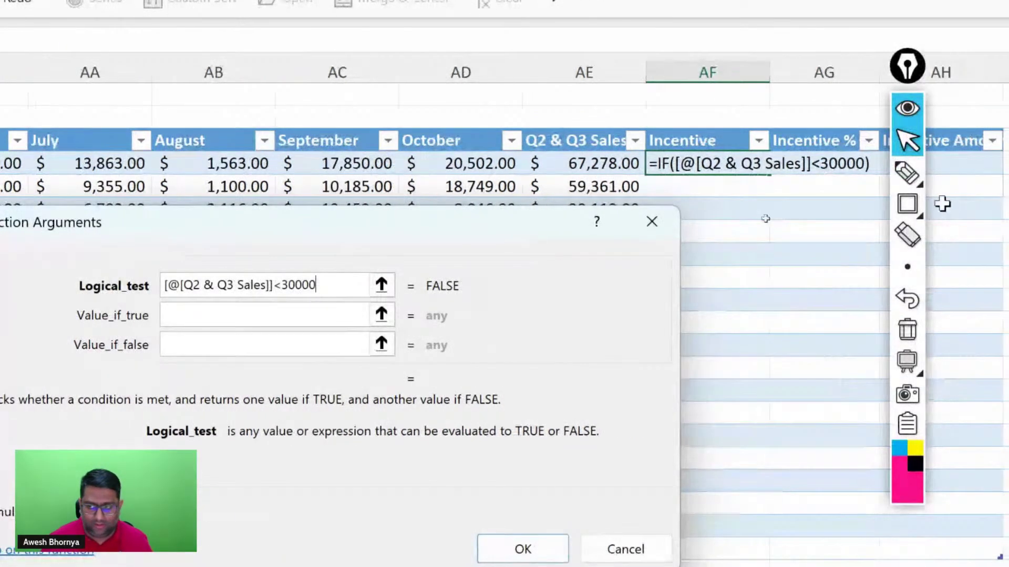
# Handwrite the underlined note String beside the arguments, with an arrow down to a pair of double quotation marks.
pyautogui.click(908, 173)
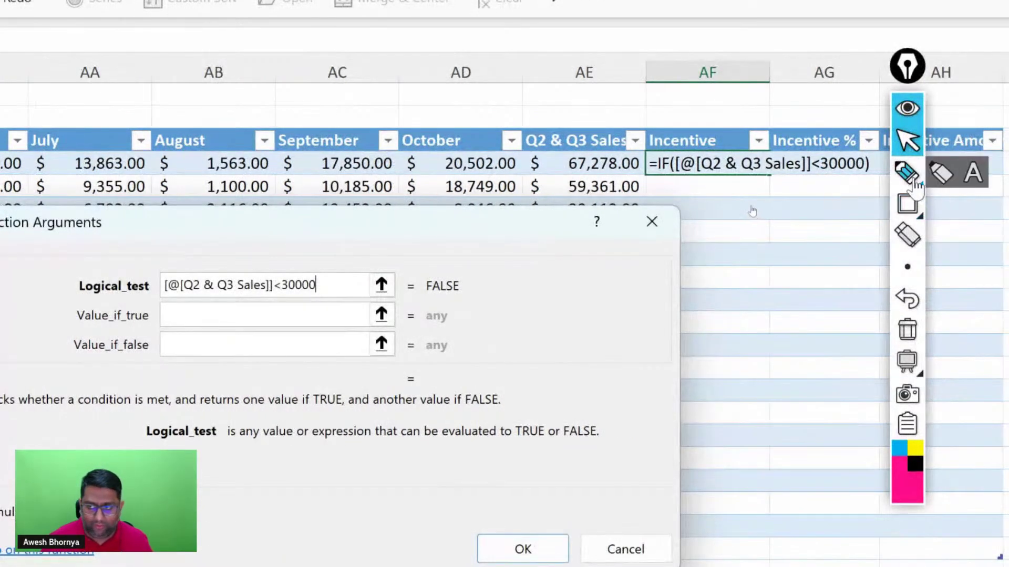
pyautogui.moveTo(529, 251)
pyautogui.mouseDown()
pyautogui.moveTo(502, 281)
pyautogui.moveTo(537, 281)
pyautogui.moveTo(574, 255)
pyautogui.moveTo(610, 273)
pyautogui.moveTo(572, 283)
pyautogui.moveTo(552, 314)
pyautogui.moveTo(561, 307)
pyautogui.moveTo(554, 340)
pyautogui.mouseUp()
pyautogui.moveTo(558, 329)
pyautogui.mouseDown()
pyautogui.moveTo(560, 338)
pyautogui.moveTo(617, 332)
pyautogui.mouseUp()
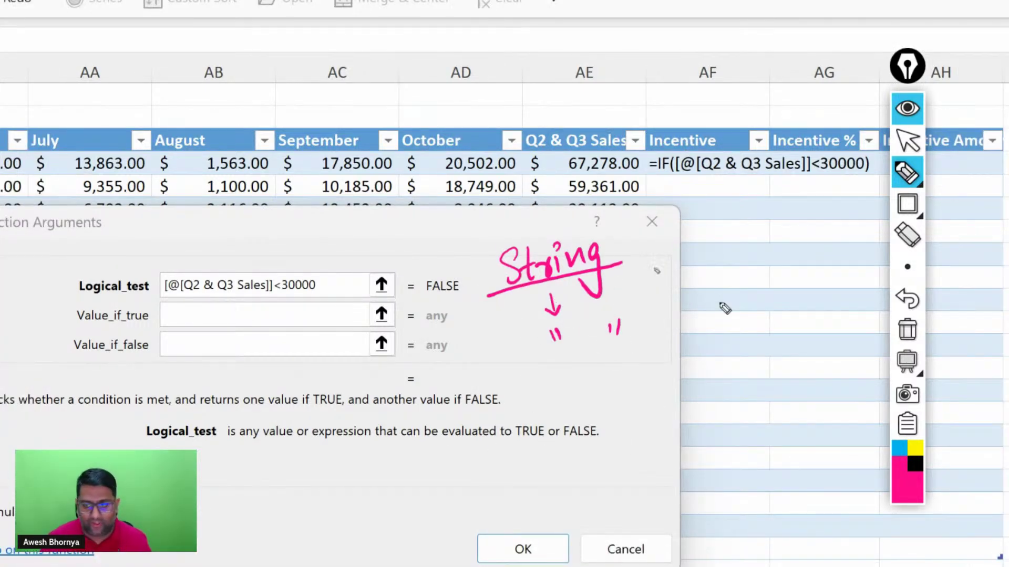
pyautogui.click(859, 143)
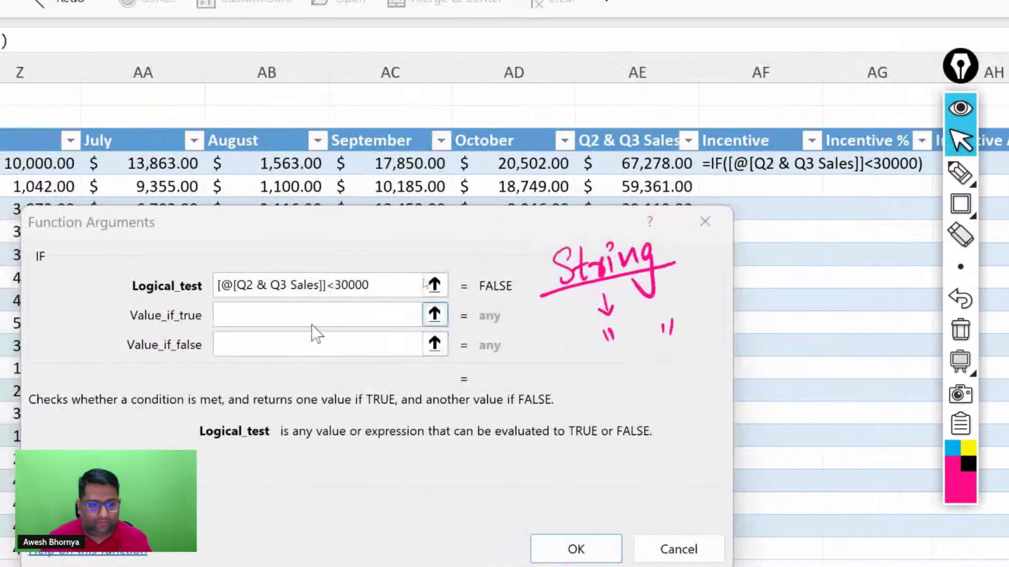
# Set the IF function's Value_if_true argument to "No incentive", including the quotation marks.
pyautogui.click(203, 317)
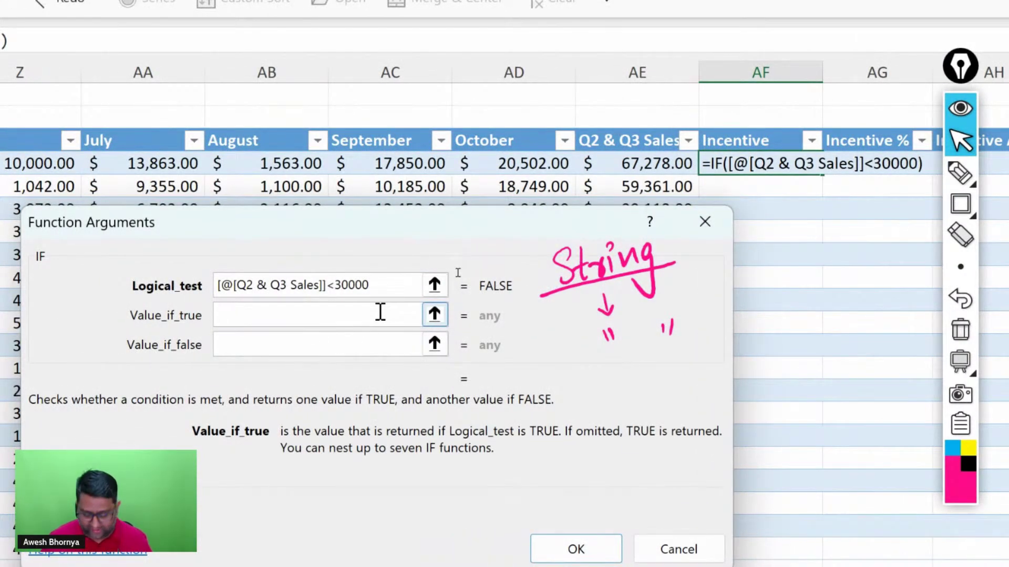
pyautogui.write('"Noi')
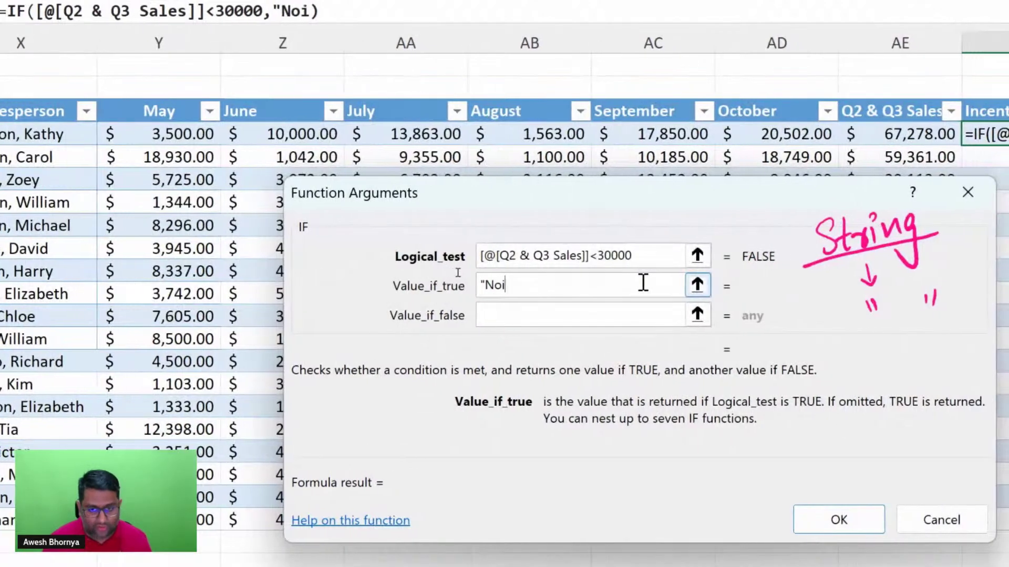
pyautogui.press('BackSpace')
pyautogui.write('incen')
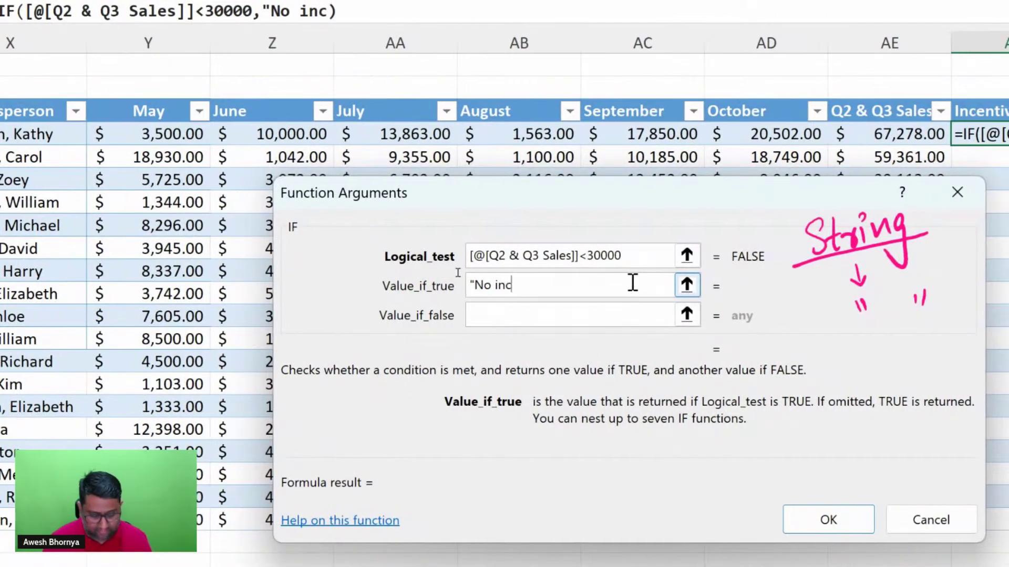
pyautogui.write('tuv')
pyautogui.press('BackSpace')
pyautogui.press('BackSpace')
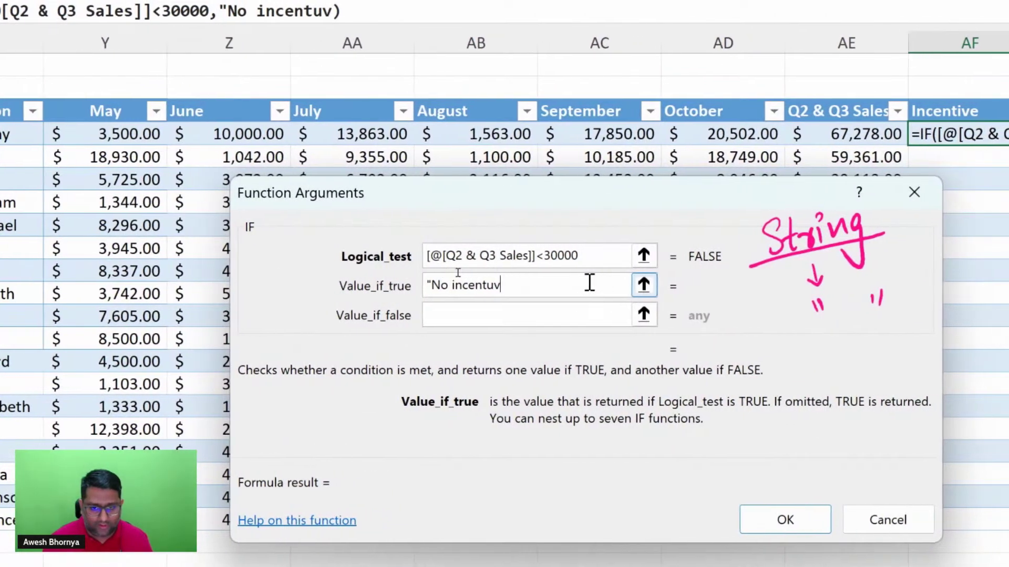
pyautogui.write('ive')
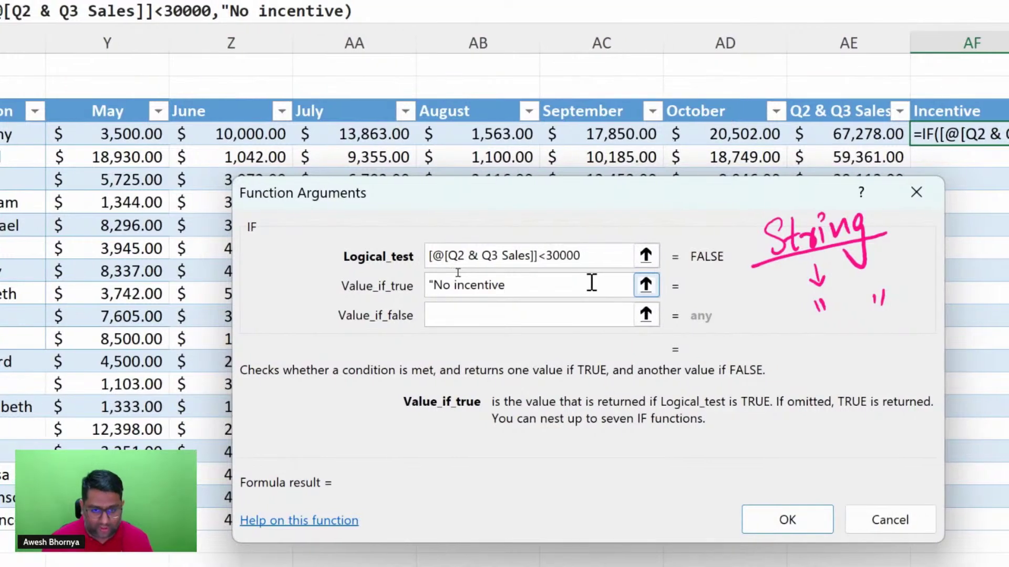
pyautogui.write('"')
# Set Value_if_false to "Incentive" with quotation marks and confirm the formula for the Incentive column.
pyautogui.click(548, 314)
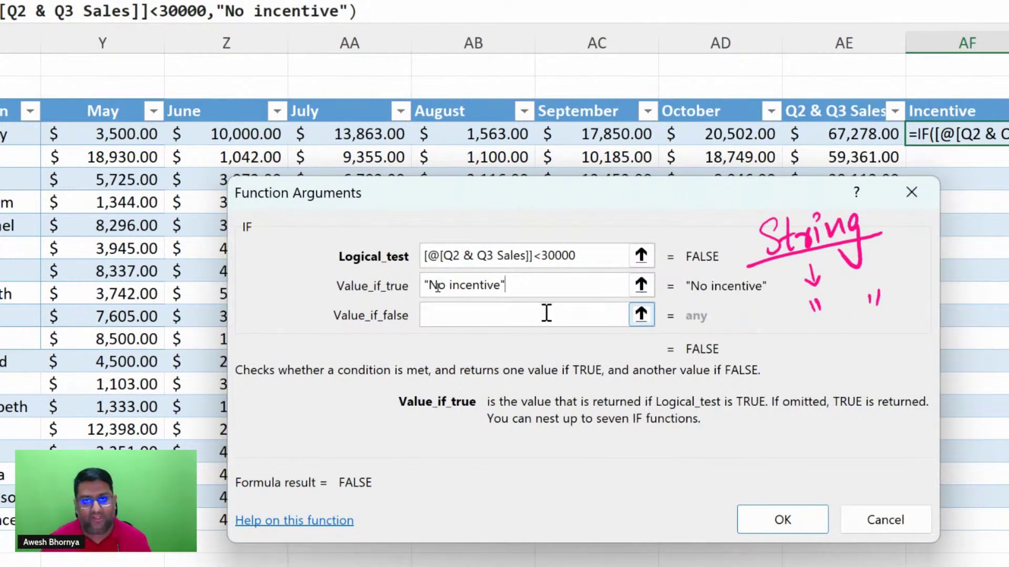
pyautogui.write('"Incenti')
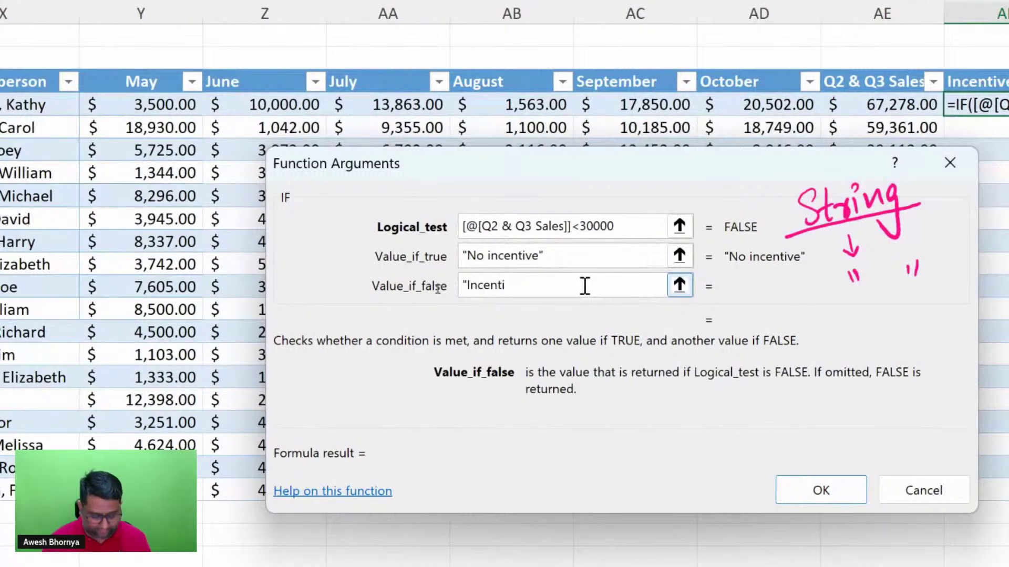
pyautogui.write('ve"')
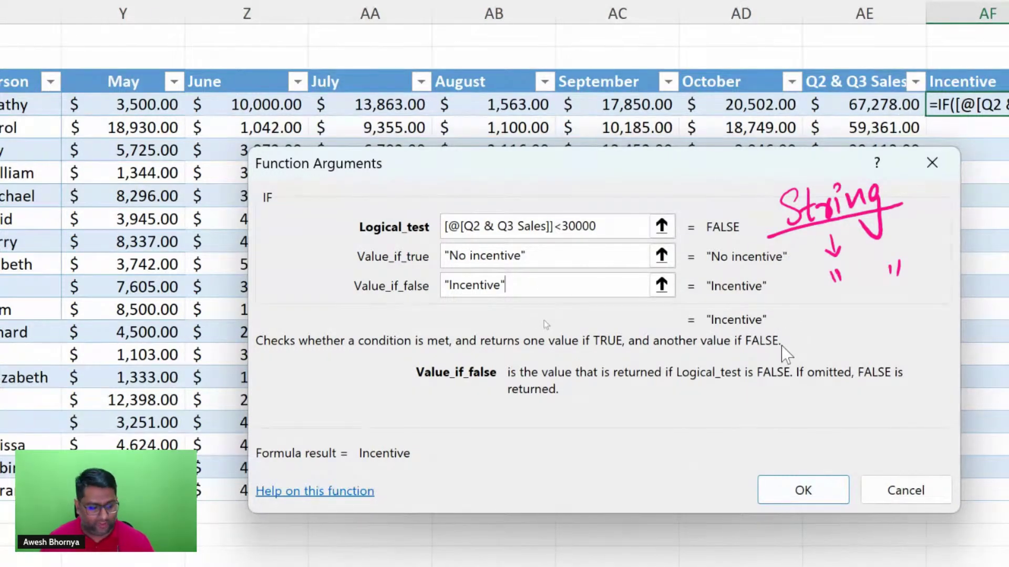
pyautogui.click(810, 489)
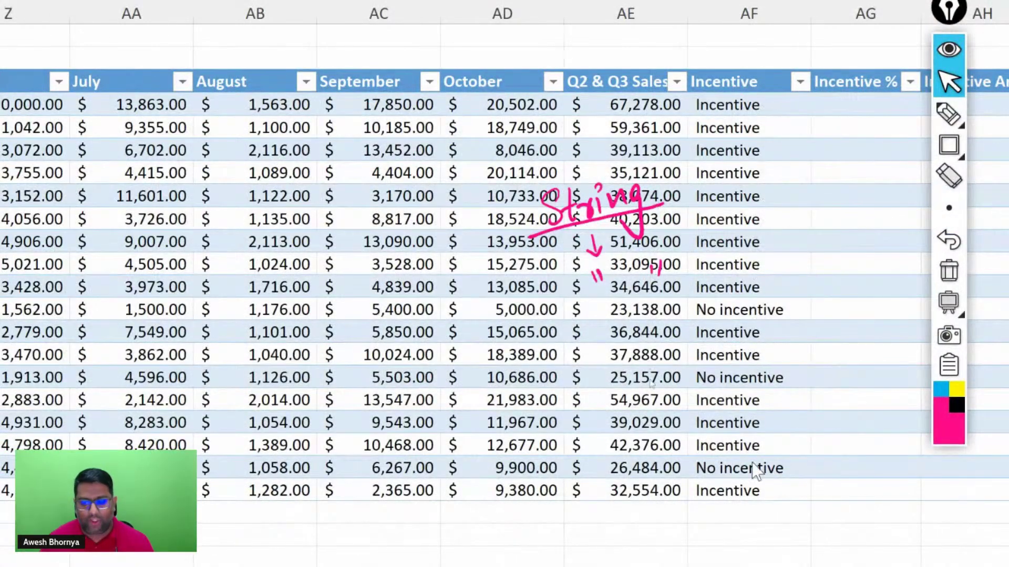
# Erase the handwritten String note, return to the normal pointer and switch to File Explorer.
pyautogui.moveTo(945, 160)
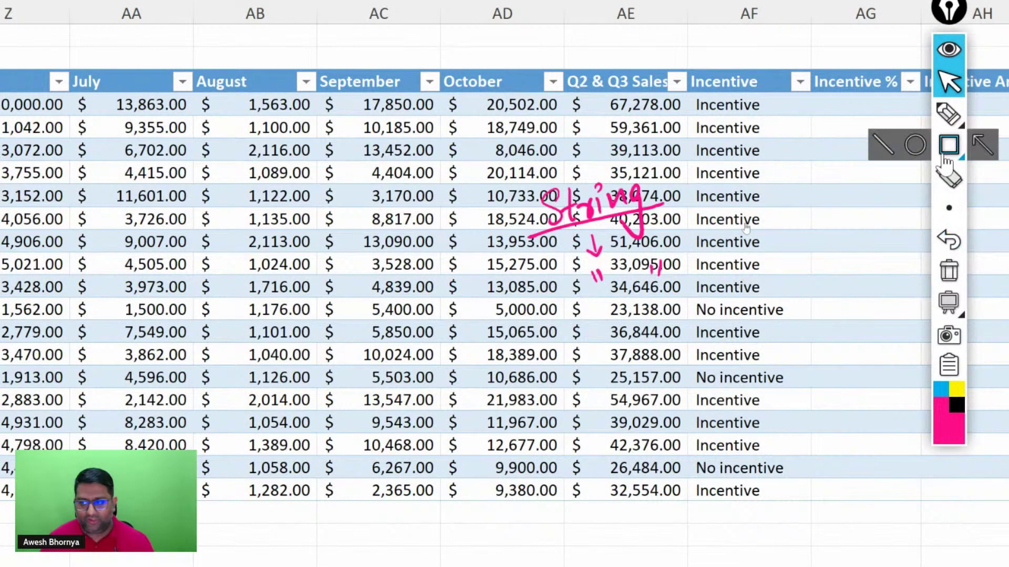
pyautogui.click(949, 270)
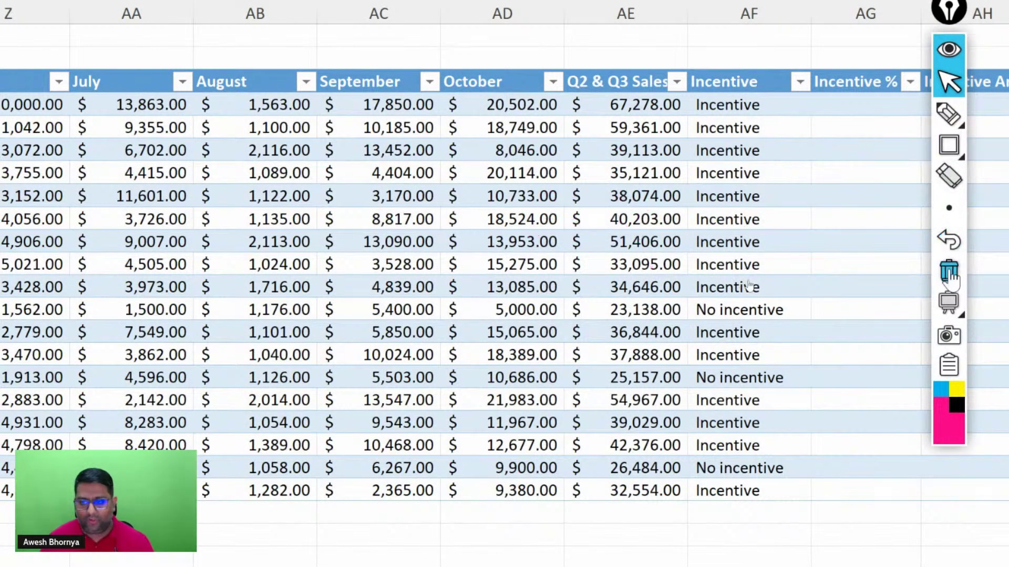
pyautogui.click(946, 84)
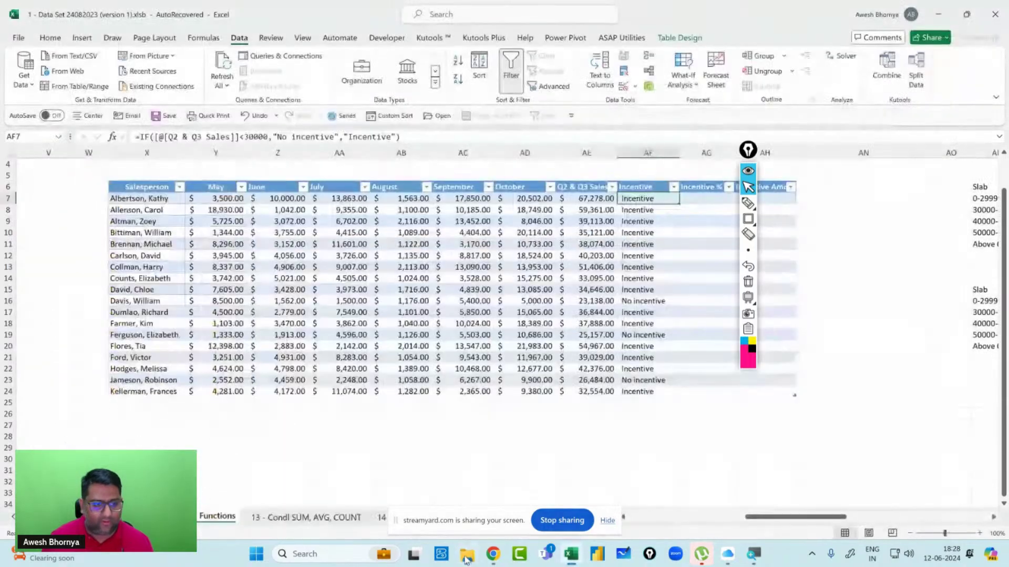
pyautogui.click(466, 556)
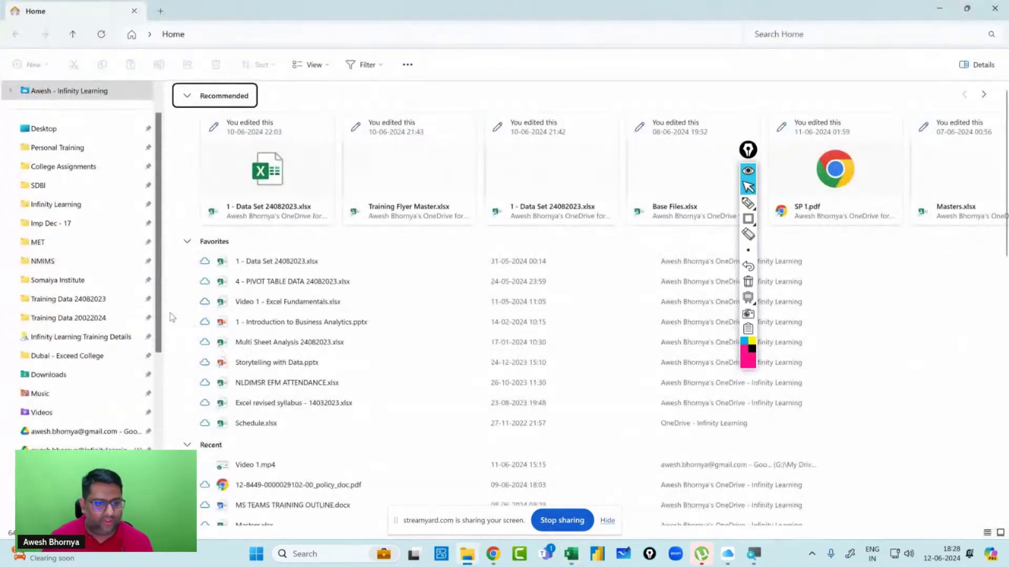
# Try to open the file location of the favourite workbook 1 - Data Set 24082023.xlsx.
pyautogui.click(270, 264)
pyautogui.rightClick(269, 264)
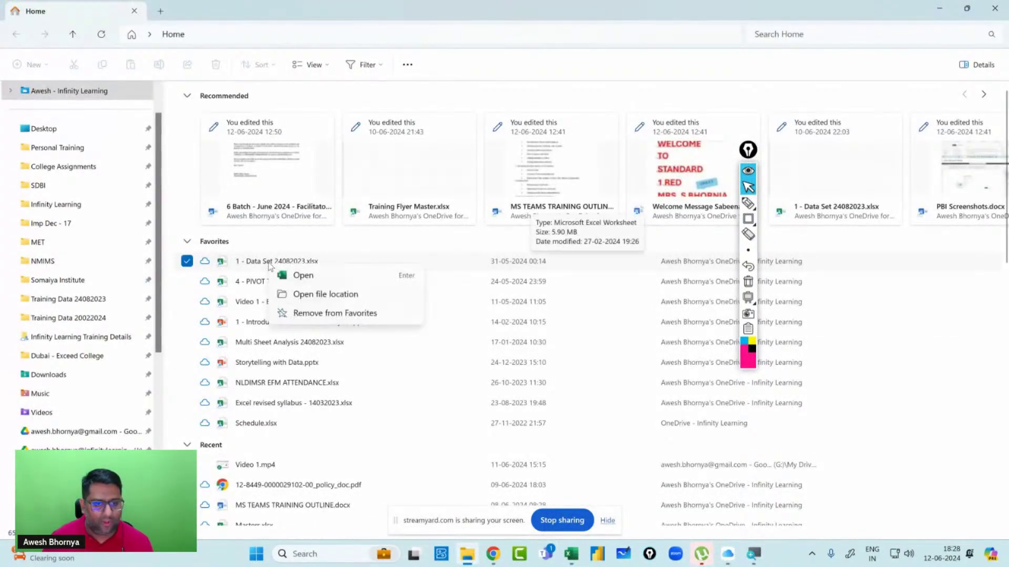
pyautogui.click(300, 294)
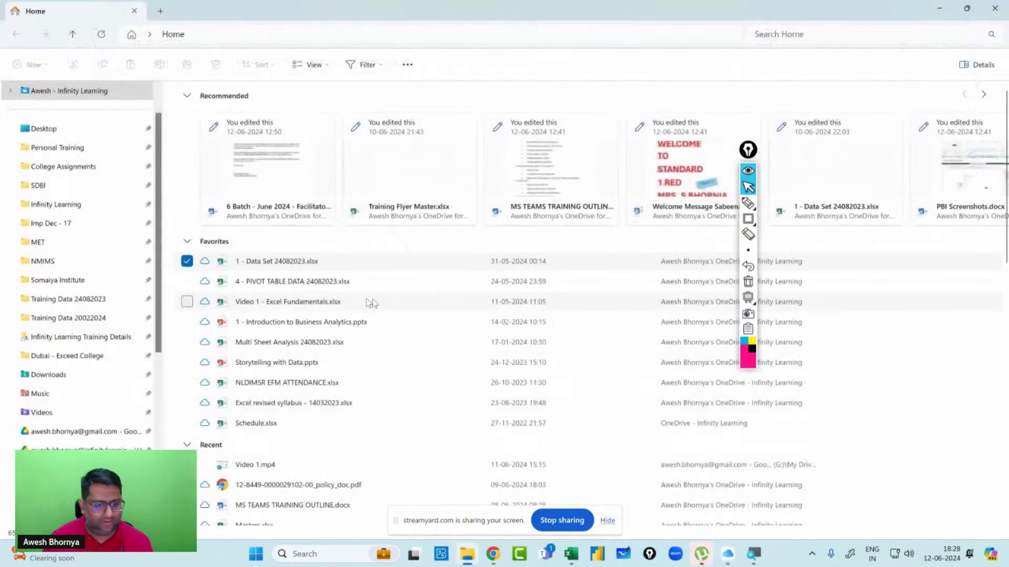
# Open U6-V4 - Basic Charts 1.xlsx from the Excel Practice Data folder inside Training Data 24082023.
pyautogui.click(75, 299)
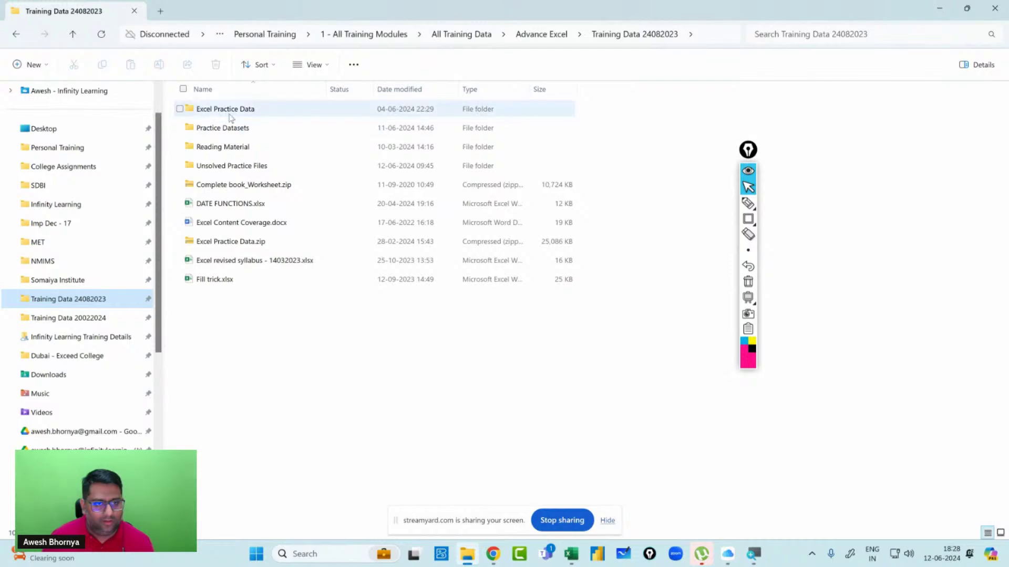
pyautogui.doubleClick(230, 111)
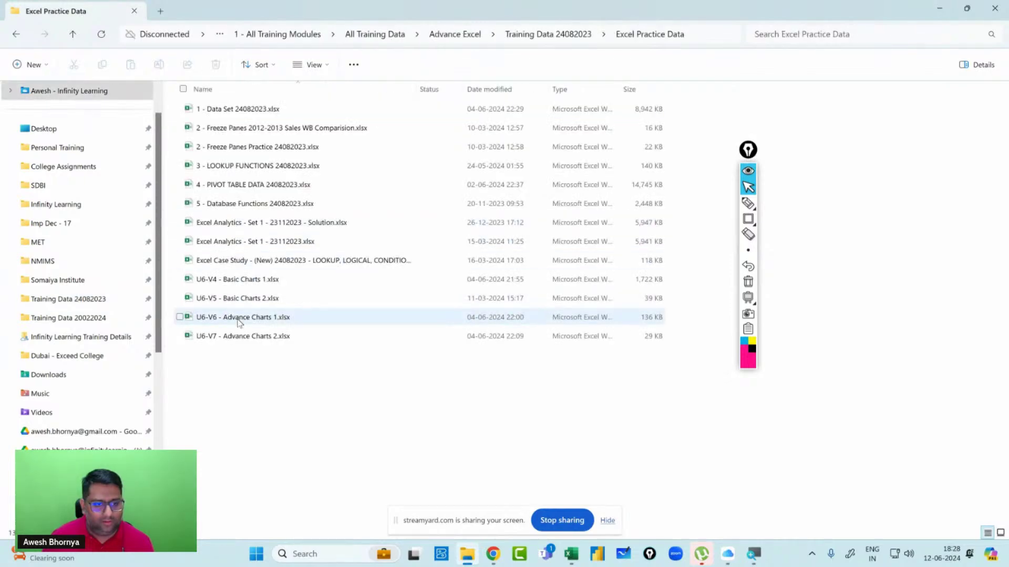
pyautogui.doubleClick(237, 279)
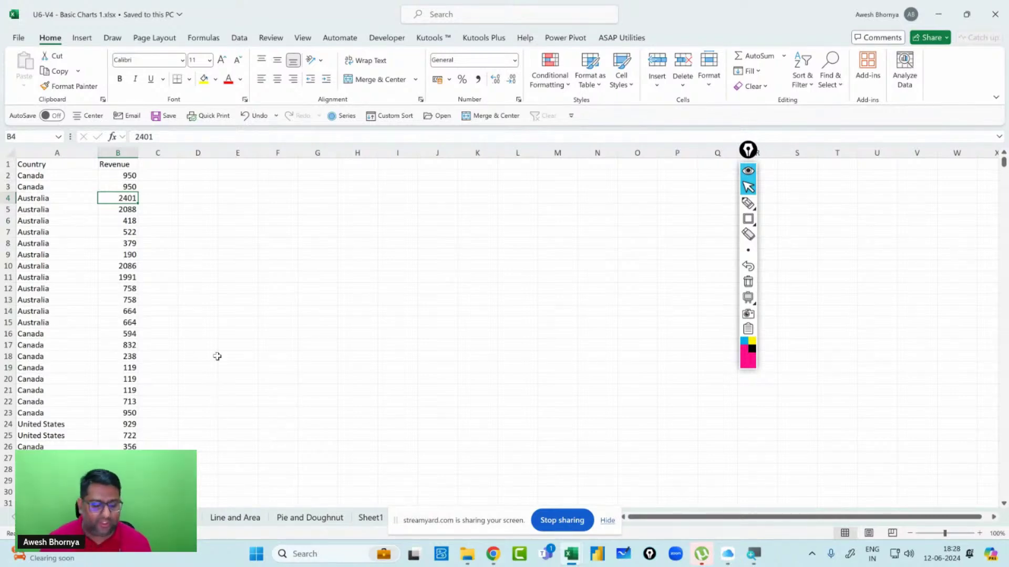
# On the next worksheet, apply the comma-separated number format and then the Currency format to the Revenue values in F7:F12.
pyautogui.hotkey('ctrl', 'pagedown')
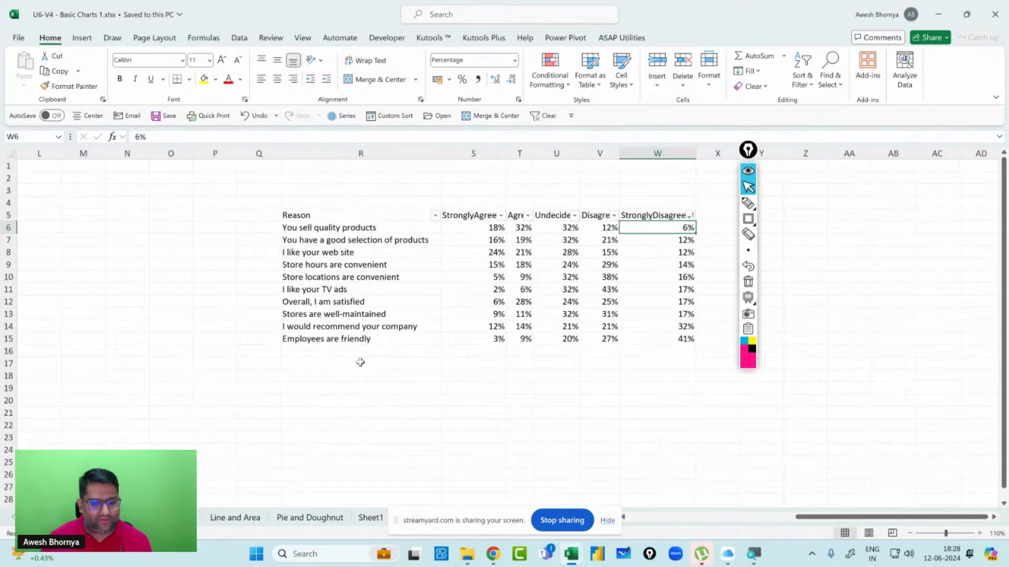
pyautogui.moveTo(835, 521); pyautogui.dragTo(667, 520)
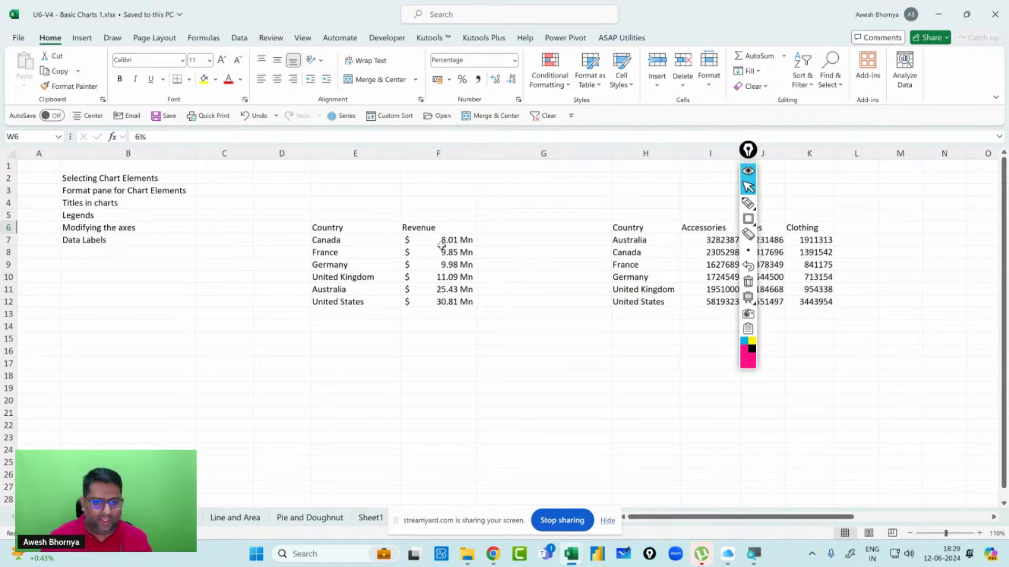
pyautogui.click(368, 227)
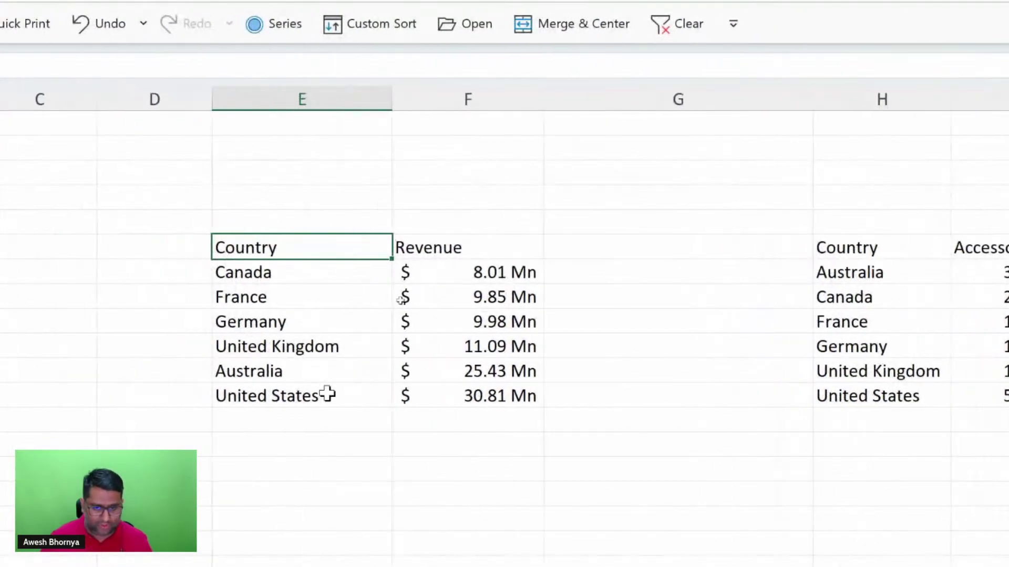
pyautogui.moveTo(462, 272); pyautogui.dragTo(451, 395)
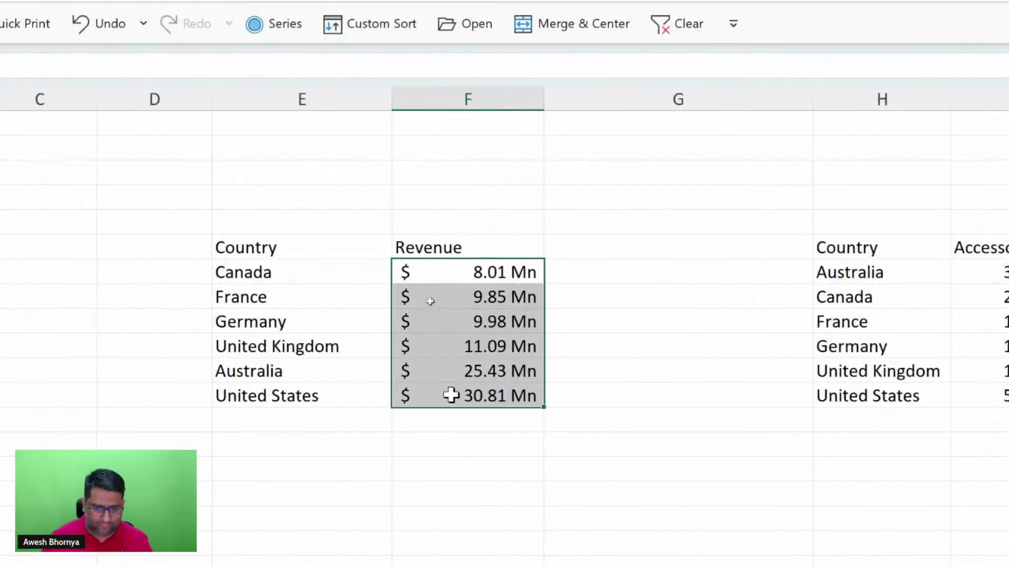
pyautogui.hotkey('ctrl', 'shift', '1')
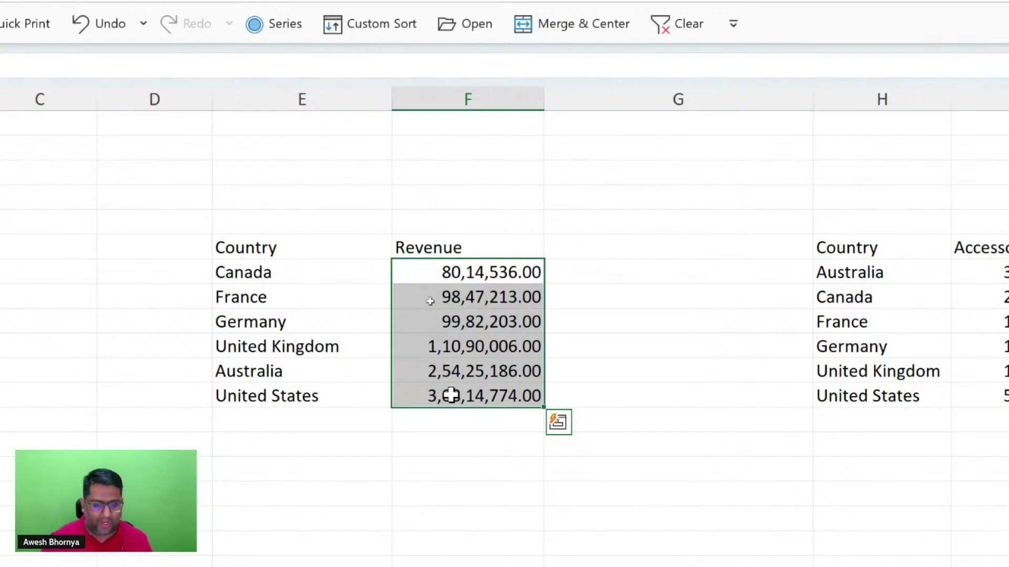
pyautogui.hotkey('ctrl', 'shift', '4')
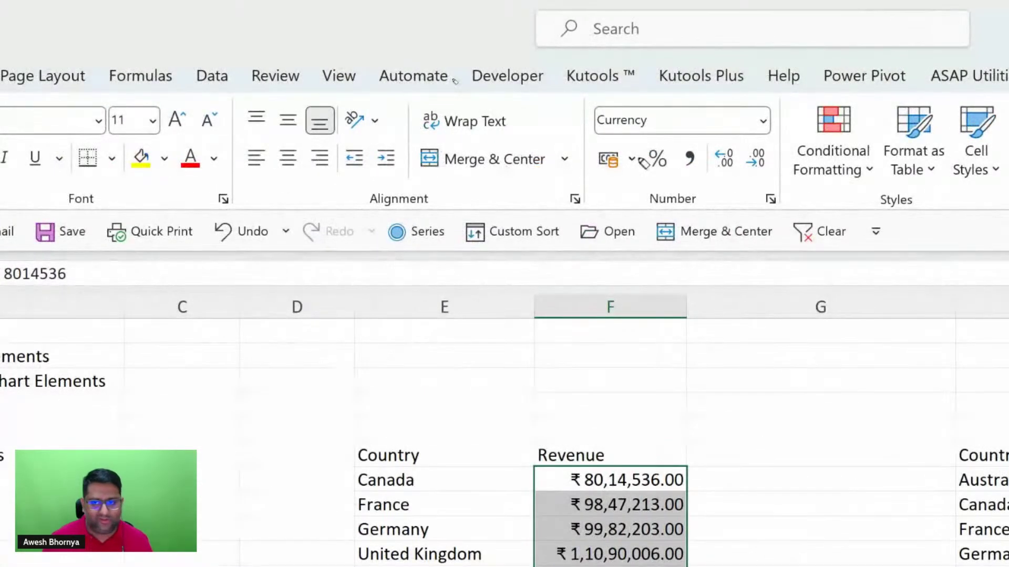
# Apply the Accounting number format with the $ English (United States) symbol to the Revenue values in F7:F12.
pyautogui.click(825, 401)
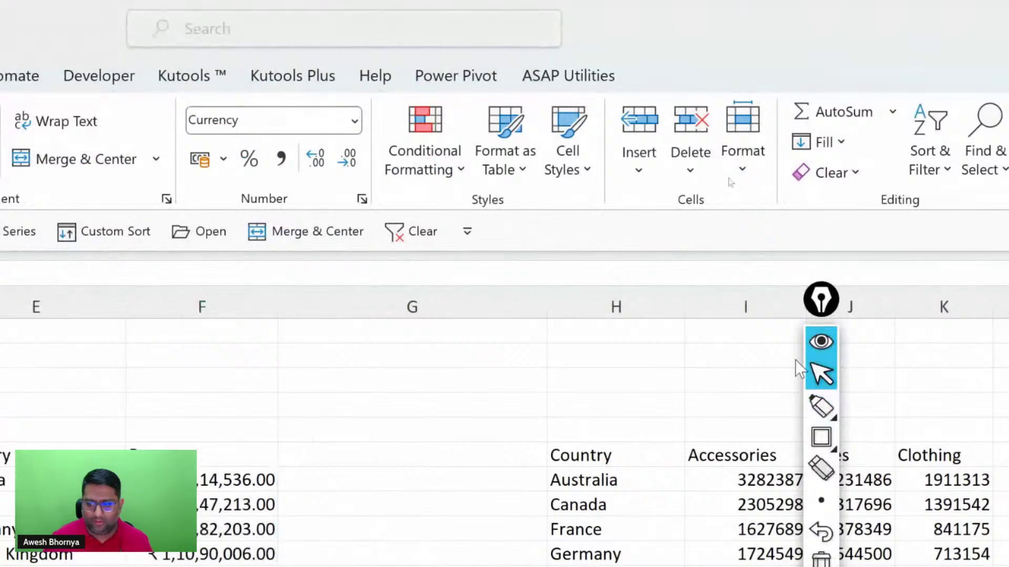
pyautogui.click(822, 375)
pyautogui.click(357, 126)
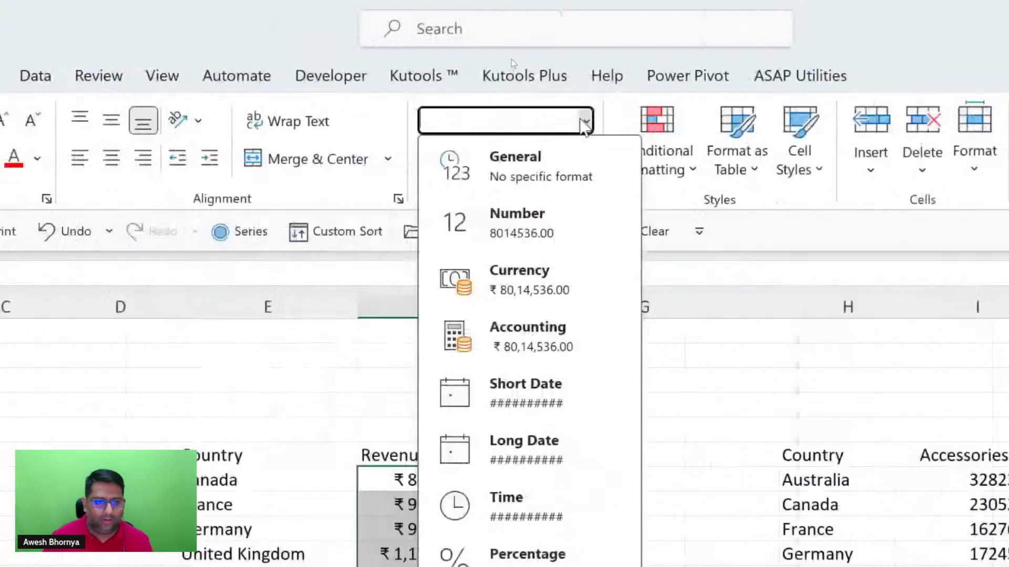
pyautogui.click(341, 323)
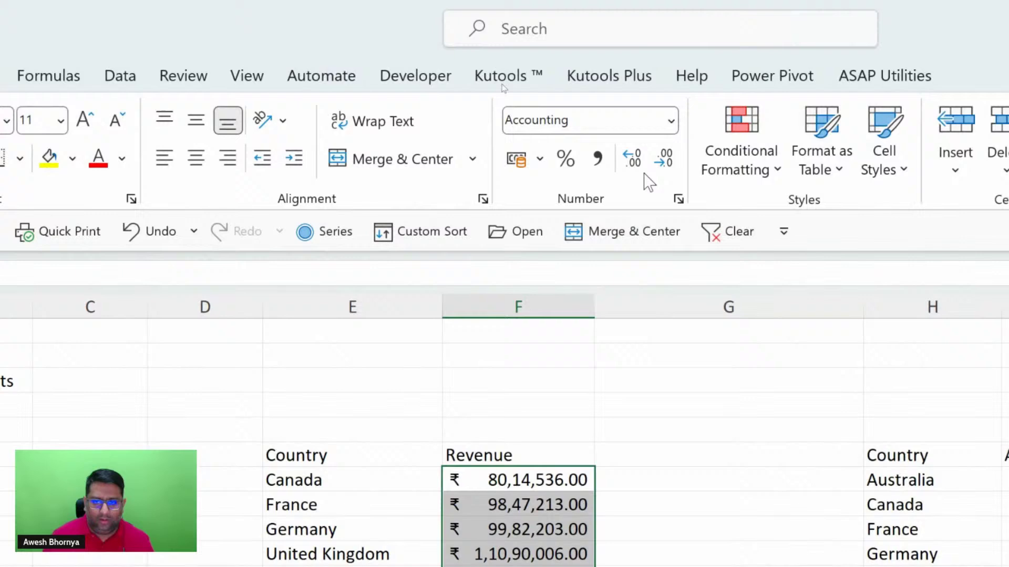
pyautogui.click(539, 158)
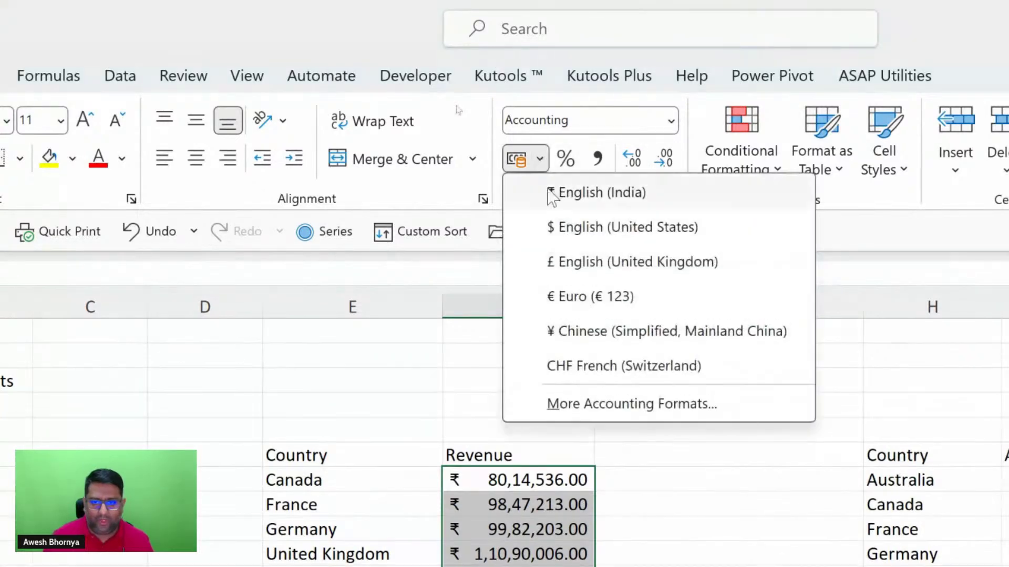
pyautogui.click(576, 233)
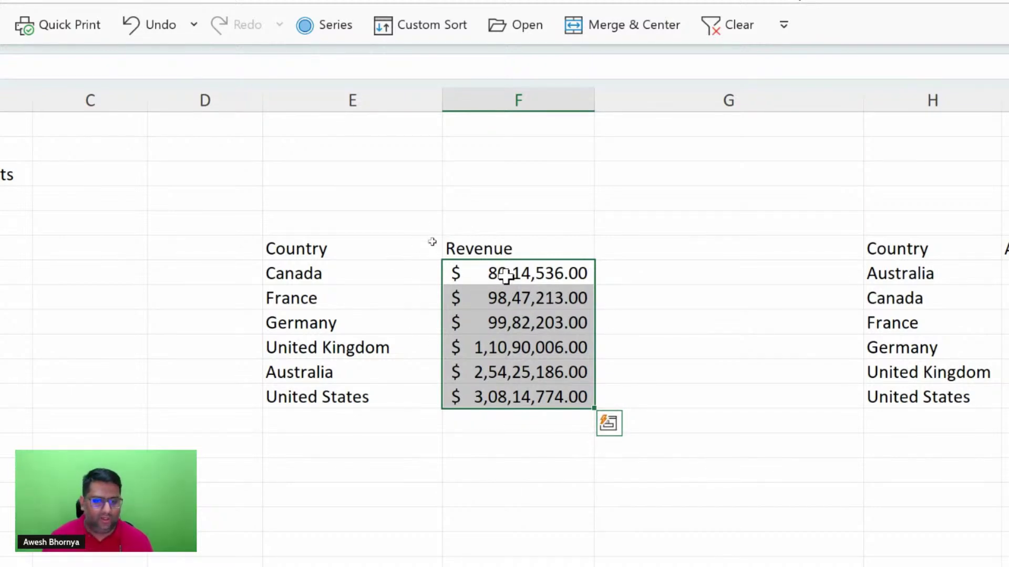
# Sort the Country and Revenue table alphabetically from A to Z by Country.
pyautogui.rightClick(302, 274)
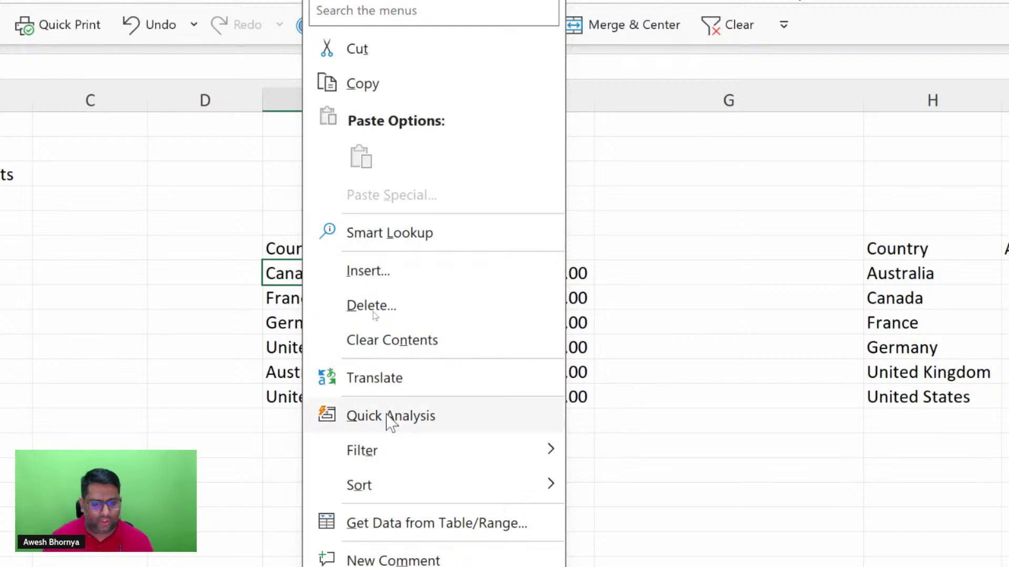
pyautogui.click(715, 491)
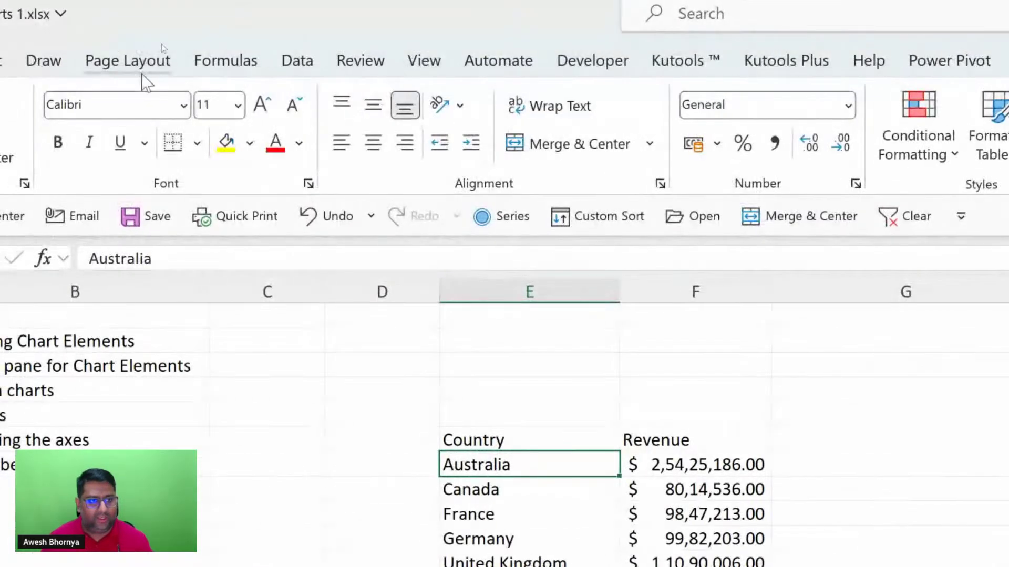
# Insert the recommended Clustered Column chart of Revenue by Country and move it over the source table in columns D to G.
pyautogui.click(68, 61)
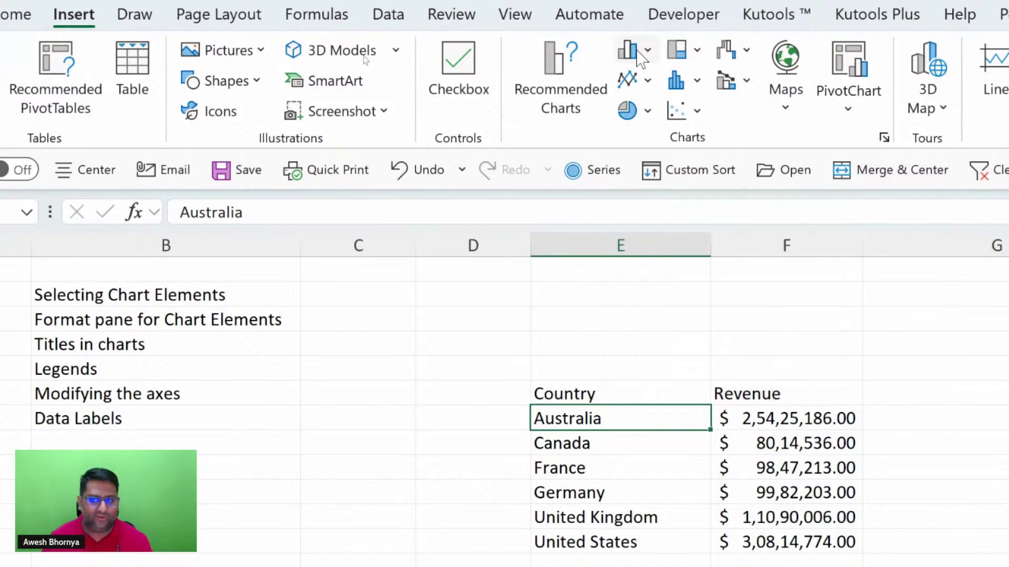
pyautogui.click(646, 51)
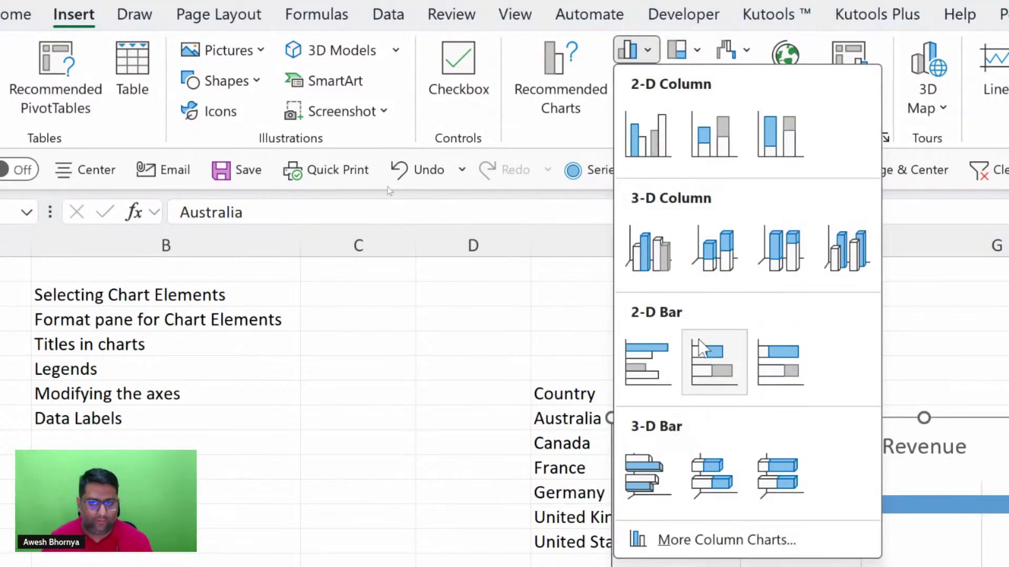
pyautogui.click(546, 62)
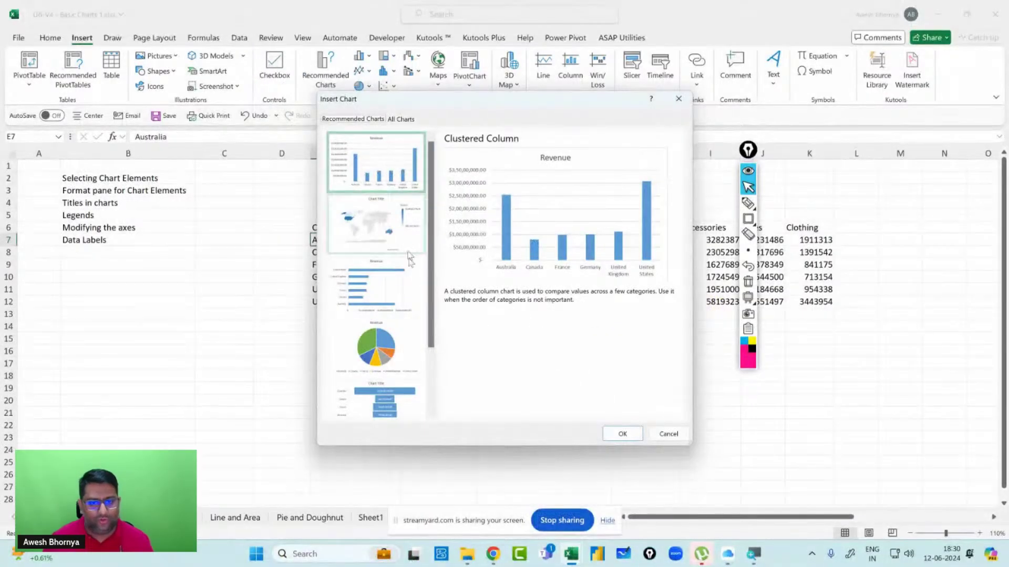
pyautogui.scroll(-3, 409, 258)
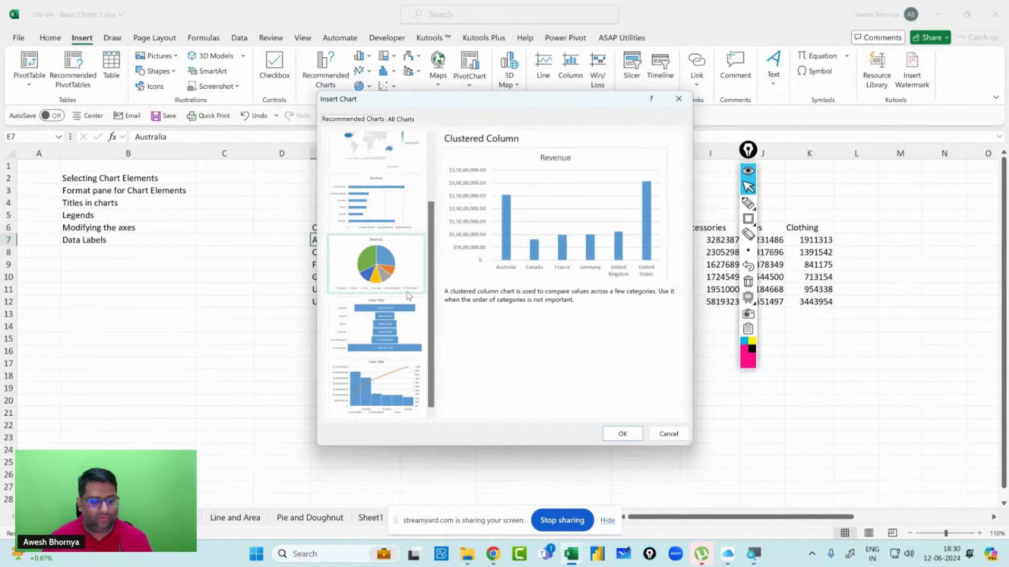
pyautogui.scroll(5, 407, 294)
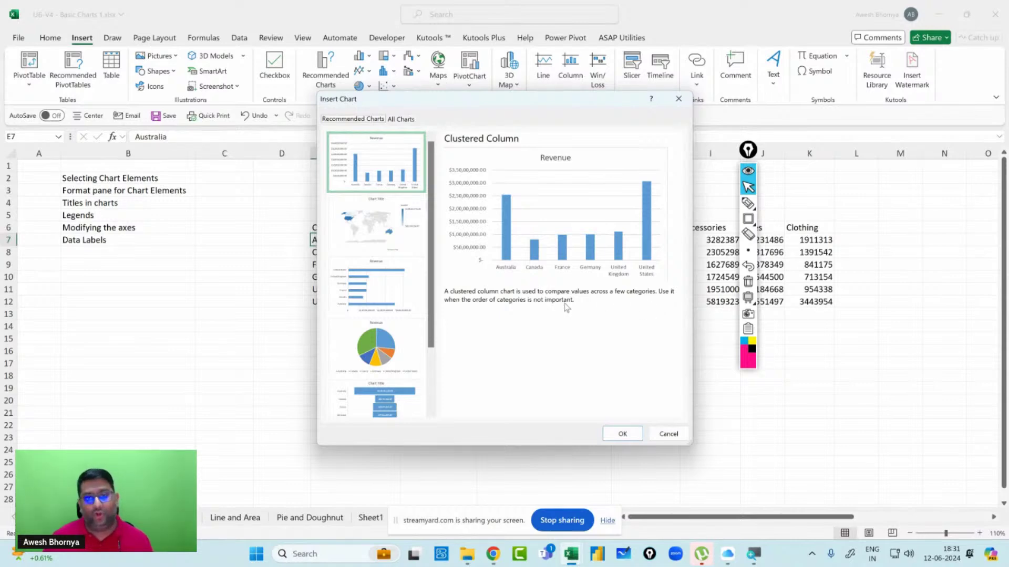
pyautogui.click(623, 434)
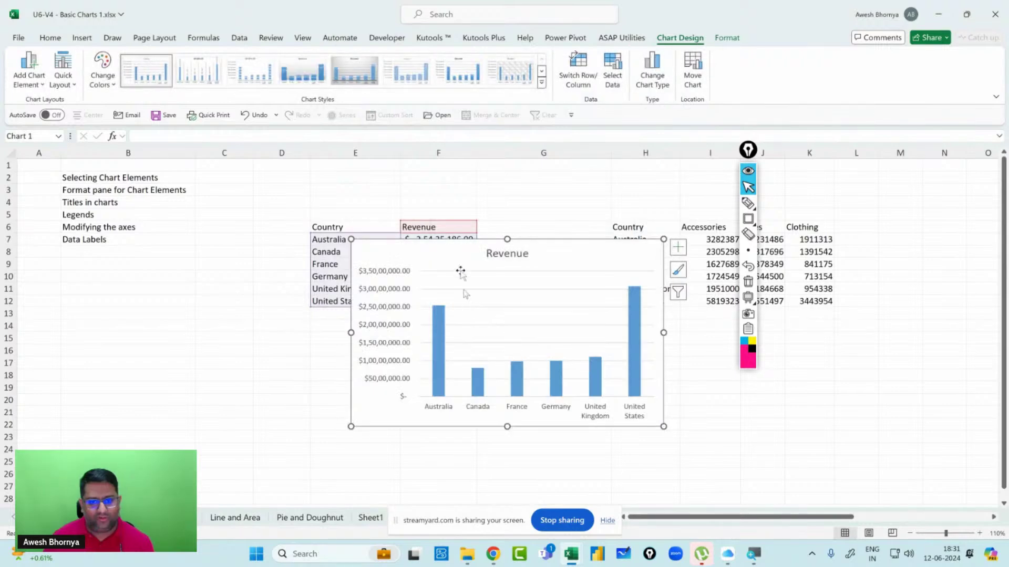
pyautogui.moveTo(457, 256); pyautogui.dragTo(371, 224)
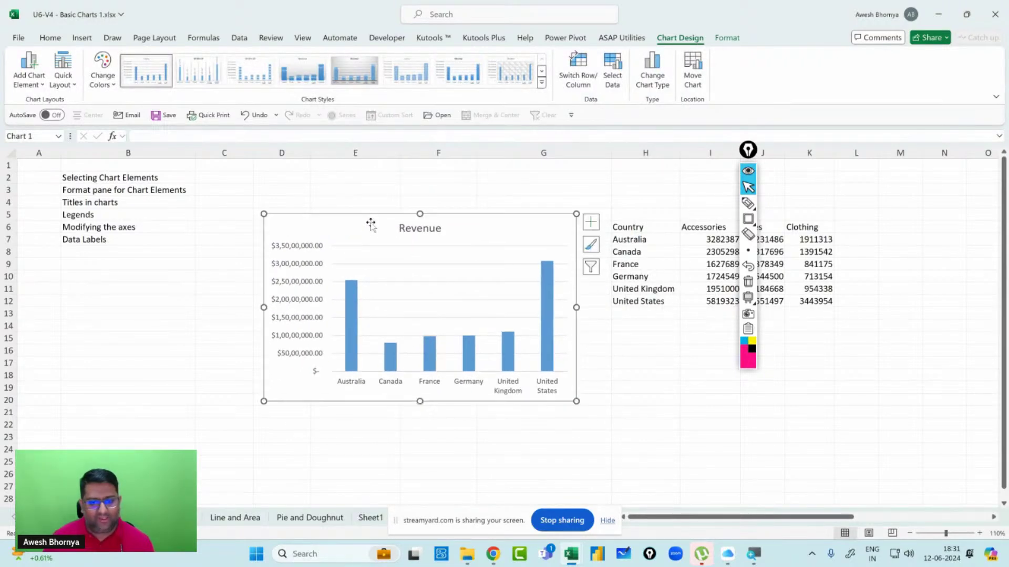
pyautogui.moveTo(547, 295)
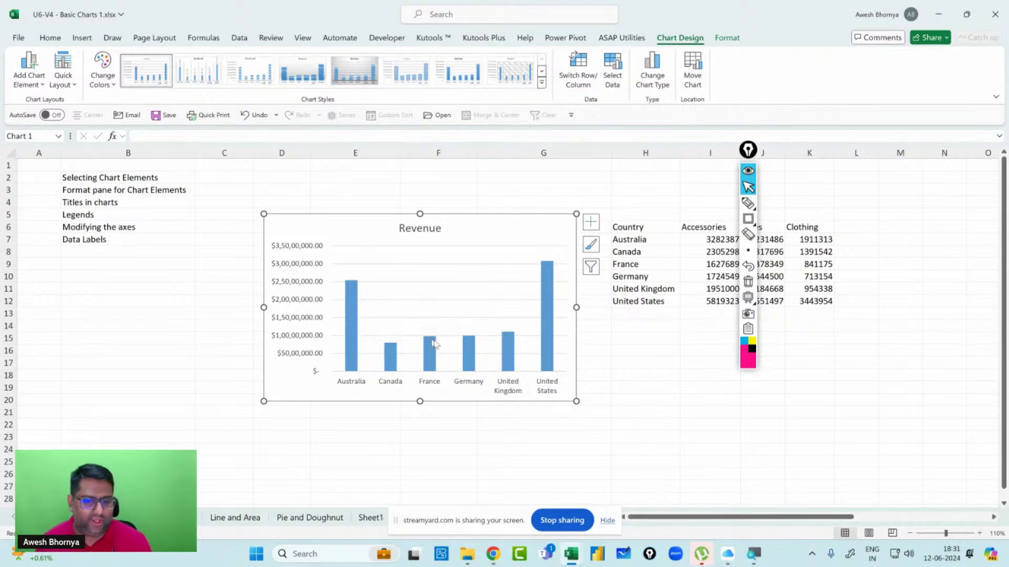
pyautogui.moveTo(514, 351)
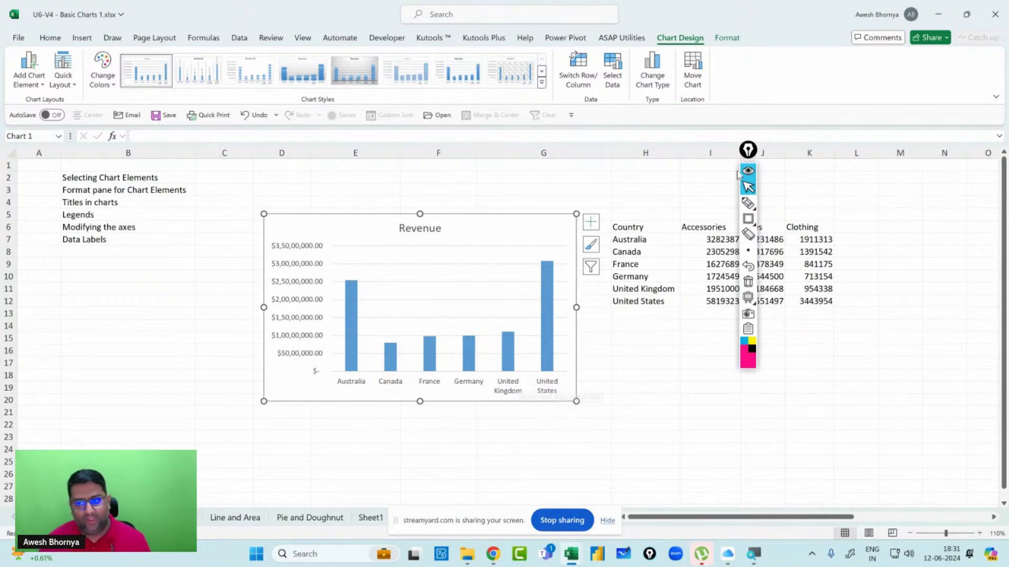
# Move the annotation toolbar off the sales data to column M and view the Change Chart Type options for the Revenue chart.
pyautogui.moveTo(748, 151); pyautogui.dragTo(910, 179)
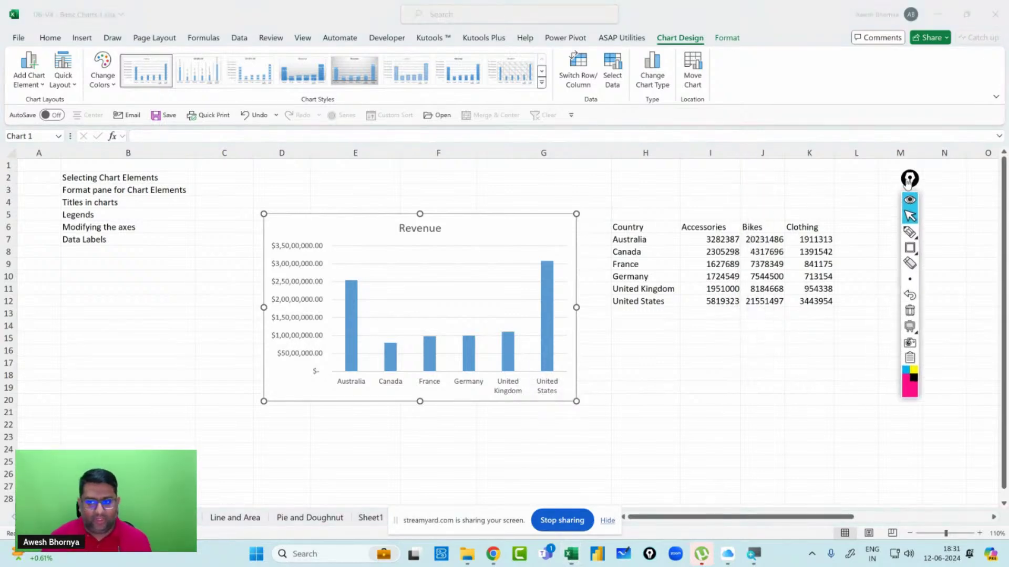
pyautogui.click(504, 227)
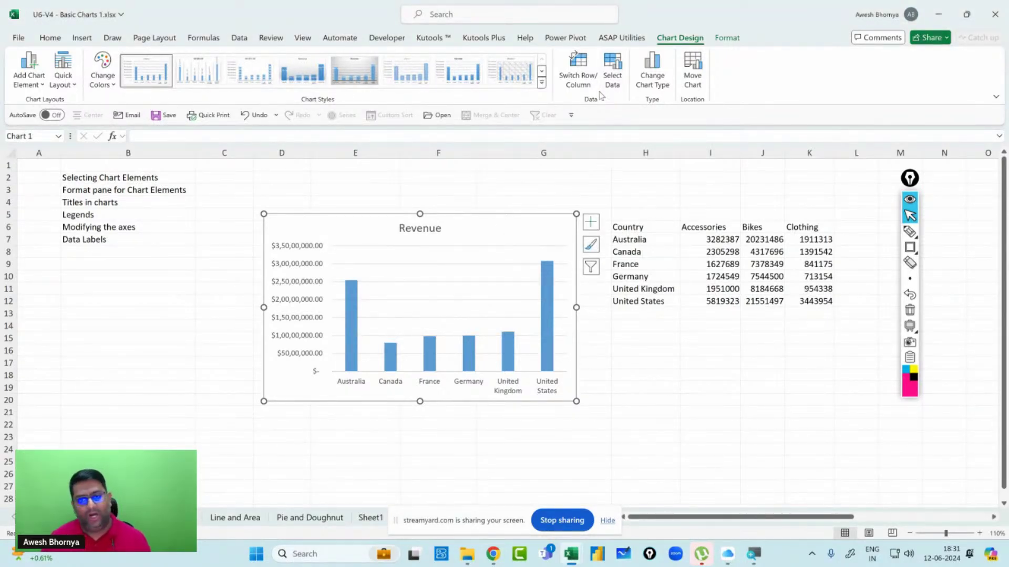
pyautogui.click(655, 79)
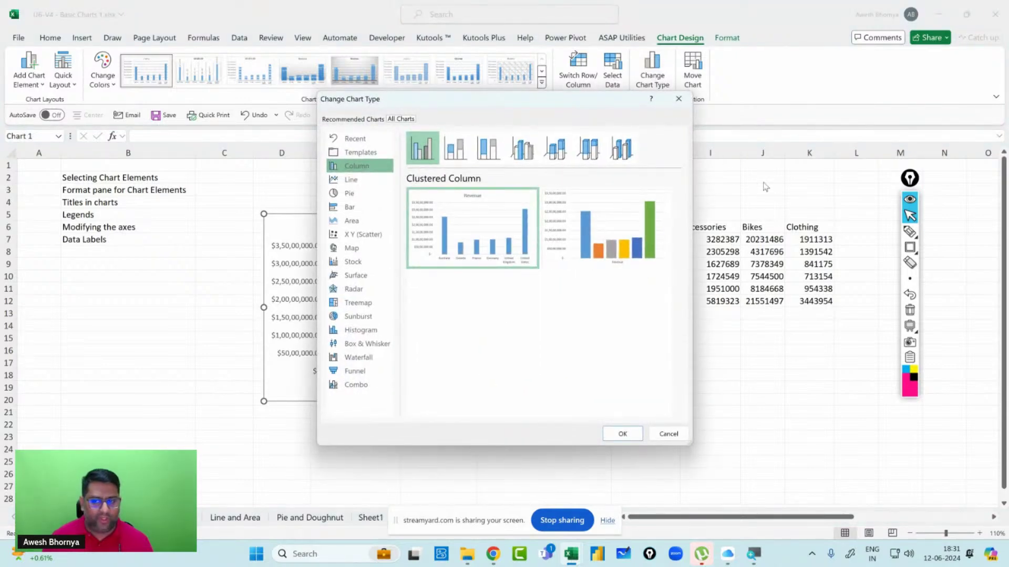
pyautogui.click(668, 434)
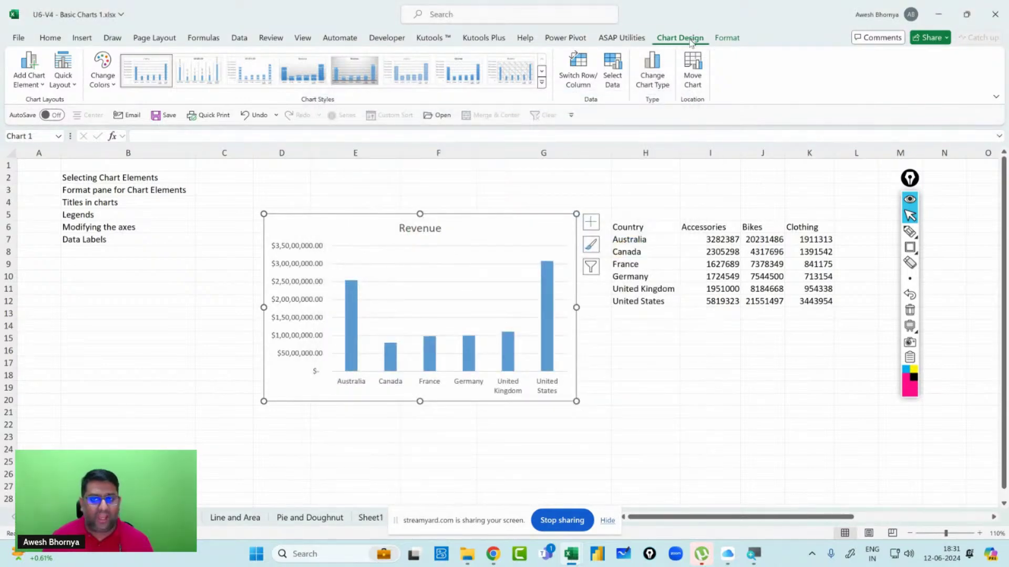
# Outline the Chart Design and Format headings with pink annotation rectangles and erase the markings.
pyautogui.click(910, 247)
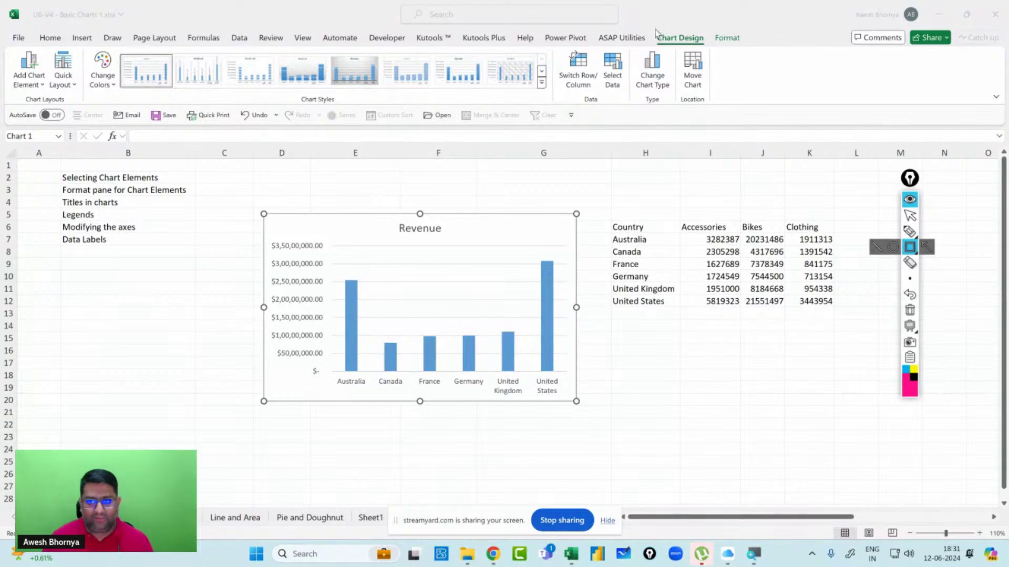
pyautogui.moveTo(655, 29); pyautogui.dragTo(750, 47)
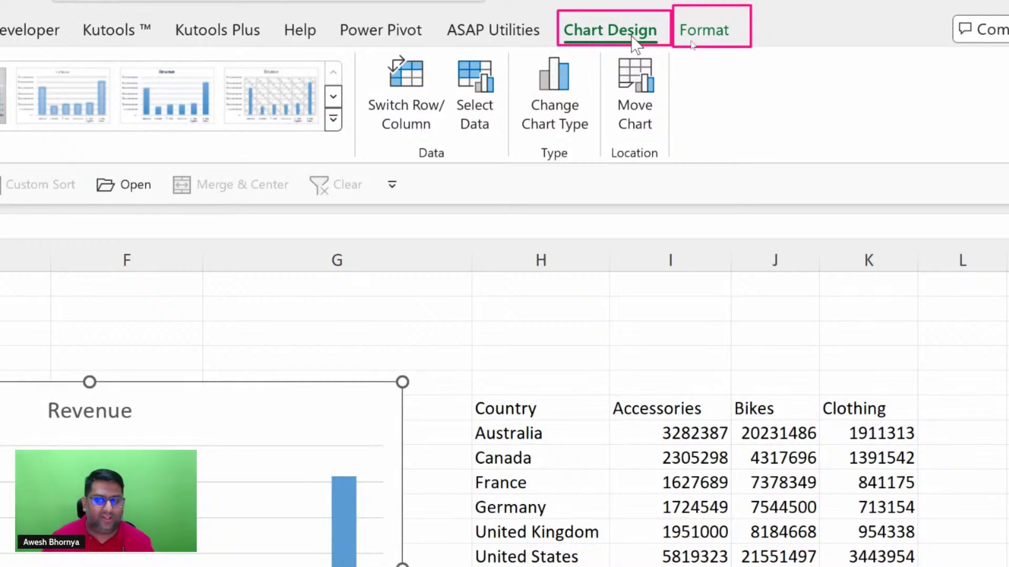
pyautogui.click(810, 384)
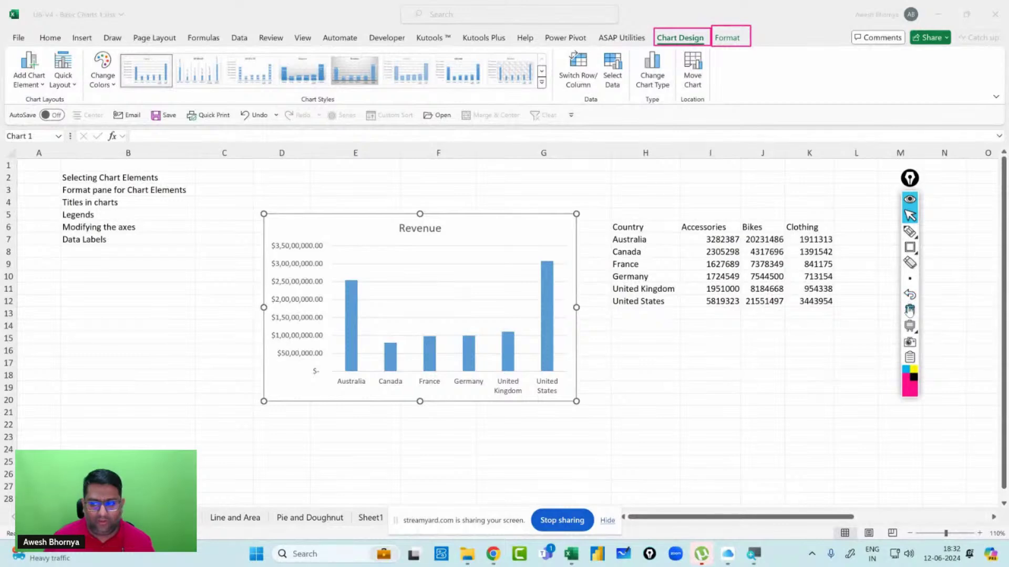
pyautogui.click(910, 311)
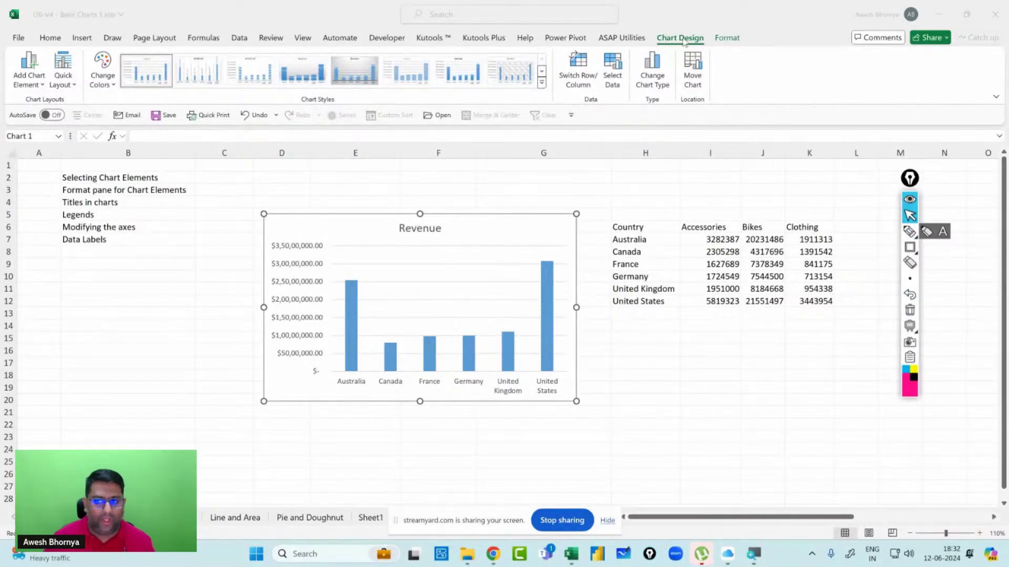
# Change the Revenue chart type to Clustered Bar and delete the chart.
pyautogui.click(728, 37)
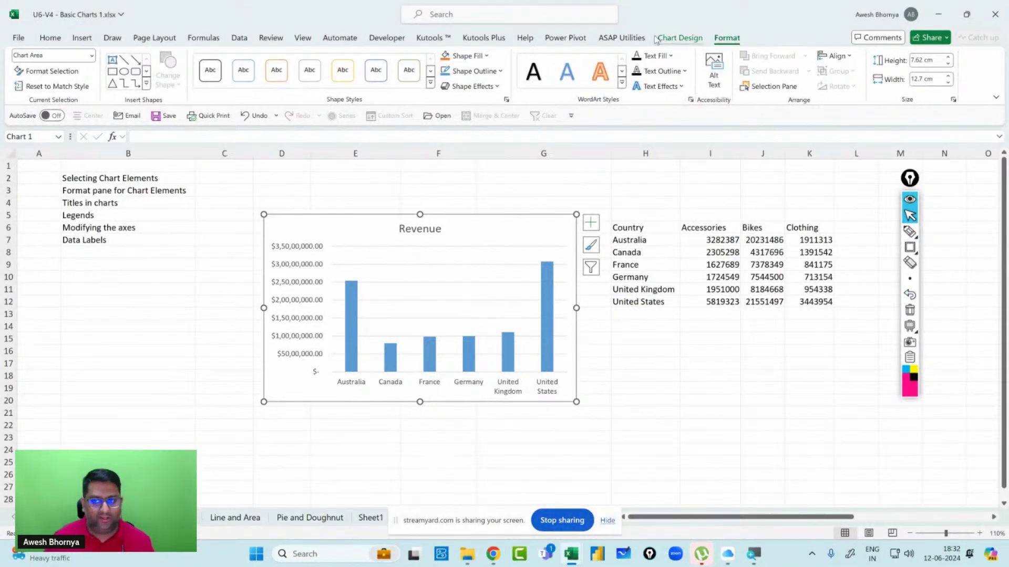
pyautogui.click(674, 37)
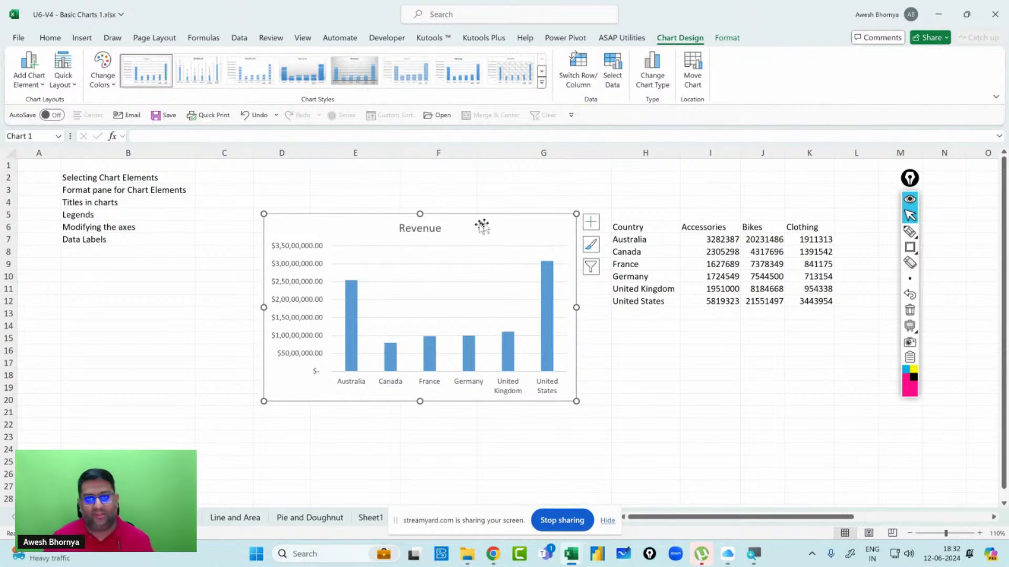
pyautogui.click(651, 74)
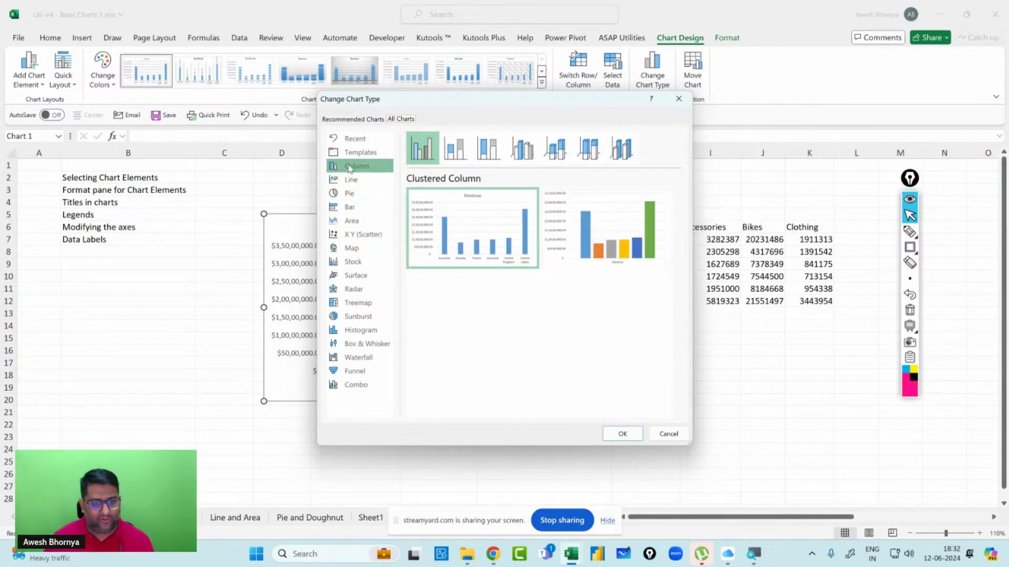
pyautogui.click(350, 210)
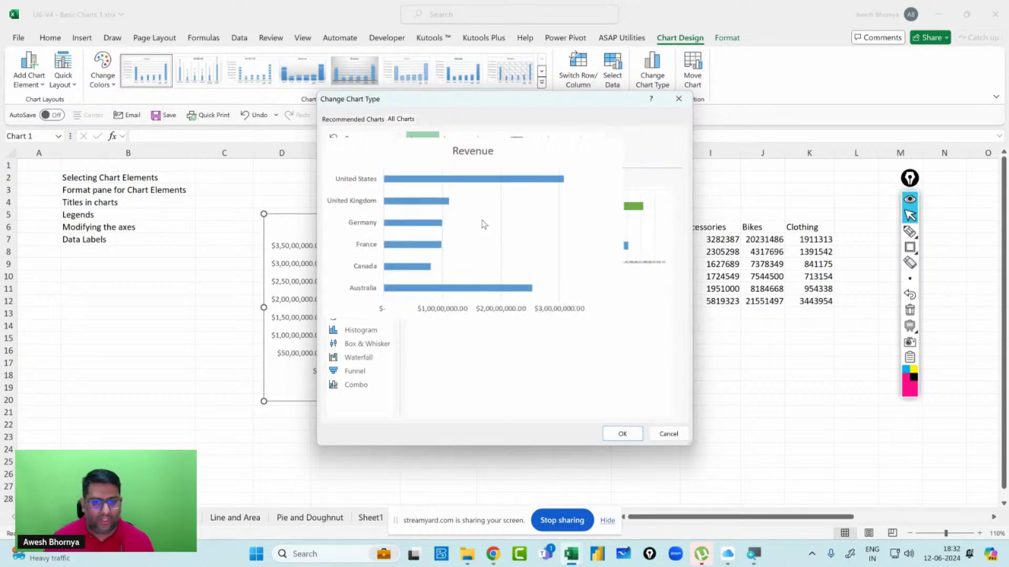
pyautogui.moveTo(474, 231)
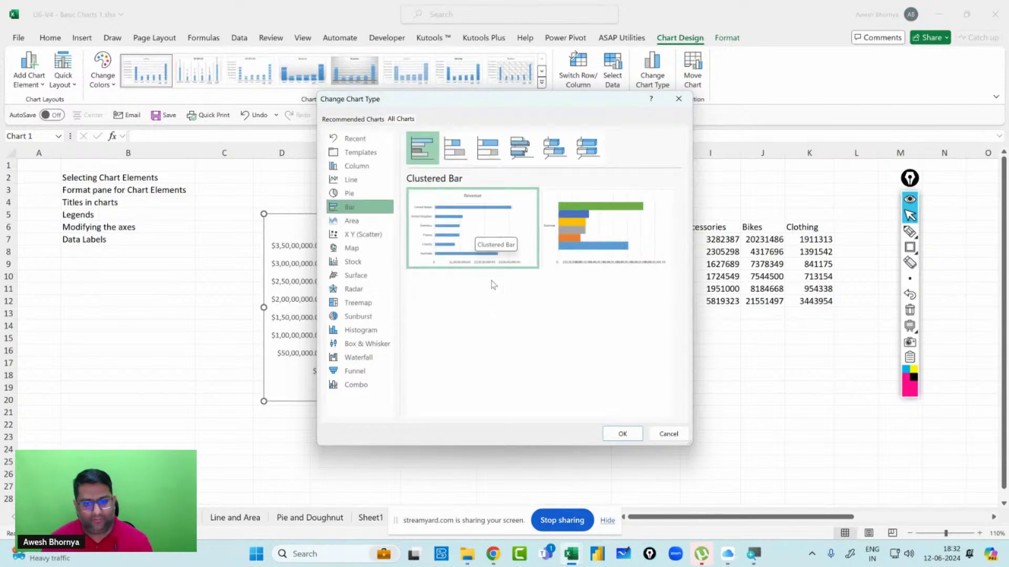
pyautogui.click(623, 434)
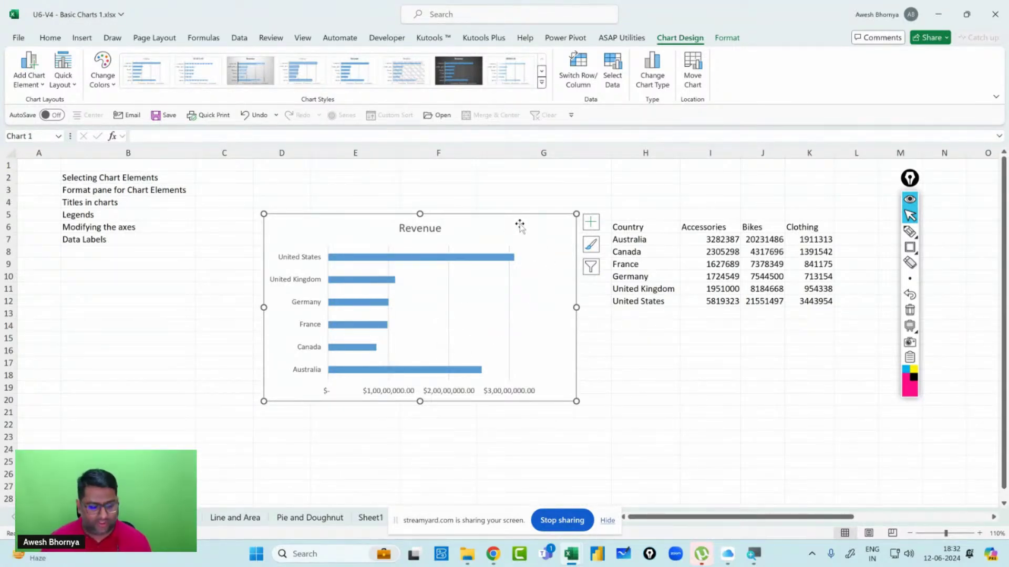
pyautogui.press('Delete')
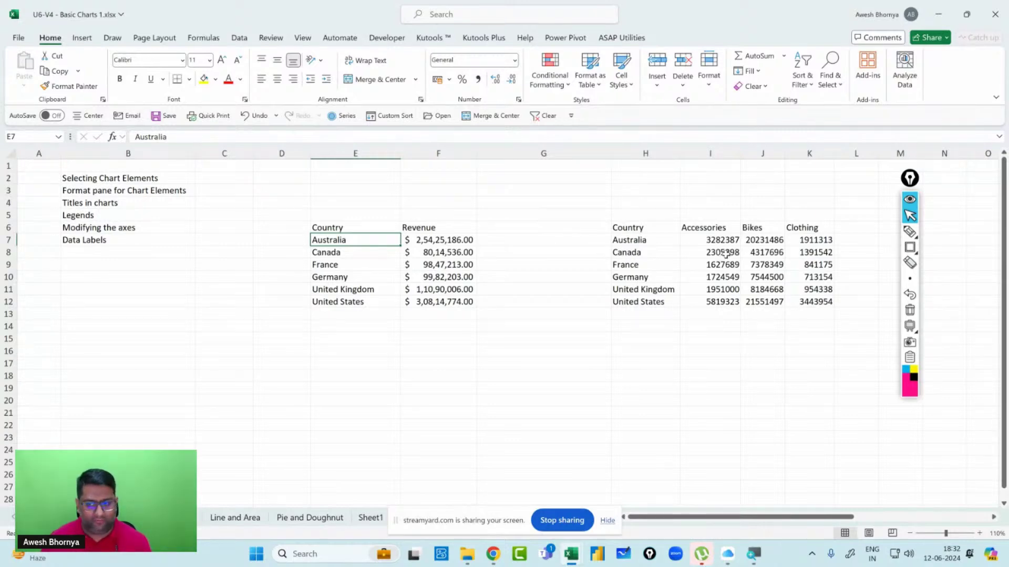
# Compare the Revenue values in F7:F12 with the country, Accessories, Bikes and Clothing ranges of the second table in H6:K12.
pyautogui.moveTo(434, 240); pyautogui.dragTo(438, 301)
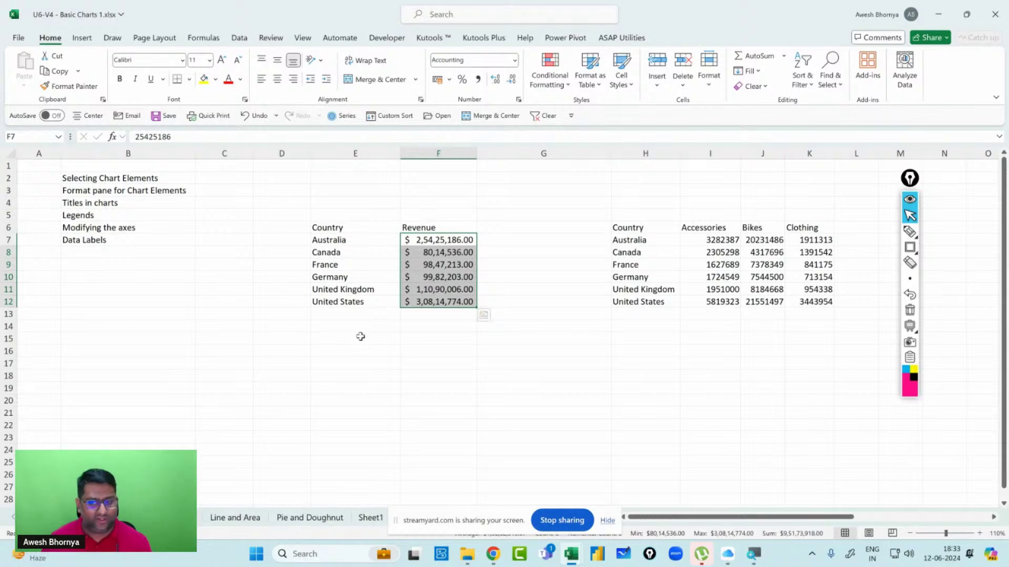
pyautogui.click(707, 239)
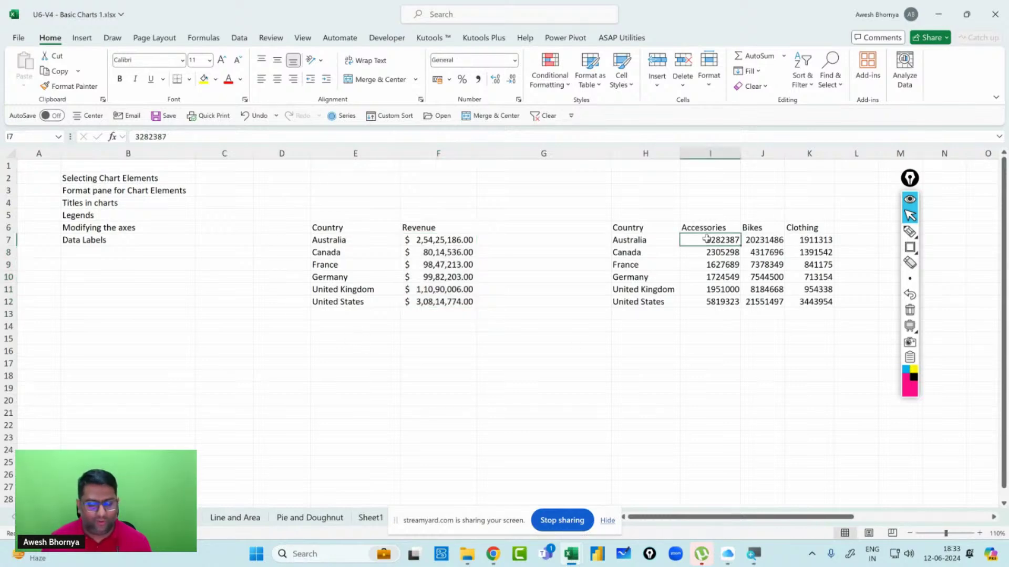
pyautogui.moveTo(707, 239); pyautogui.dragTo(804, 302)
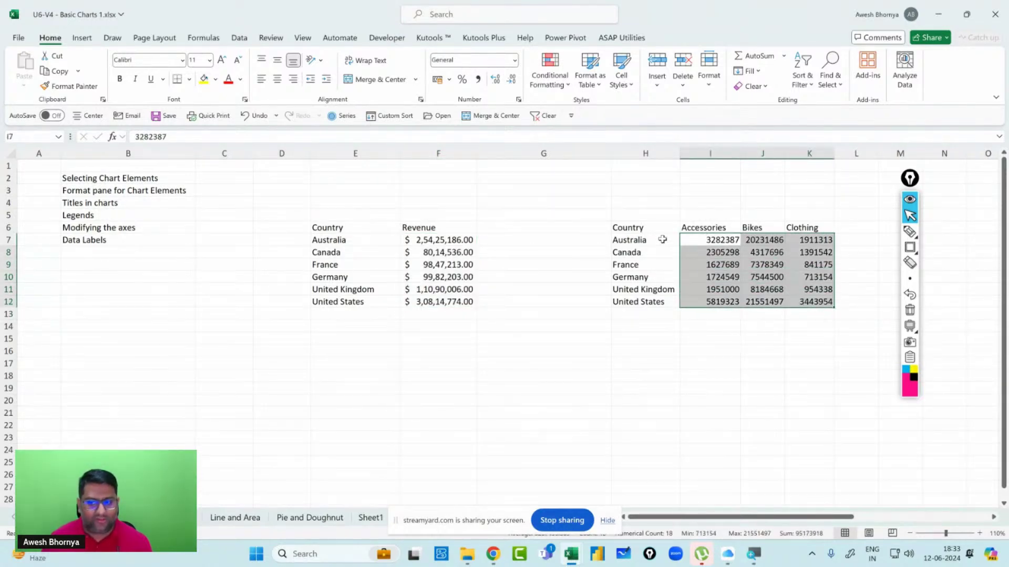
pyautogui.moveTo(660, 239); pyautogui.dragTo(660, 302)
pyautogui.moveTo(696, 230); pyautogui.dragTo(828, 228)
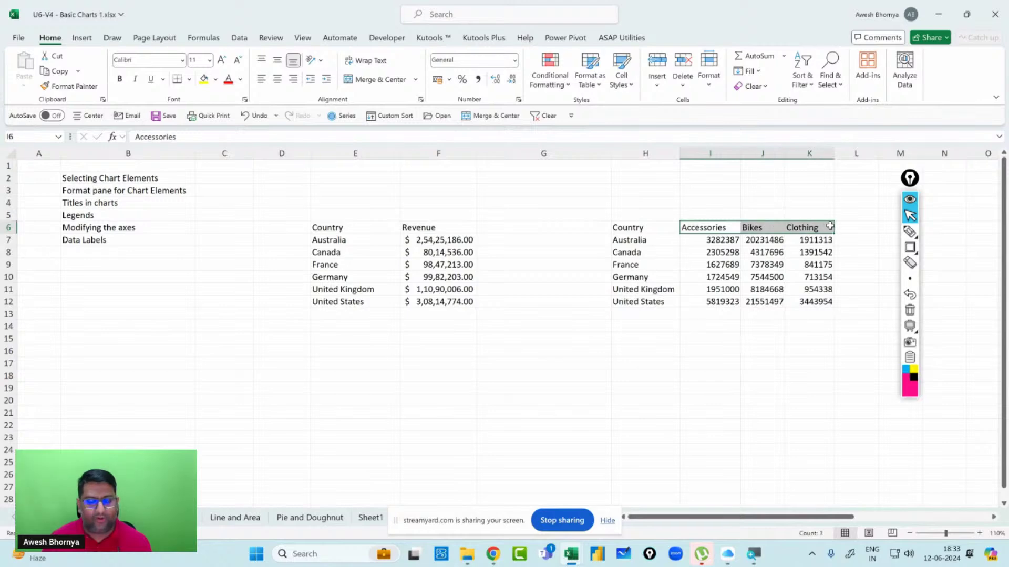
pyautogui.click(714, 261)
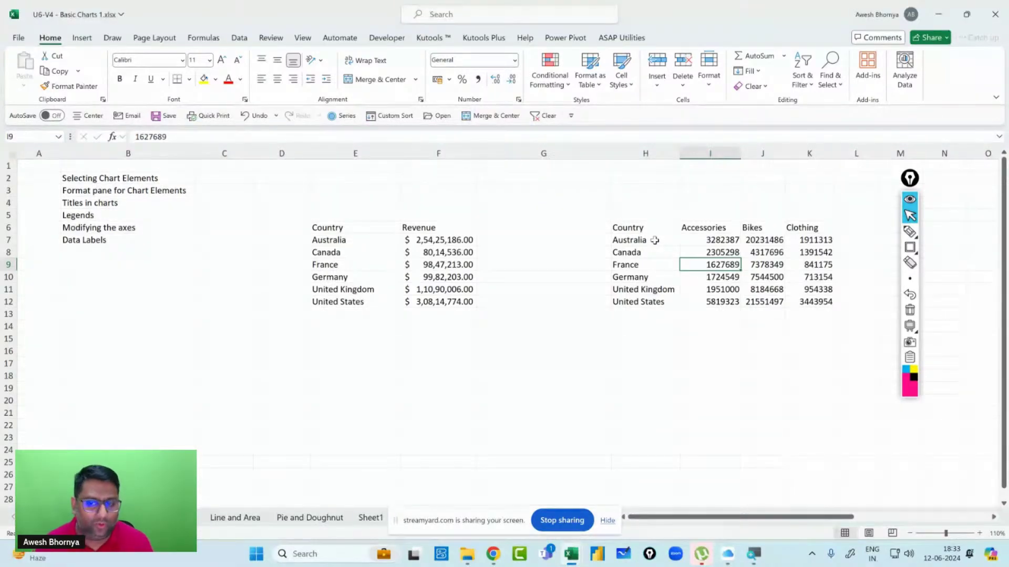
# Switch to the annotation pen for drawing on the worksheet.
pyautogui.click(909, 231)
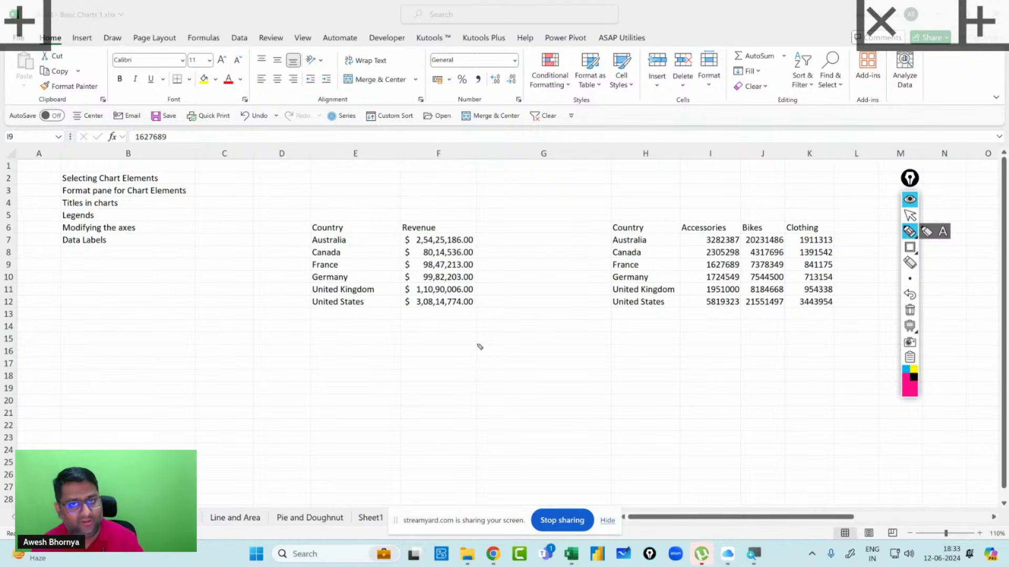
# Circle the country names, the value block and the product headings of the Accessories/Bikes/Clothing table in ink, then erase the ink.
pyautogui.moveTo(650, 220)
pyautogui.mouseDown()
pyautogui.moveTo(606, 215)
pyautogui.moveTo(688, 294)
pyautogui.moveTo(612, 217)
pyautogui.mouseUp()
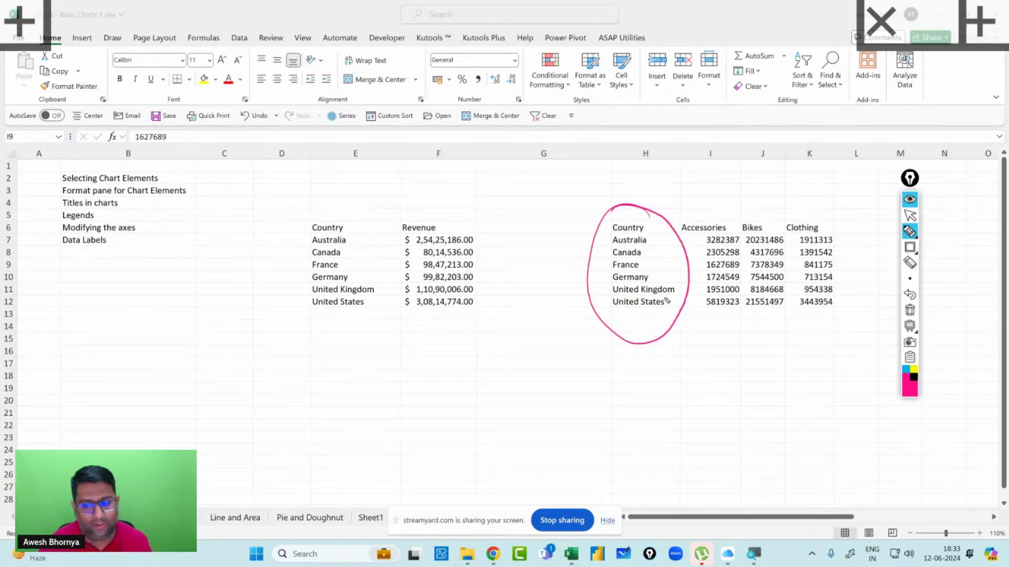
pyautogui.moveTo(747, 239)
pyautogui.mouseDown()
pyautogui.moveTo(723, 236)
pyautogui.moveTo(728, 331)
pyautogui.moveTo(843, 247)
pyautogui.moveTo(699, 239)
pyautogui.mouseUp()
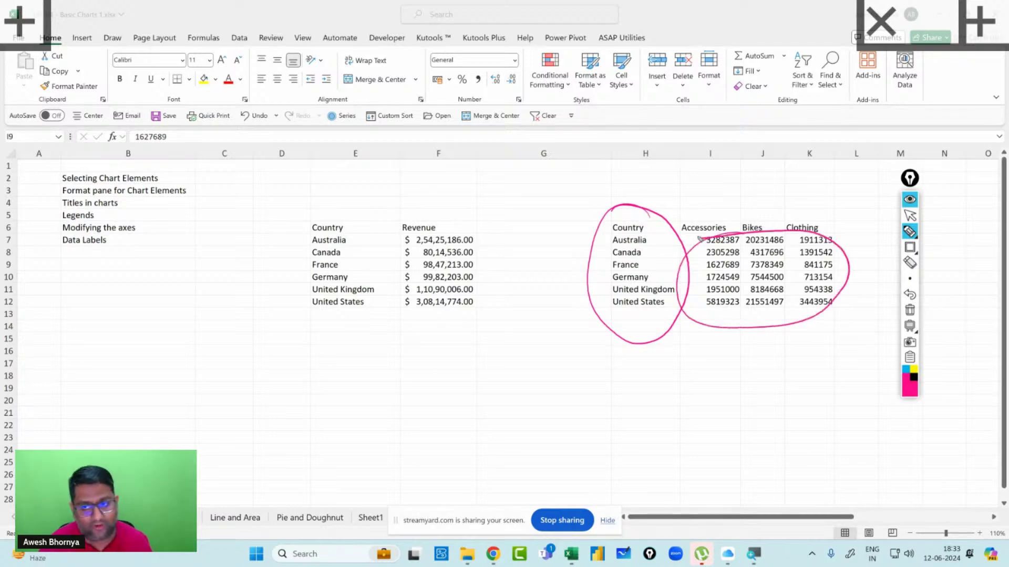
pyautogui.moveTo(760, 217)
pyautogui.mouseDown()
pyautogui.moveTo(689, 207)
pyautogui.moveTo(851, 225)
pyautogui.moveTo(742, 209)
pyautogui.mouseUp()
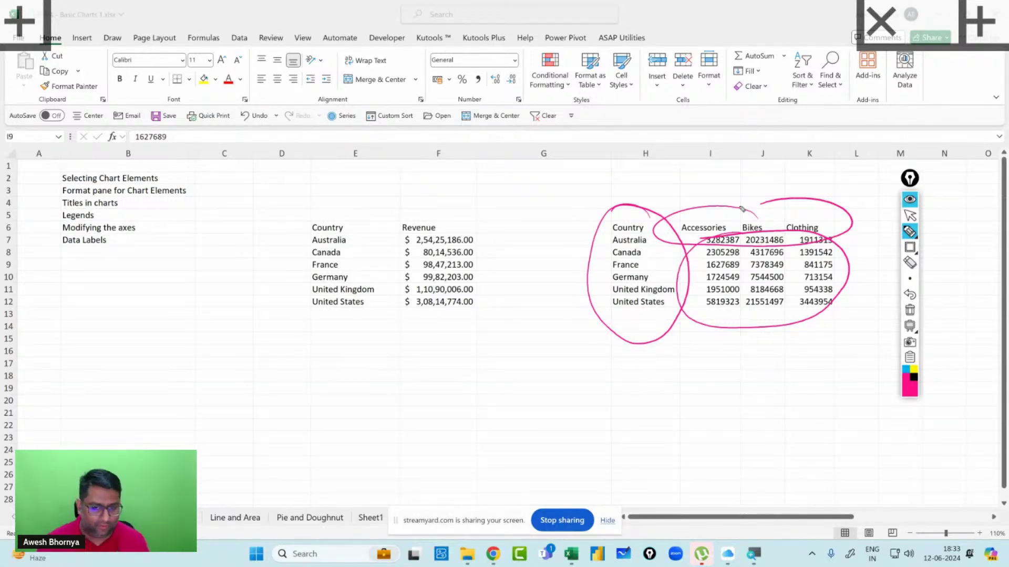
pyautogui.click(910, 313)
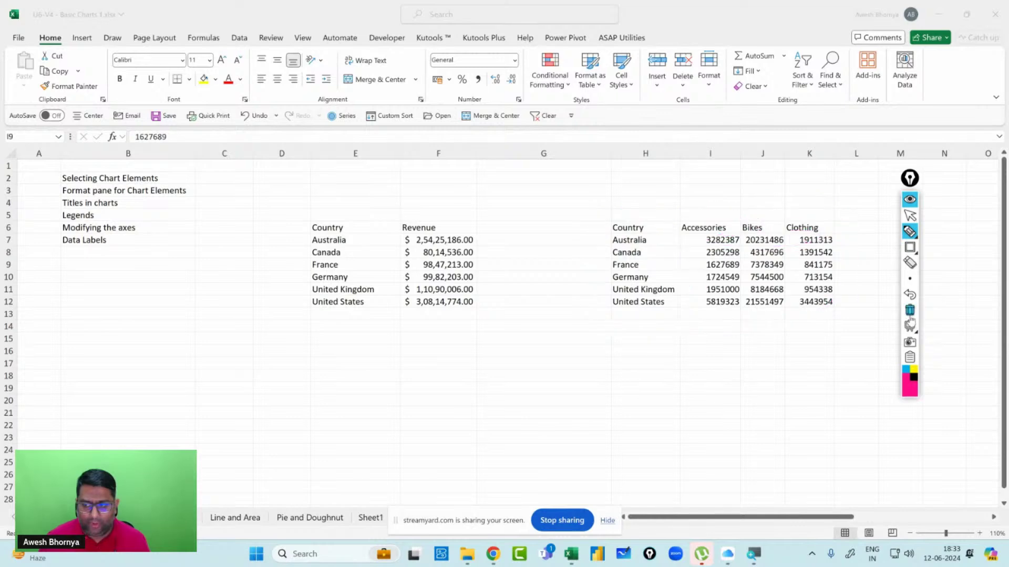
pyautogui.click(909, 215)
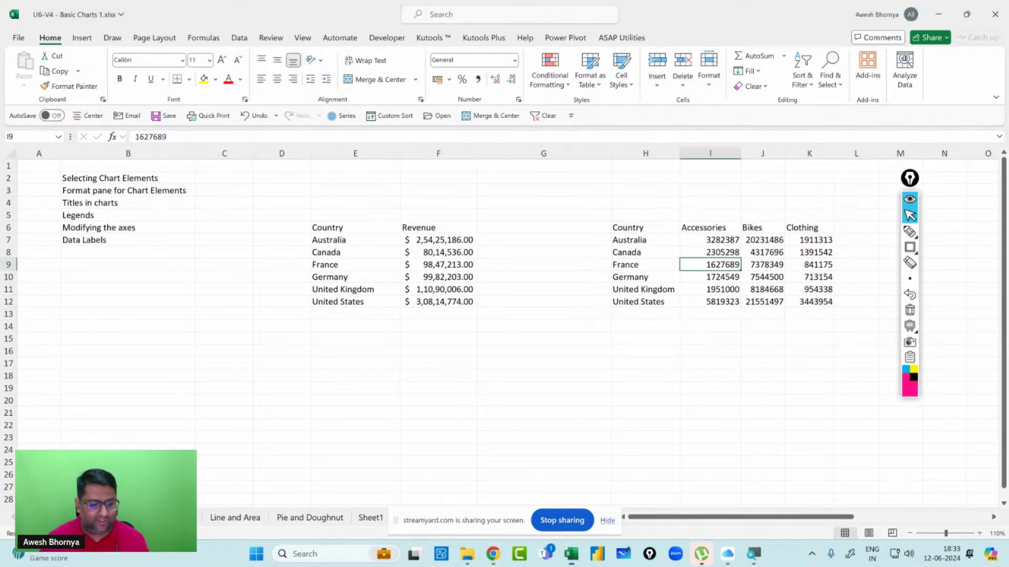
# Show the sheet with the country and state table split by age group and enlarge it to 140%.
pyautogui.hotkey('ctrl', 'pagedown')
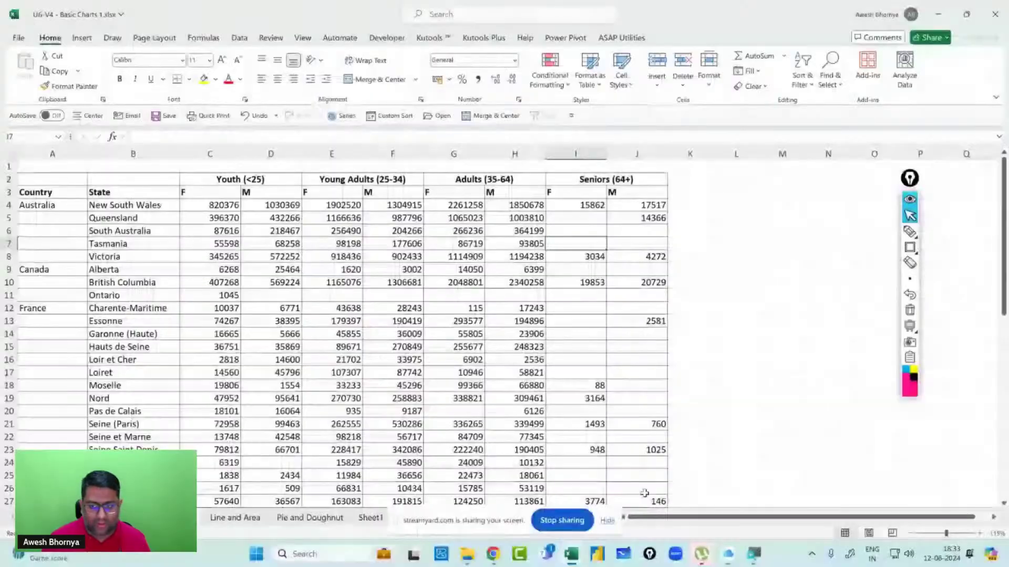
pyautogui.click(979, 534)
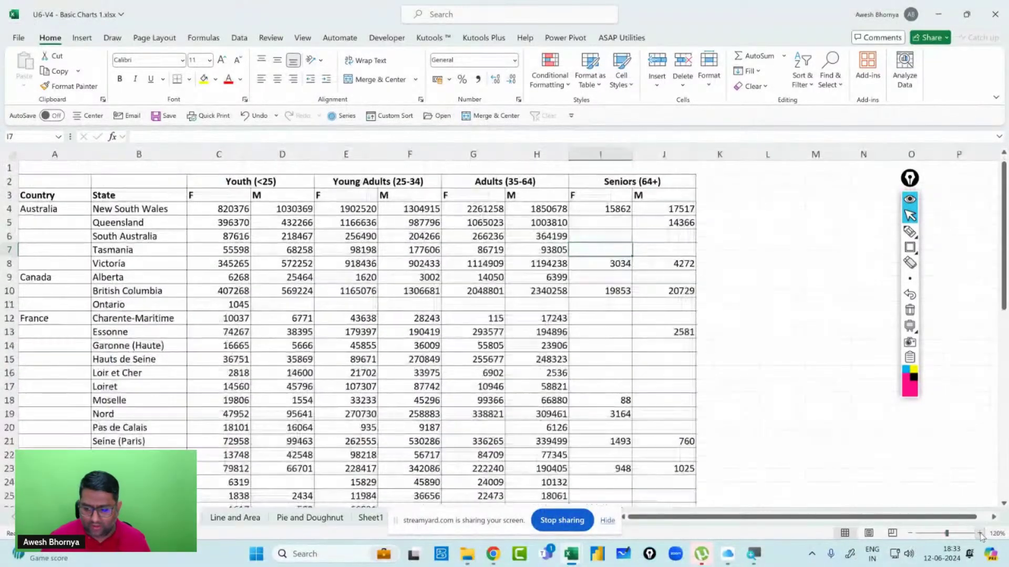
pyautogui.click(980, 534)
pyautogui.click(980, 533)
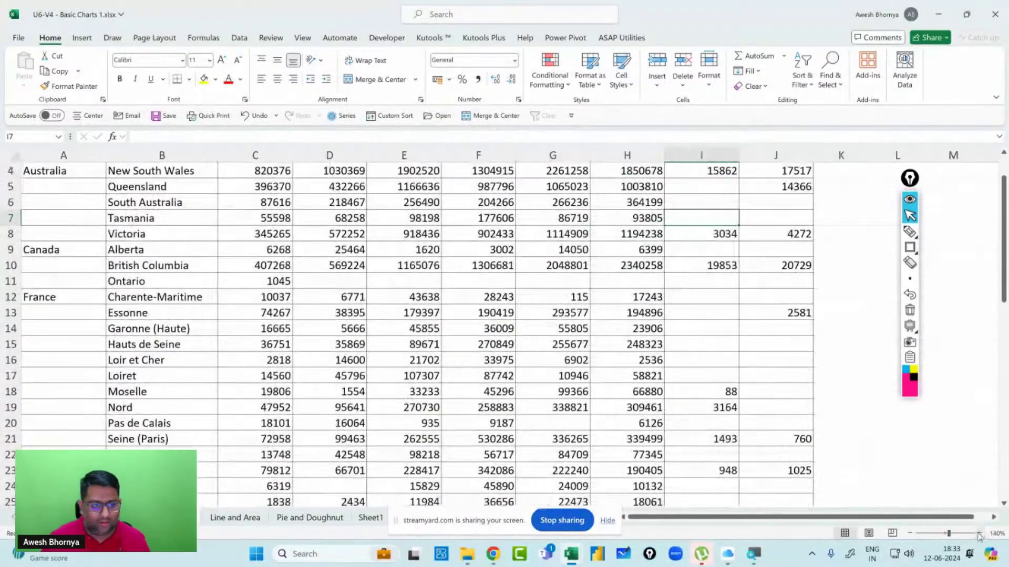
pyautogui.click(323, 307)
pyautogui.scroll(1, 323, 308)
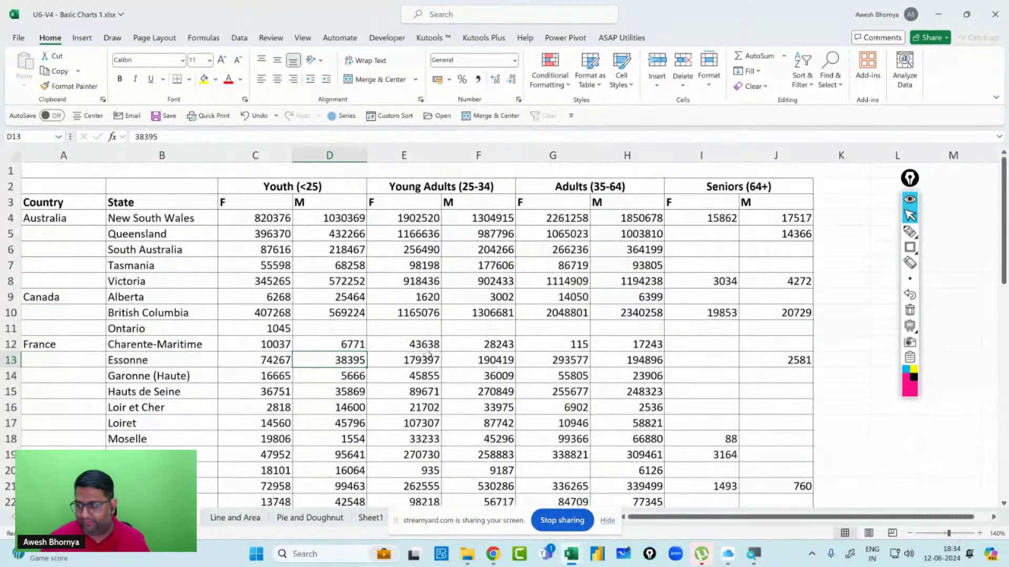
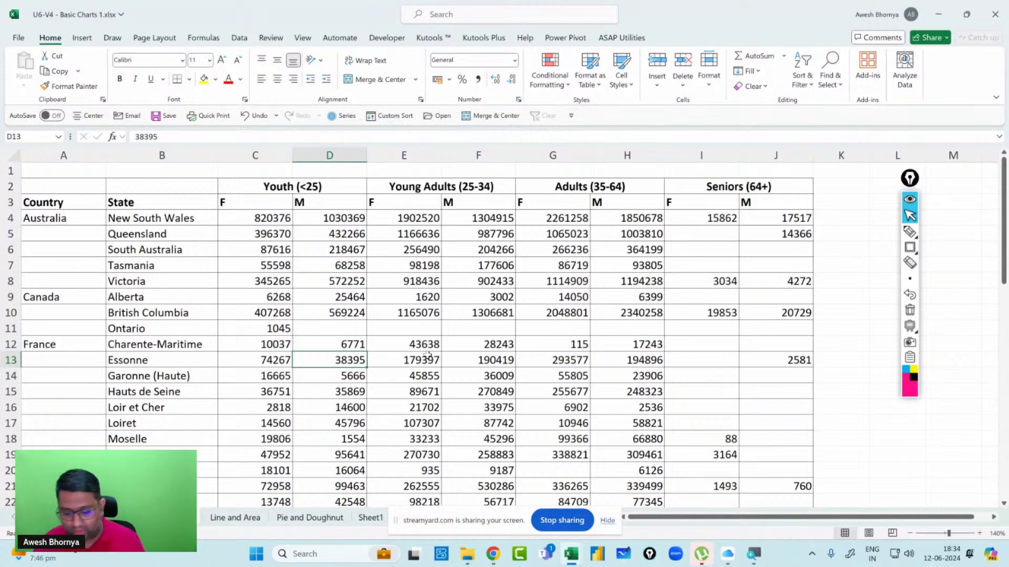
# Mark the Country and State headings with ink arrows and circle the age-group headings, pointing an arrow at them.
pyautogui.click(910, 232)
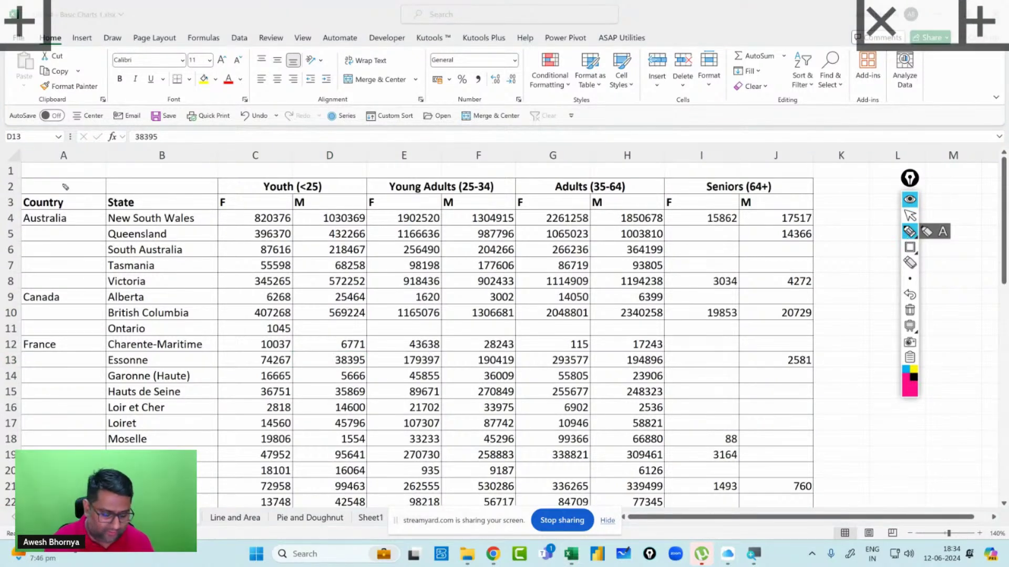
pyautogui.moveTo(62, 180); pyautogui.dragTo(68, 197)
pyautogui.moveTo(144, 179)
pyautogui.mouseDown()
pyautogui.moveTo(144, 204)
pyautogui.moveTo(153, 195)
pyautogui.mouseUp()
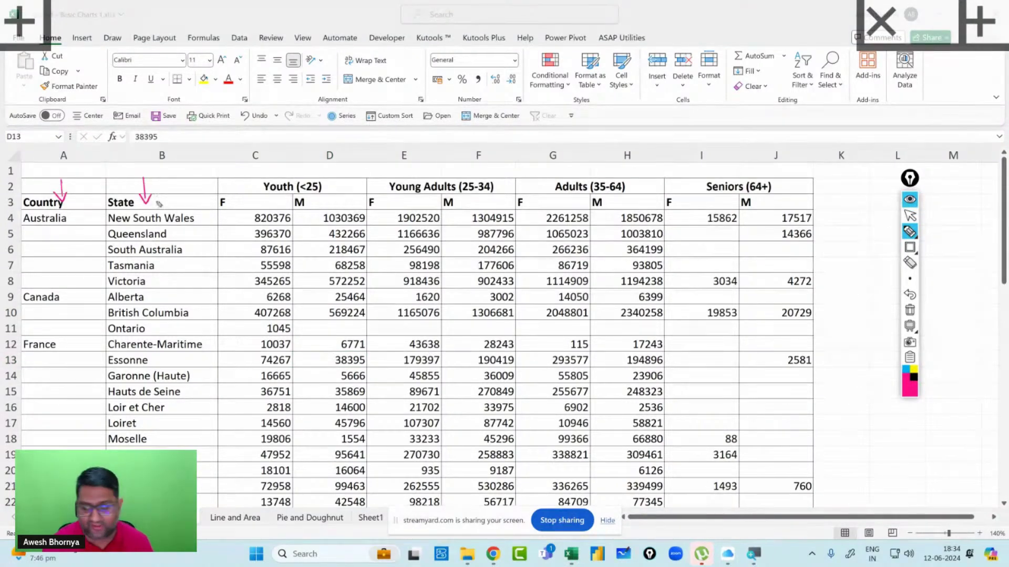
pyautogui.moveTo(280, 175)
pyautogui.mouseDown()
pyautogui.moveTo(265, 174)
pyautogui.moveTo(273, 202)
pyautogui.moveTo(747, 199)
pyautogui.moveTo(800, 180)
pyautogui.moveTo(511, 166)
pyautogui.moveTo(232, 170)
pyautogui.mouseUp()
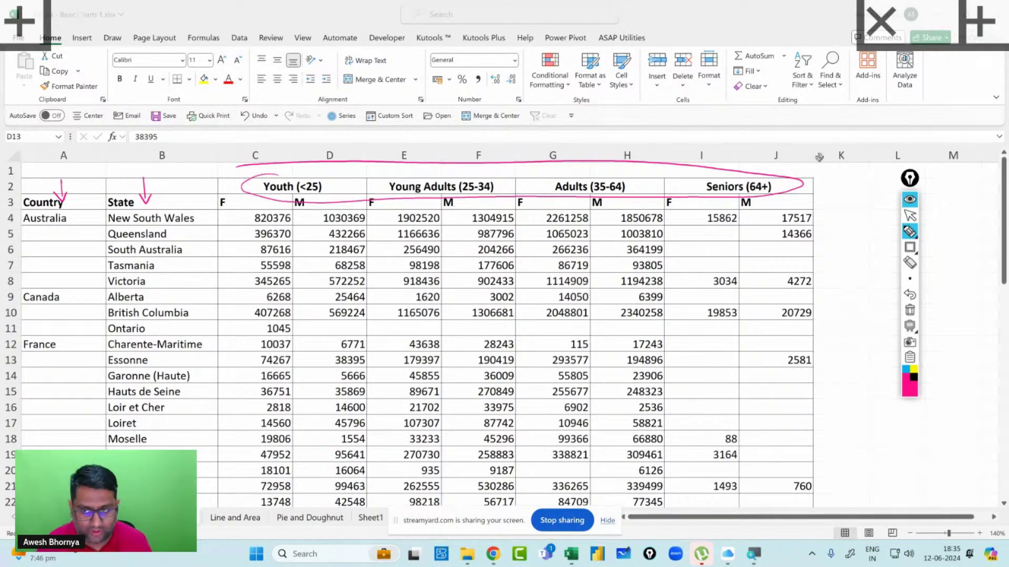
pyautogui.moveTo(824, 145)
pyautogui.mouseDown()
pyautogui.moveTo(800, 169)
pyautogui.moveTo(819, 166)
pyautogui.mouseUp()
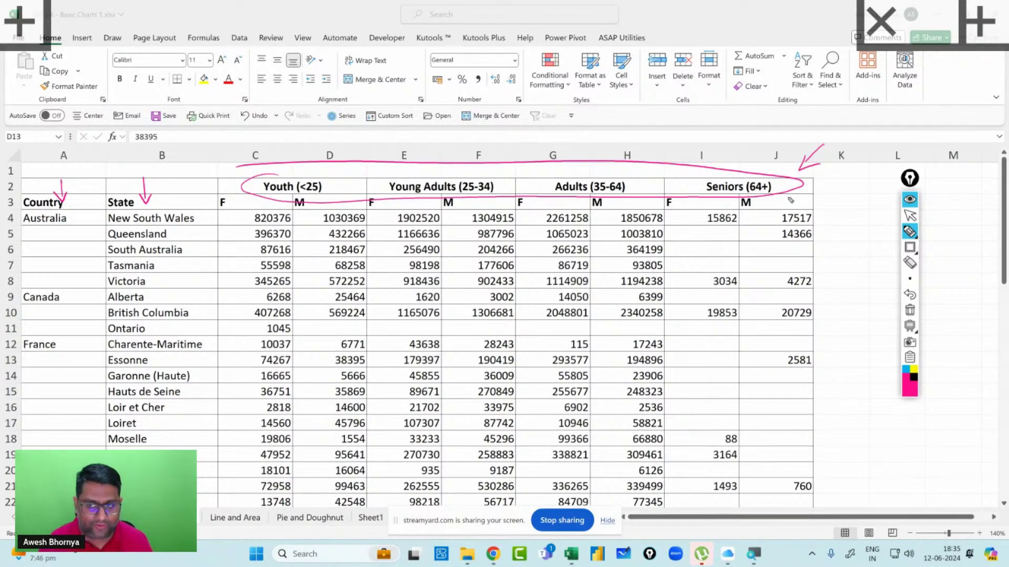
# Mark the F/M headings and figures in ink with an underlined handwritten "Revenue", and clear all the ink.
pyautogui.moveTo(791, 200)
pyautogui.mouseDown()
pyautogui.moveTo(541, 165)
pyautogui.moveTo(715, 226)
pyautogui.moveTo(793, 201)
pyautogui.moveTo(495, 195)
pyautogui.moveTo(563, 344)
pyautogui.moveTo(646, 213)
pyautogui.mouseUp()
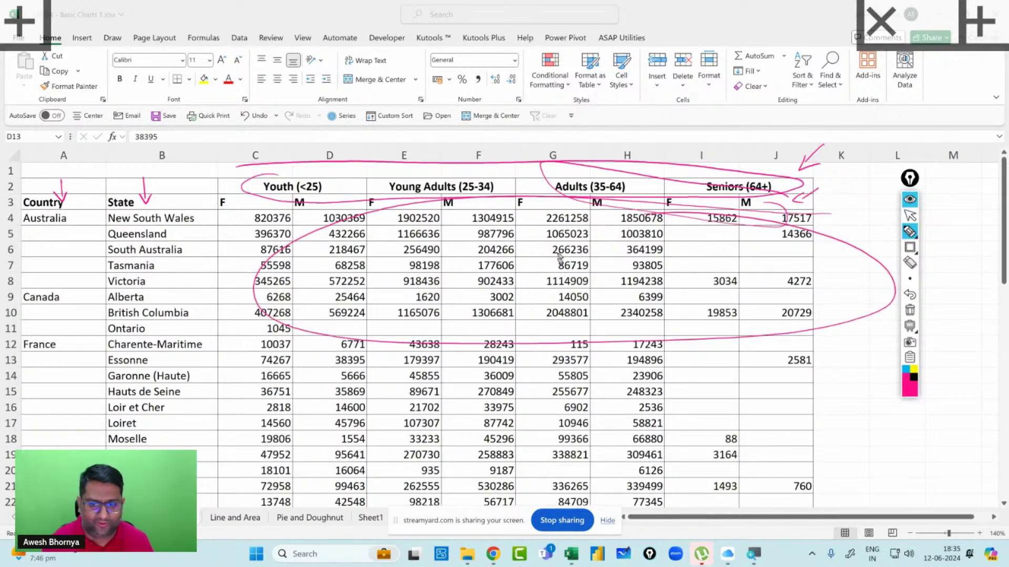
pyautogui.moveTo(560, 256)
pyautogui.mouseDown()
pyautogui.moveTo(573, 279)
pyautogui.moveTo(681, 247)
pyautogui.moveTo(707, 259)
pyautogui.mouseUp()
pyautogui.moveTo(530, 307); pyautogui.dragTo(712, 270)
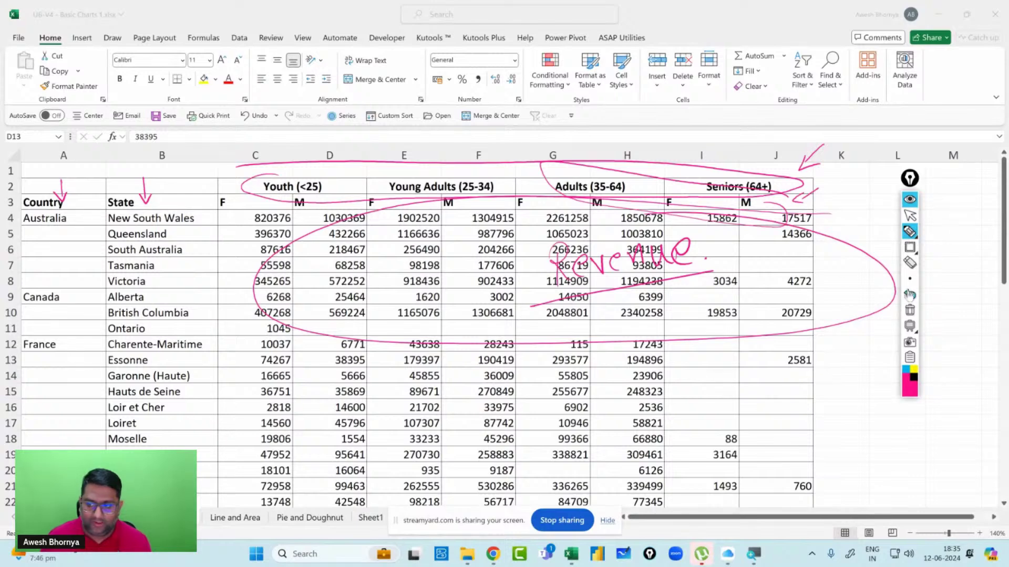
pyautogui.click(910, 310)
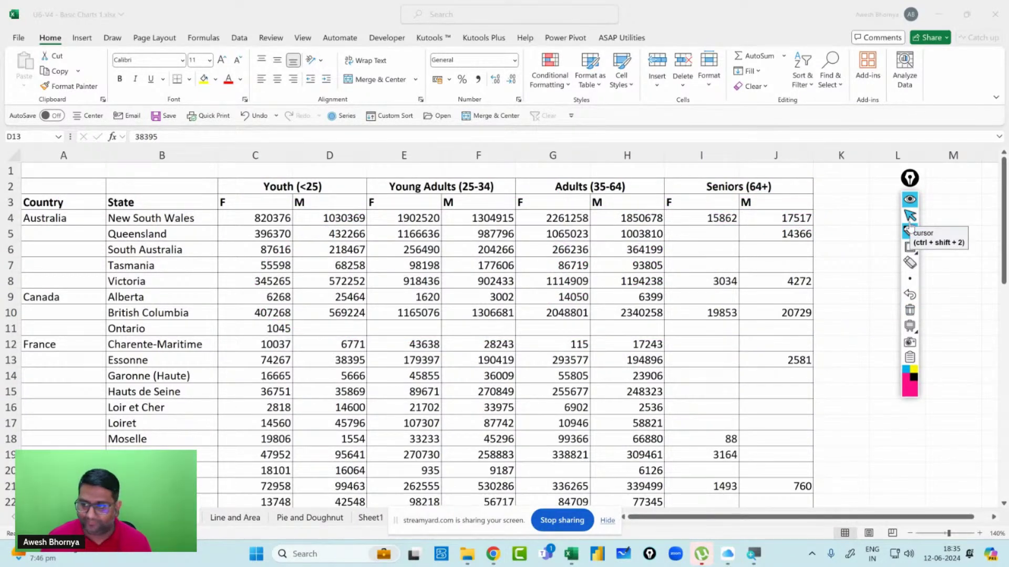
pyautogui.click(909, 220)
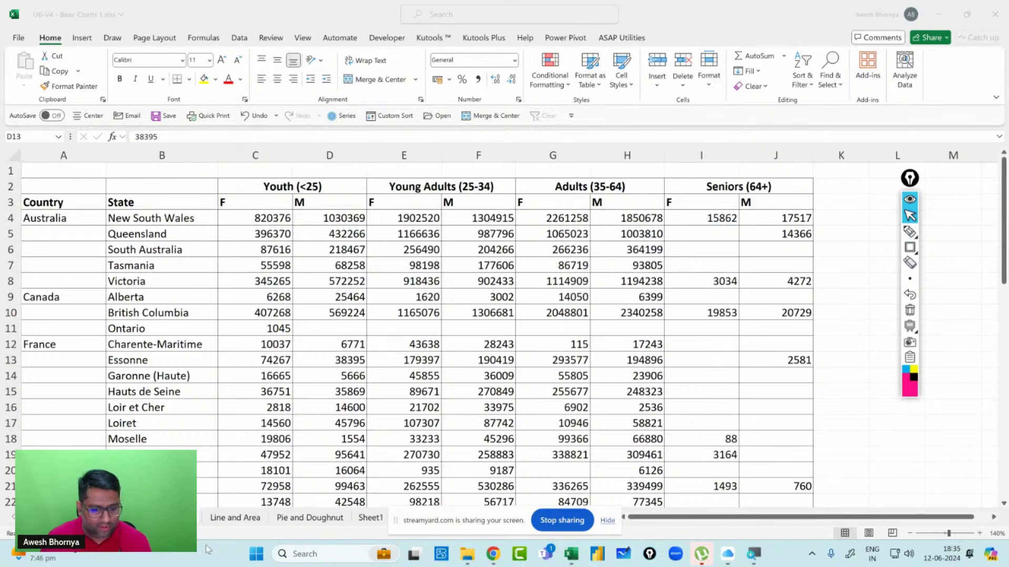
# Insert a 2-D clustered column chart from the Country, Accessories, Bikes and Clothing table on the Basic Charts topics sheet.
pyautogui.click(117, 518)
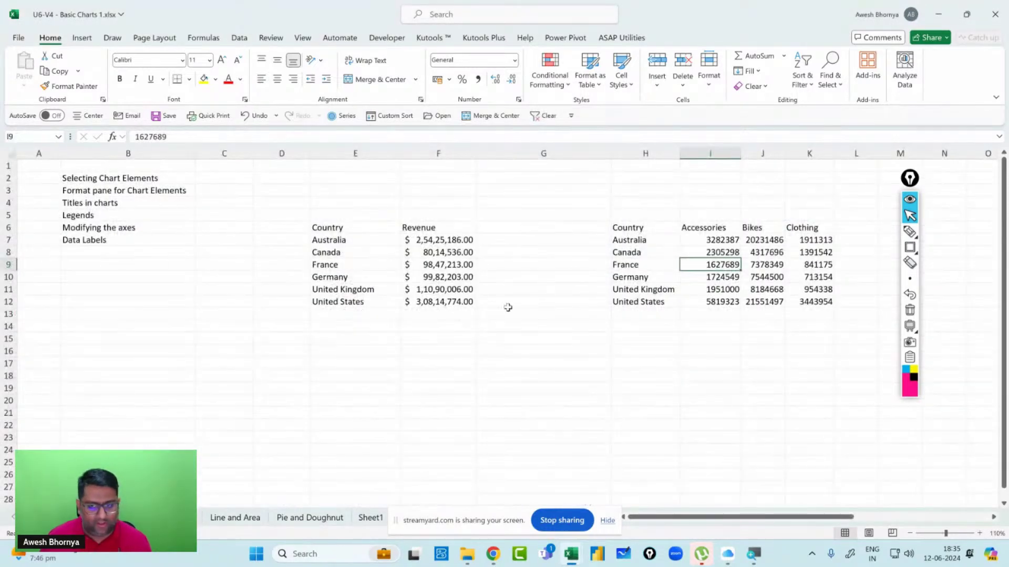
pyautogui.click(682, 238)
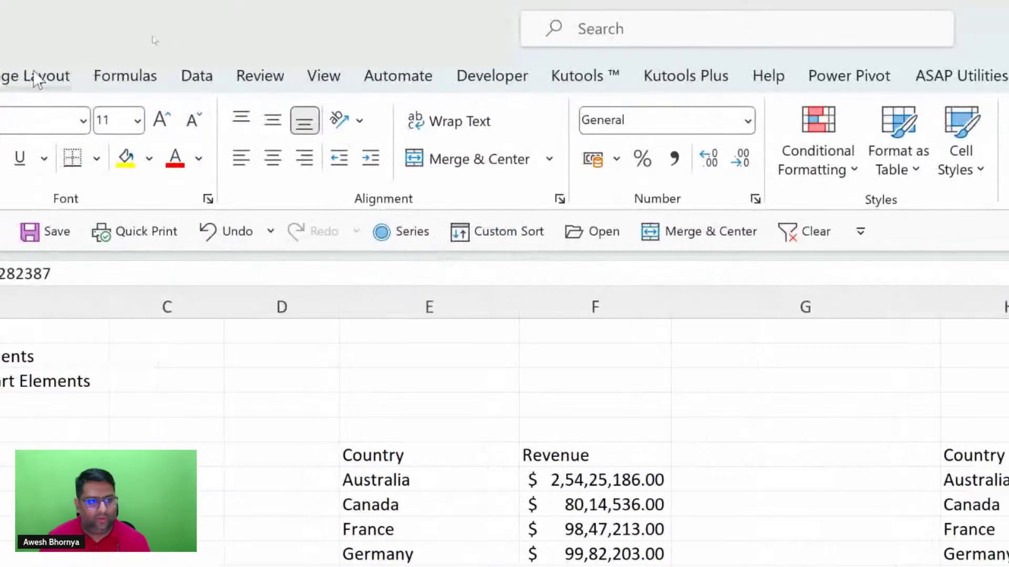
pyautogui.click(16, 77)
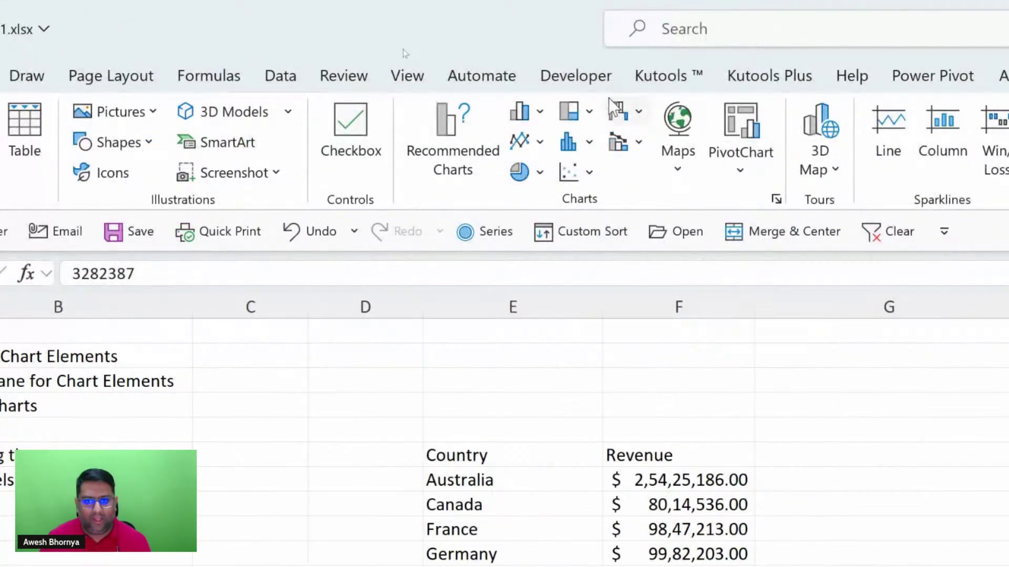
pyautogui.click(521, 111)
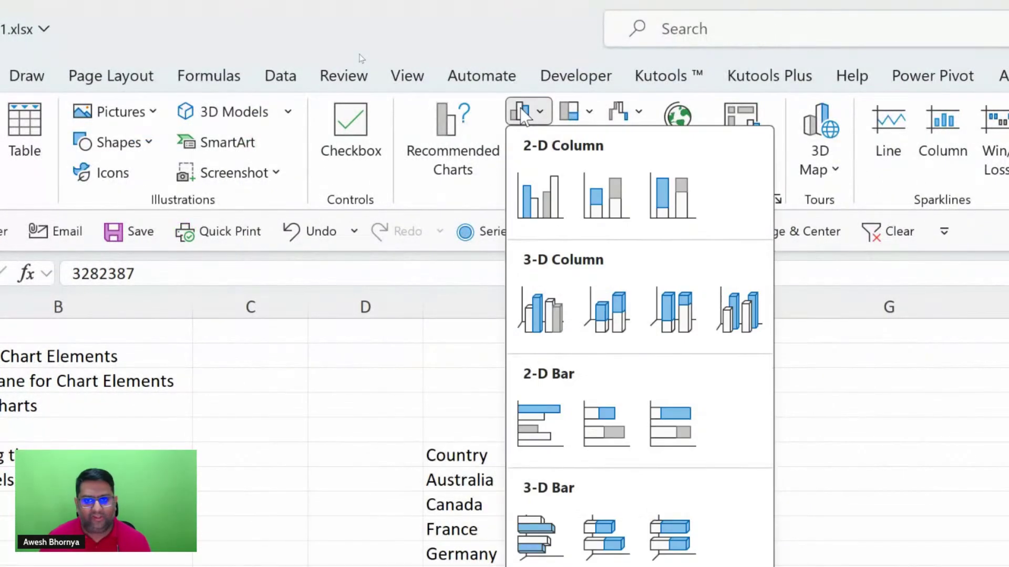
pyautogui.click(555, 218)
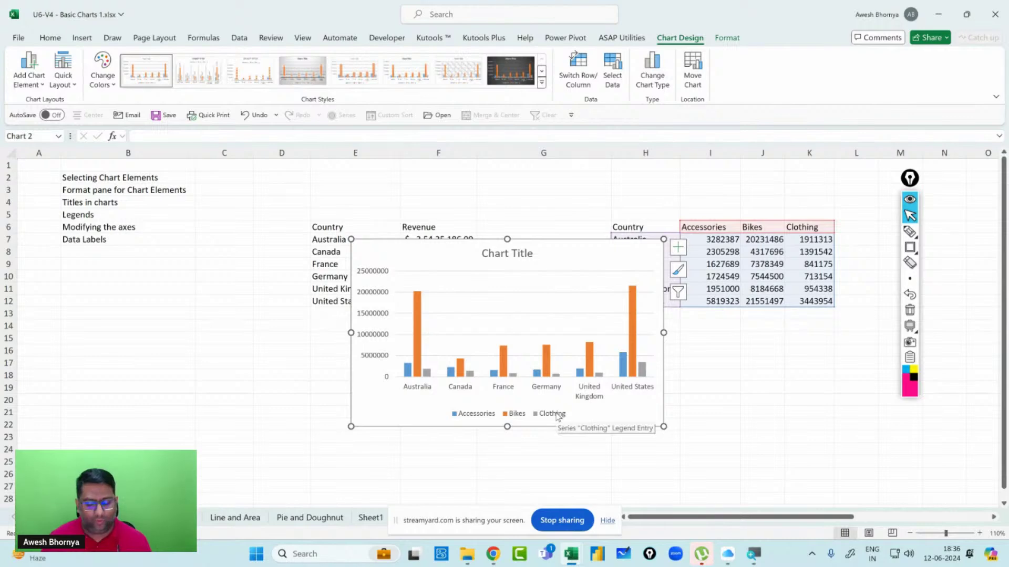
# Enlarge the sheet to 140% to inspect the clustered column chart, and delete the chart.
pyautogui.click(979, 533)
pyautogui.click(978, 533)
pyautogui.click(978, 533)
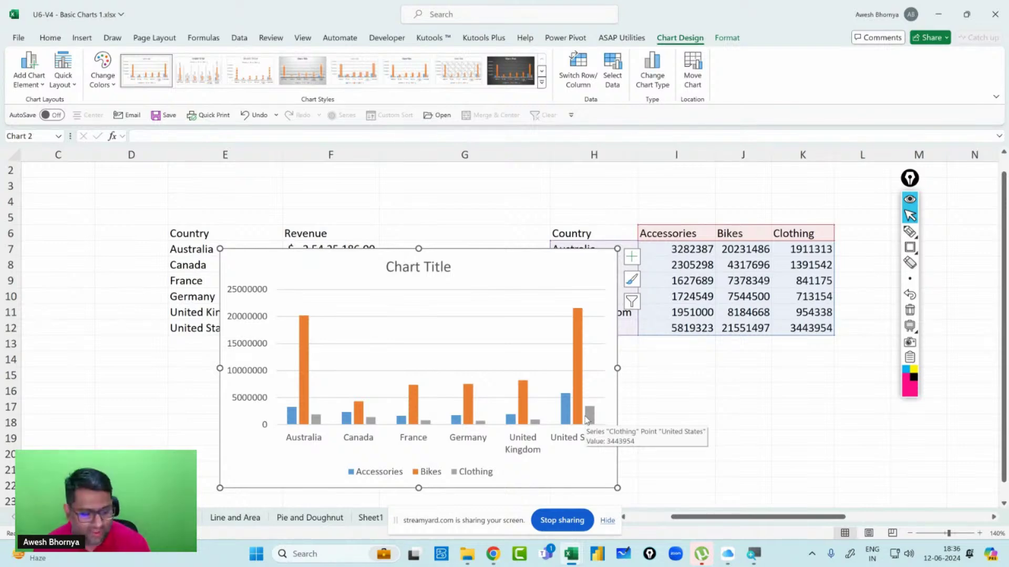
pyautogui.press('Delete')
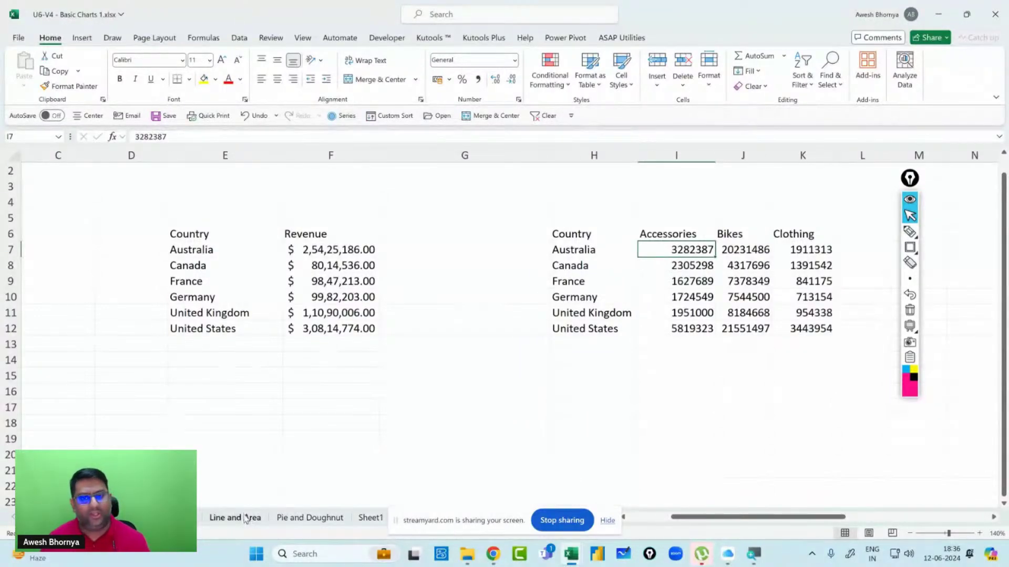
# Open the Line and Area sheet and handwrite "Time" inside a hand-drawn box beside the yearly country table.
pyautogui.click(245, 519)
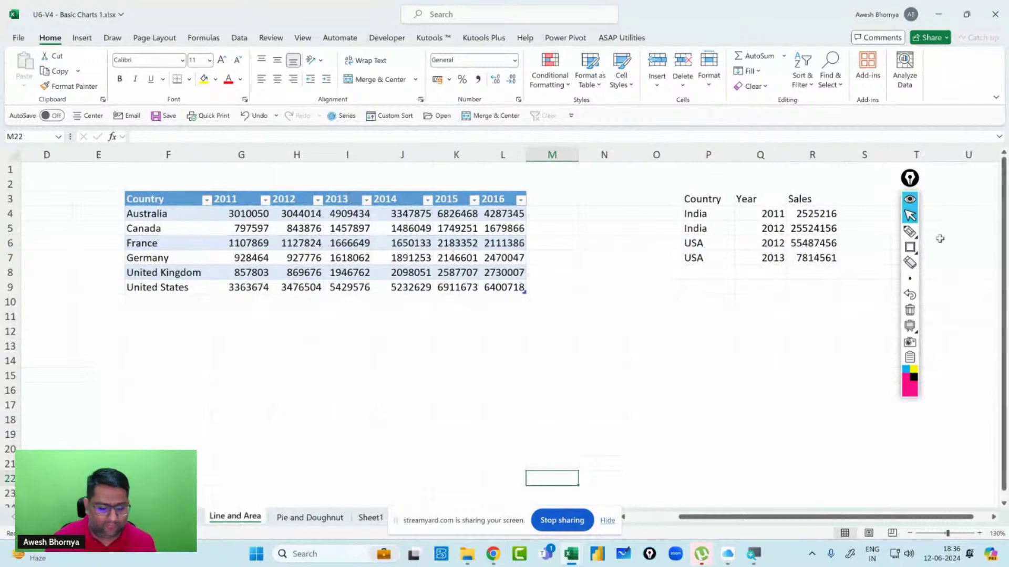
pyautogui.click(910, 233)
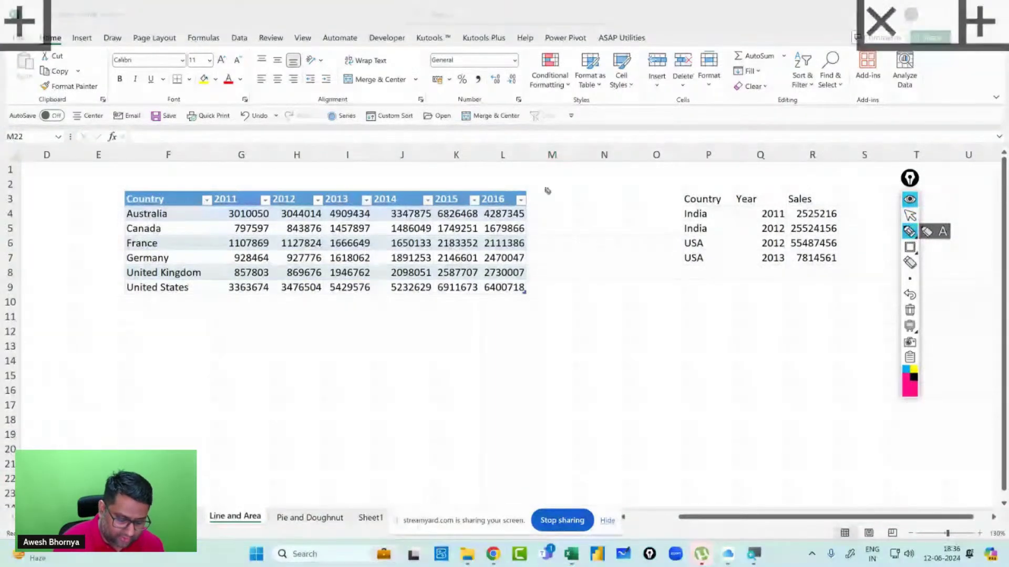
pyautogui.moveTo(560, 206); pyautogui.dragTo(579, 200)
pyautogui.moveTo(568, 201); pyautogui.dragTo(563, 230)
pyautogui.moveTo(583, 210)
pyautogui.mouseDown()
pyautogui.moveTo(585, 230)
pyautogui.moveTo(626, 231)
pyautogui.mouseUp()
pyautogui.moveTo(637, 221); pyautogui.dragTo(653, 231)
pyautogui.moveTo(545, 256); pyautogui.dragTo(674, 240)
pyautogui.moveTo(531, 194)
pyautogui.mouseDown()
pyautogui.moveTo(630, 169)
pyautogui.moveTo(666, 260)
pyautogui.mouseUp()
pyautogui.moveTo(538, 174); pyautogui.dragTo(546, 280)
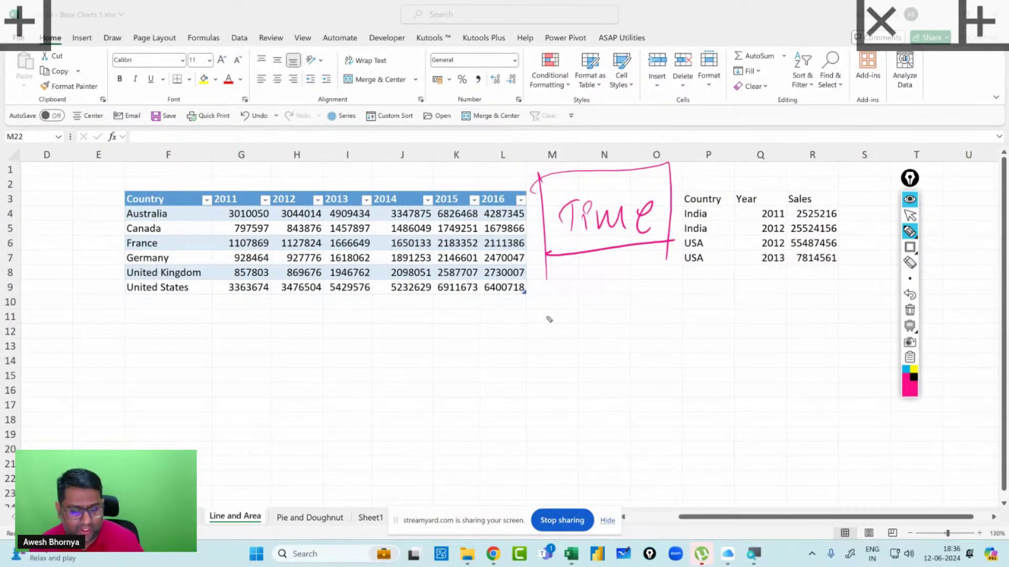
# Draw an arrow to the handwritten word and circle the 2011 to 2016 headings, clearing all the ink at the end.
pyautogui.moveTo(614, 309)
pyautogui.mouseDown()
pyautogui.moveTo(617, 245)
pyautogui.moveTo(634, 294)
pyautogui.mouseUp()
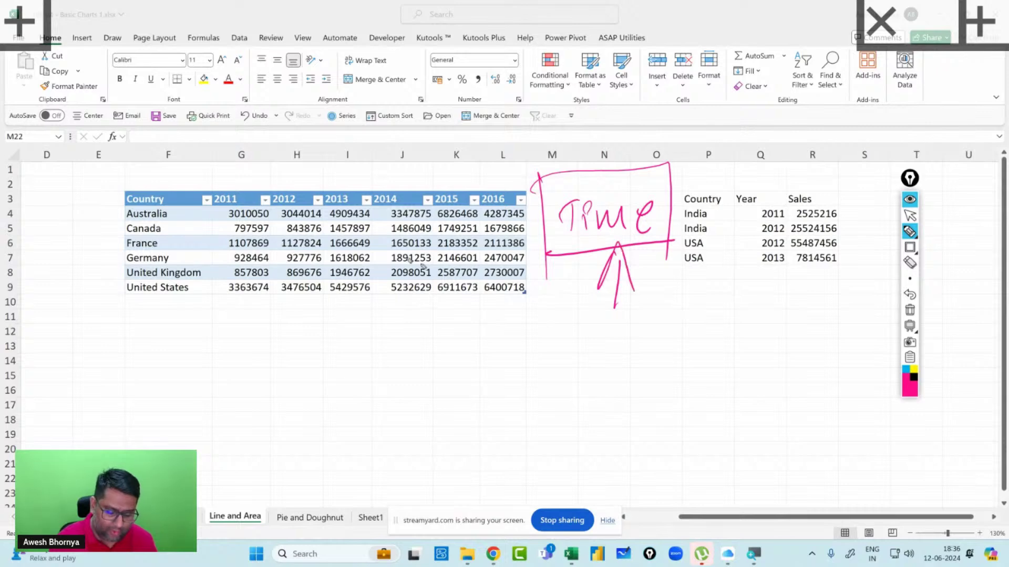
pyautogui.moveTo(235, 200)
pyautogui.mouseDown()
pyautogui.moveTo(198, 202)
pyautogui.moveTo(356, 211)
pyautogui.moveTo(575, 193)
pyautogui.moveTo(207, 192)
pyautogui.mouseUp()
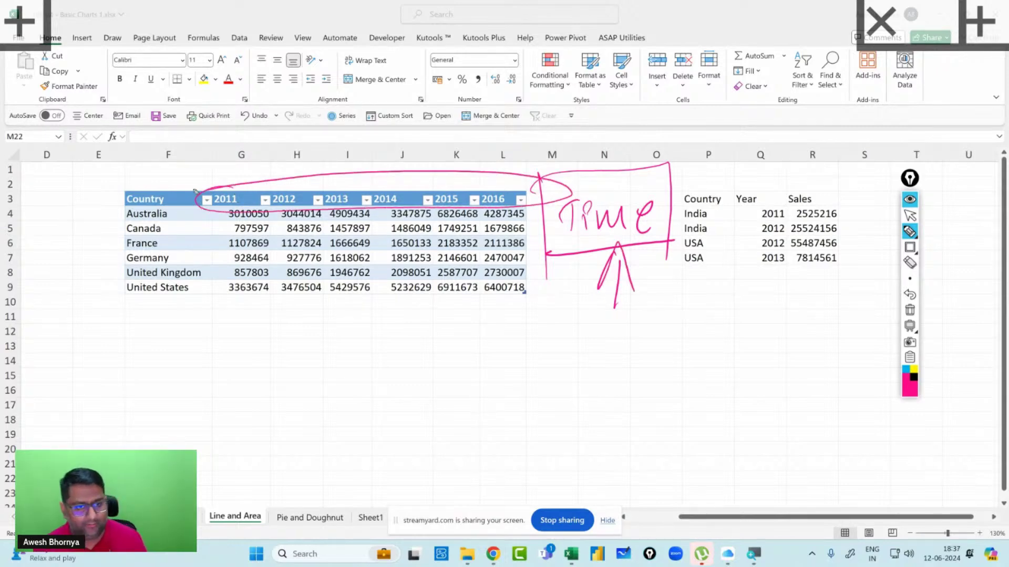
pyautogui.click(909, 310)
pyautogui.click(909, 216)
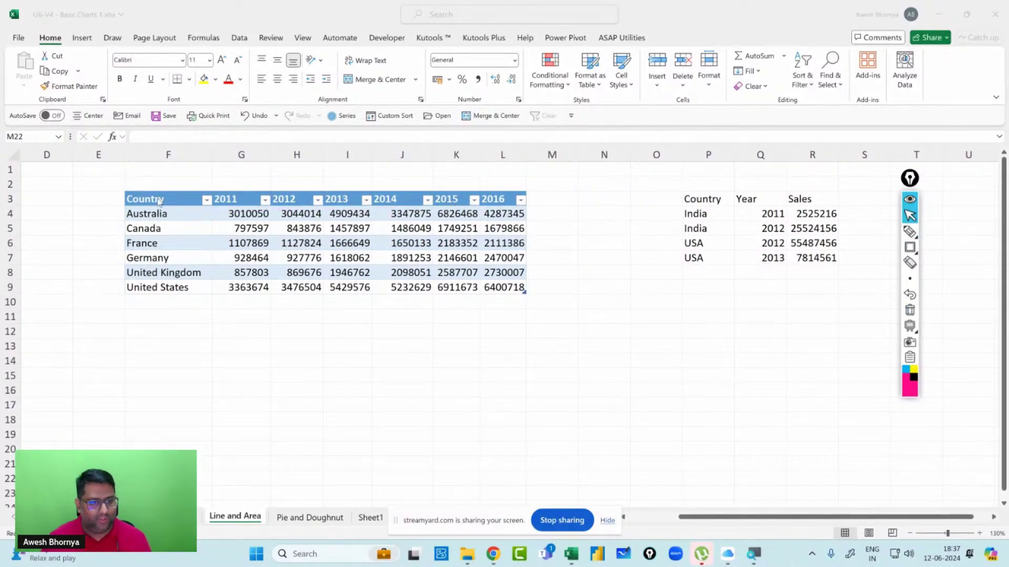
# Review the chart types recommended for the yearly country table, from the first suggestion to the last.
pyautogui.click(182, 198)
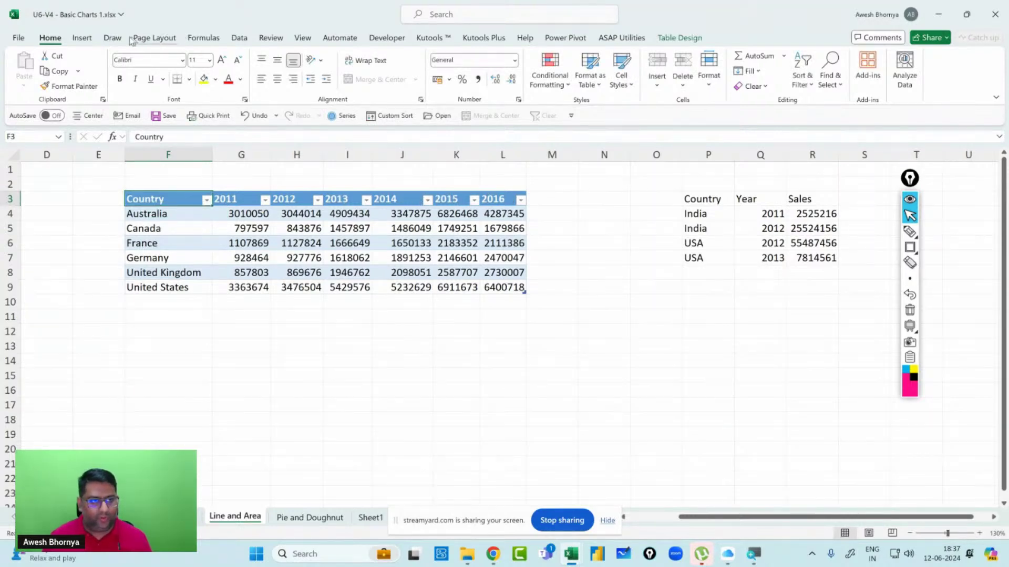
pyautogui.click(82, 38)
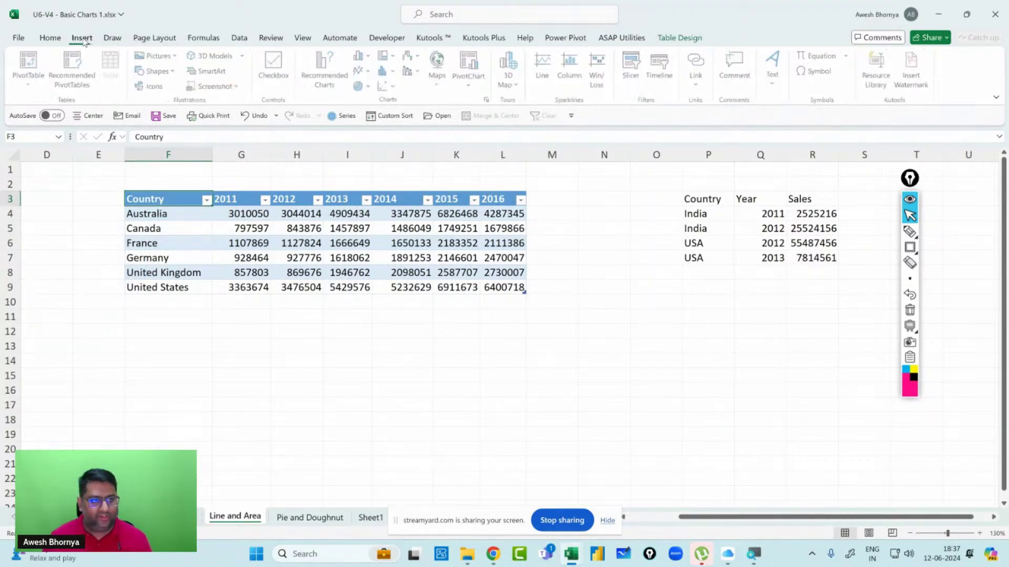
pyautogui.click(332, 86)
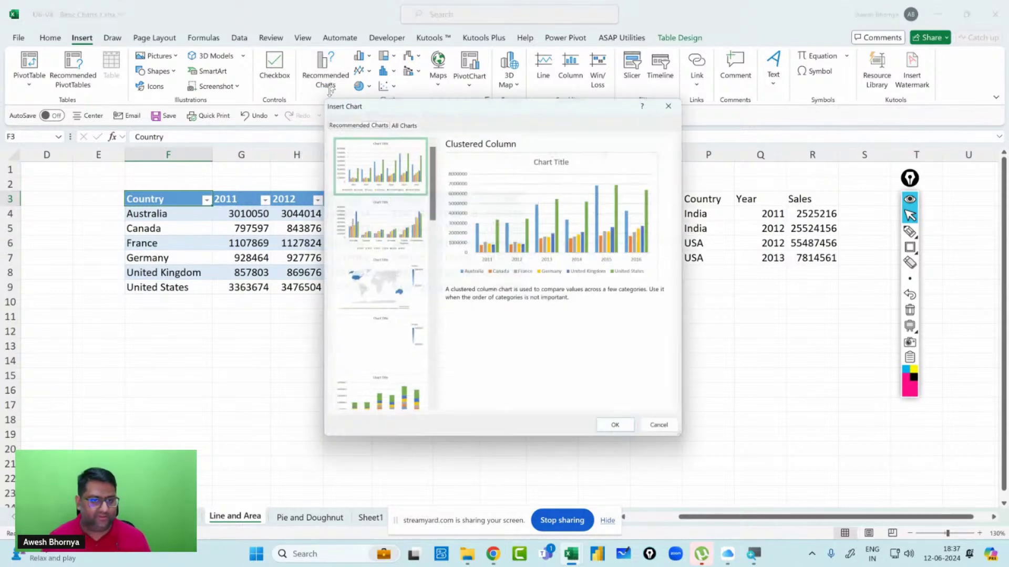
pyautogui.scroll(-2, 382, 339)
pyautogui.scroll(-5, 382, 339)
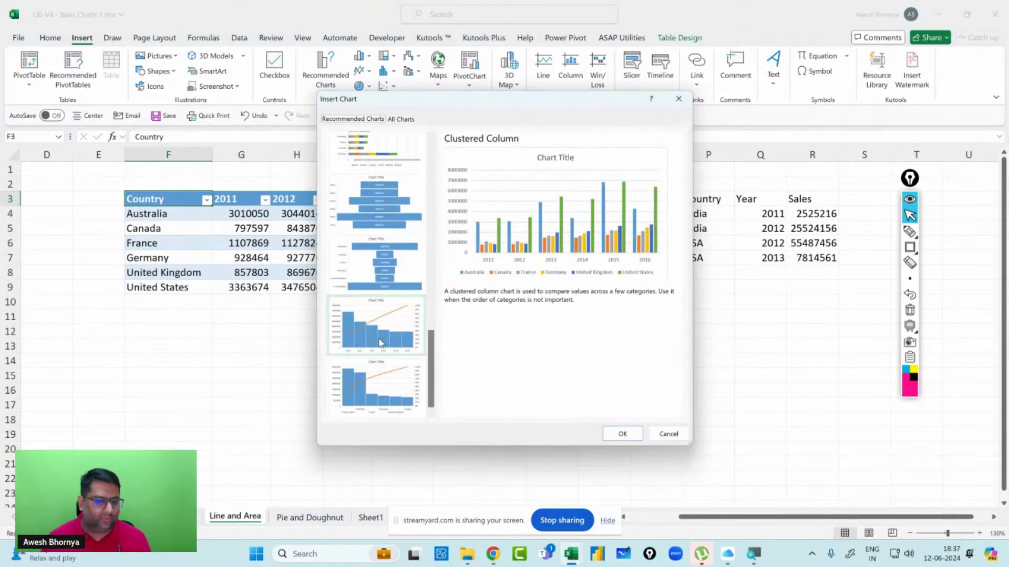
pyautogui.scroll(8, 382, 343)
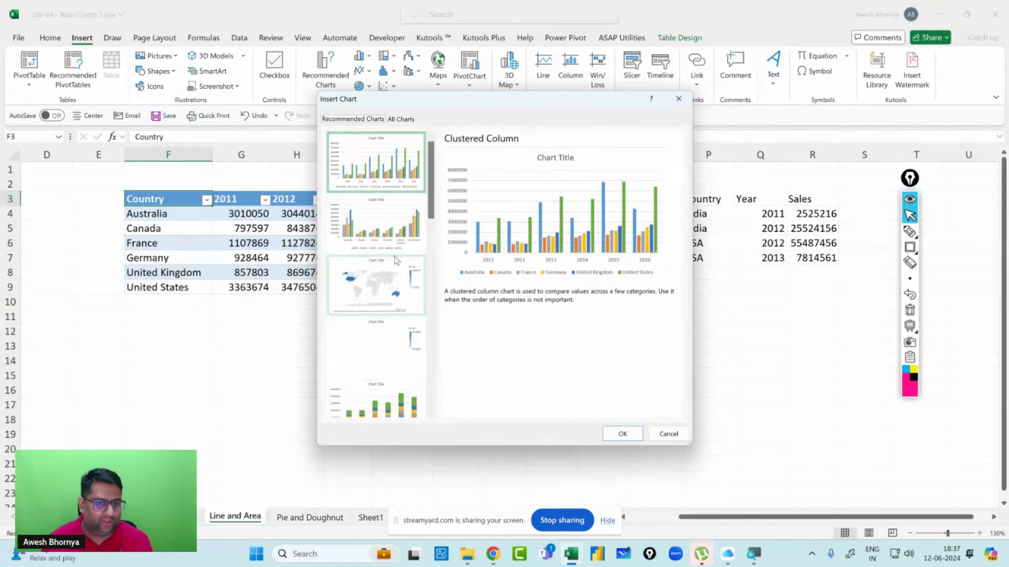
pyautogui.scroll(-5, 396, 260)
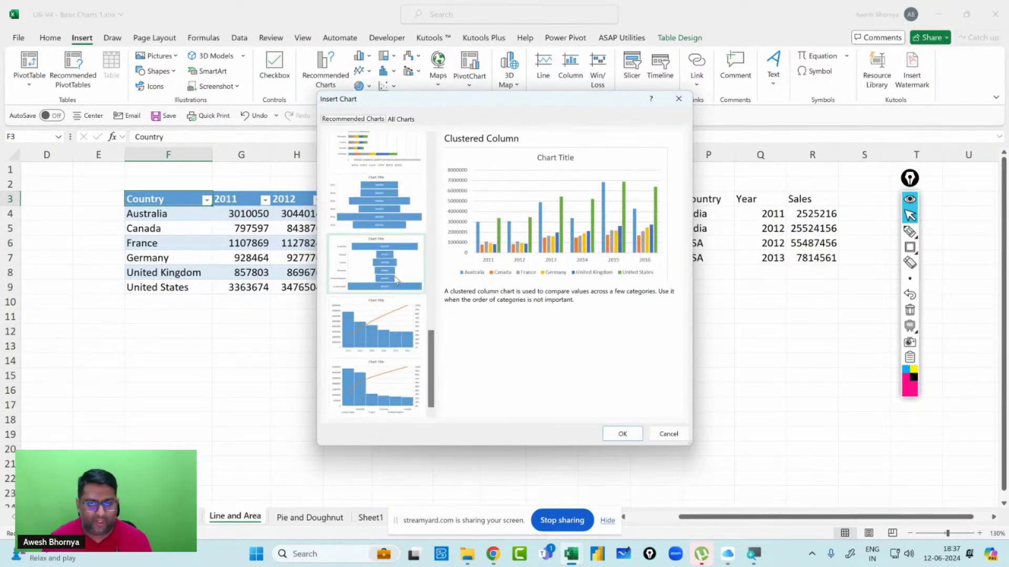
pyautogui.scroll(5, 402, 210)
# Show the Line charts among all chart types and preview the version with years along the horizontal axis.
pyautogui.click(401, 120)
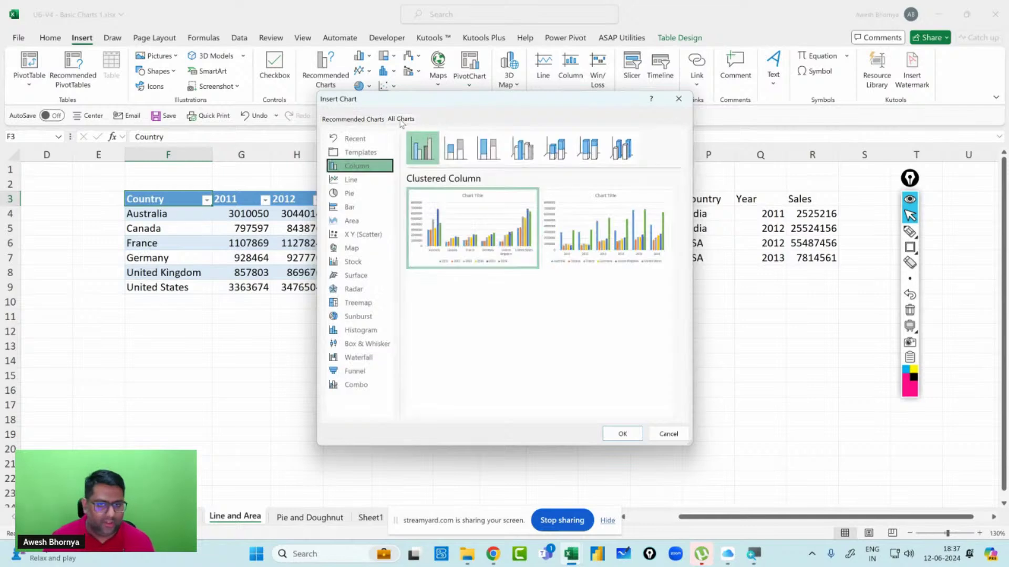
pyautogui.click(351, 180)
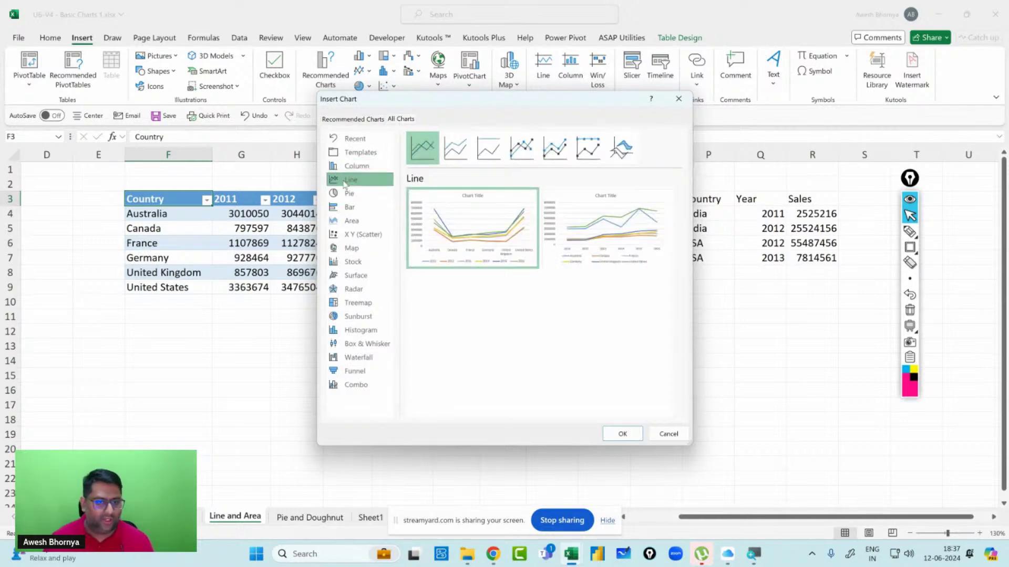
pyautogui.moveTo(639, 228)
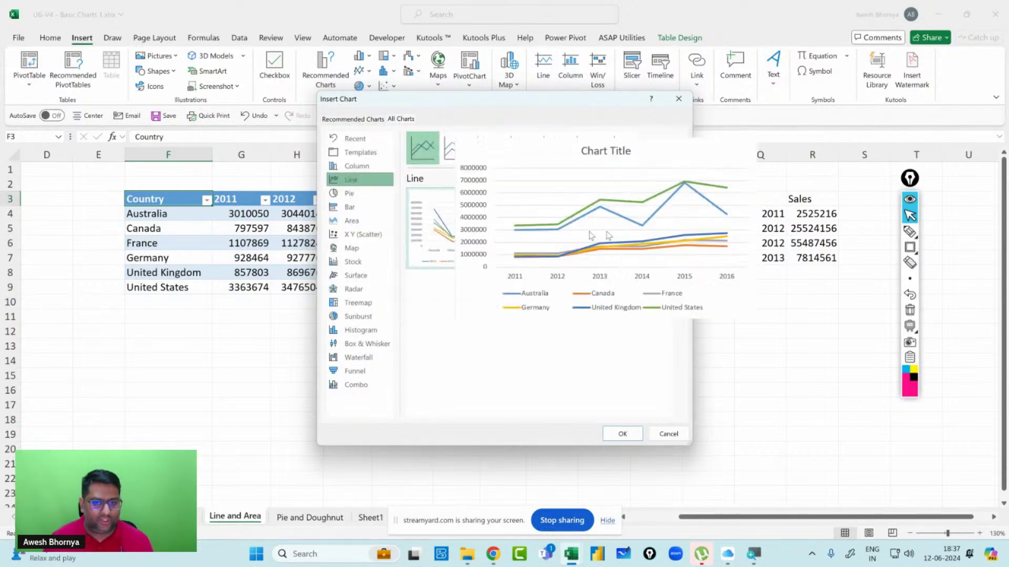
# Frame each of the two line chart previews with an ink rectangle, clearing the ink at the end.
pyautogui.click(910, 247)
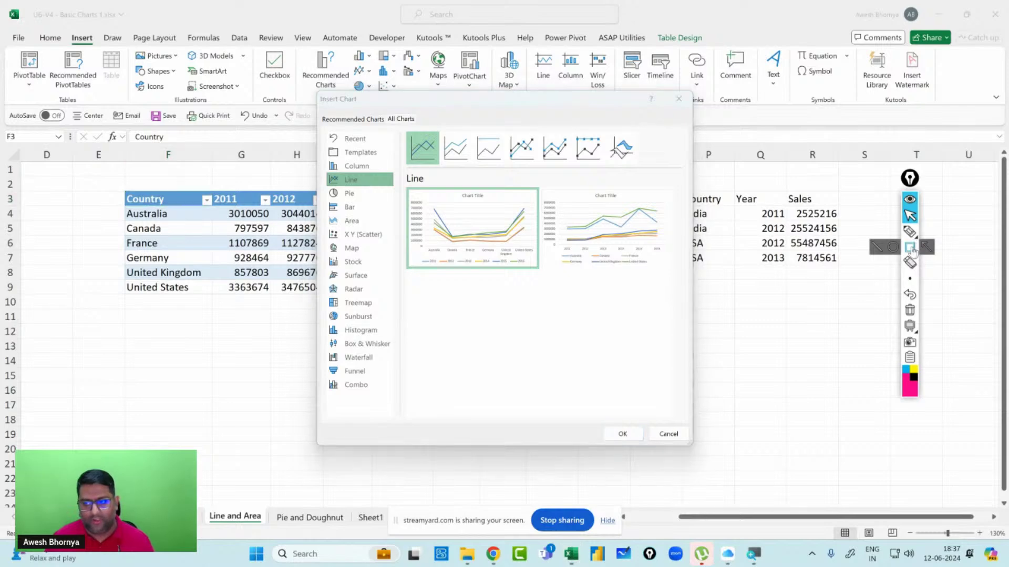
pyautogui.moveTo(401, 183); pyautogui.dragTo(544, 274)
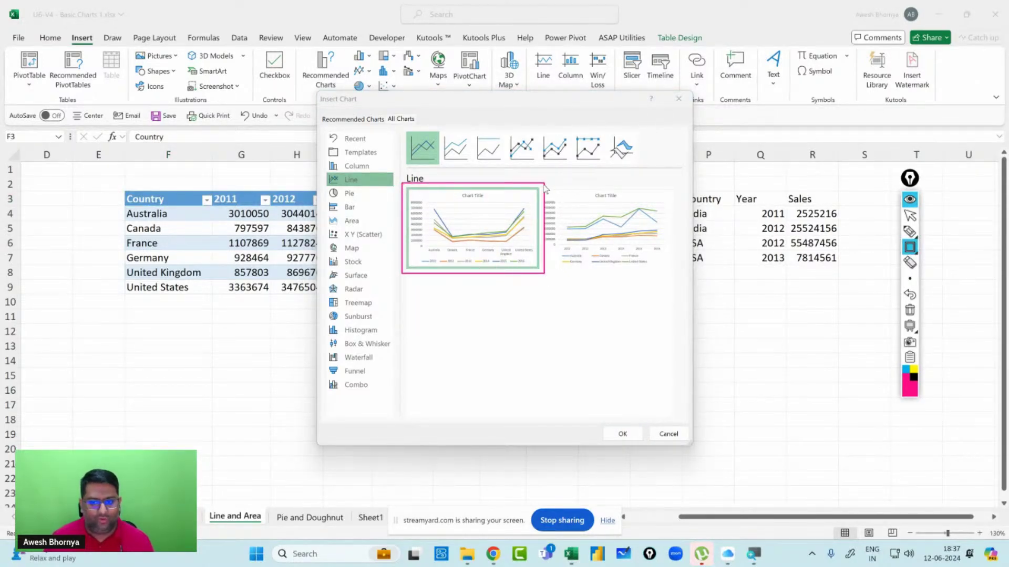
pyautogui.moveTo(544, 182)
pyautogui.mouseDown()
pyautogui.moveTo(552, 206)
pyautogui.moveTo(677, 279)
pyautogui.mouseUp()
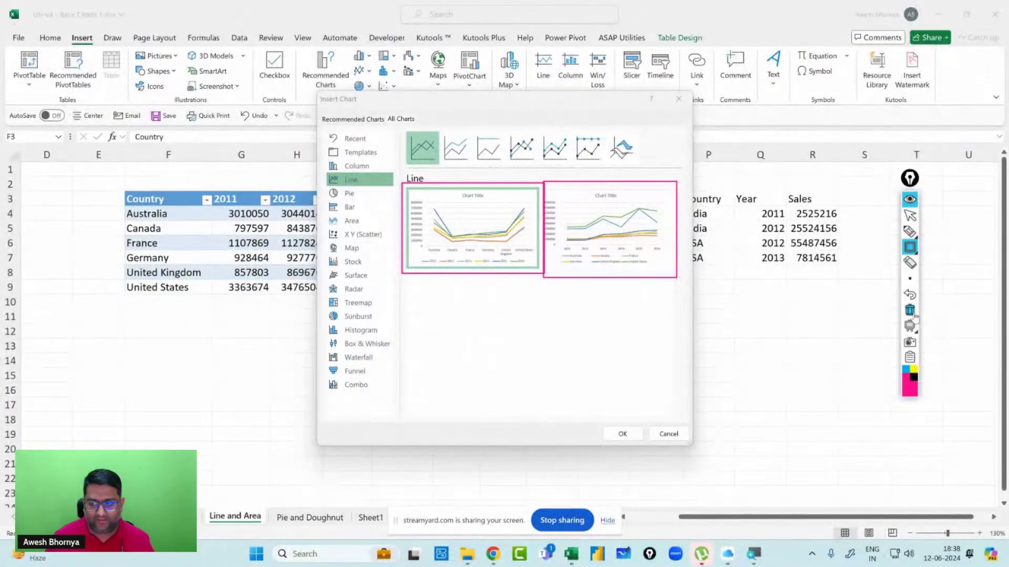
pyautogui.click(910, 311)
pyautogui.click(910, 215)
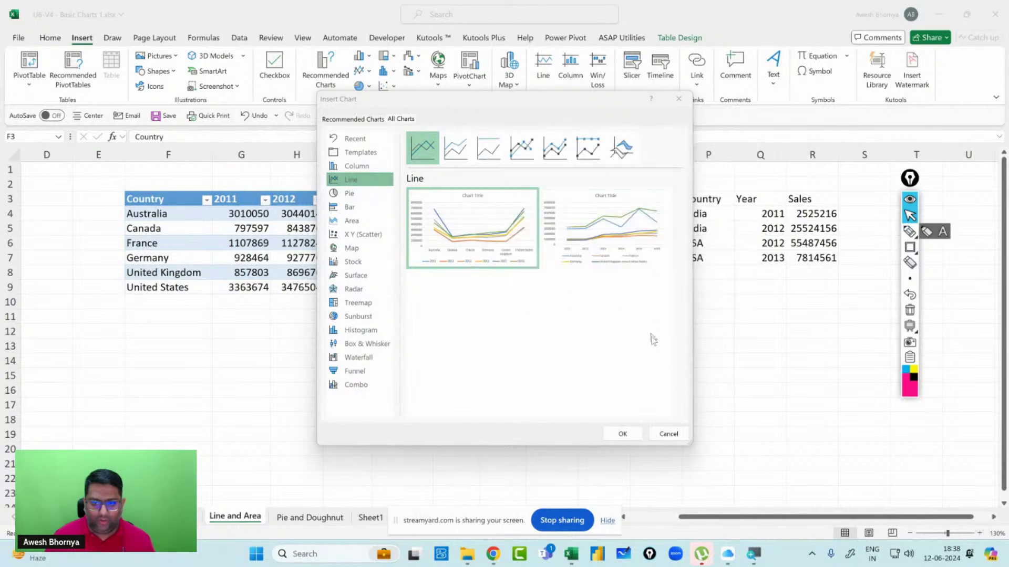
# Insert the line chart with years along the horizontal axis and one line per country, and place it over columns G to M.
pyautogui.click(605, 231)
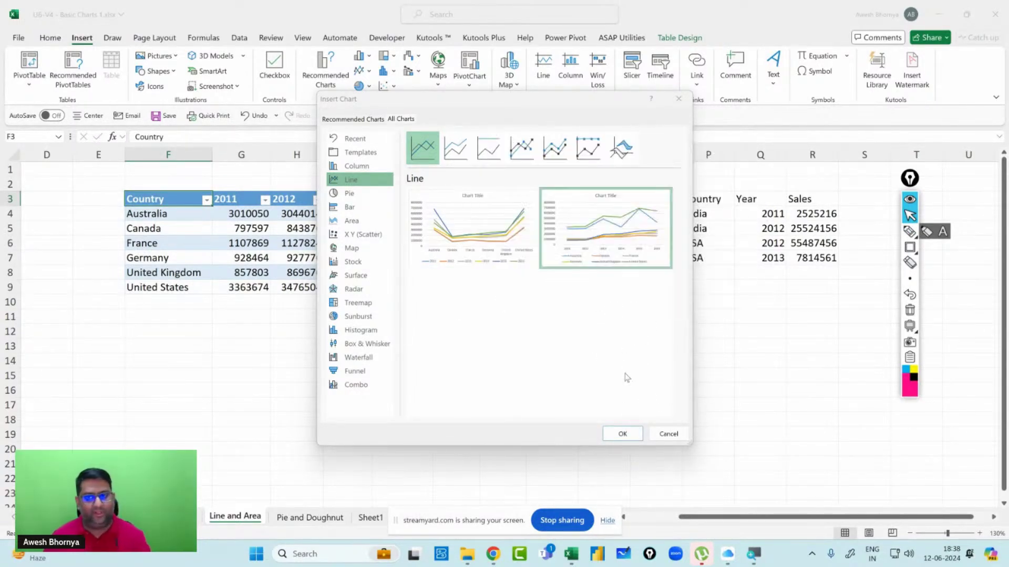
pyautogui.click(622, 434)
pyautogui.moveTo(599, 239); pyautogui.dragTo(501, 239)
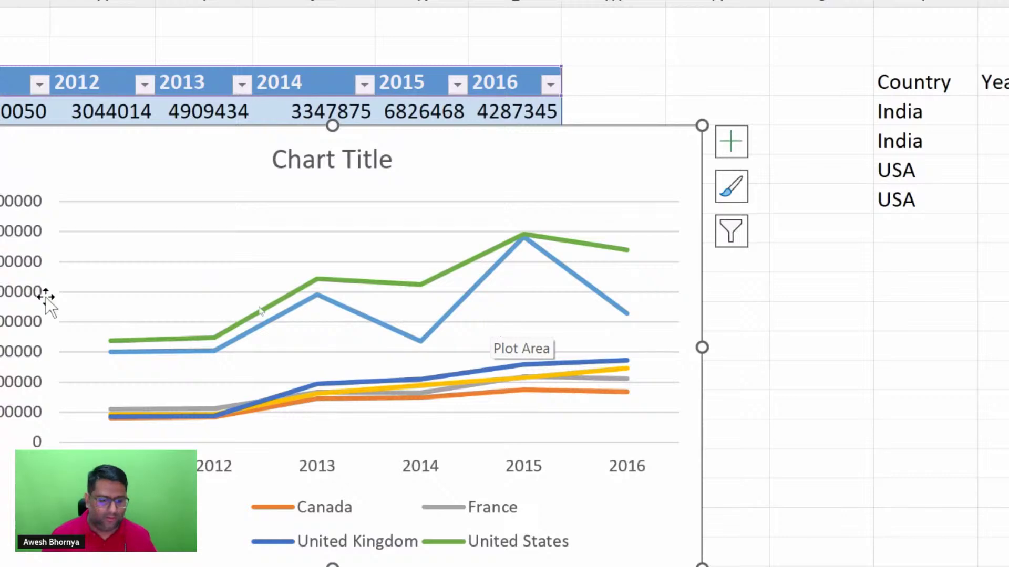
# Select the Australia line in the chart, open its data series formatting, and move the annotation toolbar out of the way.
pyautogui.click(414, 171)
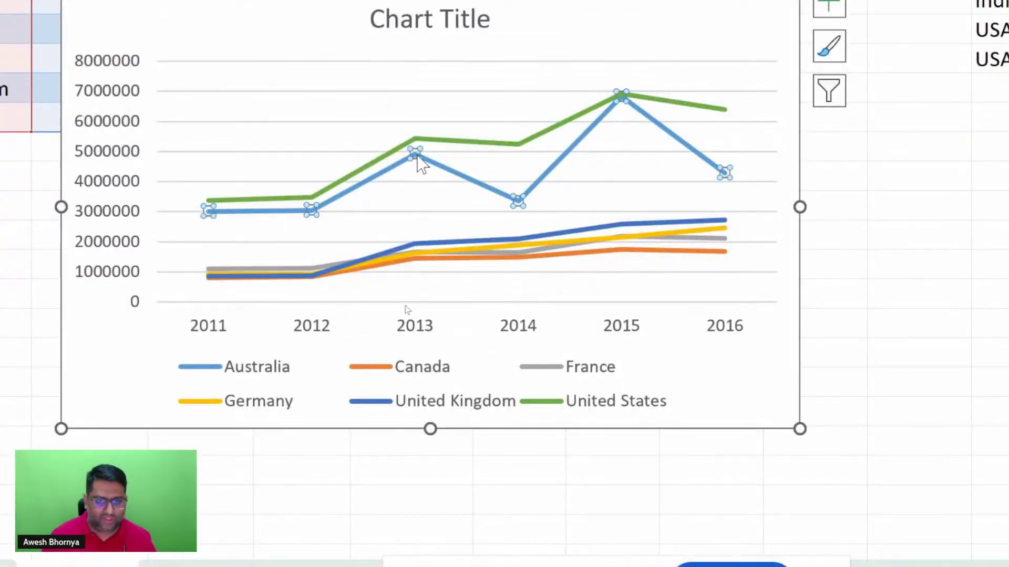
pyautogui.click(467, 183)
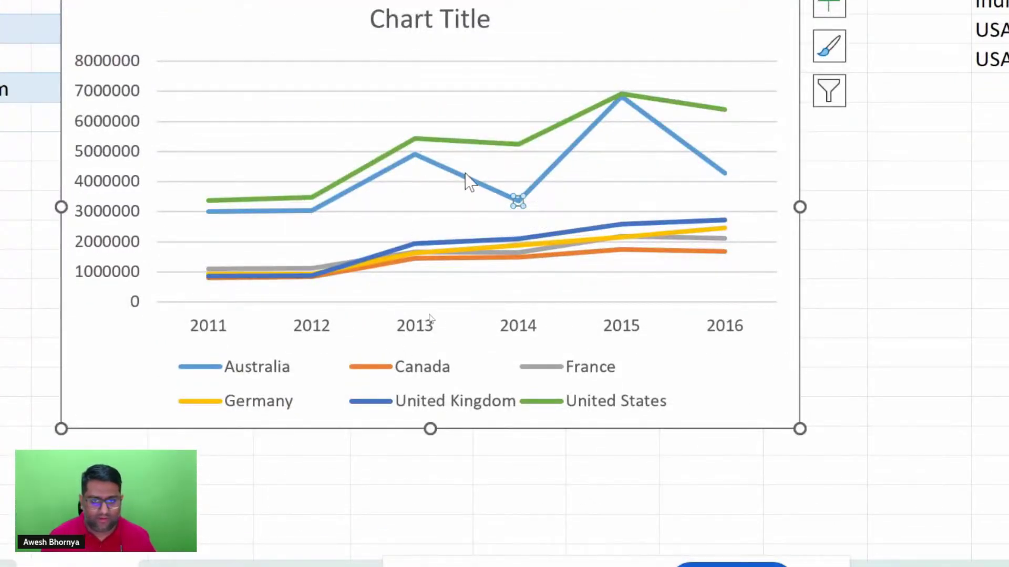
pyautogui.click(559, 163)
pyautogui.click(578, 167)
pyautogui.click(562, 161)
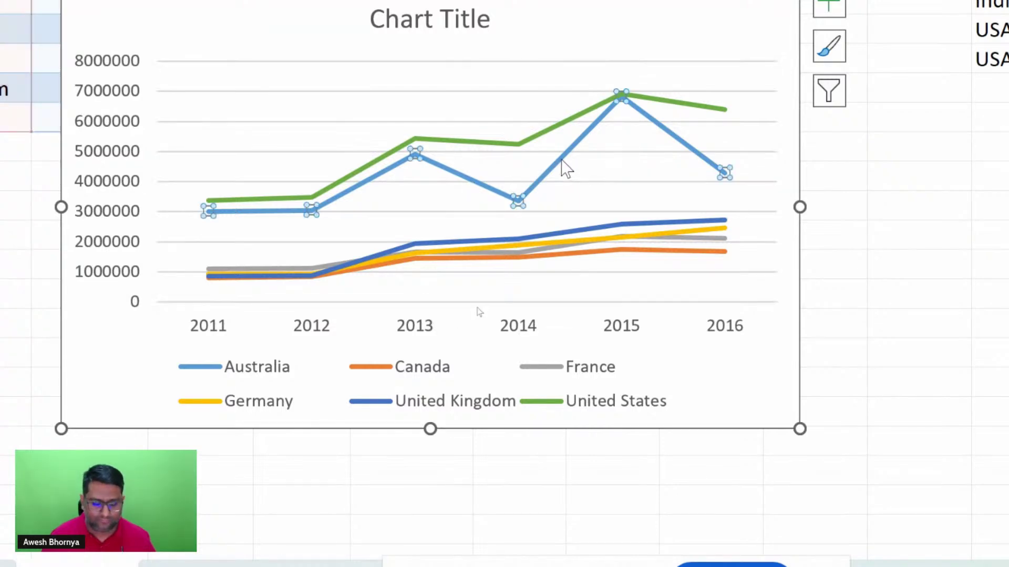
pyautogui.doubleClick(728, 174)
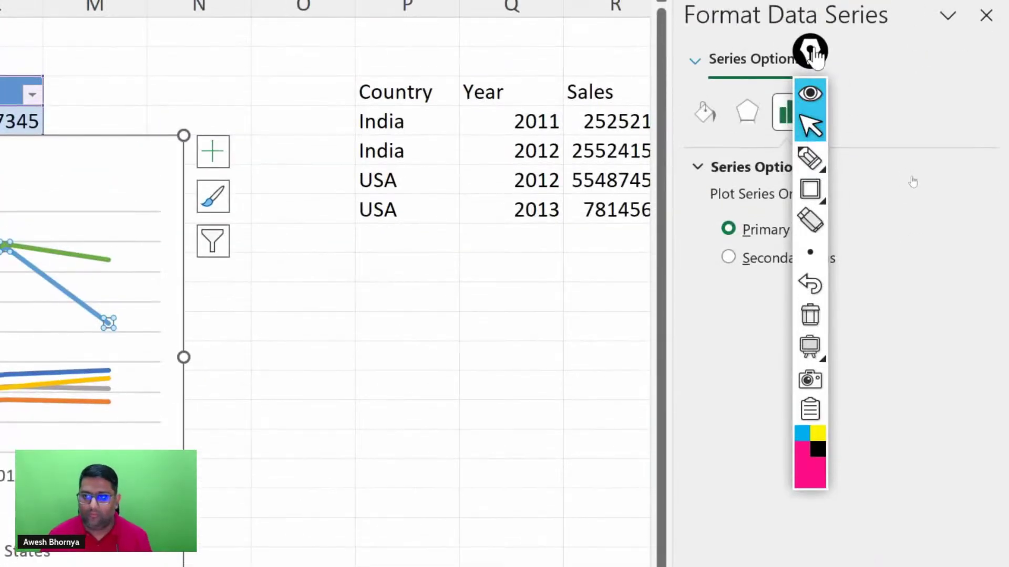
pyautogui.click(813, 52)
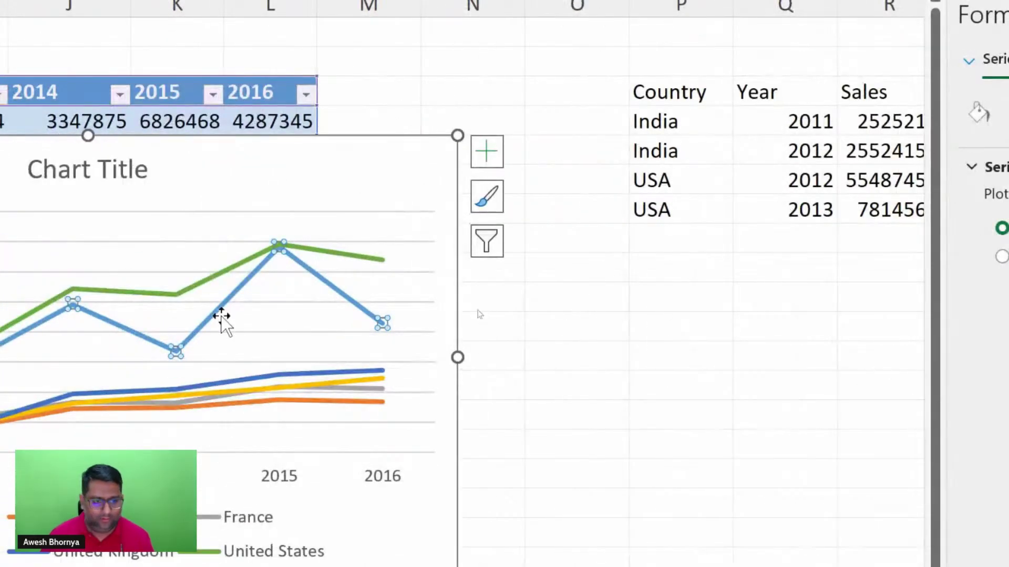
# Format only the 2014 to 2015 segment of the Australia line as a solid red line.
pyautogui.click(221, 320)
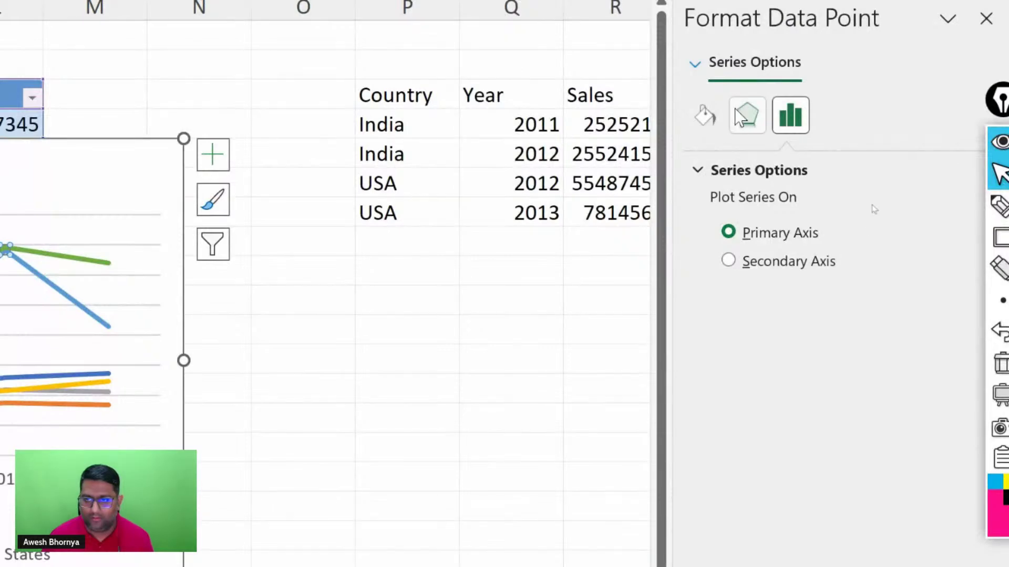
pyautogui.click(747, 115)
pyautogui.click(704, 118)
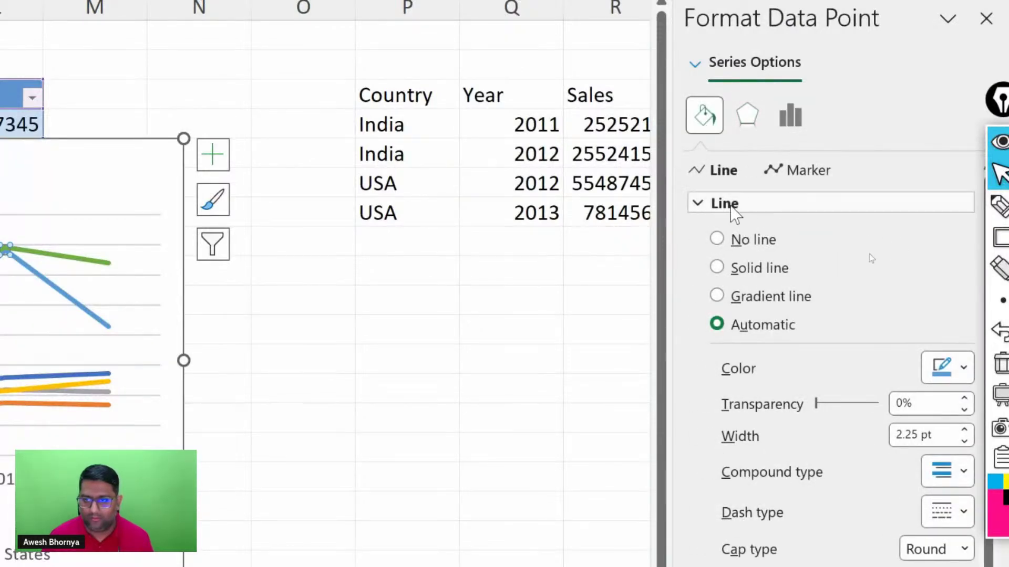
pyautogui.click(716, 268)
pyautogui.click(963, 368)
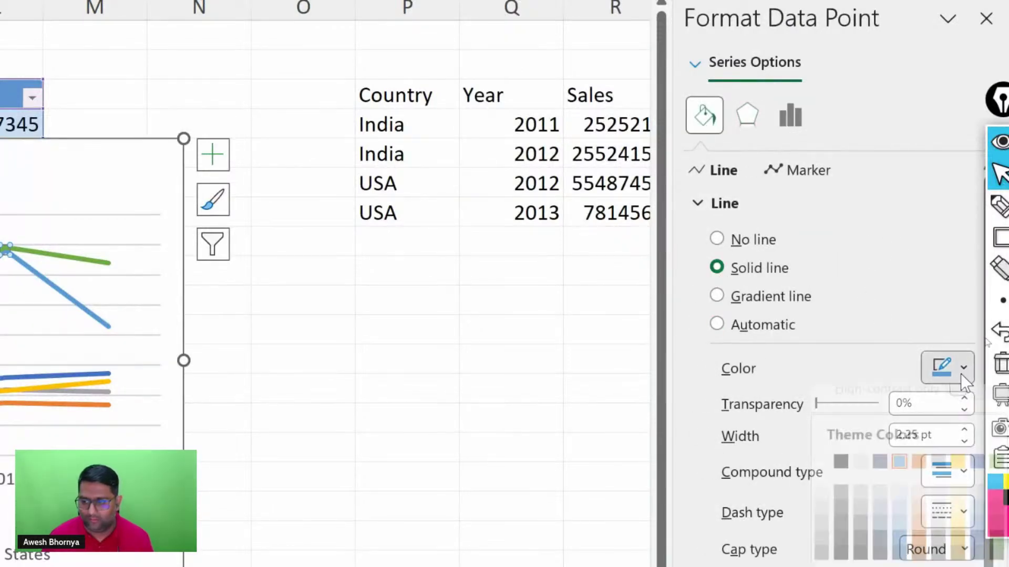
pyautogui.click(840, 559)
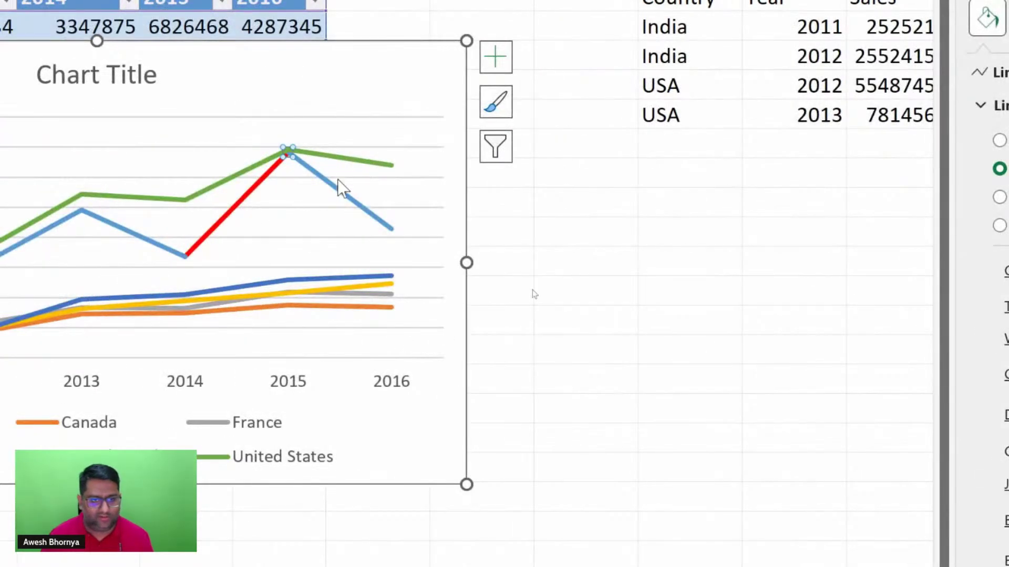
# Color the whole Australia line red and deselect the chart.
pyautogui.press('Right')
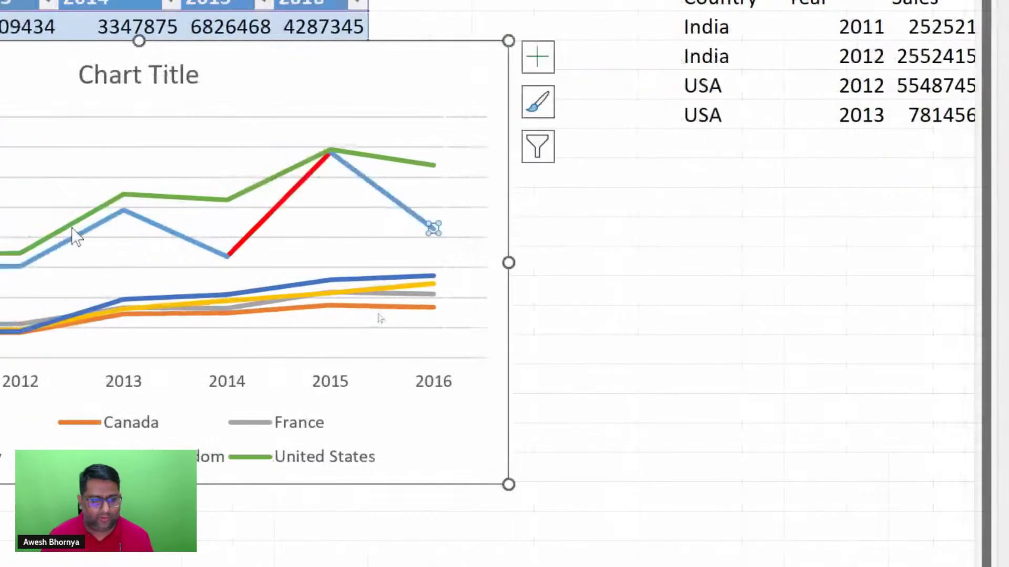
pyautogui.click(155, 234)
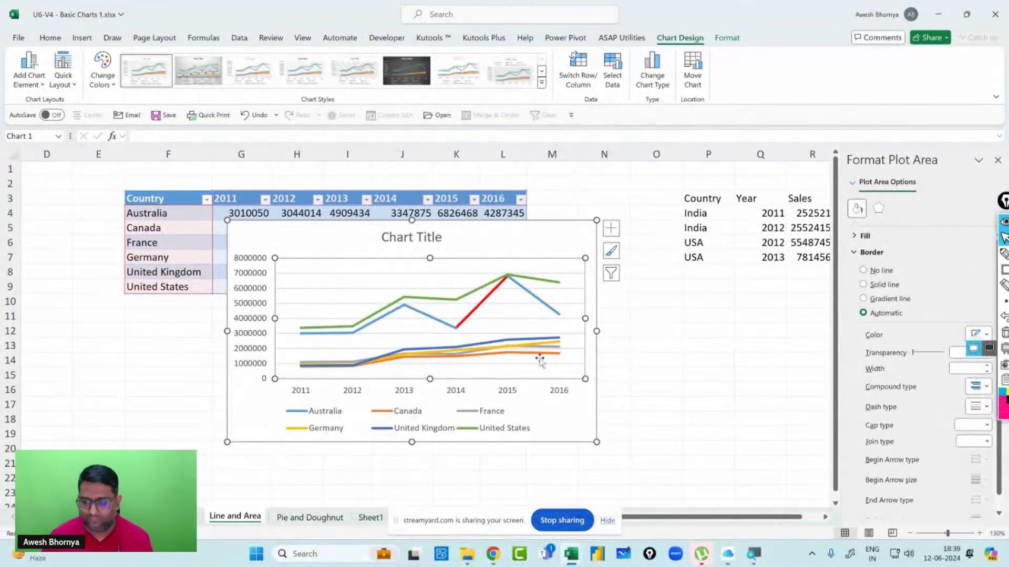
pyautogui.click(528, 293)
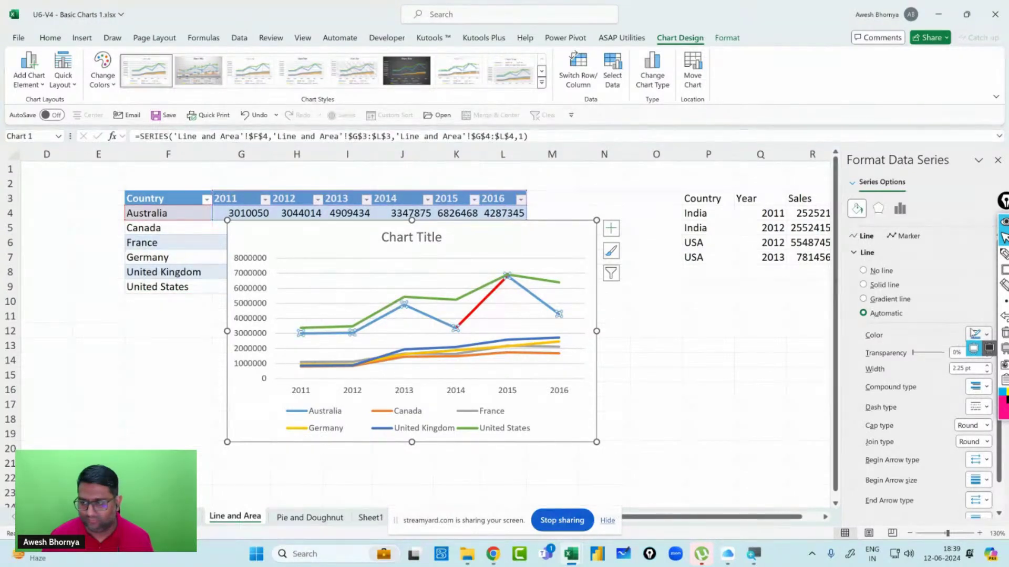
pyautogui.click(975, 334)
pyautogui.click(929, 473)
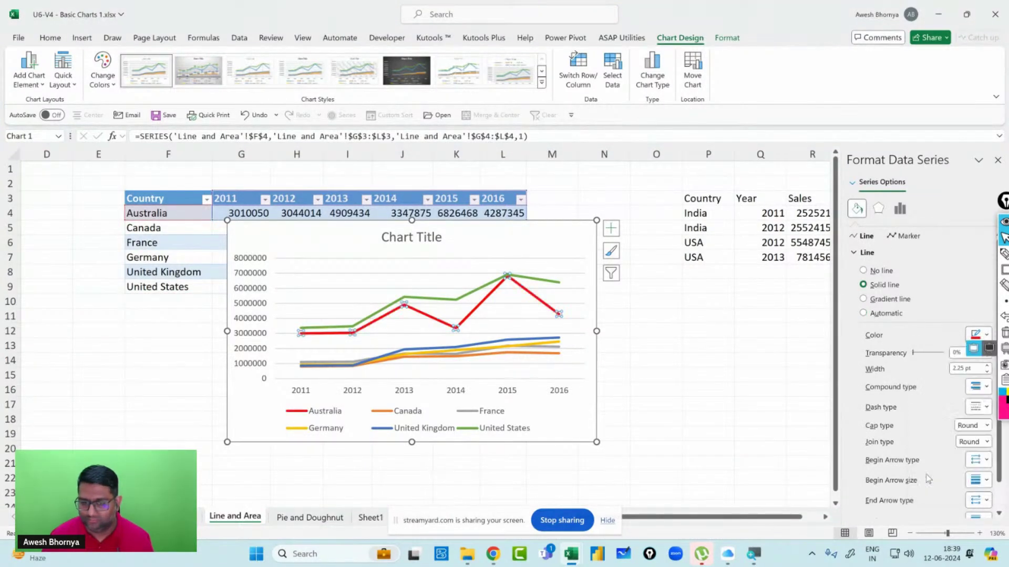
pyautogui.click(511, 334)
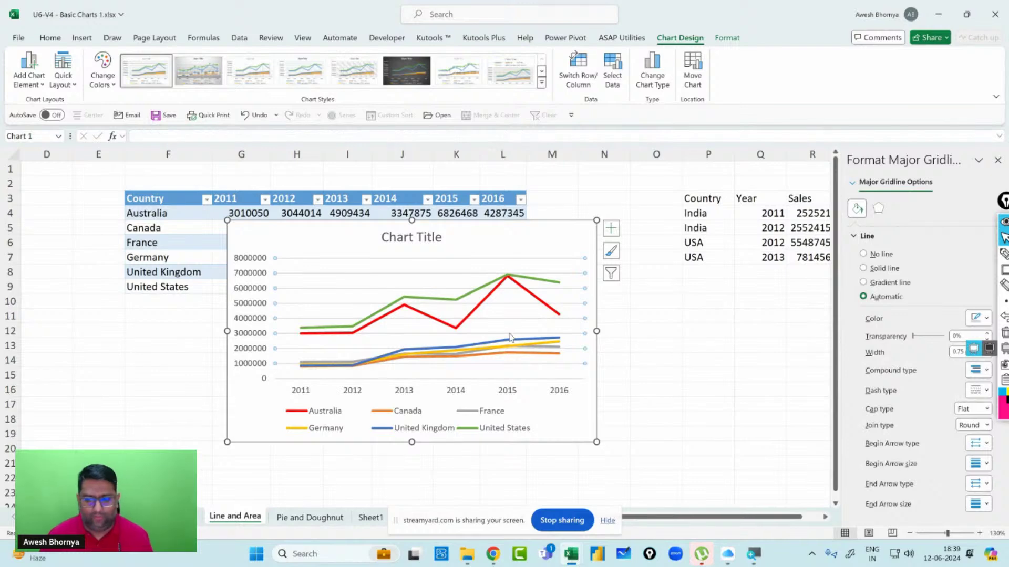
pyautogui.click(719, 371)
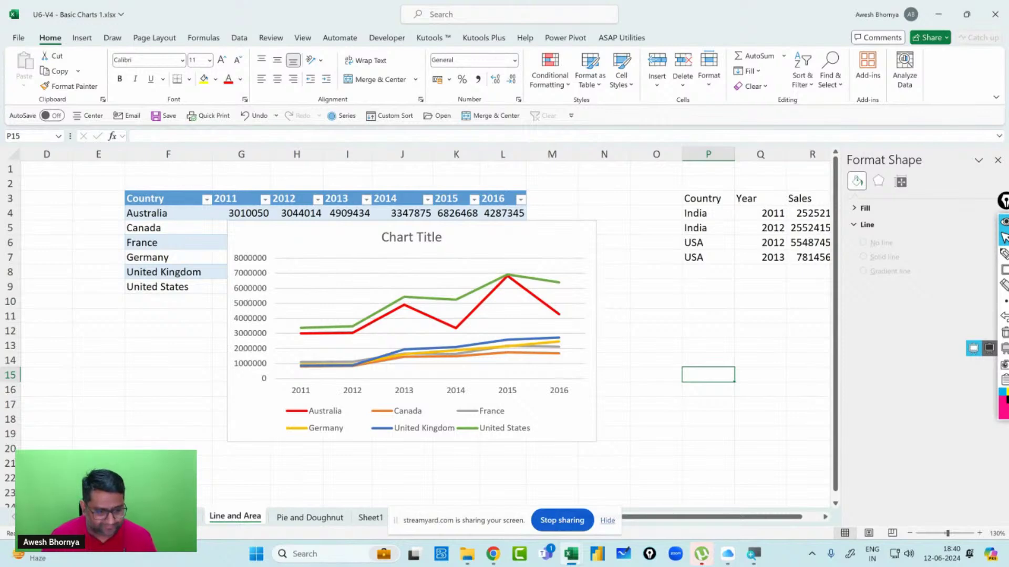
# On the sheet with the Country and Revenue table, handwrite a pair of axes labelled X and Y between the two tables.
pyautogui.hotkey('ctrl', 'pageup')
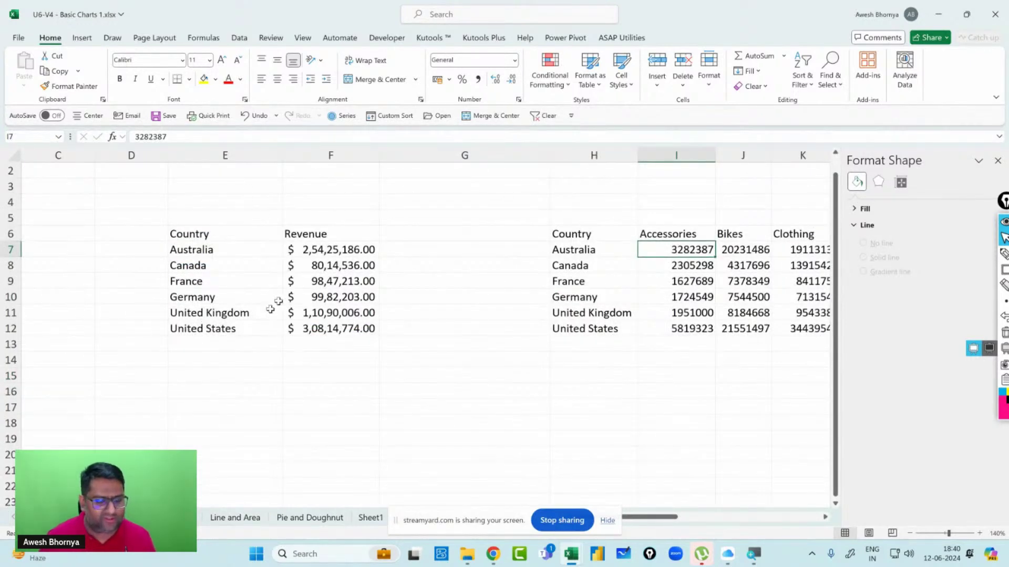
pyautogui.click(259, 253)
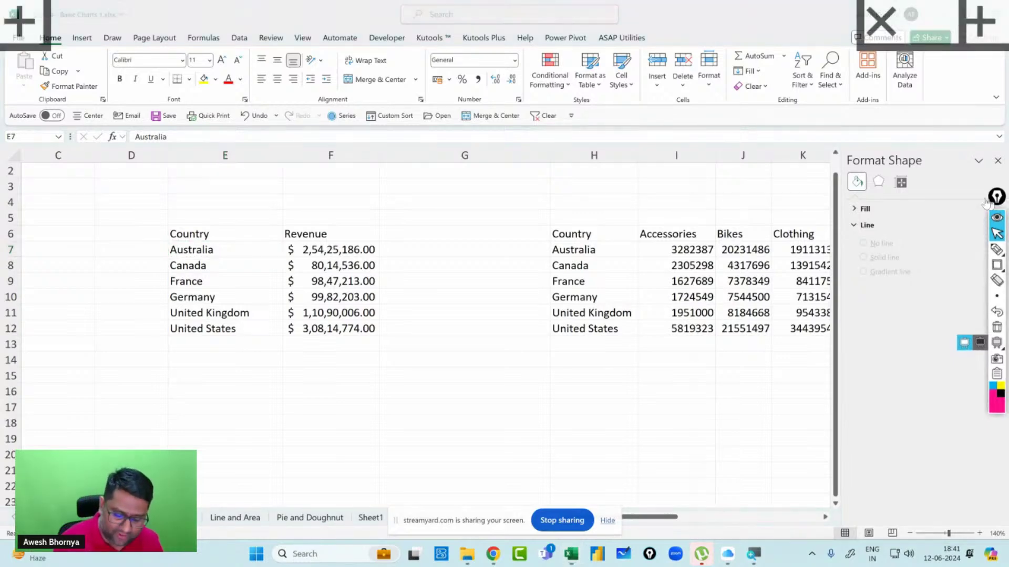
pyautogui.moveTo(1003, 201)
pyautogui.mouseDown()
pyautogui.moveTo(765, 178)
pyautogui.moveTo(531, 184)
pyautogui.mouseUp()
pyautogui.click(531, 233)
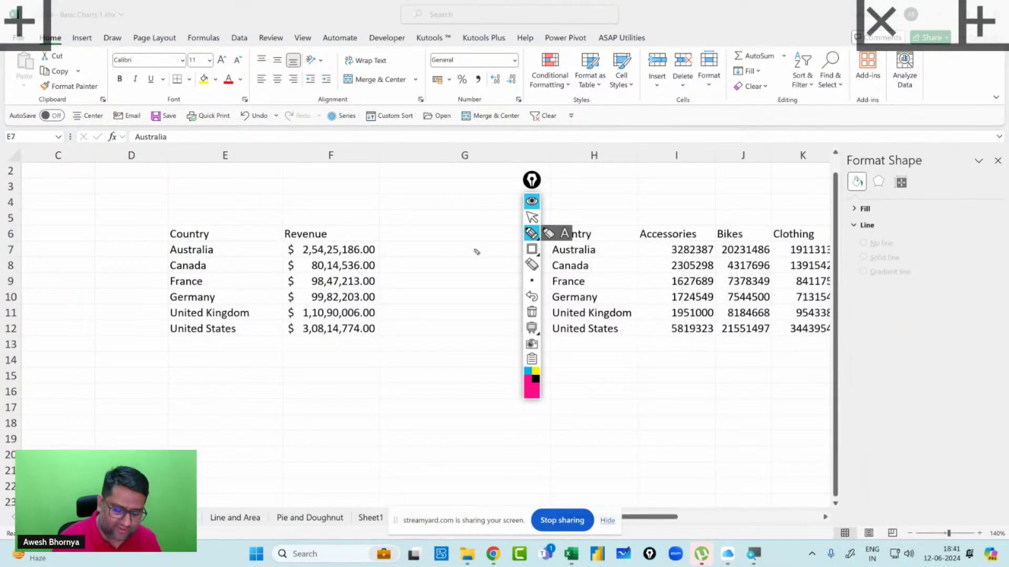
pyautogui.moveTo(421, 213)
pyautogui.mouseDown()
pyautogui.moveTo(483, 322)
pyautogui.moveTo(500, 318)
pyautogui.moveTo(493, 332)
pyautogui.mouseUp()
pyautogui.moveTo(494, 338)
pyautogui.mouseDown()
pyautogui.moveTo(479, 364)
pyautogui.moveTo(500, 363)
pyautogui.mouseUp()
pyautogui.moveTo(413, 225); pyautogui.dragTo(423, 214)
pyautogui.moveTo(400, 179)
pyautogui.mouseDown()
pyautogui.moveTo(420, 169)
pyautogui.moveTo(428, 220)
pyautogui.mouseUp()
pyautogui.moveTo(403, 202); pyautogui.dragTo(429, 218)
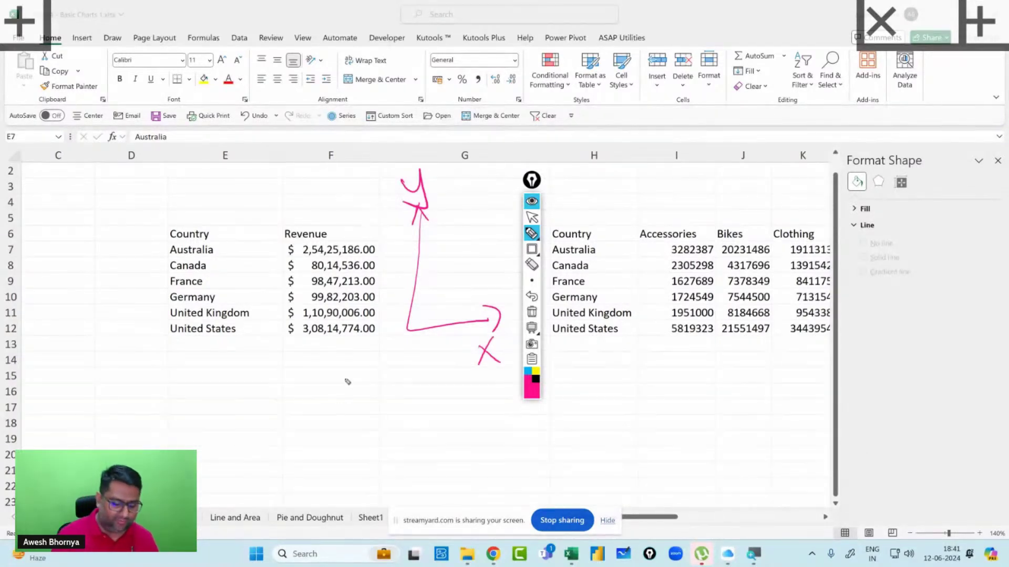
# Sketch a pie circle divided into five slices below the Revenue table, with an arrow pointing outward from it.
pyautogui.moveTo(347, 379)
pyautogui.mouseDown()
pyautogui.moveTo(376, 489)
pyautogui.moveTo(277, 385)
pyautogui.moveTo(321, 432)
pyautogui.mouseUp()
pyautogui.moveTo(325, 429); pyautogui.dragTo(336, 371)
pyautogui.moveTo(321, 432)
pyautogui.mouseDown()
pyautogui.moveTo(286, 490)
pyautogui.moveTo(357, 482)
pyautogui.moveTo(408, 402)
pyautogui.mouseUp()
pyautogui.moveTo(381, 453)
pyautogui.mouseDown()
pyautogui.moveTo(456, 465)
pyautogui.moveTo(447, 489)
pyautogui.mouseUp()
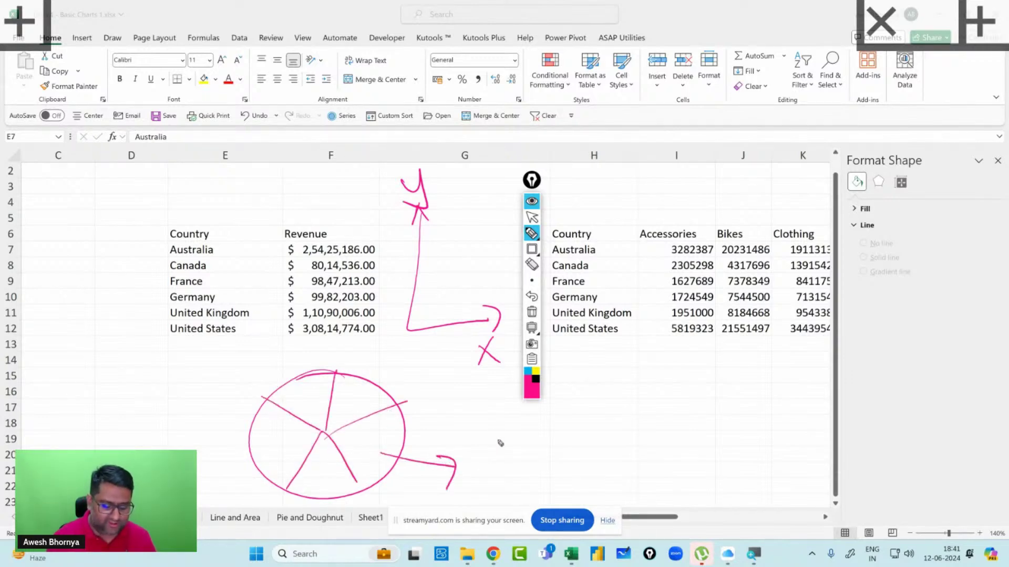
# Sketch a second circle beyond the pie's arrow and retrace the edges of one pie slice.
pyautogui.moveTo(499, 442); pyautogui.dragTo(491, 443)
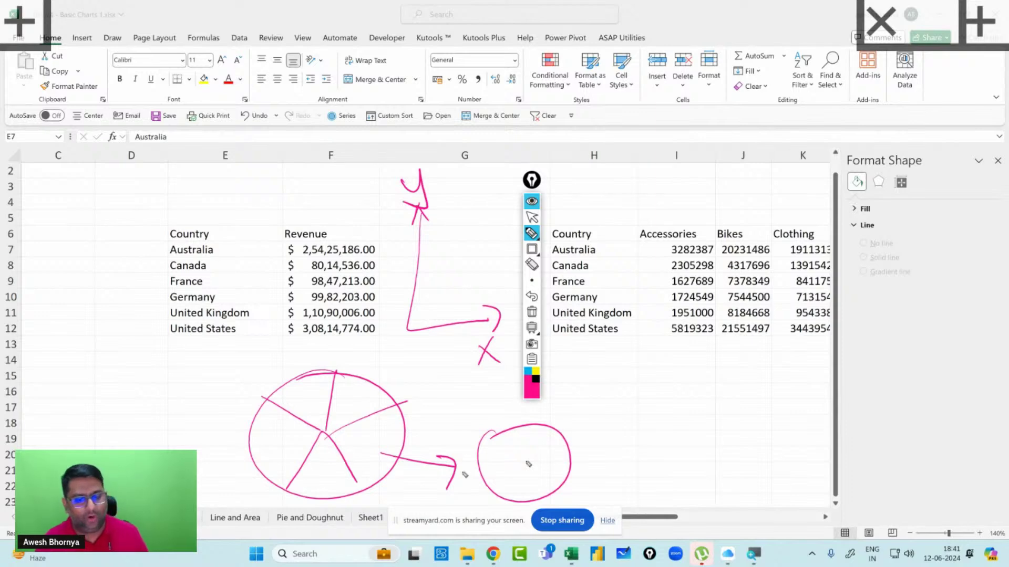
pyautogui.moveTo(322, 439); pyautogui.dragTo(365, 508)
pyautogui.moveTo(316, 436)
pyautogui.mouseDown()
pyautogui.moveTo(389, 406)
pyautogui.moveTo(409, 449)
pyautogui.mouseUp()
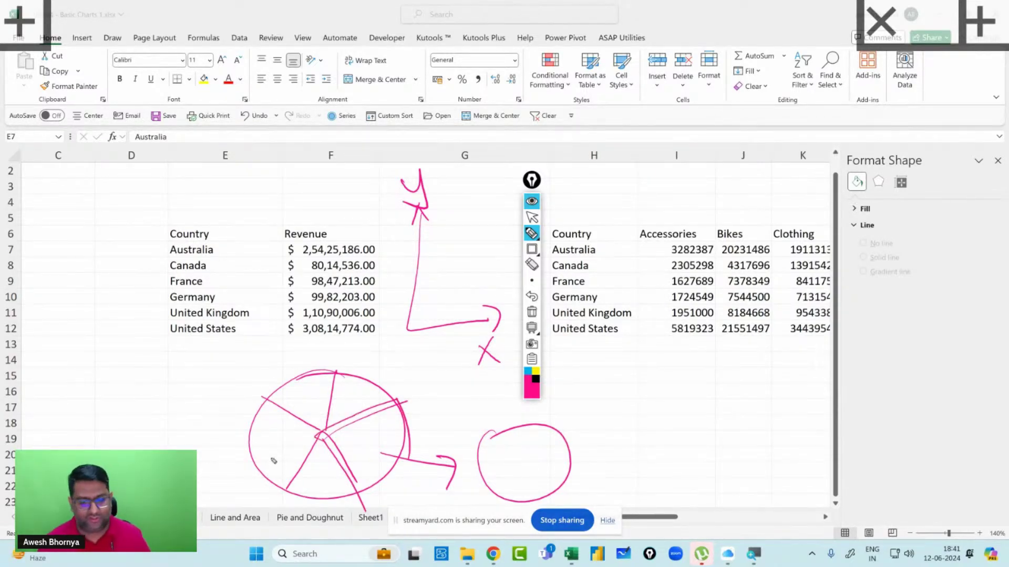
# Erase all handwritten annotations from the sheet and return to the normal pointer.
pyautogui.click(533, 312)
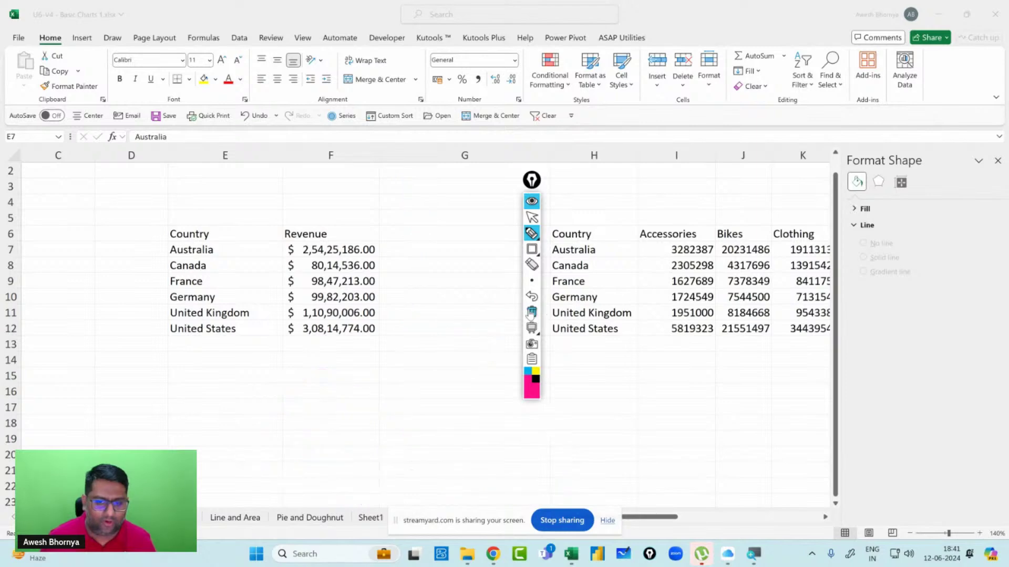
pyautogui.click(532, 217)
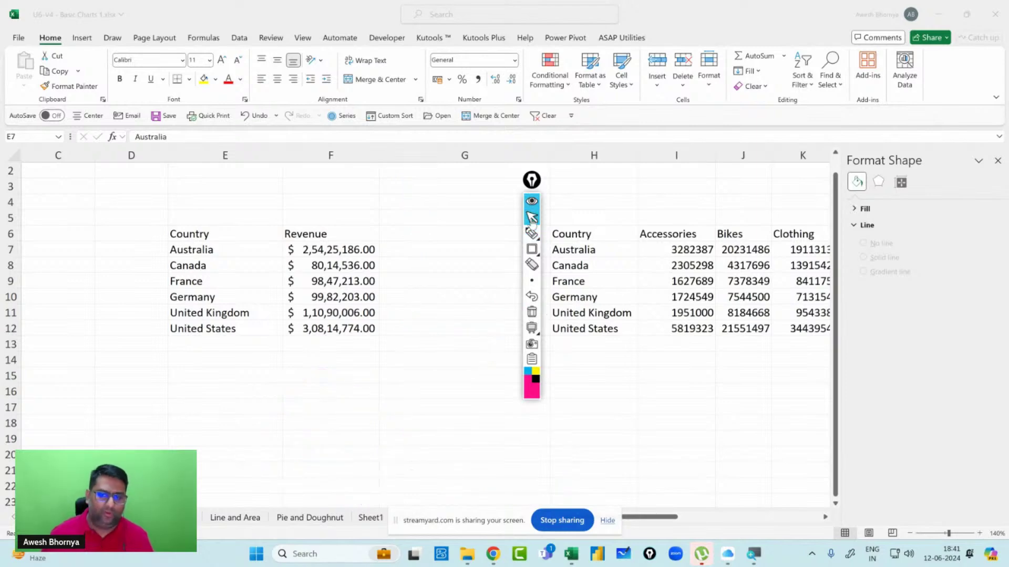
# Insert a 2-D pie chart of Revenue by Country and move the annotation toolbar clear of the chart.
pyautogui.click(298, 283)
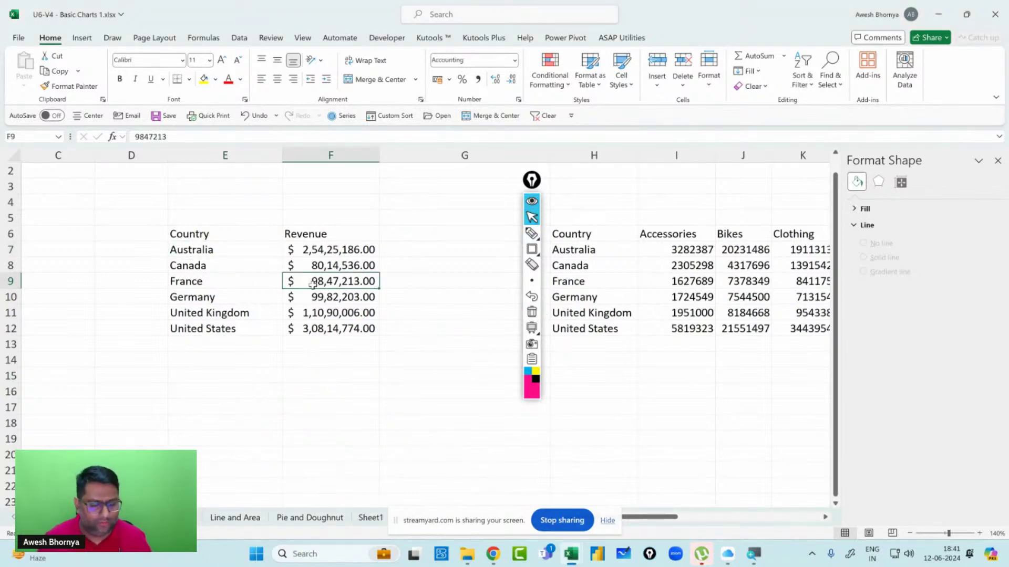
pyautogui.click(89, 44)
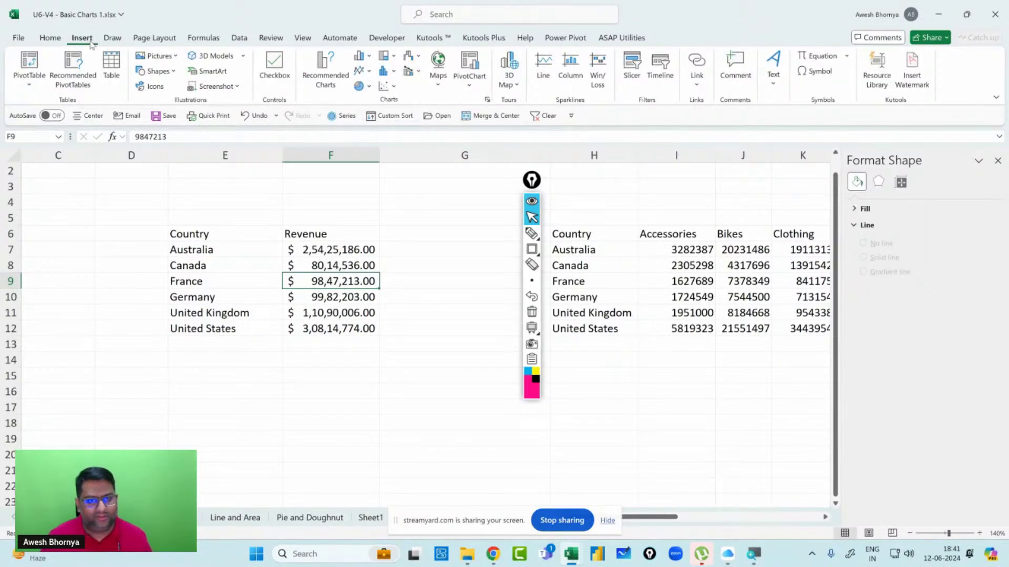
pyautogui.click(366, 88)
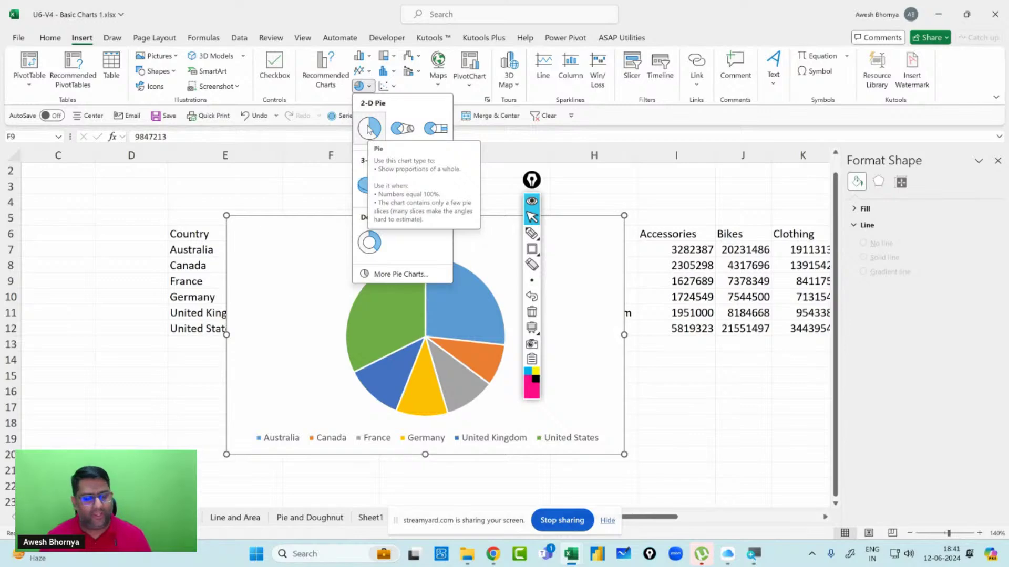
pyautogui.click(369, 129)
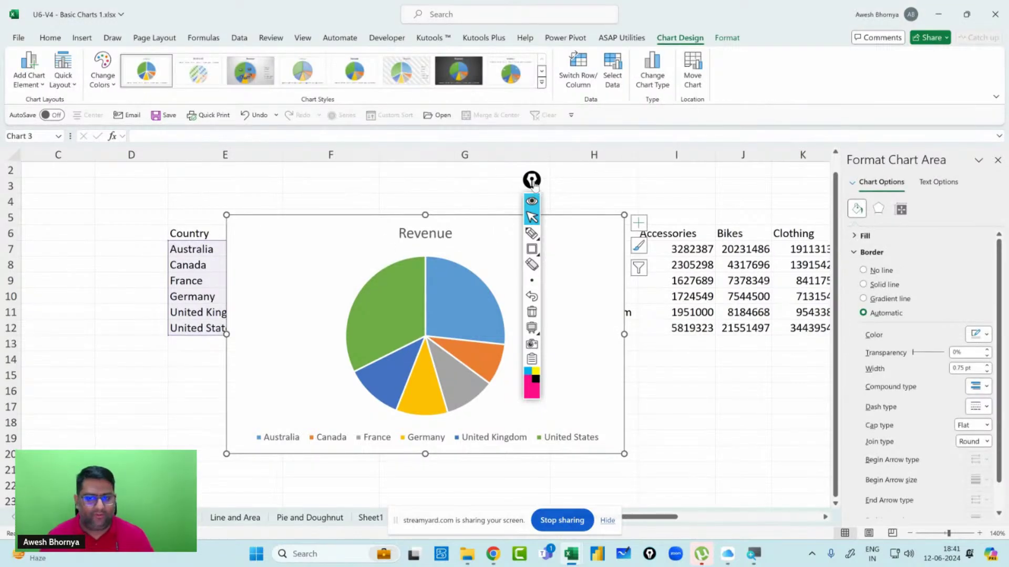
pyautogui.moveTo(531, 180); pyautogui.dragTo(796, 219)
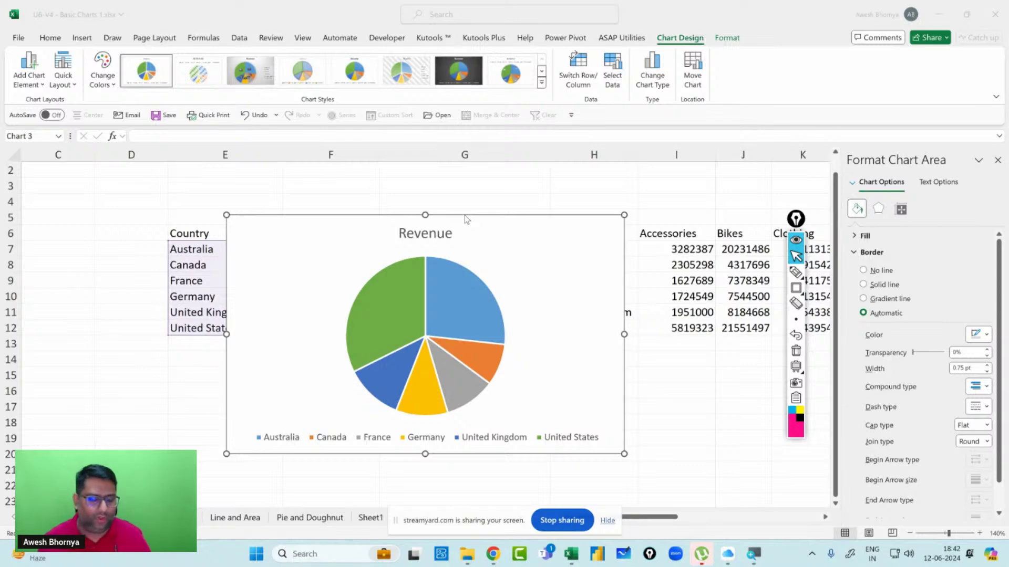
# Add data labels to the slices of the Revenue pie chart.
pyautogui.moveTo(415, 286)
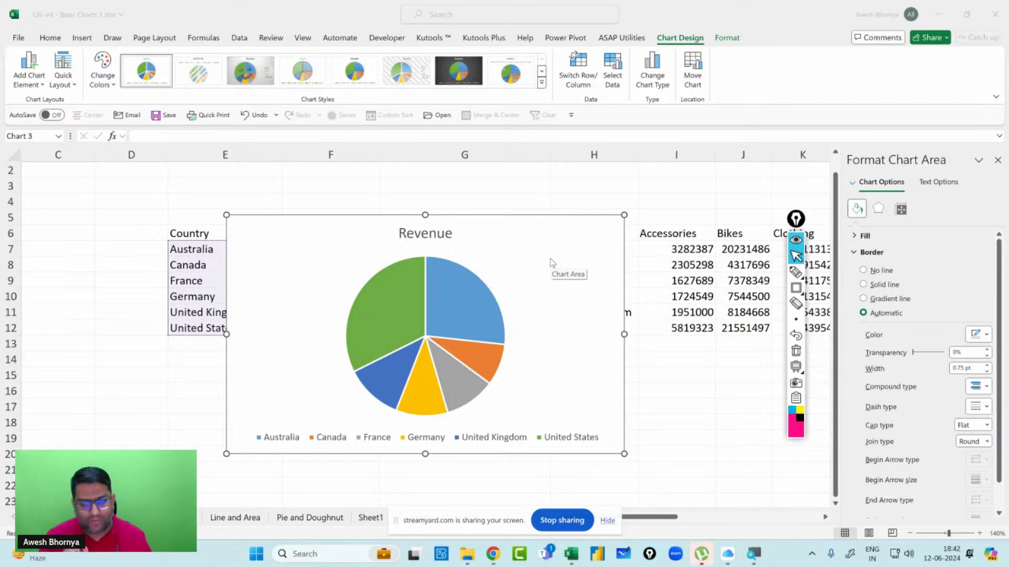
pyautogui.click(461, 286)
pyautogui.click(461, 287)
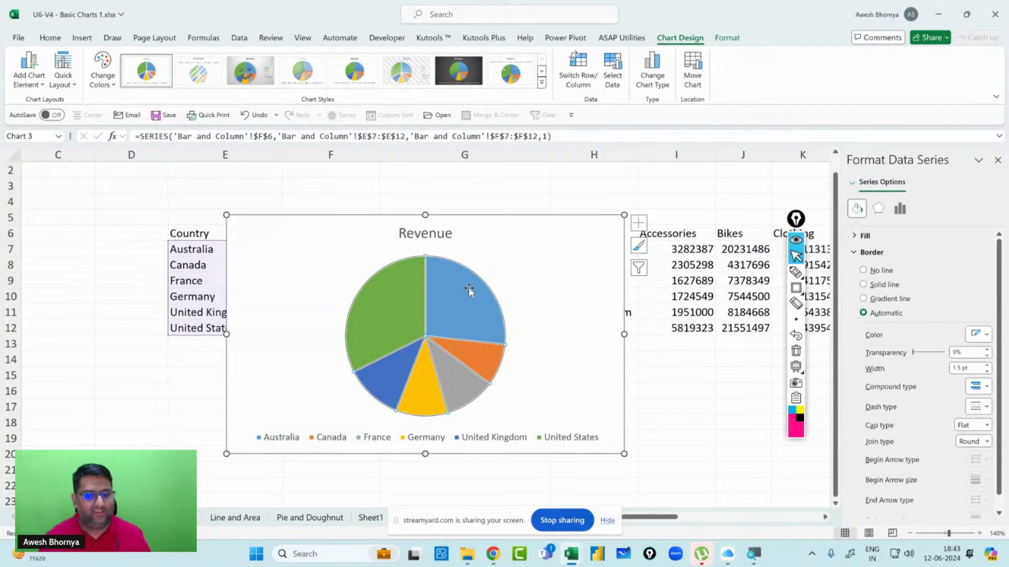
pyautogui.moveTo(469, 292)
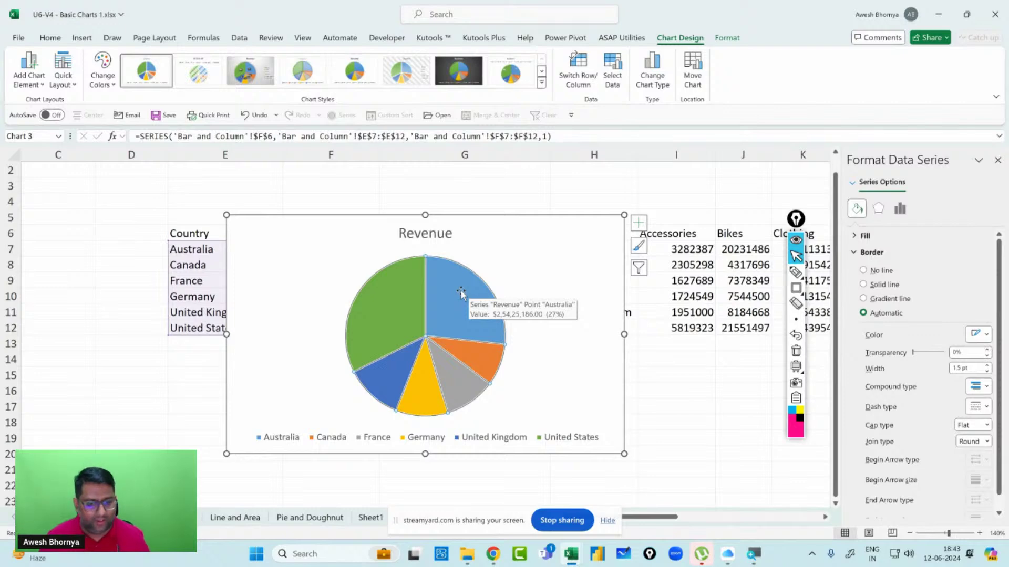
pyautogui.rightClick(460, 292)
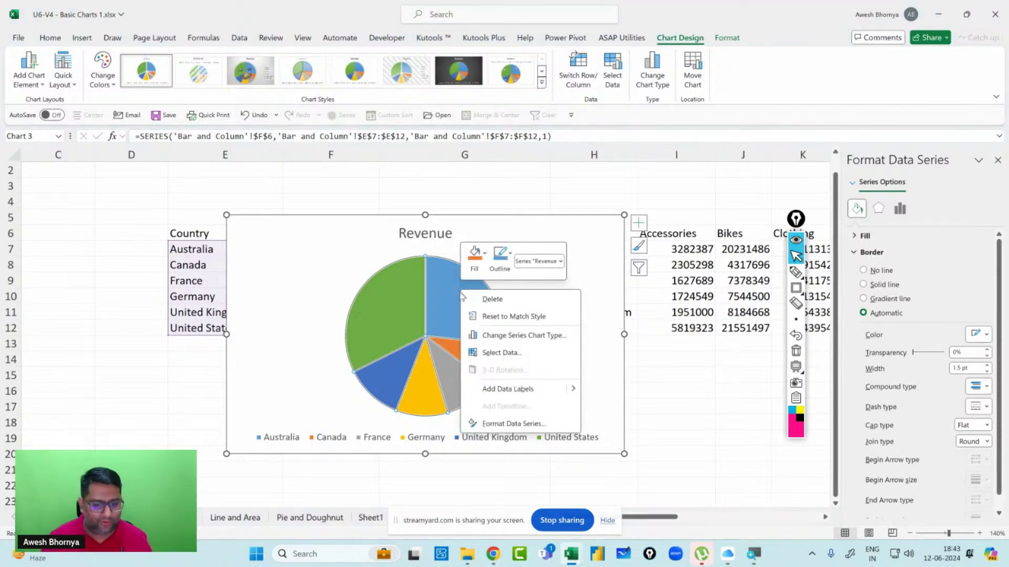
pyautogui.click(492, 394)
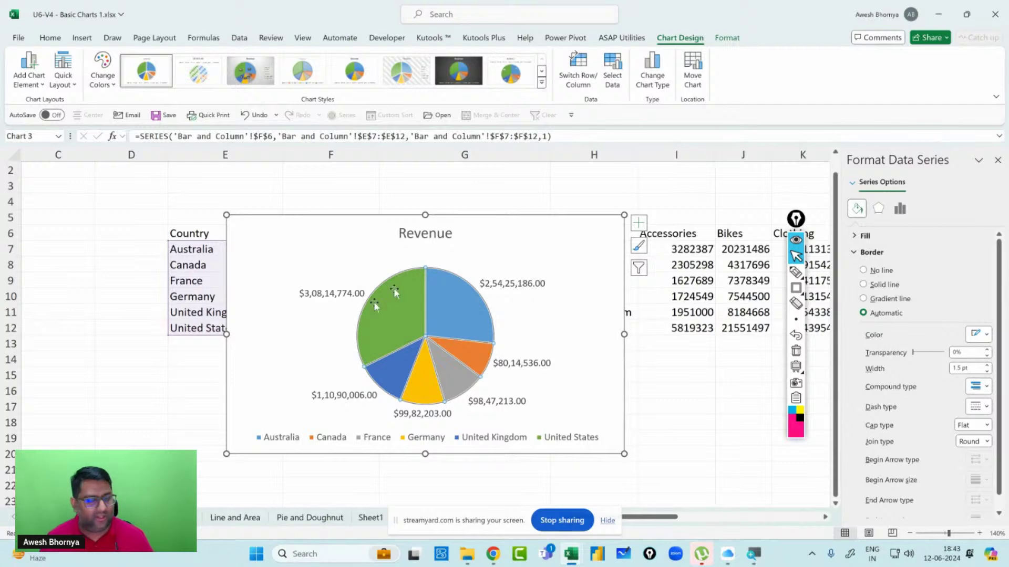
# Make the pie's data labels show category name and percentage instead of value, positioned at Outside End, and close the formatting pane.
pyautogui.click(502, 284)
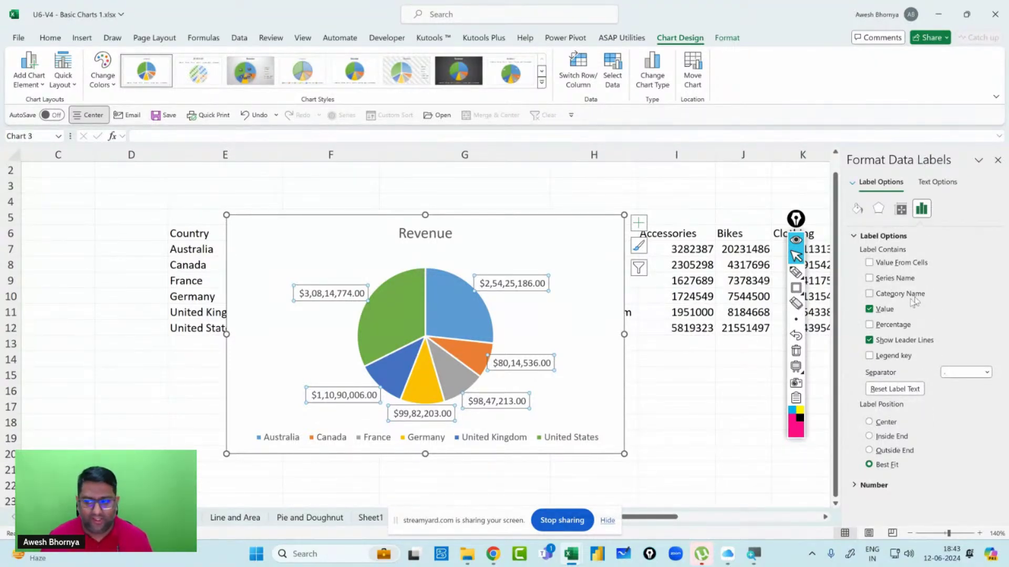
pyautogui.click(869, 294)
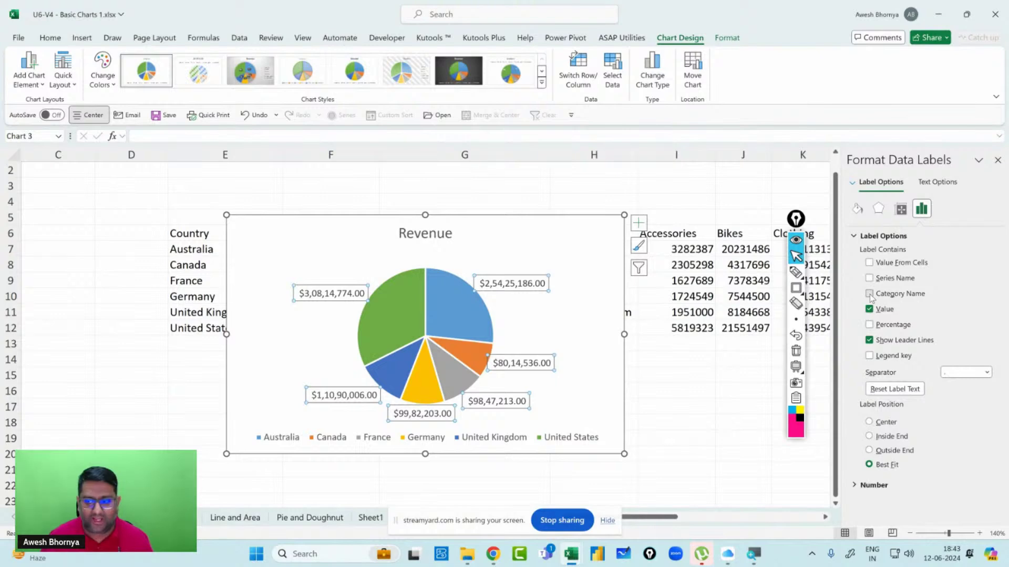
pyautogui.click(870, 325)
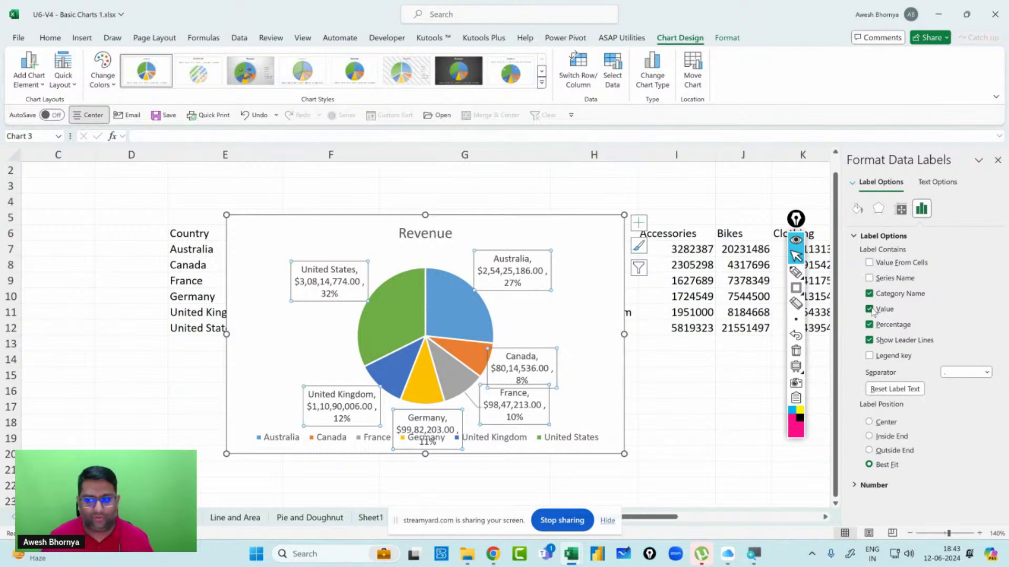
pyautogui.click(870, 309)
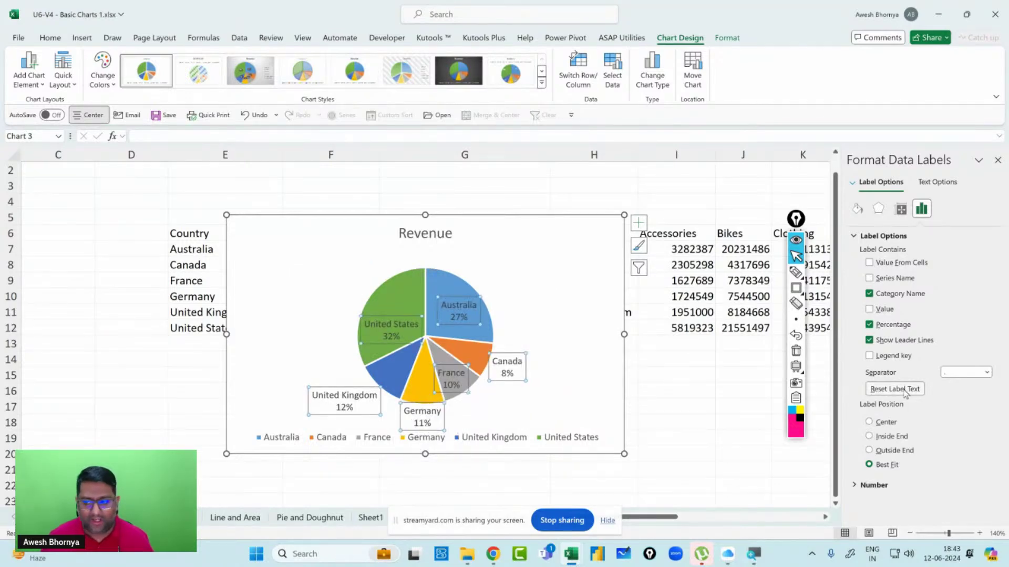
pyautogui.click(871, 450)
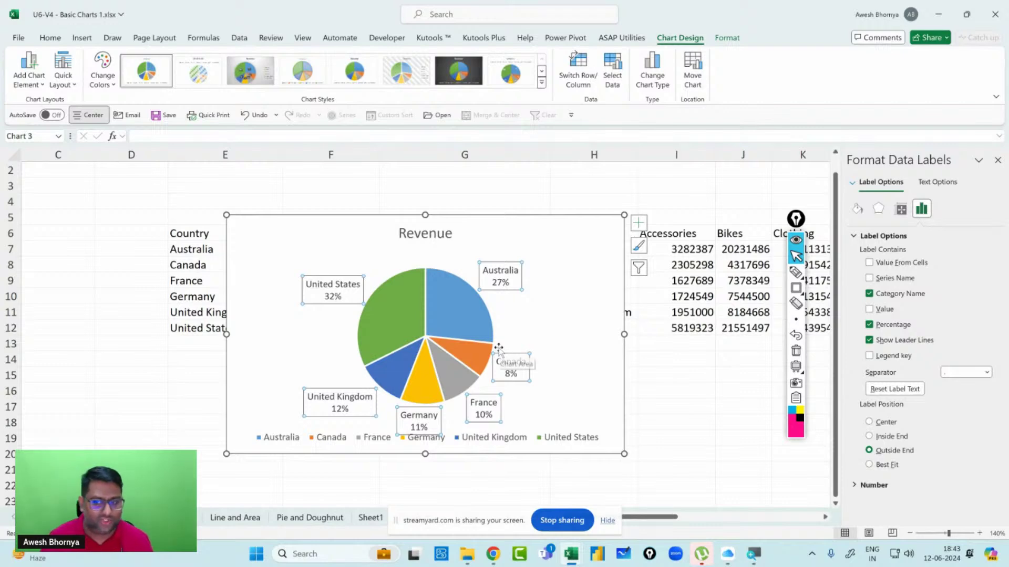
pyautogui.click(997, 160)
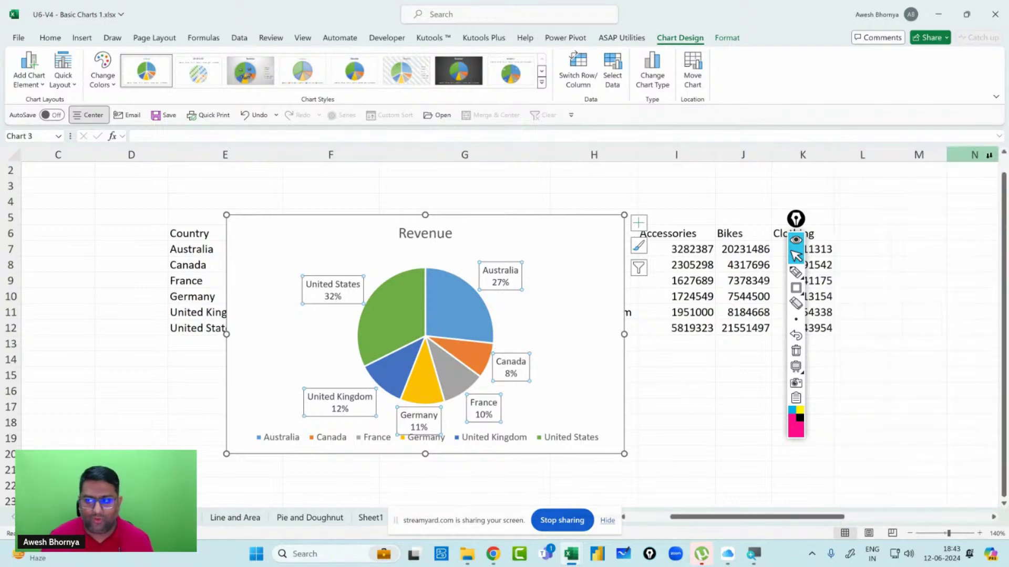
# Delete the pie chart's legend and enlarge the chart upward.
pyautogui.click(504, 442)
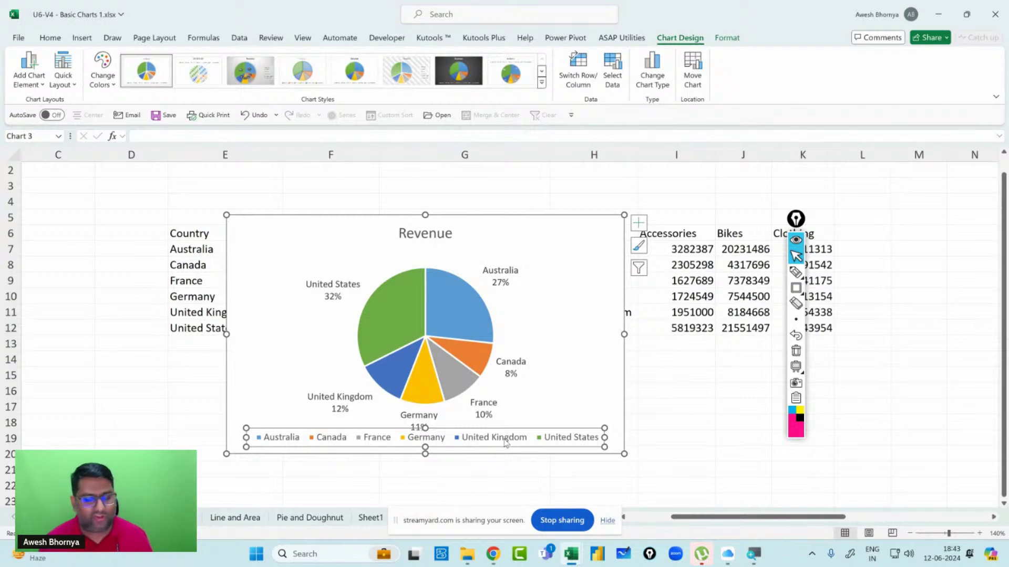
pyautogui.press('Delete')
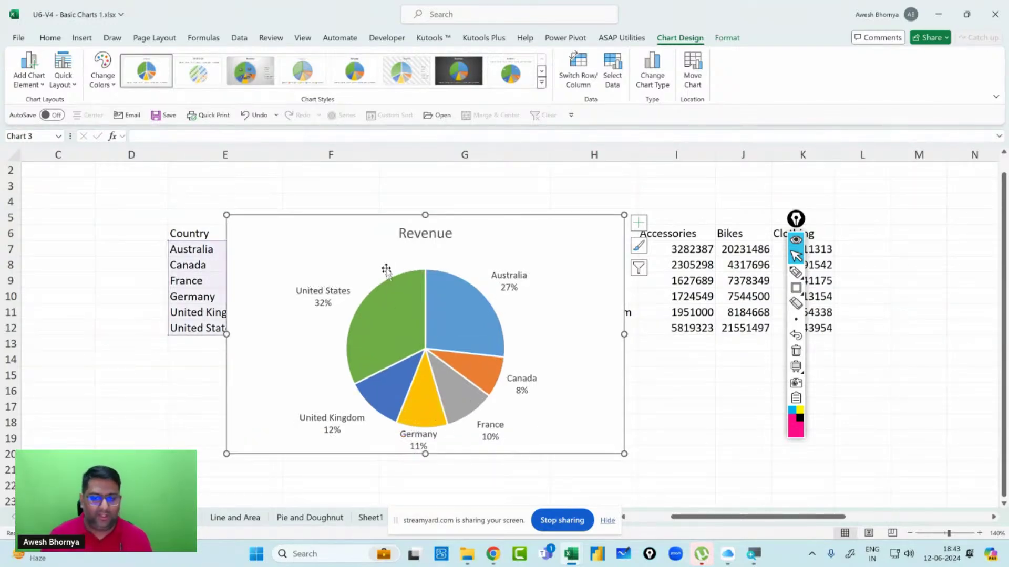
pyautogui.moveTo(425, 215); pyautogui.dragTo(421, 175)
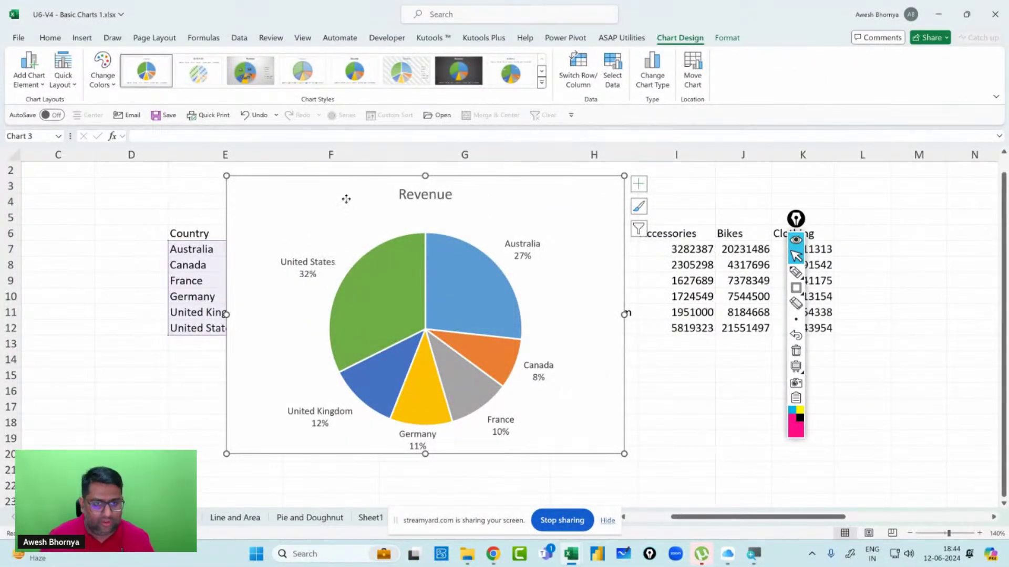
# Remove the pie chart and close the Basic Charts 1 workbook without saving the changes.
pyautogui.press('Escape')
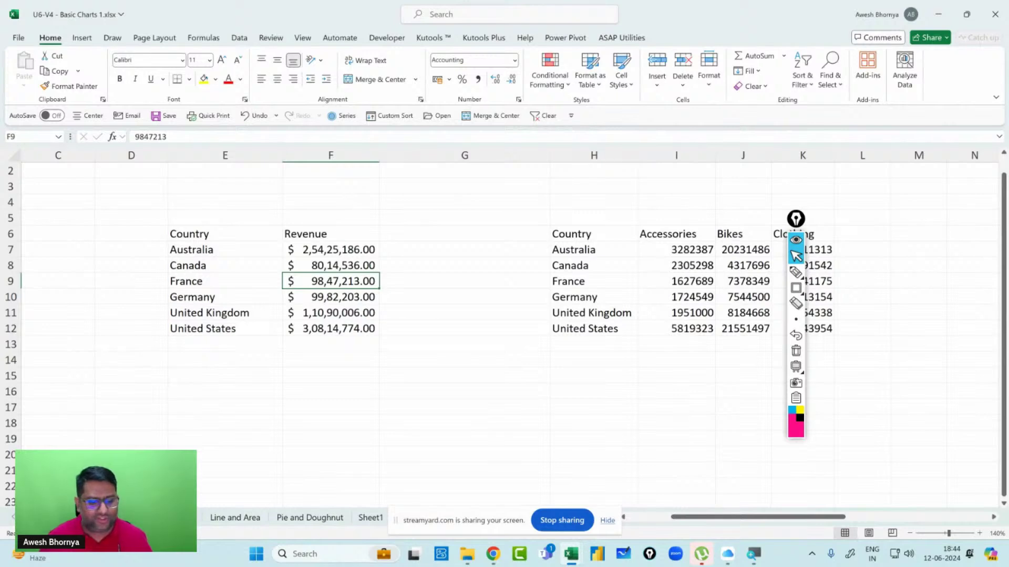
pyautogui.click(996, 7)
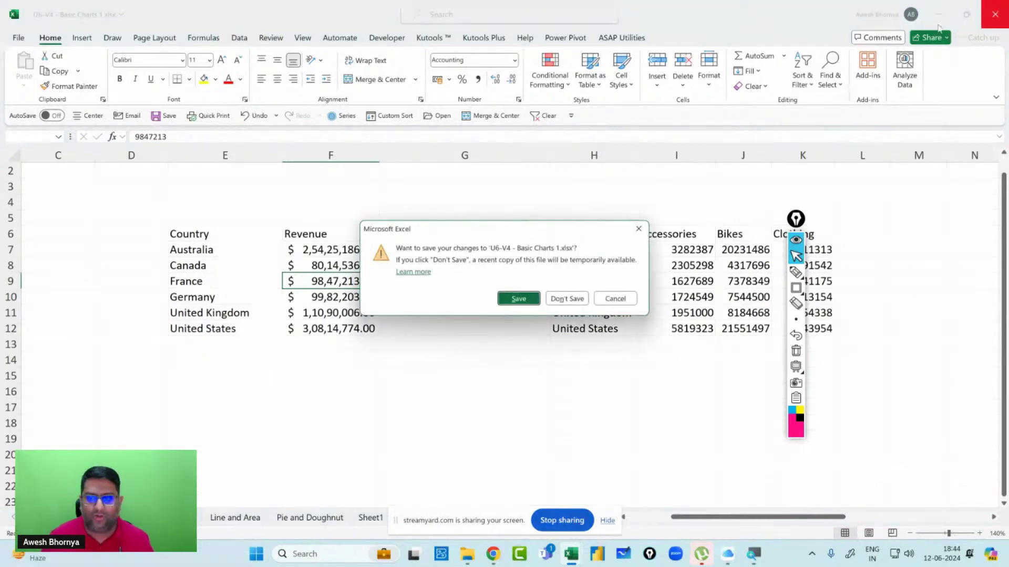
pyautogui.click(561, 299)
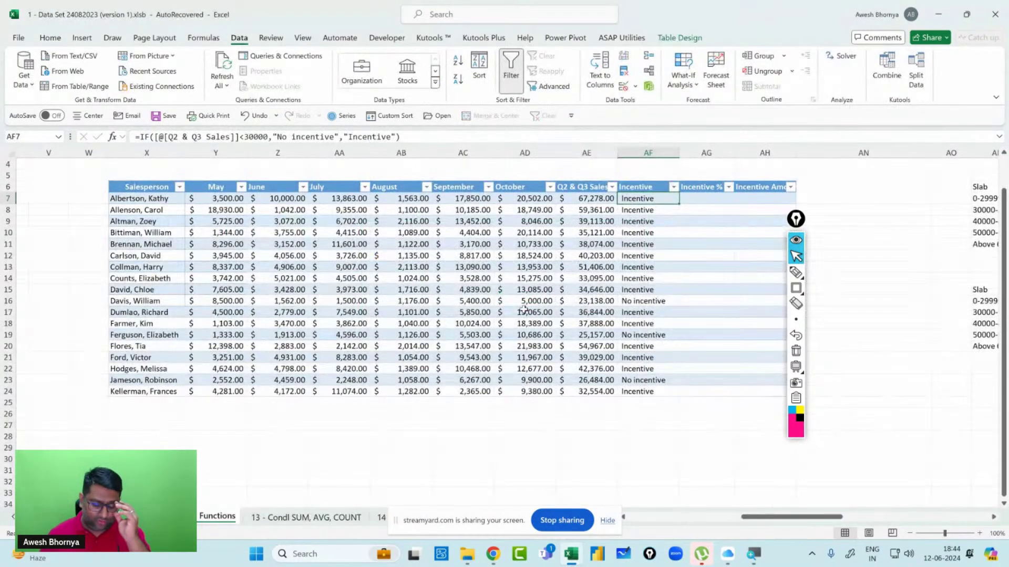
# Move the annotation toolbar off the data and switch to the ABC Sales Data sheet without the Status column.
pyautogui.moveTo(794, 219)
pyautogui.mouseDown()
pyautogui.moveTo(889, 276)
pyautogui.moveTo(935, 190)
pyautogui.mouseUp()
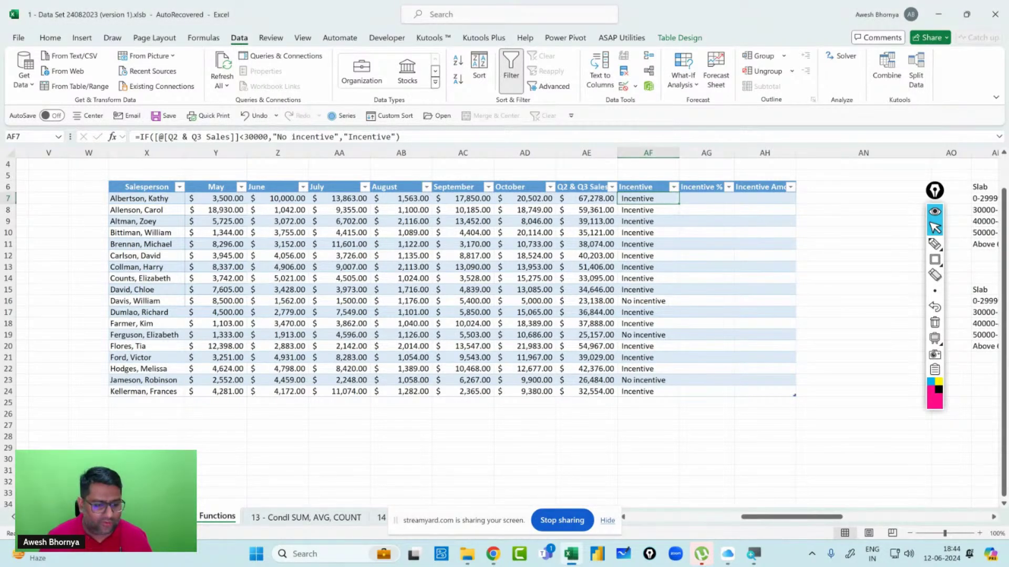
pyautogui.hotkey('ctrl', 'pageup')
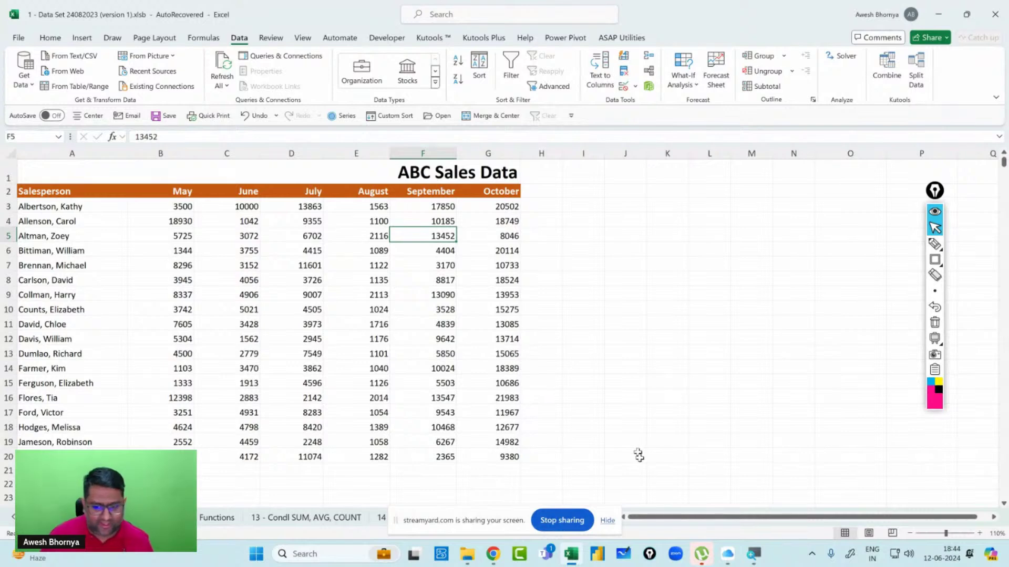
pyautogui.scroll(1, 172, 329)
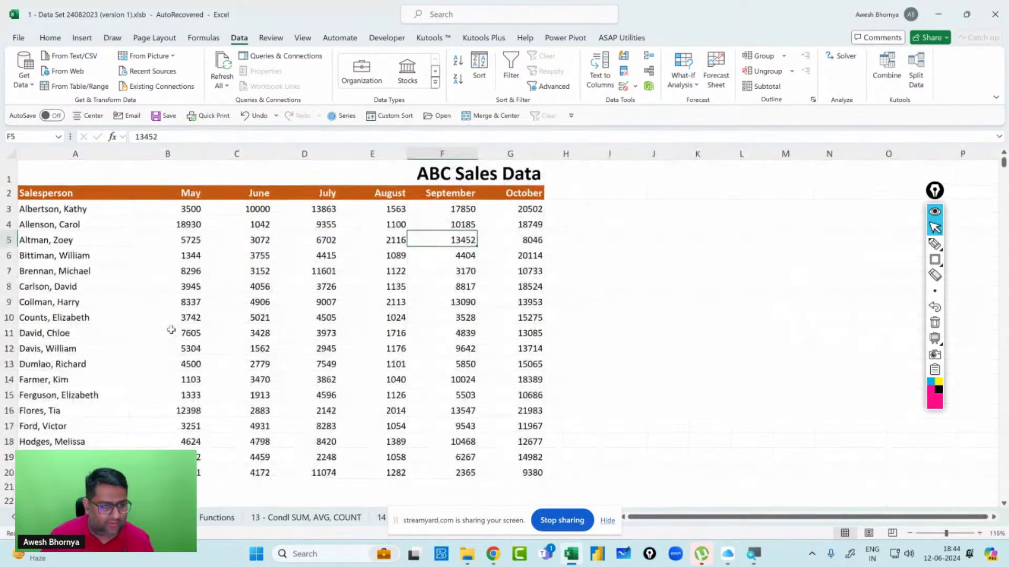
pyautogui.scroll(-1, 172, 329)
pyautogui.scroll(2, 169, 329)
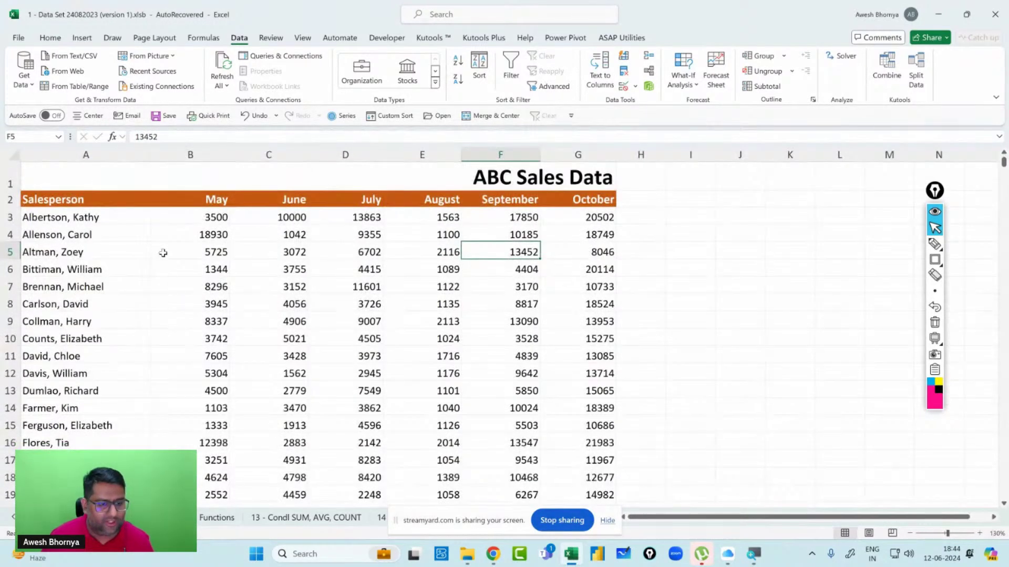
# Highlight the header row through October and the May to October sales figures to examine the table's layout.
pyautogui.moveTo(108, 200); pyautogui.dragTo(570, 202)
pyautogui.click(570, 202)
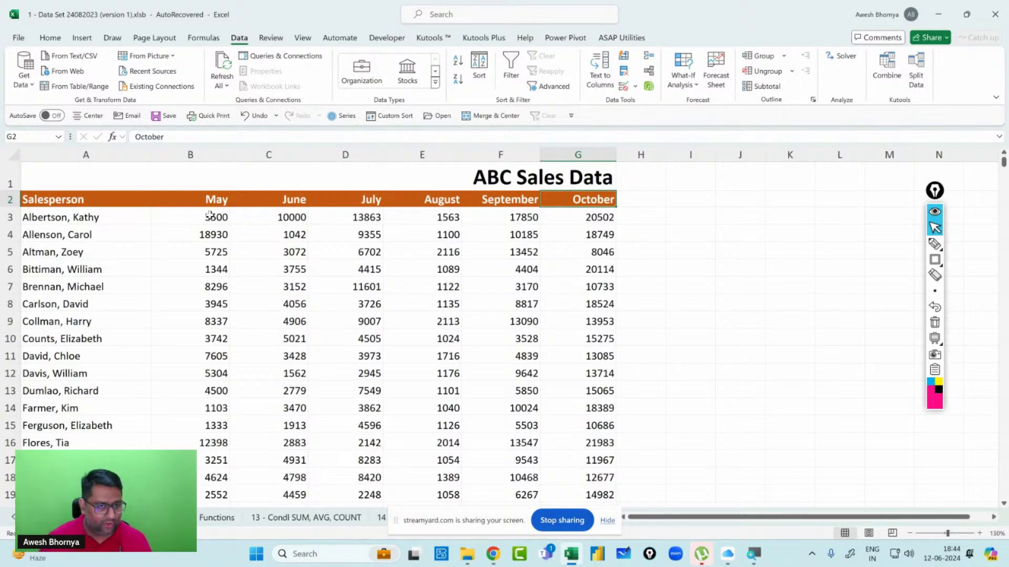
pyautogui.moveTo(213, 216); pyautogui.dragTo(579, 492)
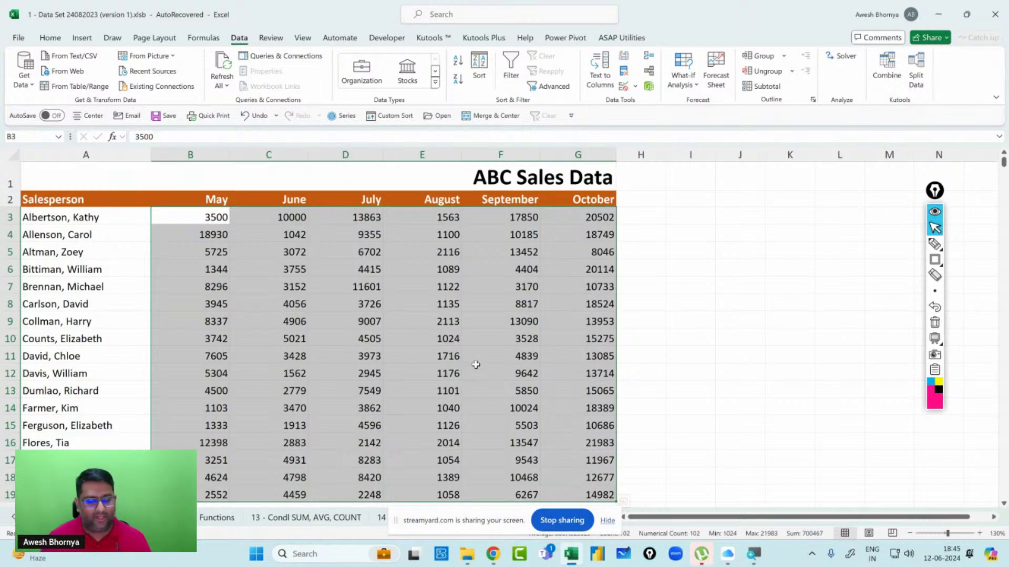
pyautogui.click(455, 342)
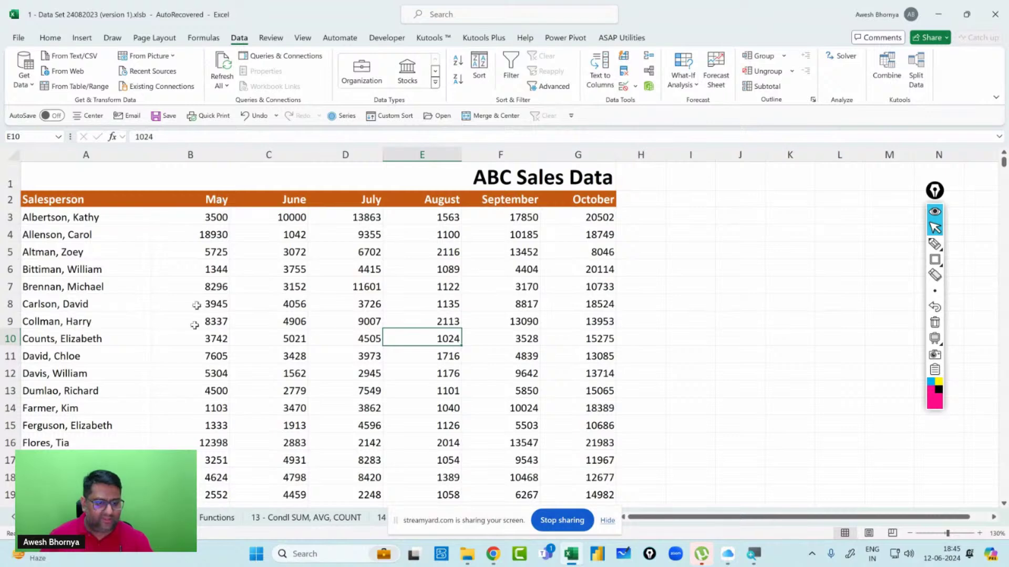
# Switch to the ABC Sales Data sheet that has a Status column and a status colour key.
pyautogui.click(13, 518)
pyautogui.click(230, 518)
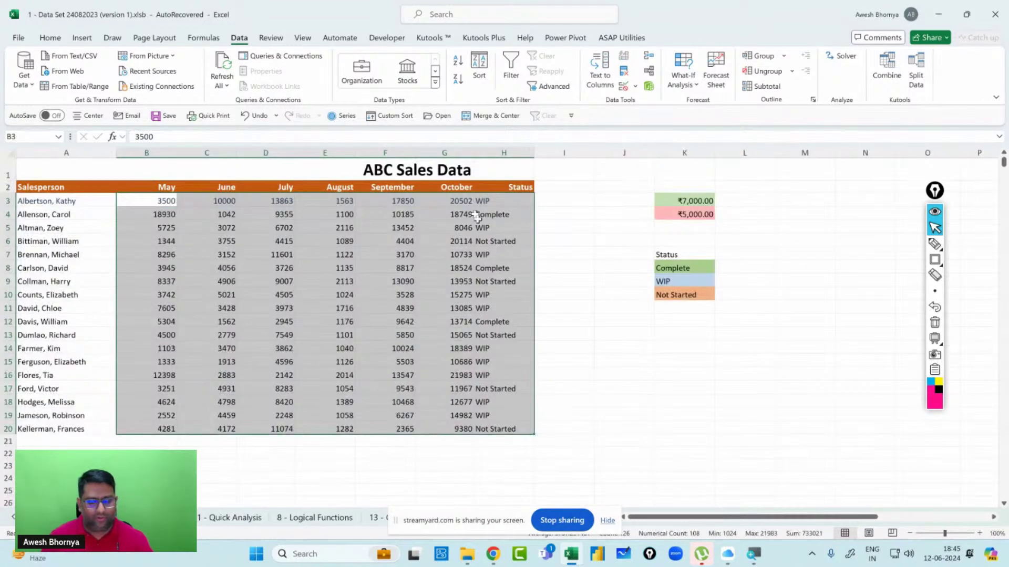
pyautogui.scroll(3, 463, 263)
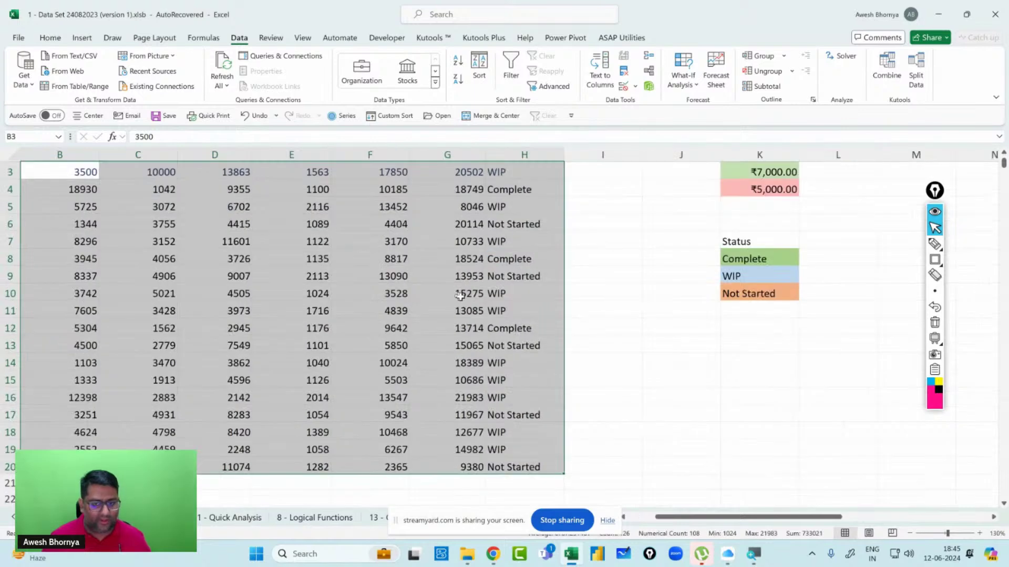
# Move the annotation toolbar off the threshold and status key cells and select the ₹7,000.00 threshold cell K3.
pyautogui.hscroll(-1, 585, 419)
pyautogui.scroll(1, 585, 419)
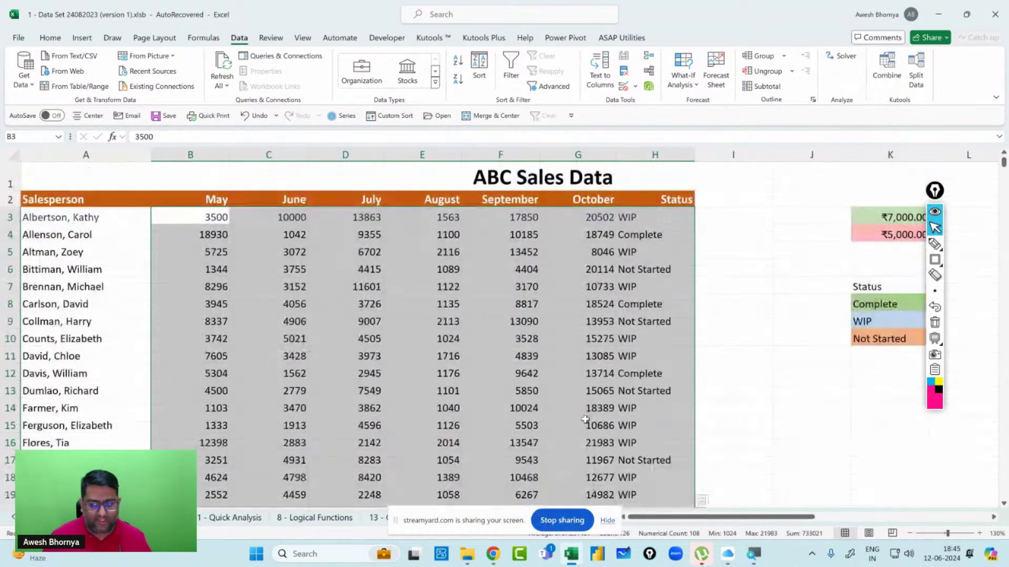
pyautogui.click(935, 190)
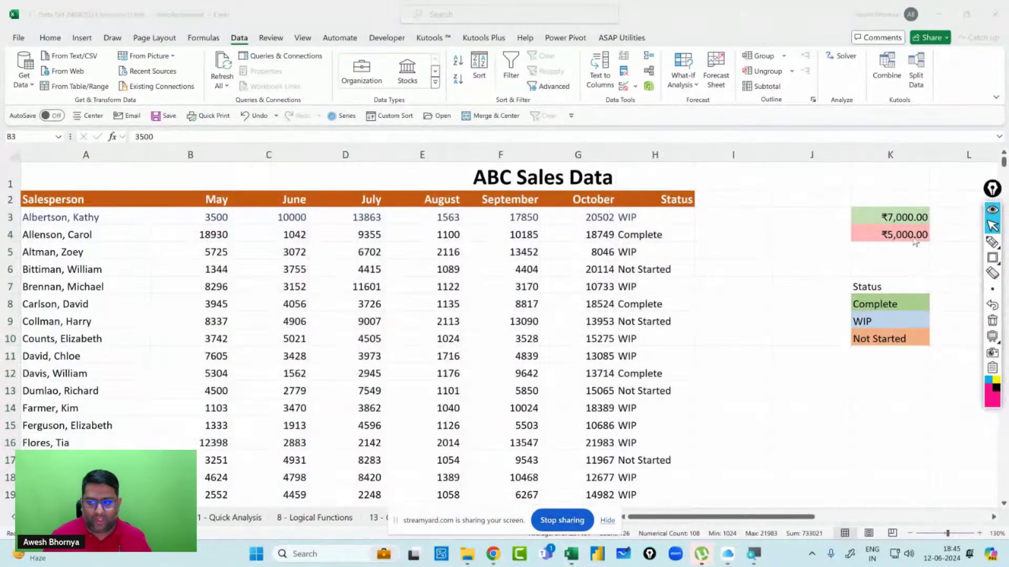
pyautogui.click(899, 222)
pyautogui.click(865, 222)
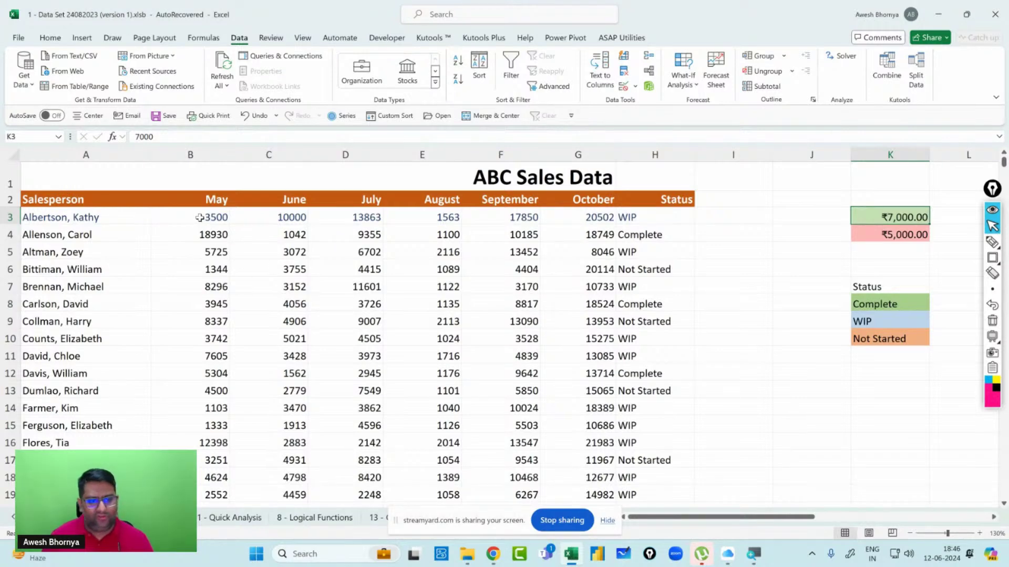
# Add a Greater Than highlight rule to May figures B3:B19, comparing with K3 and using Green Fill with Dark Green Text.
pyautogui.moveTo(208, 221); pyautogui.dragTo(220, 489)
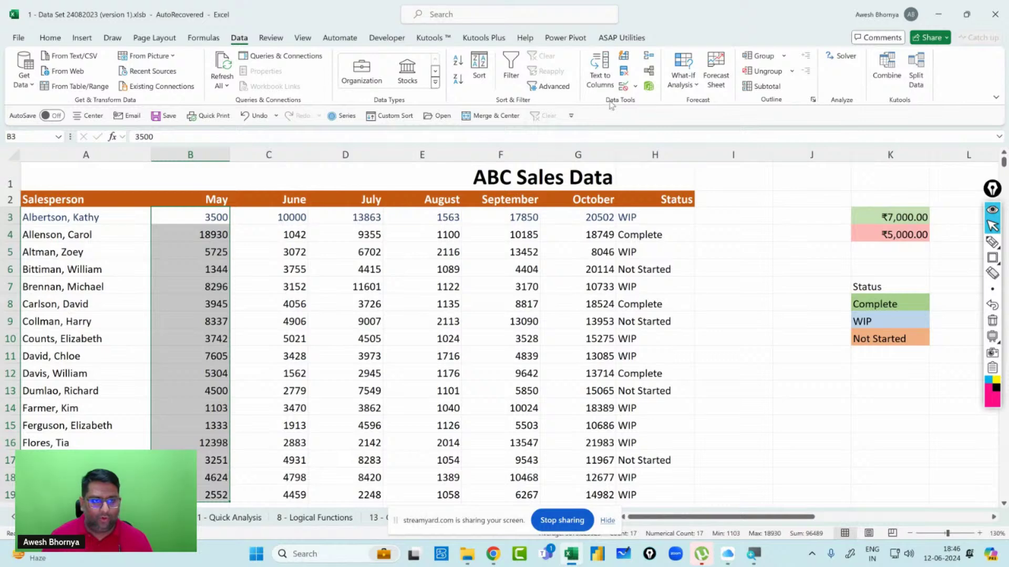
pyautogui.click(50, 38)
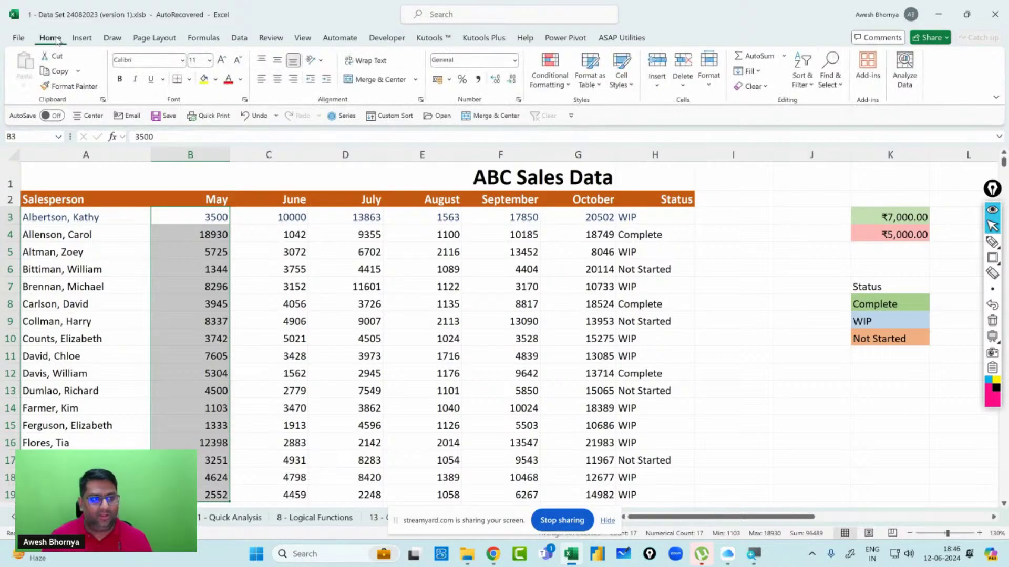
pyautogui.click(553, 79)
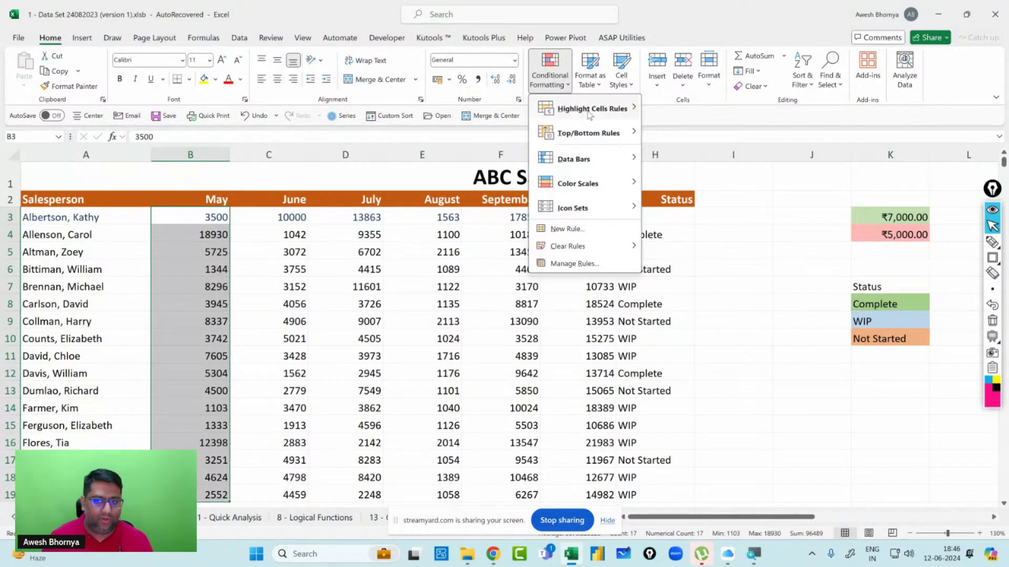
pyautogui.moveTo(588, 112)
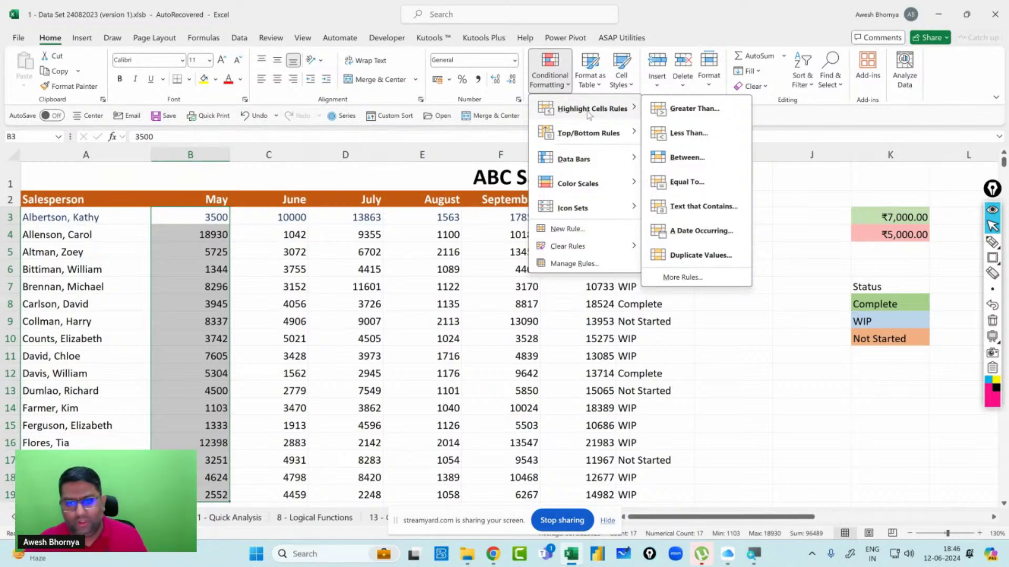
pyautogui.click(675, 111)
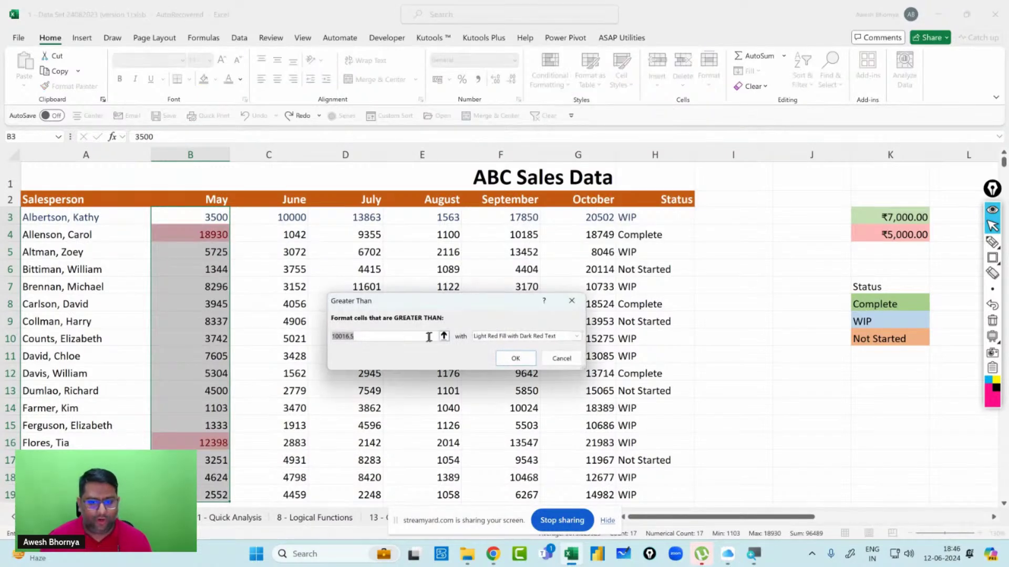
pyautogui.click(902, 217)
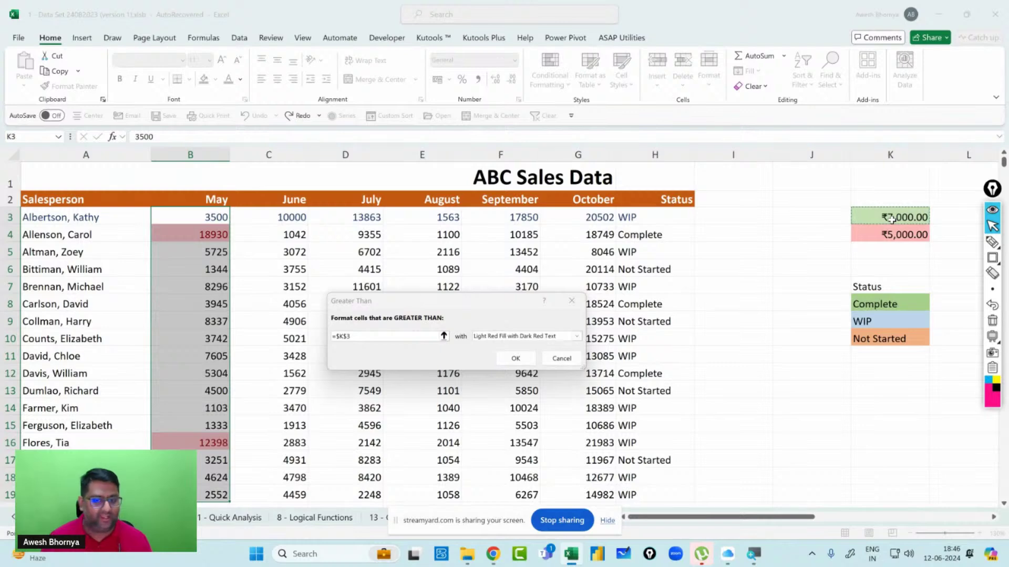
pyautogui.click(496, 338)
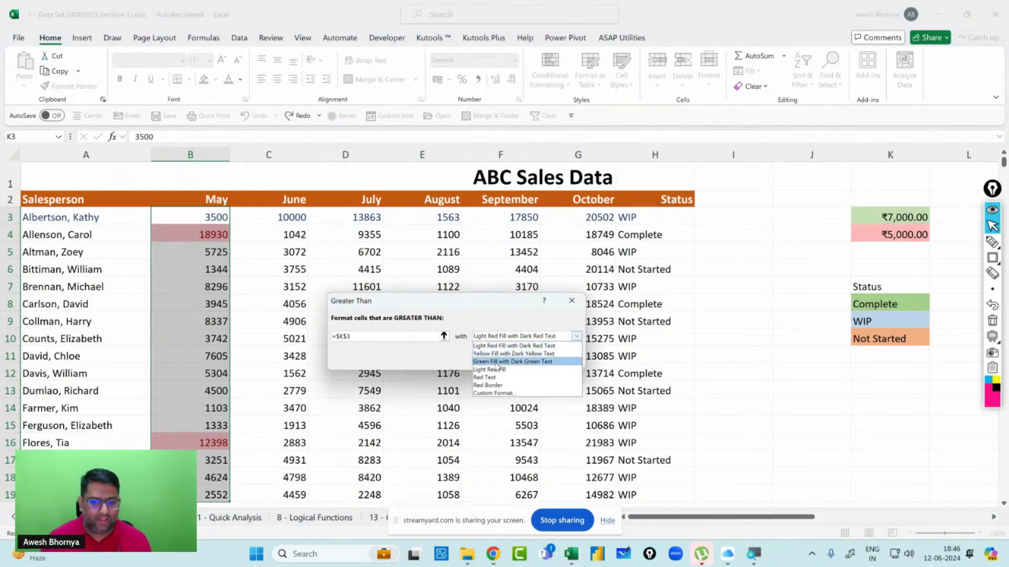
pyautogui.click(498, 365)
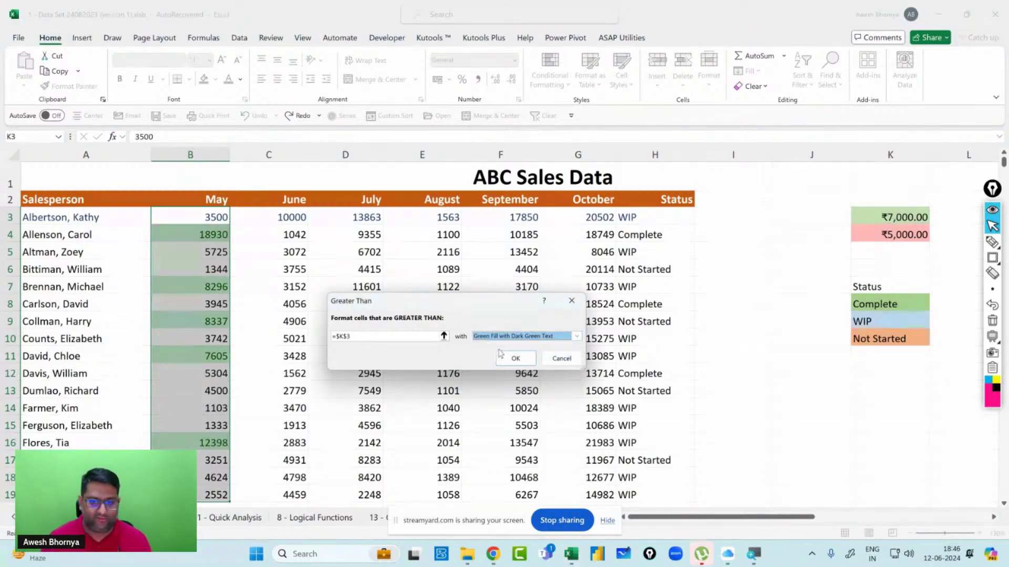
pyautogui.click(513, 359)
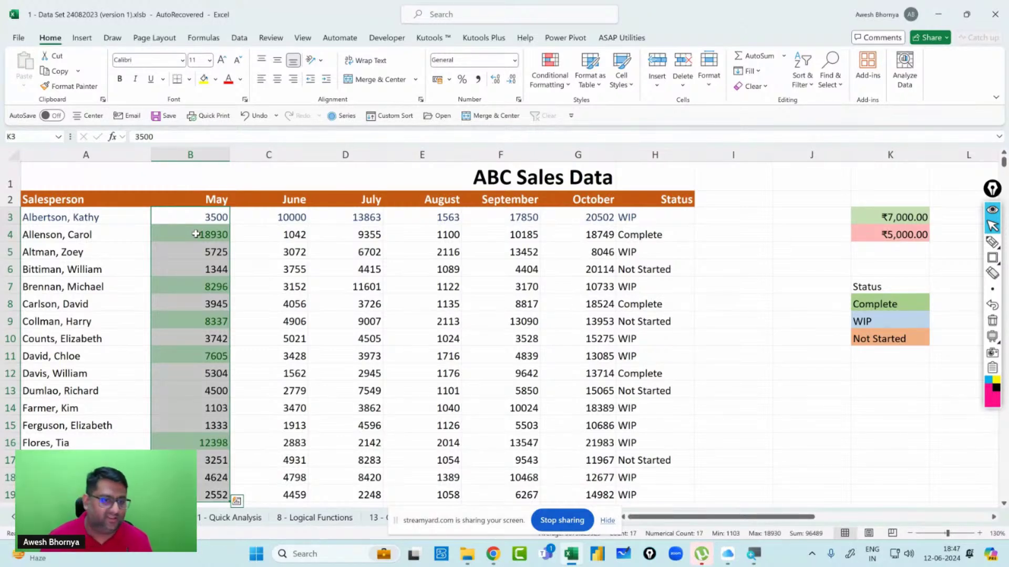
# Set the May figure in B4 to 6909 to test the highlight rule, and undo that edit.
pyautogui.click(167, 231)
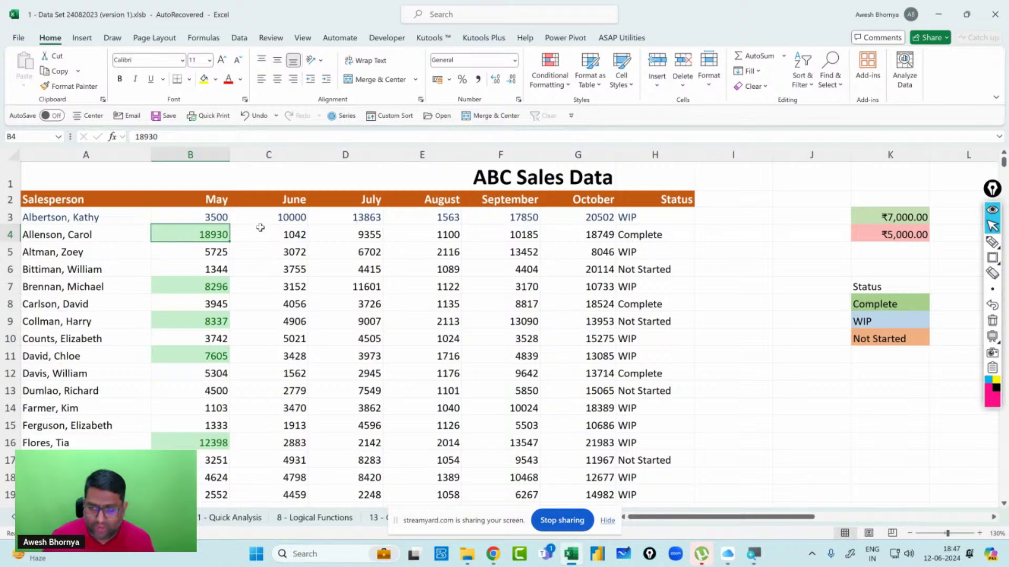
pyautogui.write('6909')
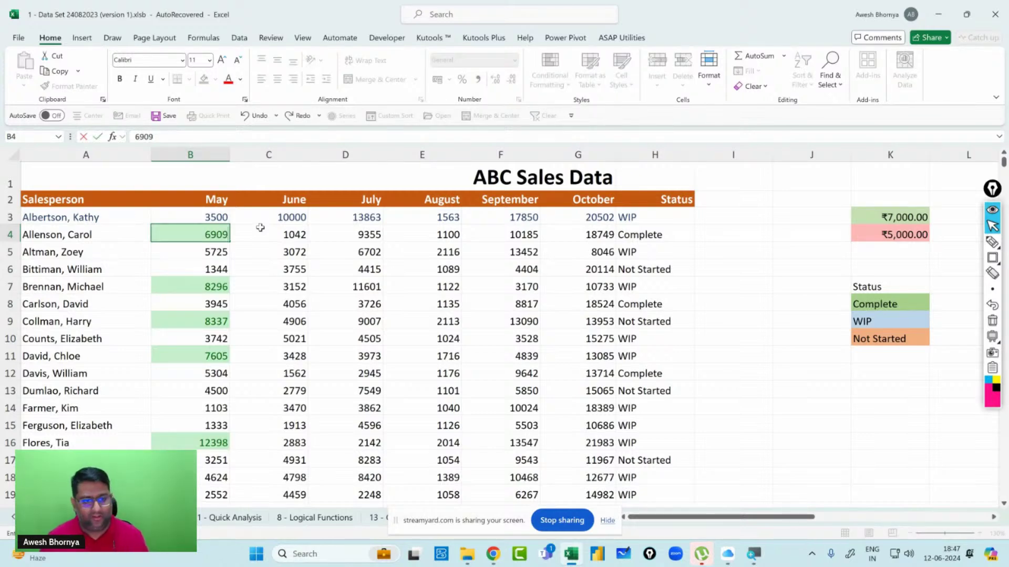
pyautogui.press('Return')
pyautogui.click(199, 231)
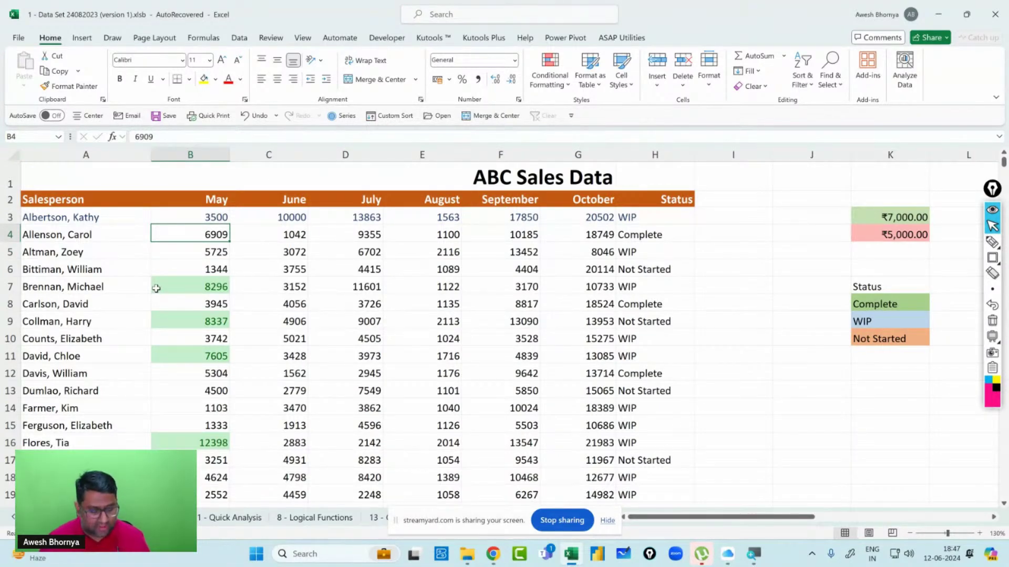
pyautogui.hotkey('ctrl', 'z')
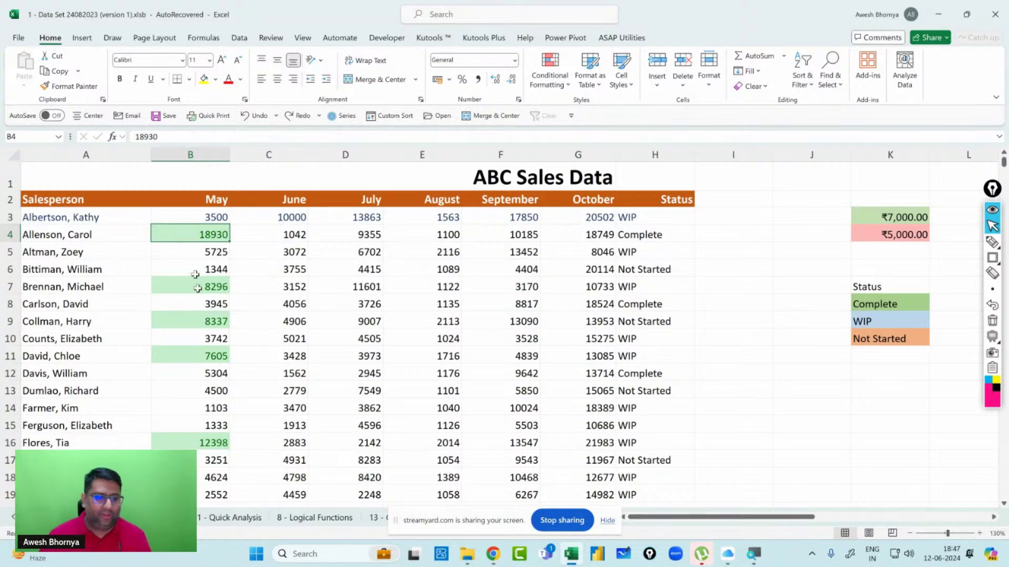
# Add a Less Than highlight rule to May figures B3:B19, comparing with K4 and using Light Red Fill with Dark Red Text.
pyautogui.moveTo(187, 217); pyautogui.dragTo(231, 499)
pyautogui.click(559, 84)
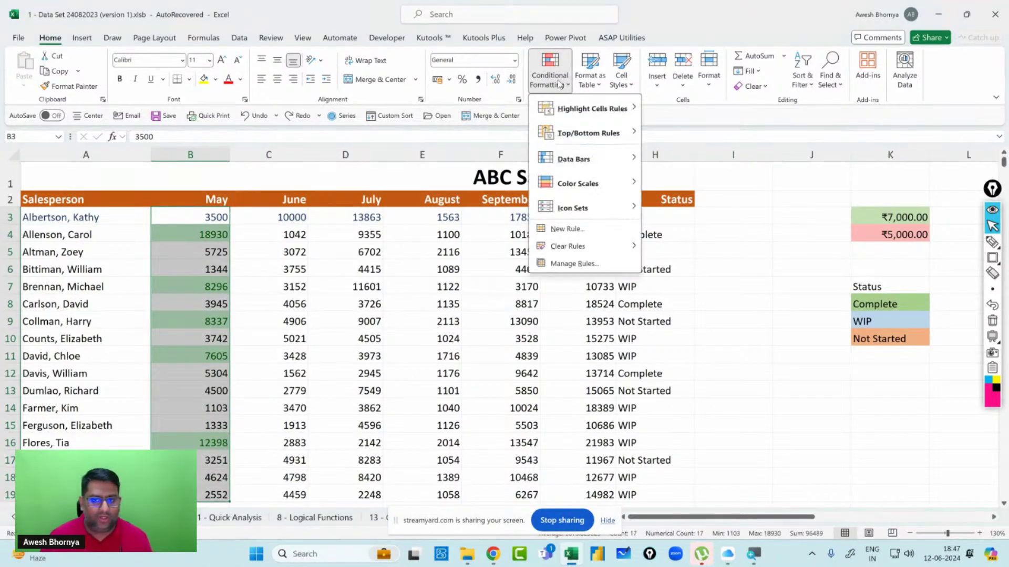
pyautogui.moveTo(589, 109)
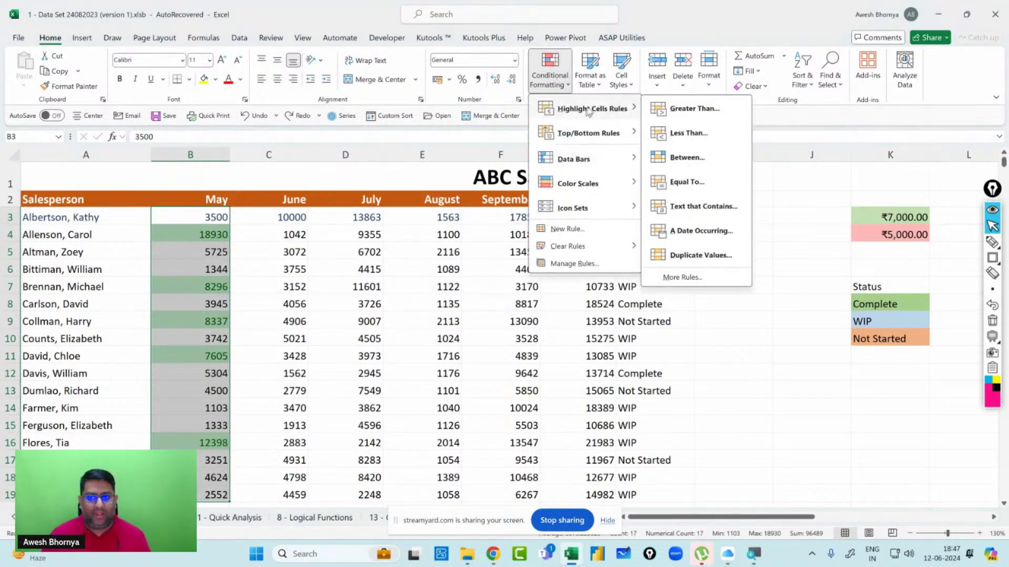
pyautogui.click(681, 136)
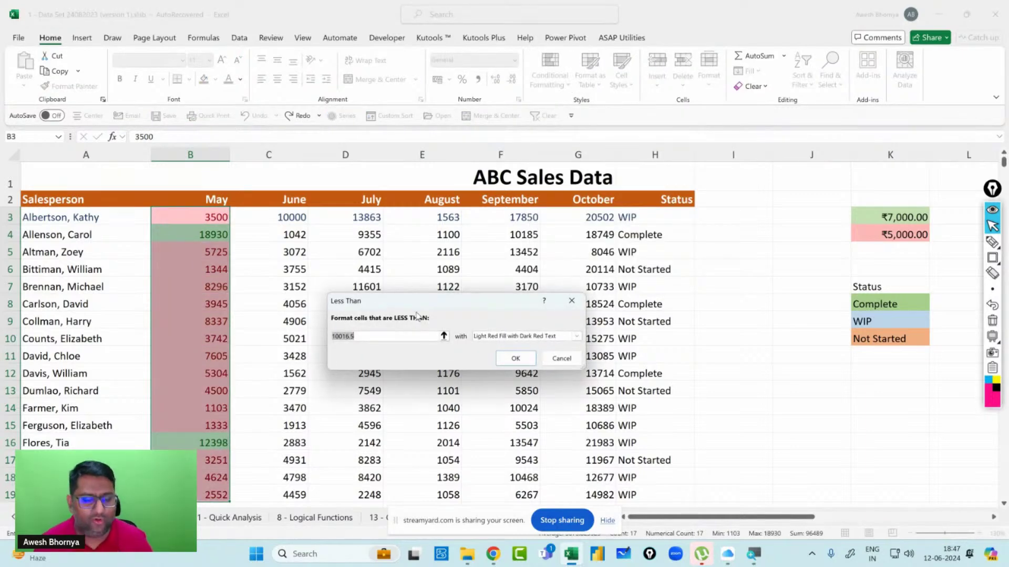
pyautogui.click(911, 236)
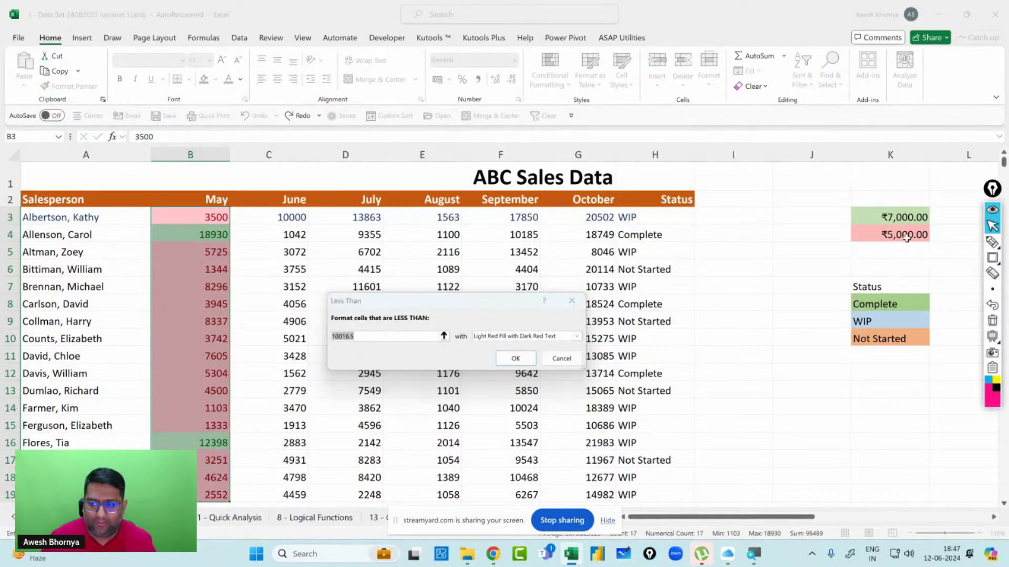
pyautogui.click(512, 358)
pyautogui.click(218, 337)
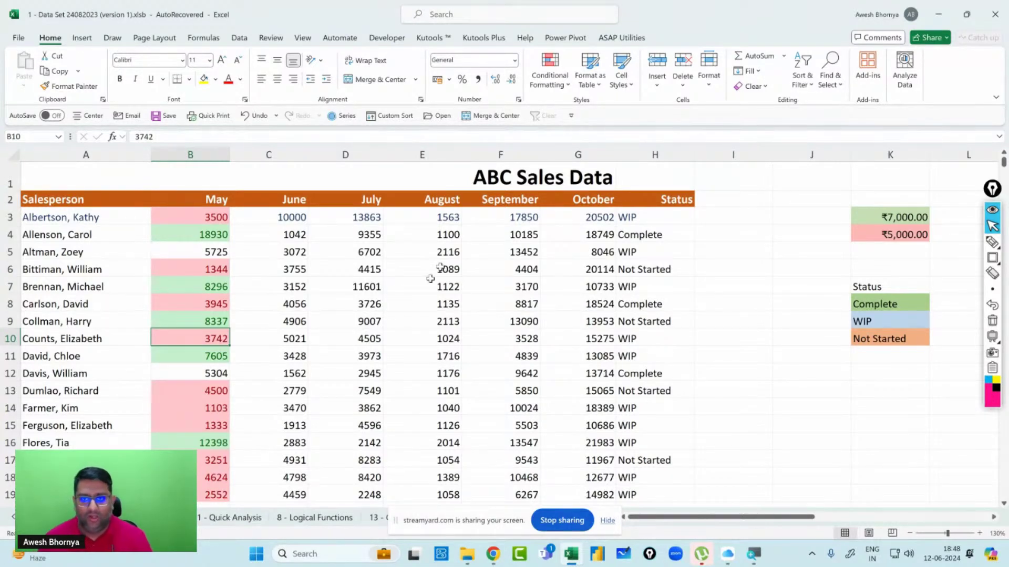
# Clear the conditional formatting rules from the entire sheet.
pyautogui.click(558, 77)
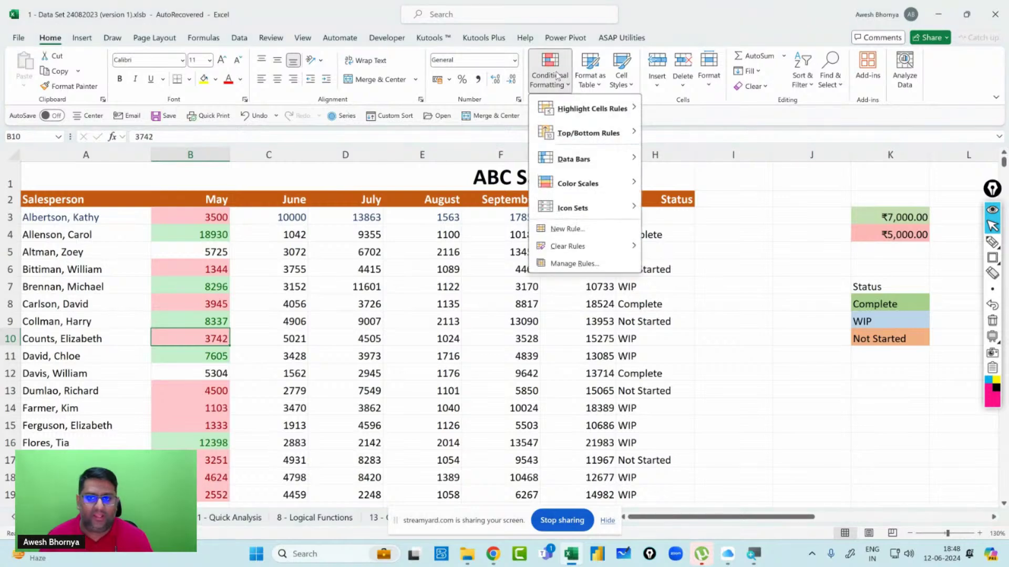
pyautogui.moveTo(606, 248)
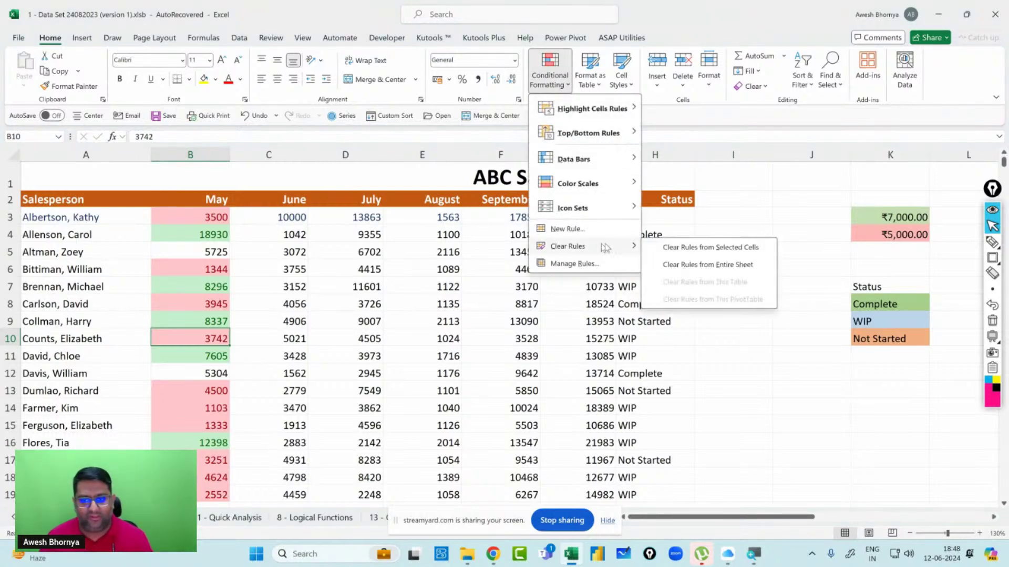
pyautogui.click(696, 266)
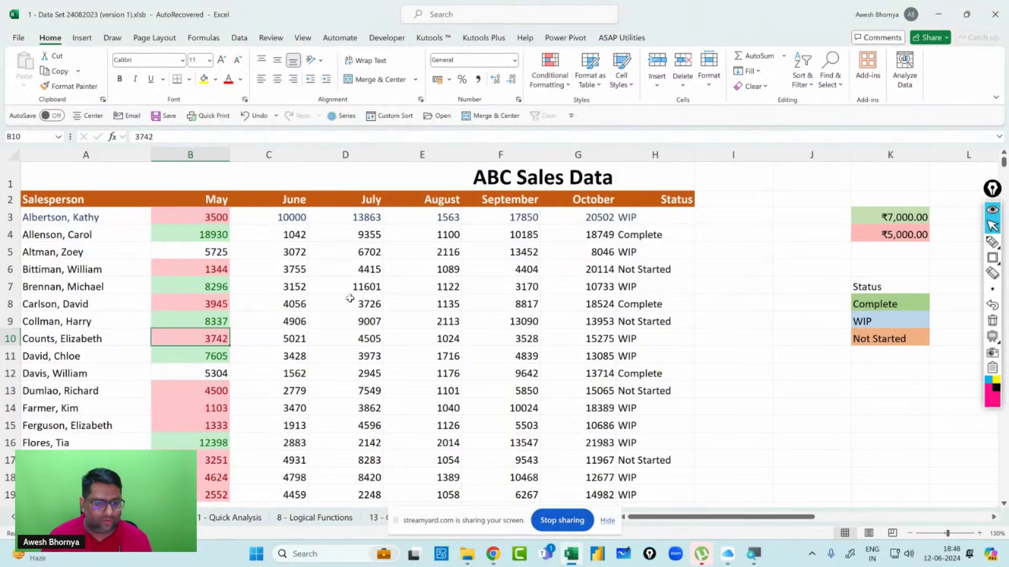
pyautogui.click(544, 82)
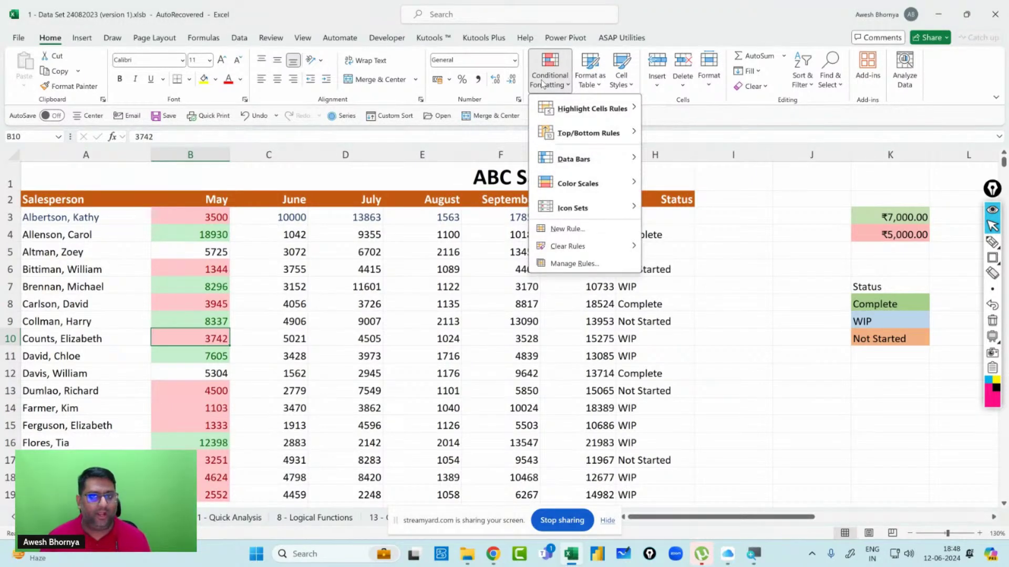
pyautogui.moveTo(570, 246)
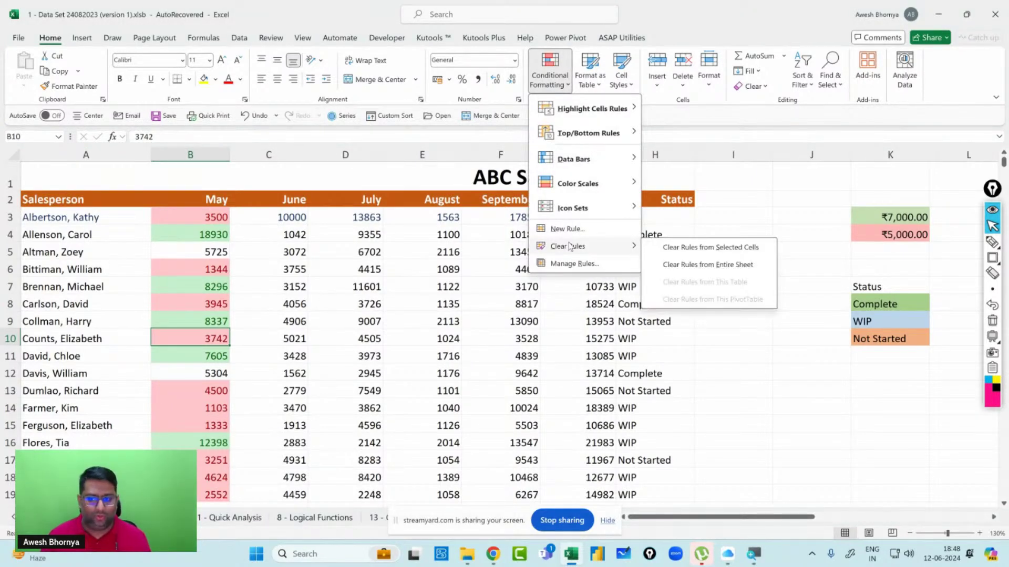
pyautogui.click(686, 268)
pyautogui.click(397, 252)
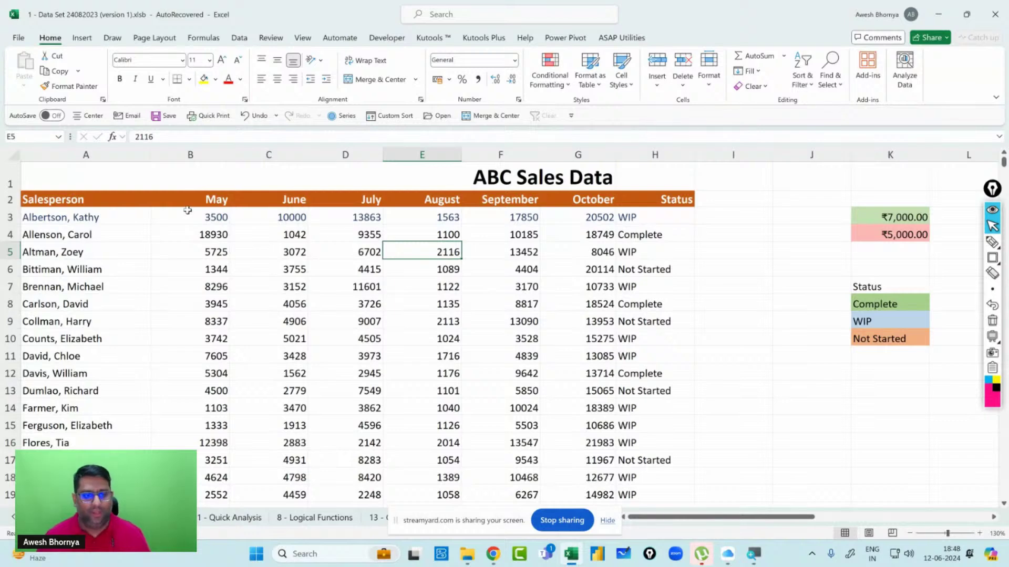
# Apply the Green - Yellow - Red color scale to the May to October figures in B3:G19, and undo it.
pyautogui.moveTo(189, 213); pyautogui.dragTo(577, 495)
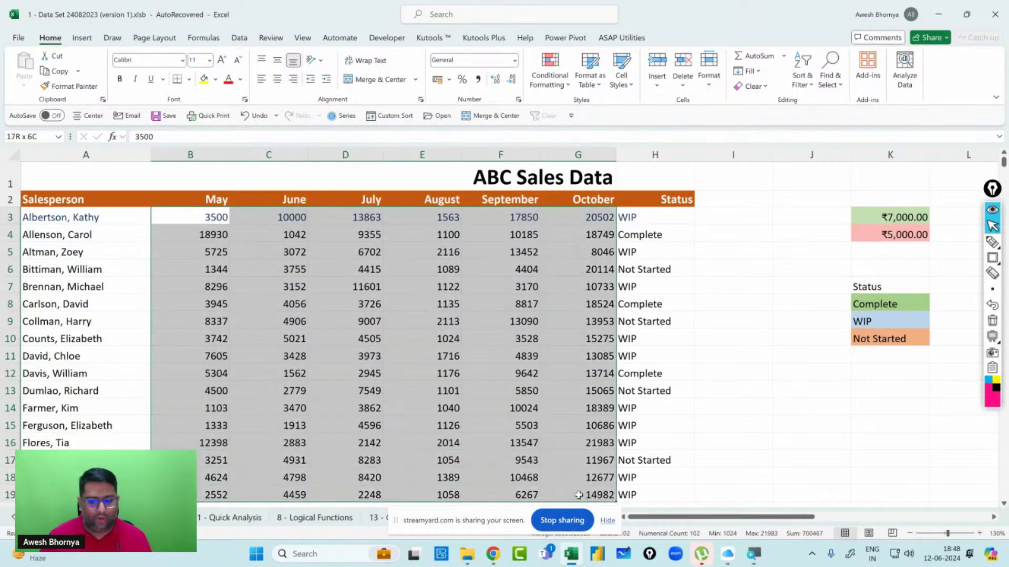
pyautogui.click(547, 75)
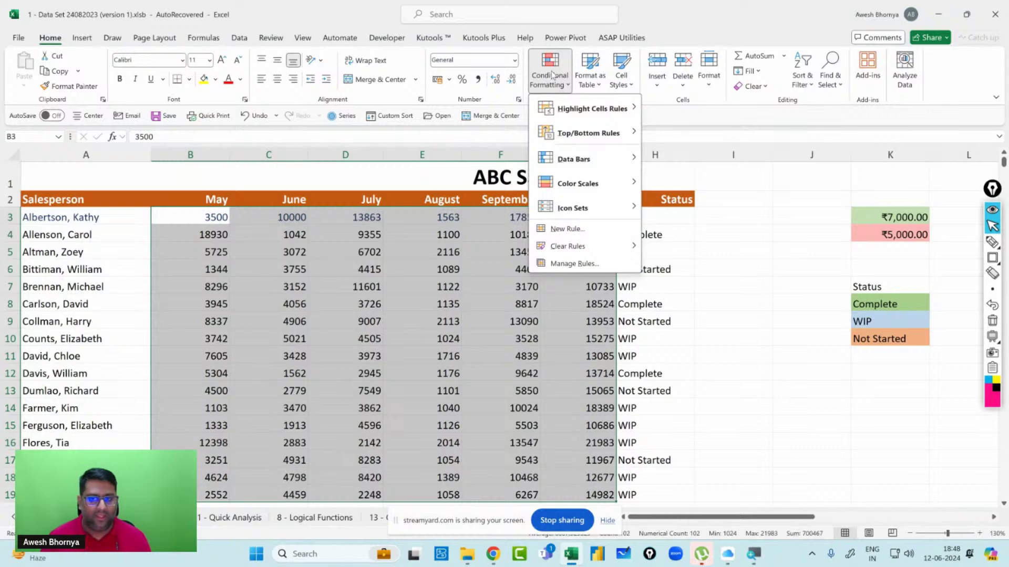
pyautogui.moveTo(562, 189)
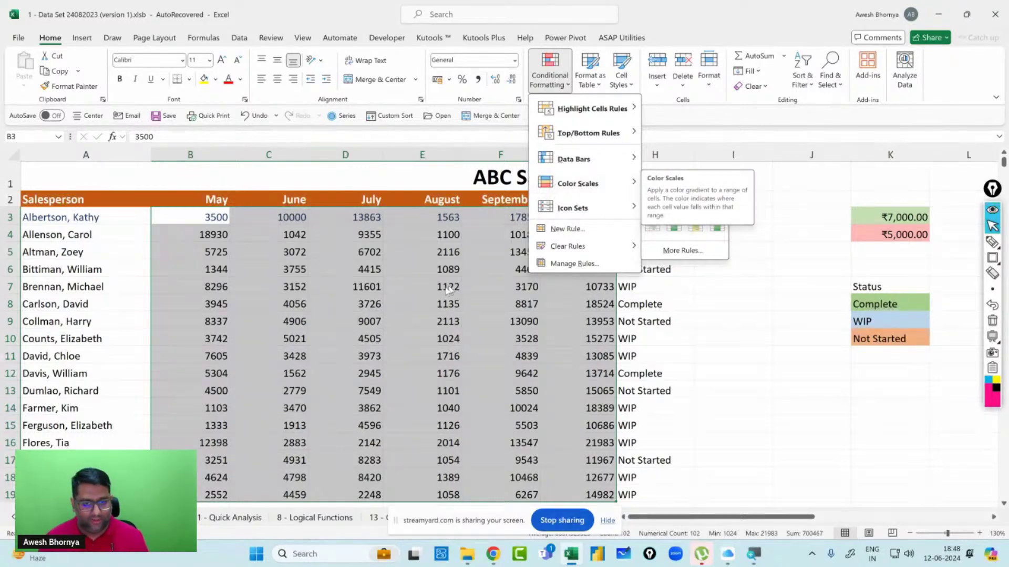
pyautogui.click(431, 281)
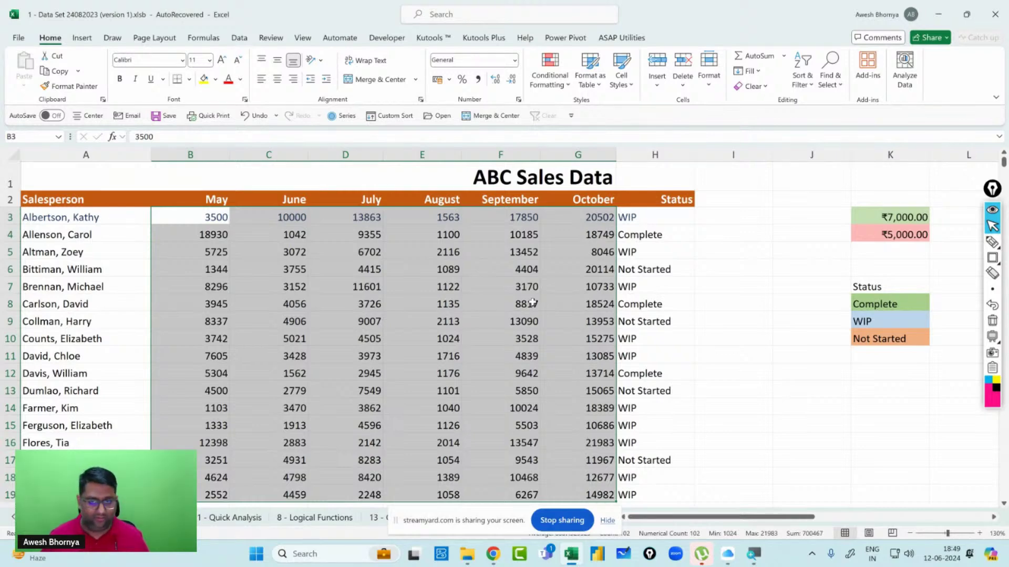
pyautogui.click(550, 71)
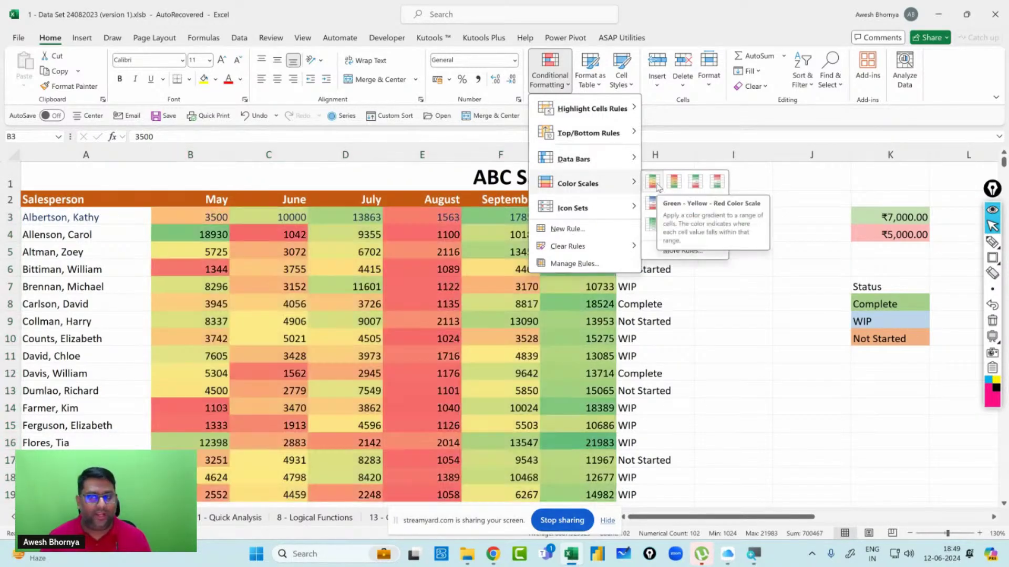
pyautogui.click(654, 184)
pyautogui.click(750, 326)
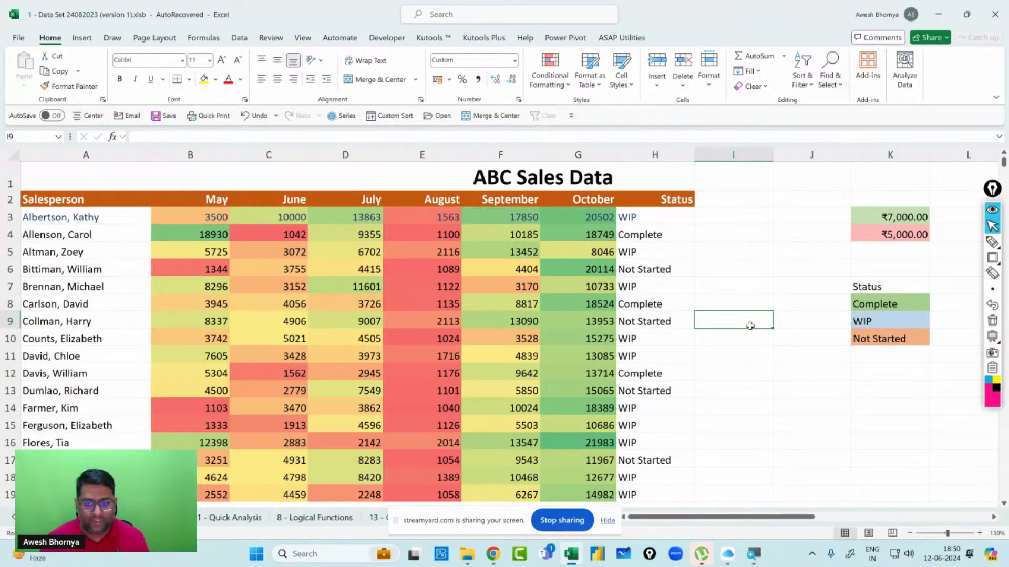
pyautogui.hotkey('ctrl', 'z')
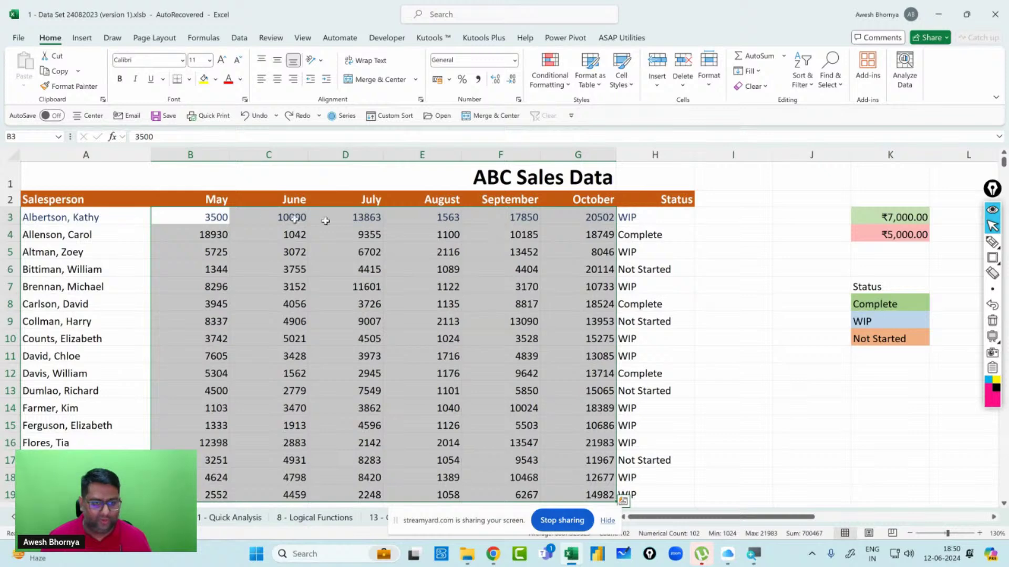
# Apply blue gradient-fill data bars to the May figures in B3:B19, and undo them.
pyautogui.moveTo(196, 215); pyautogui.dragTo(204, 493)
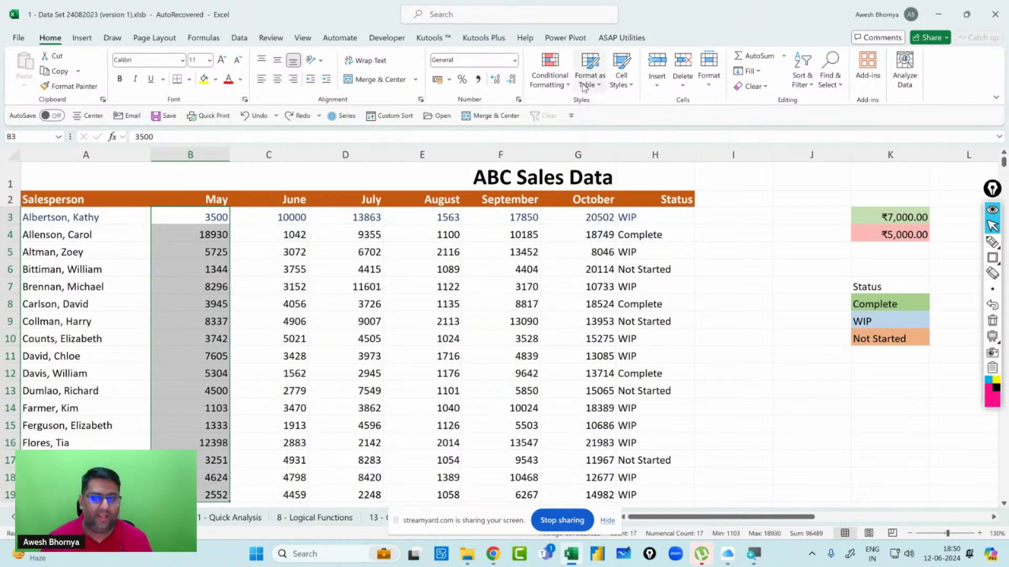
pyautogui.click(552, 72)
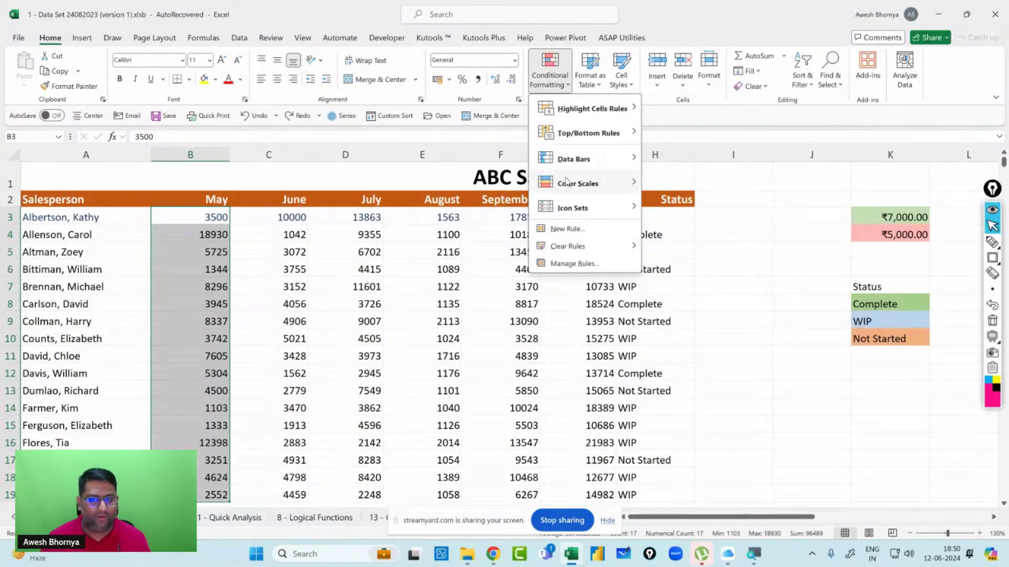
pyautogui.moveTo(566, 180)
pyautogui.moveTo(578, 159)
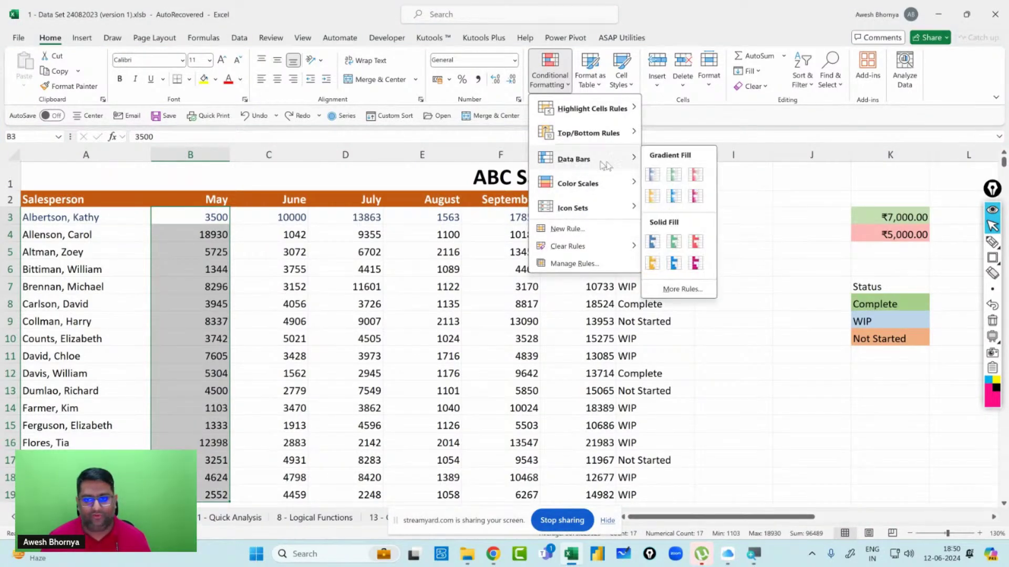
pyautogui.click(652, 175)
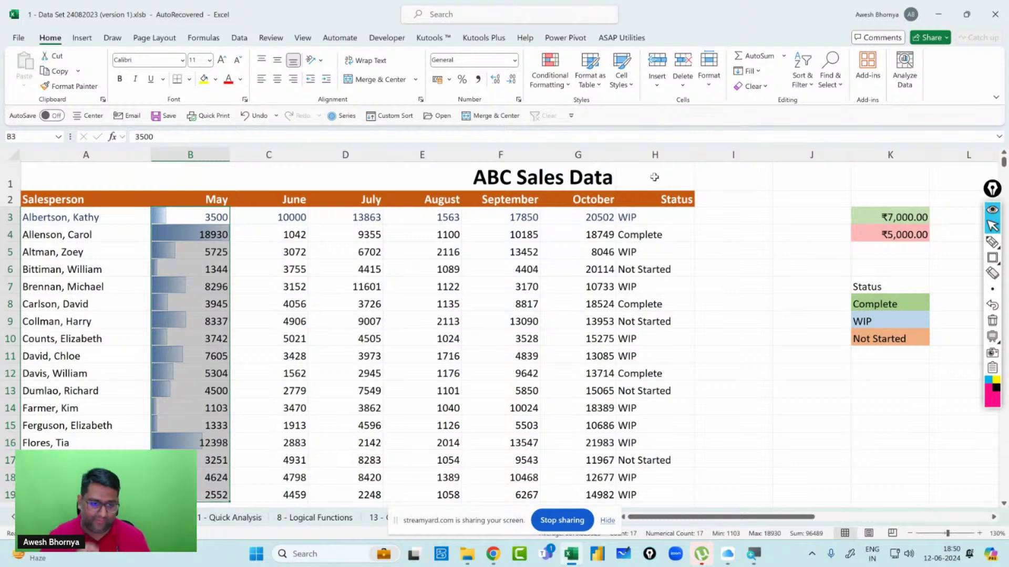
pyautogui.click(224, 271)
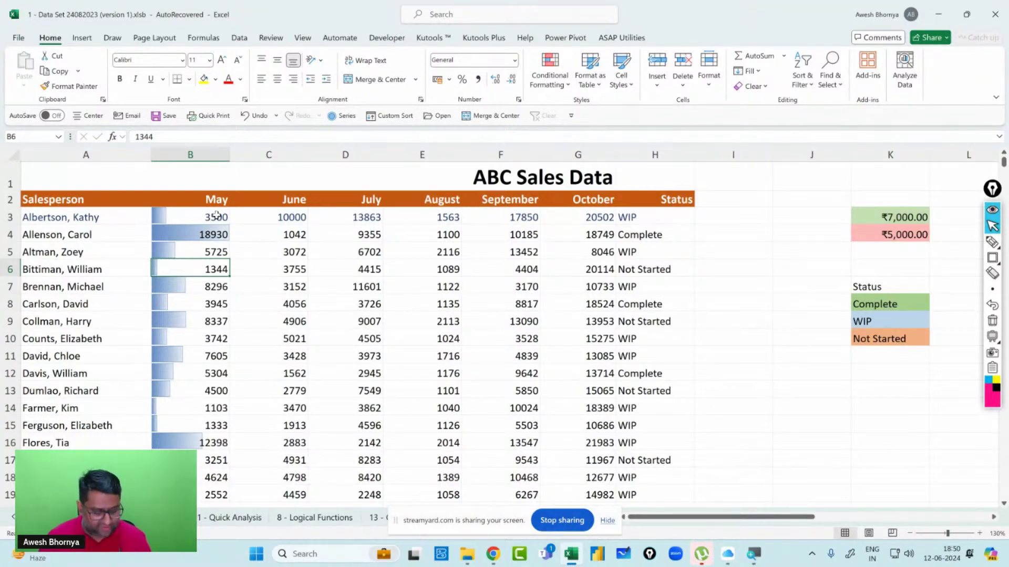
pyautogui.click(214, 219)
pyautogui.hotkey('ctrl', 'shift', 'Down')
pyautogui.click(317, 219)
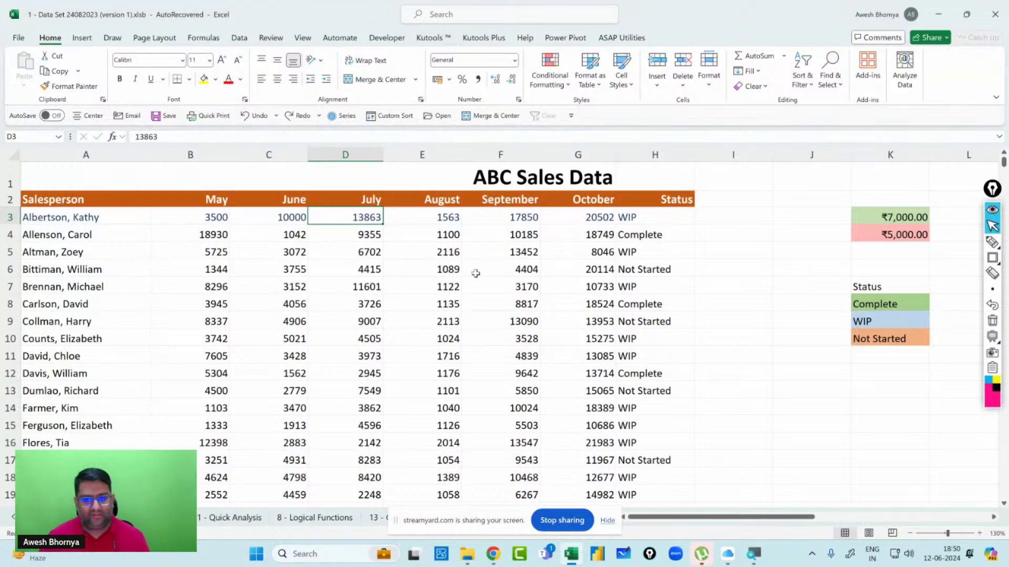
# Switch to the Quick Analysis sheet and select the May to October figures in B3:G20.
pyautogui.click(231, 518)
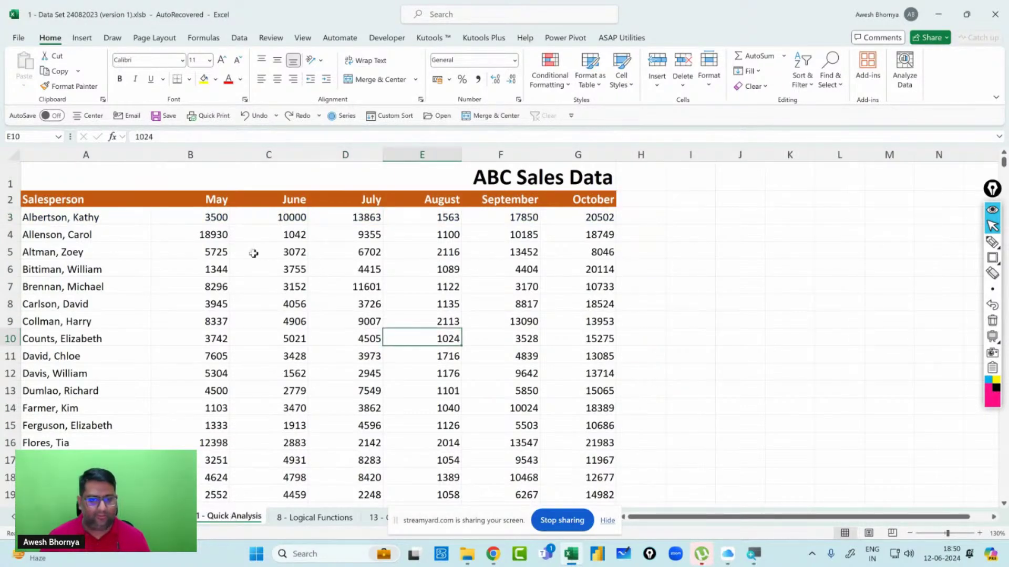
pyautogui.moveTo(87, 218)
pyautogui.mouseDown()
pyautogui.moveTo(97, 401)
pyautogui.moveTo(84, 493)
pyautogui.mouseUp()
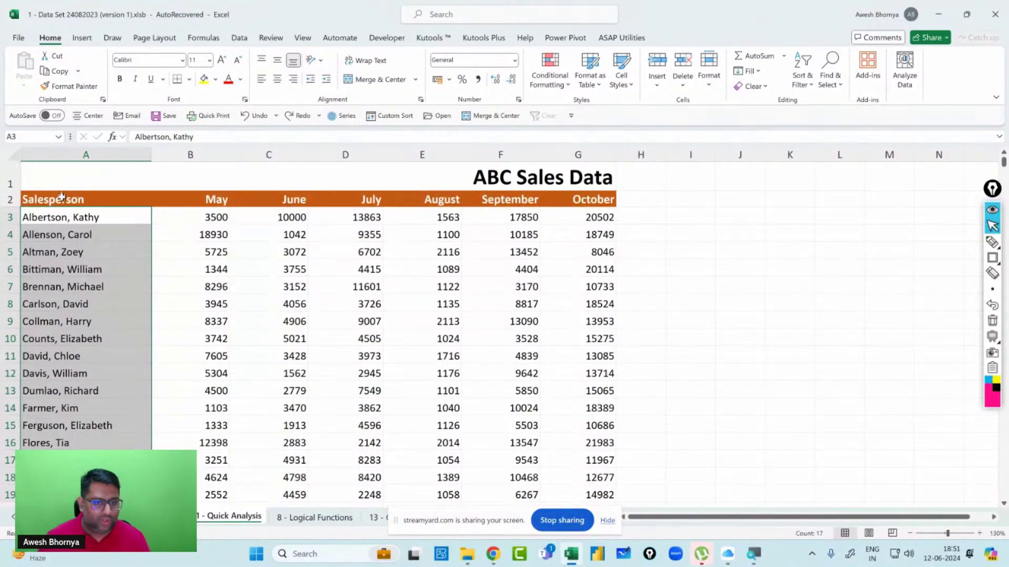
pyautogui.moveTo(189, 213); pyautogui.dragTo(597, 491)
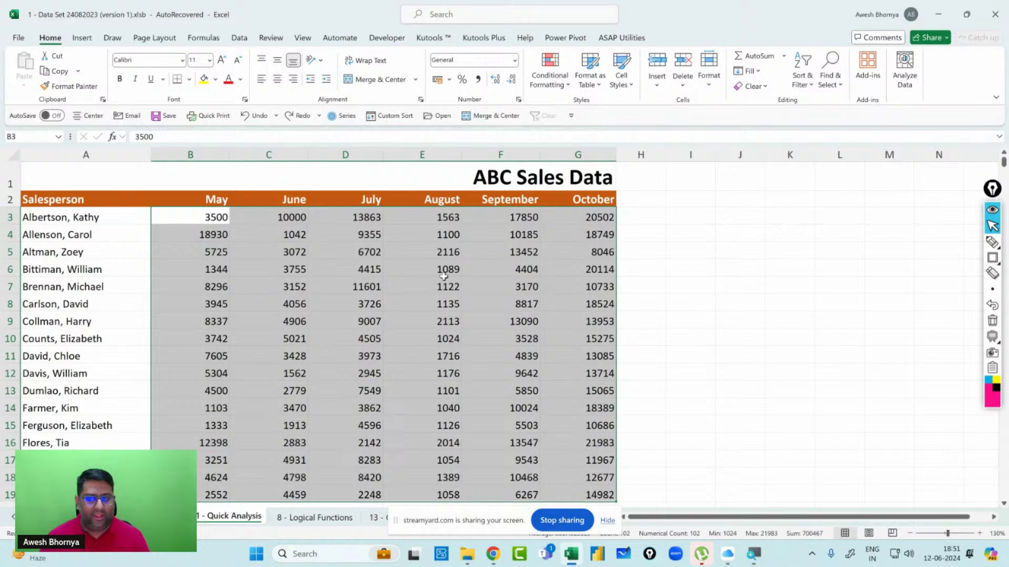
pyautogui.scroll(-1, 670, 491)
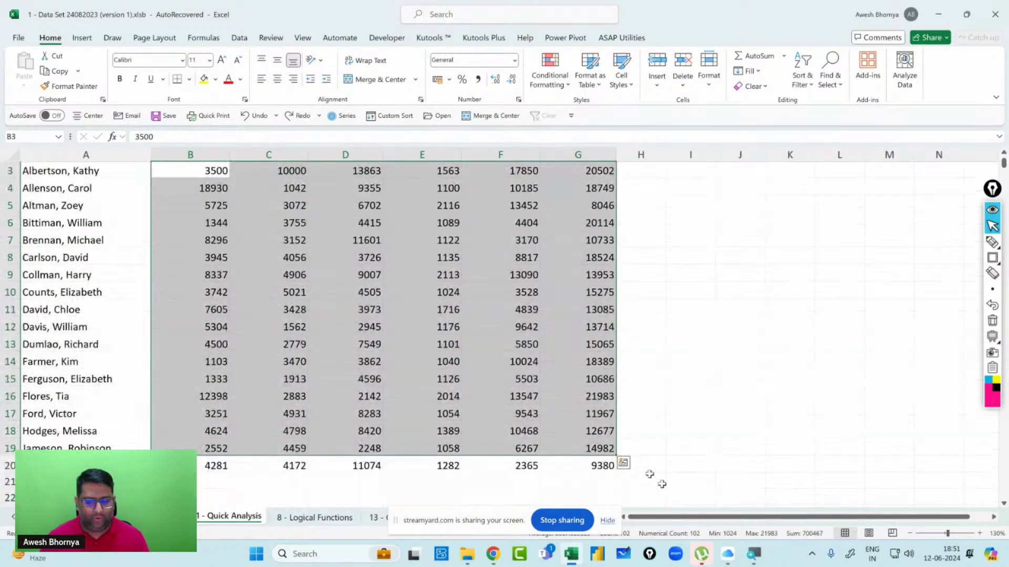
pyautogui.scroll(1, 284, 254)
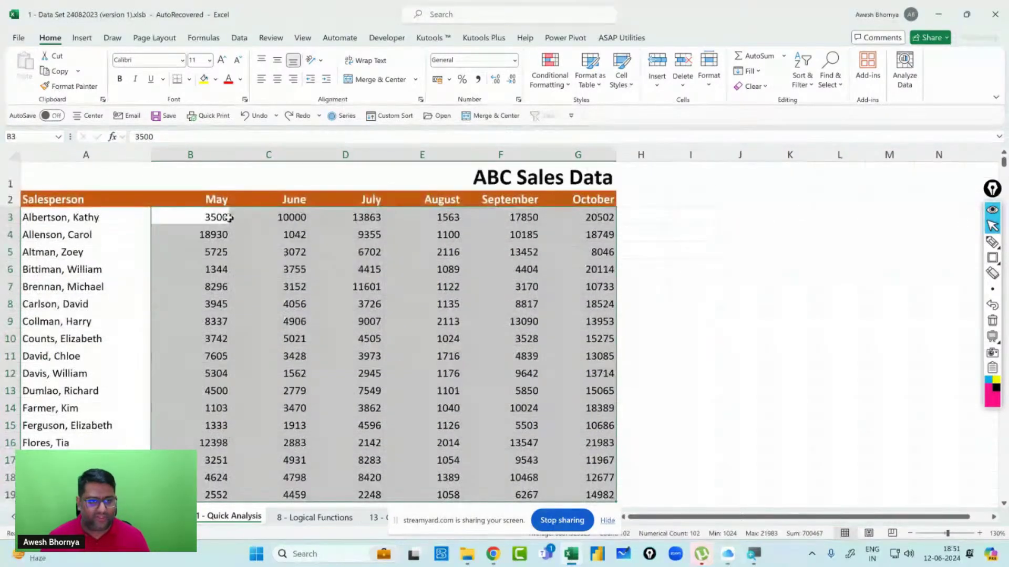
pyautogui.moveTo(231, 219); pyautogui.dragTo(604, 504)
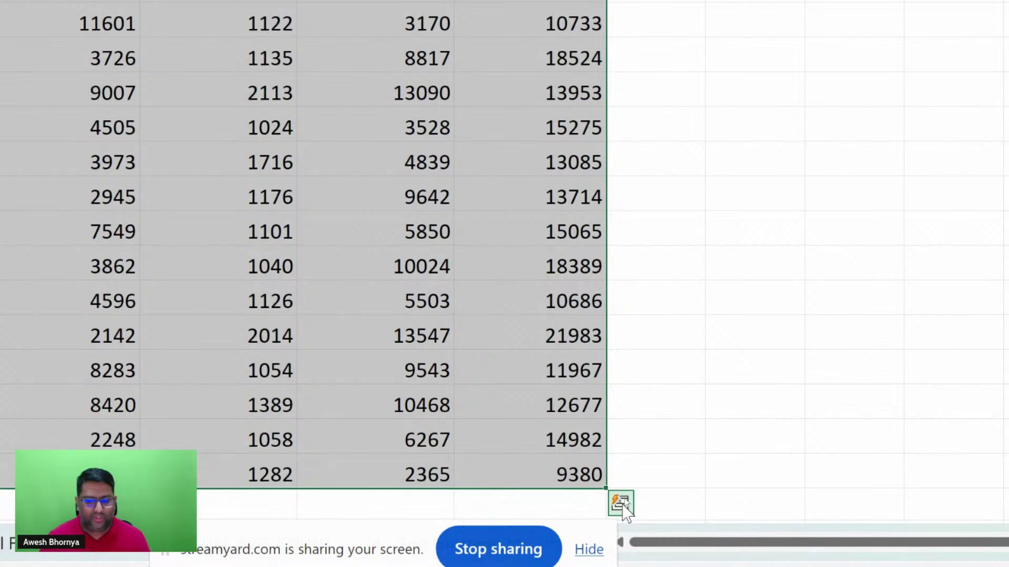
# Browse the Quick Analysis chart, total and table options for B3:G20, and insert Line sparklines in H3:H20.
pyautogui.click(621, 503)
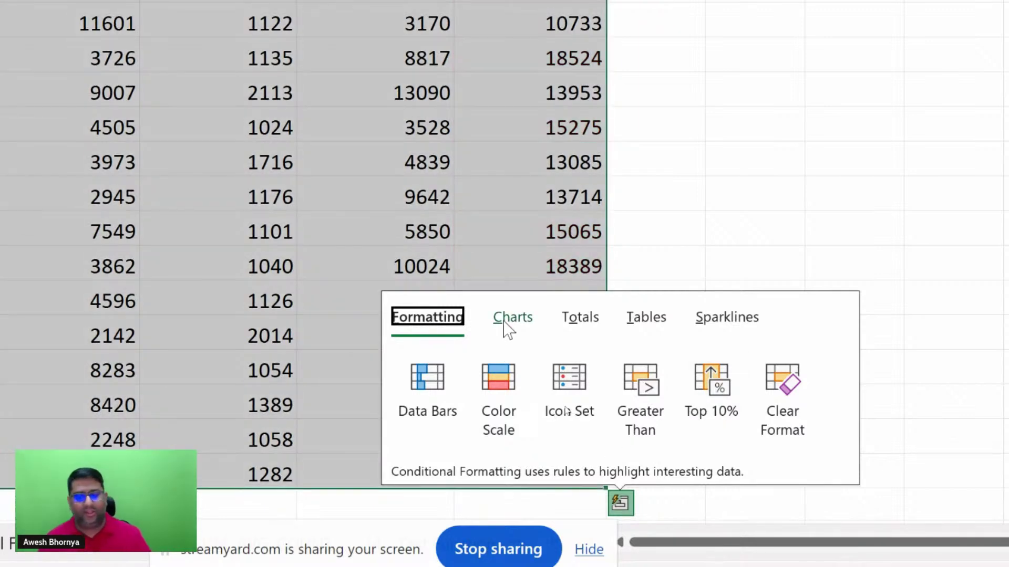
pyautogui.click(507, 329)
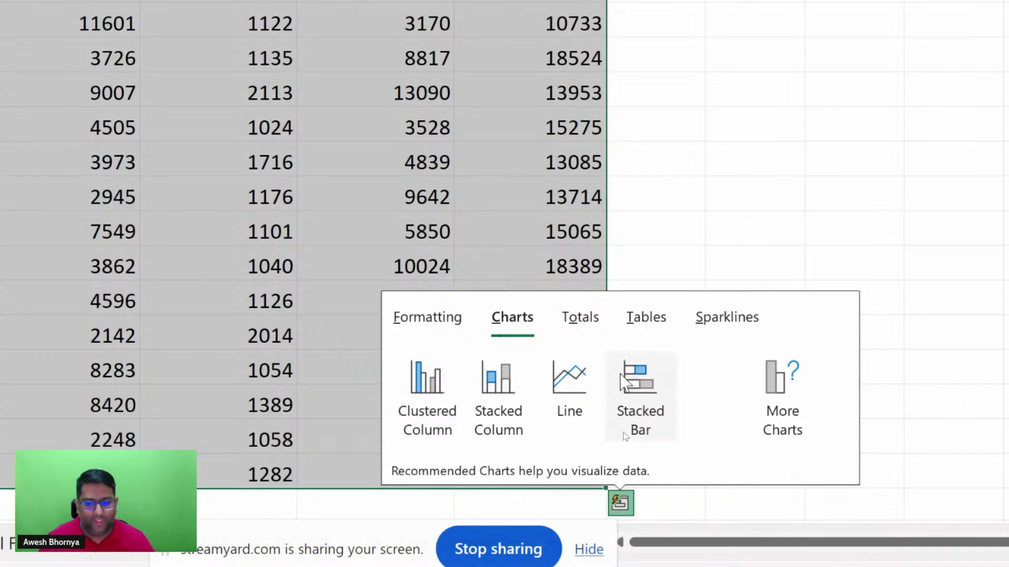
pyautogui.click(580, 320)
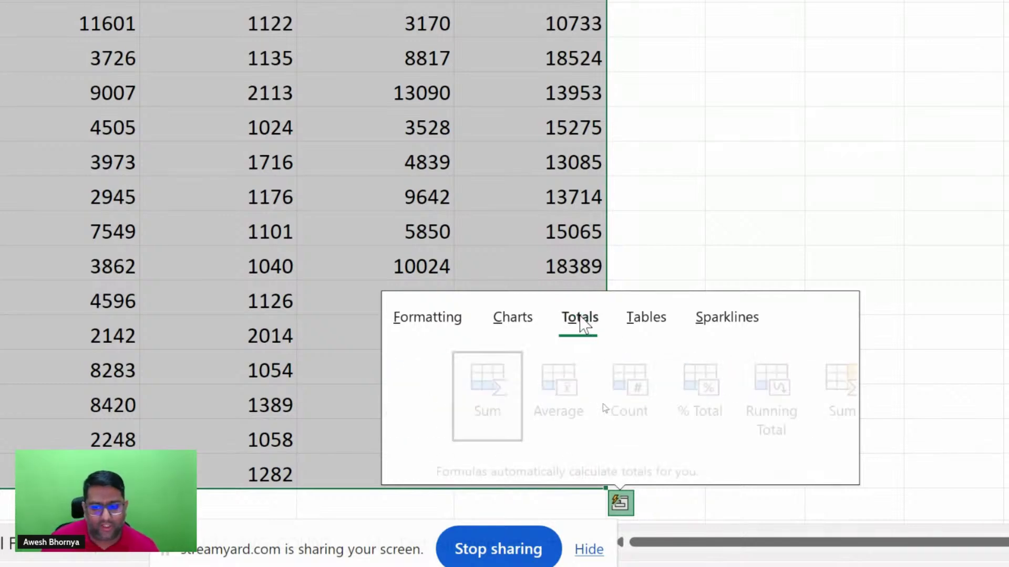
pyautogui.click(644, 319)
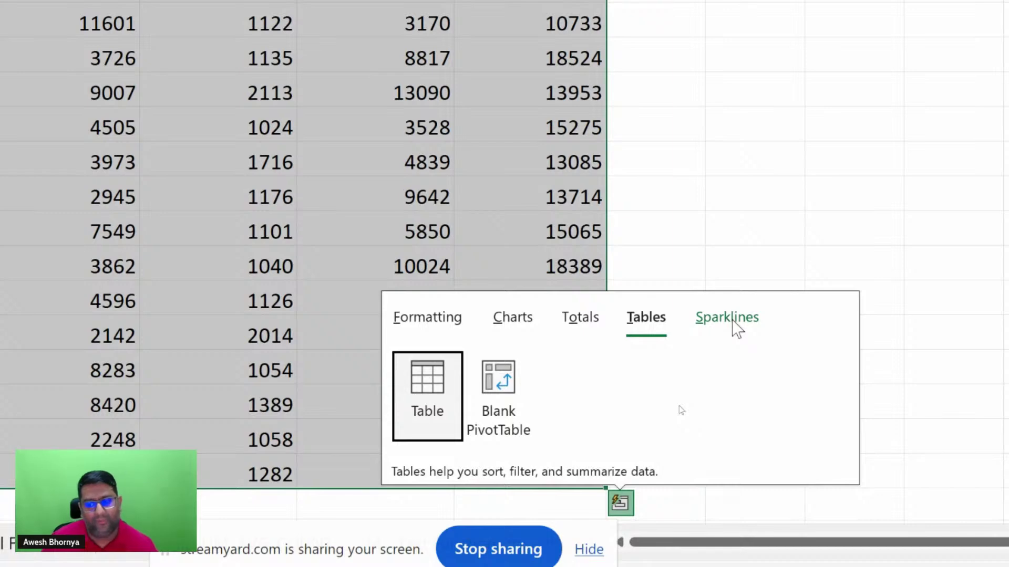
pyautogui.click(734, 323)
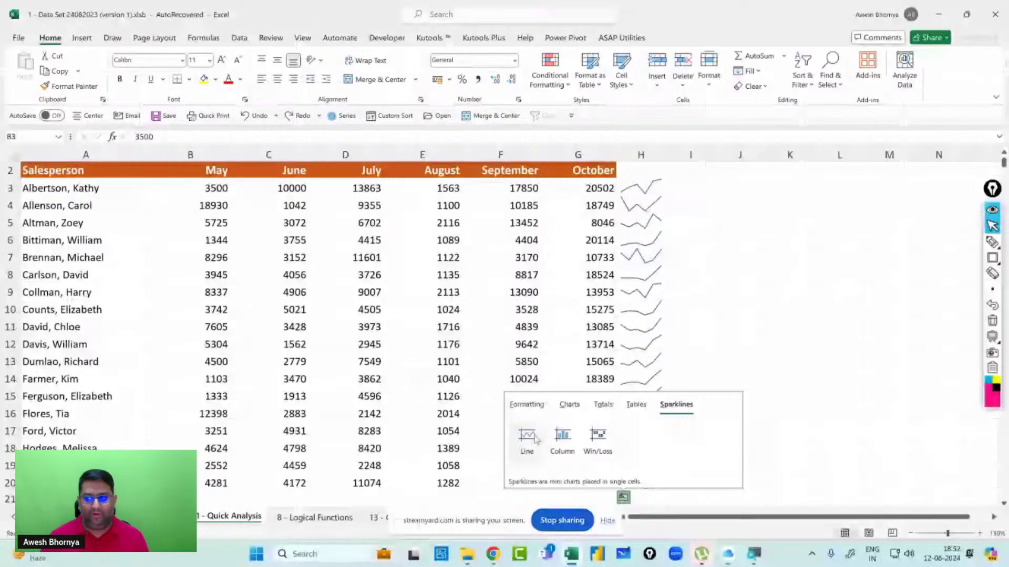
pyautogui.click(527, 437)
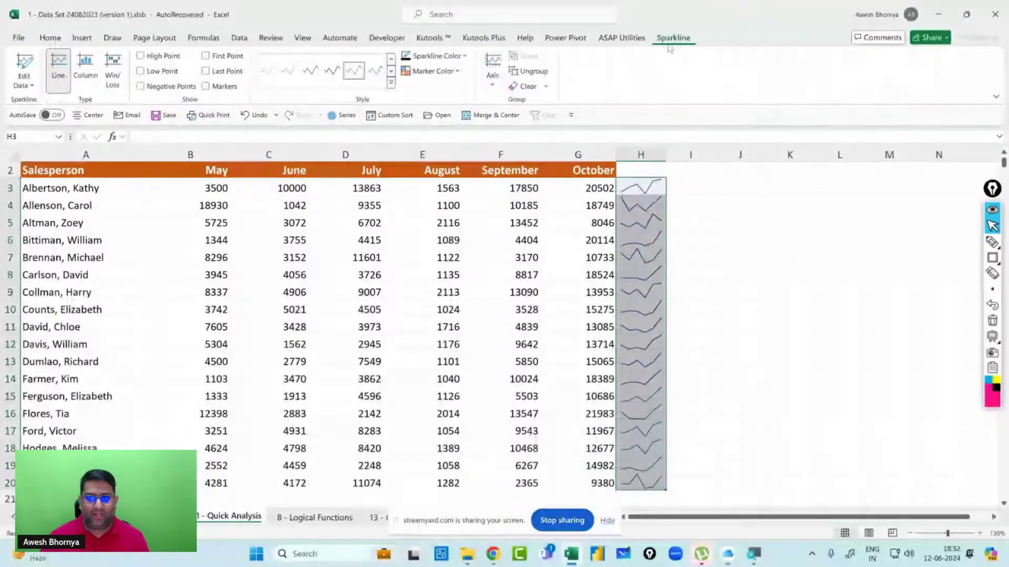
# Outline the Sparkline heading and its group of tools with pink annotation rectangles, and clear the annotations.
pyautogui.click(993, 258)
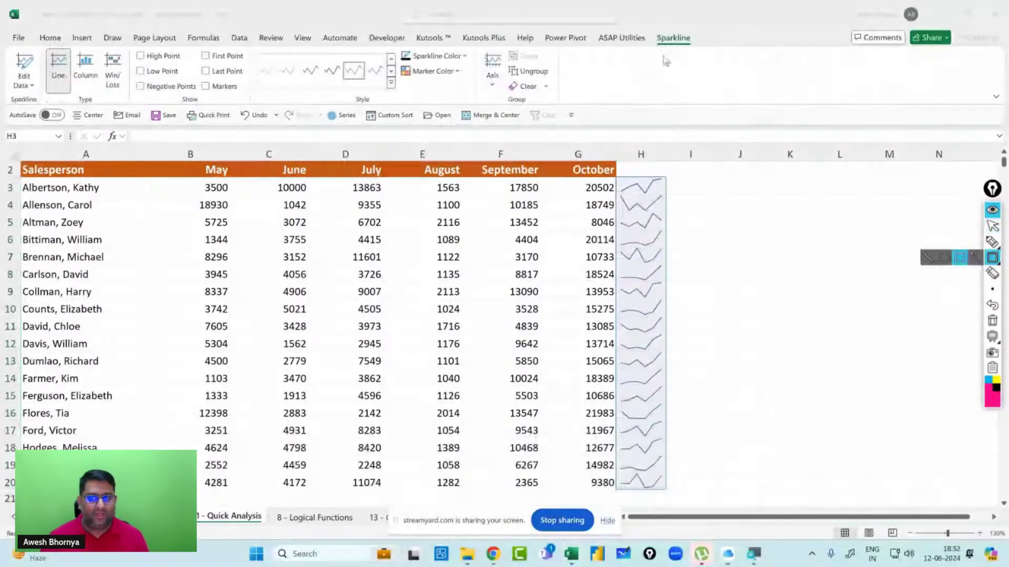
pyautogui.moveTo(650, 25); pyautogui.dragTo(709, 54)
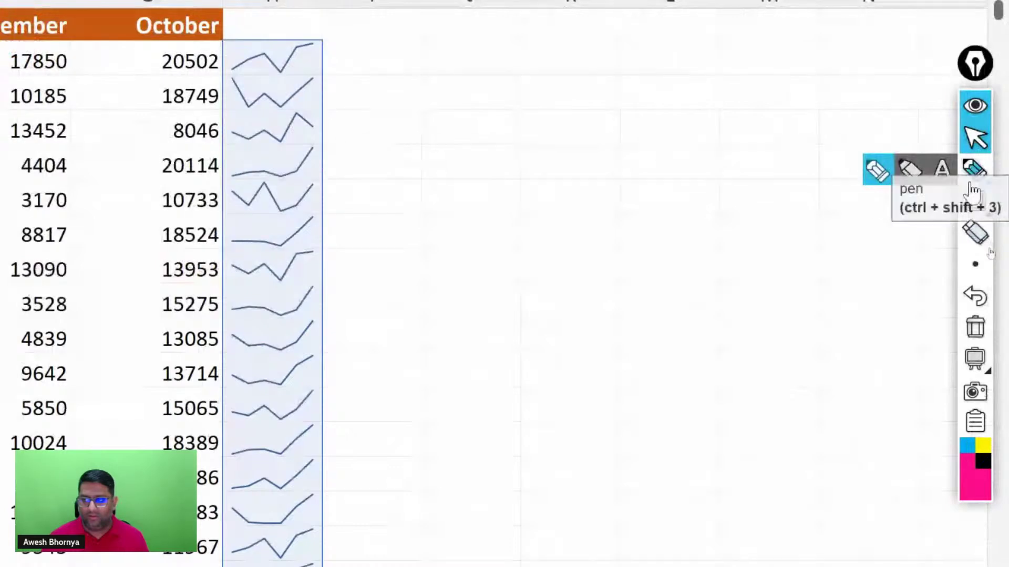
pyautogui.click(974, 205)
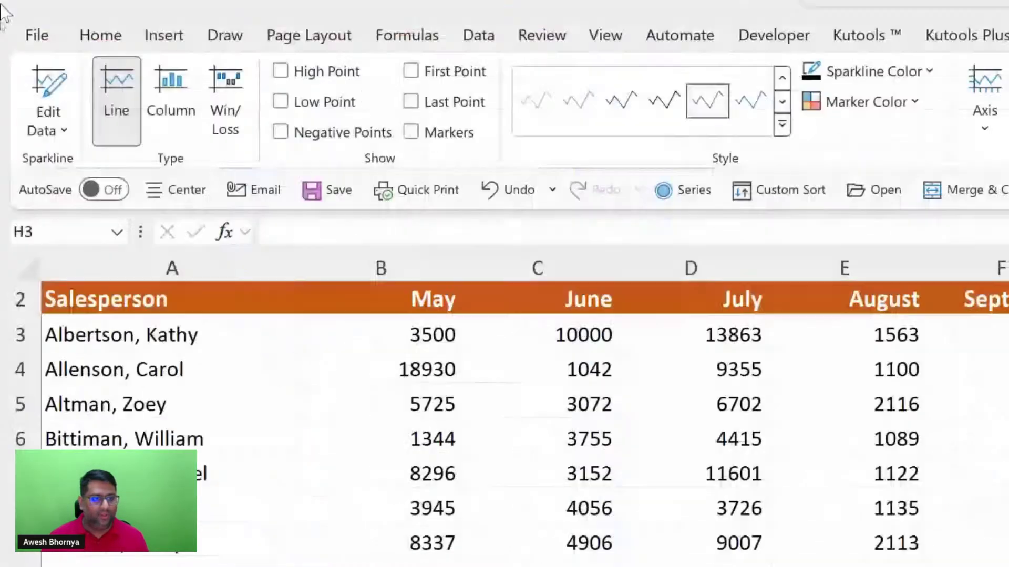
pyautogui.moveTo(11, 34); pyautogui.dragTo(552, 151)
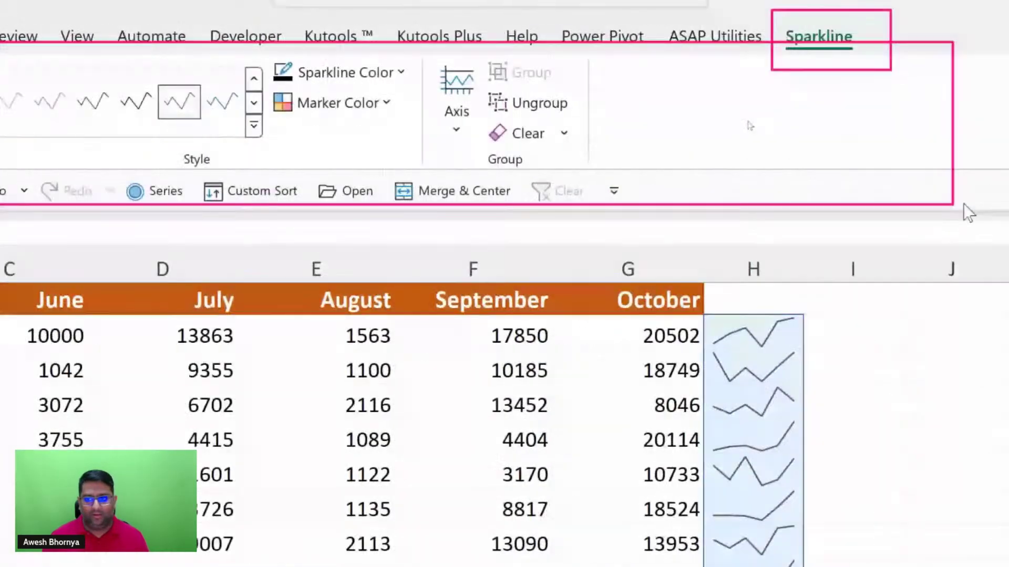
pyautogui.moveTo(963, 203); pyautogui.dragTo(598, 169)
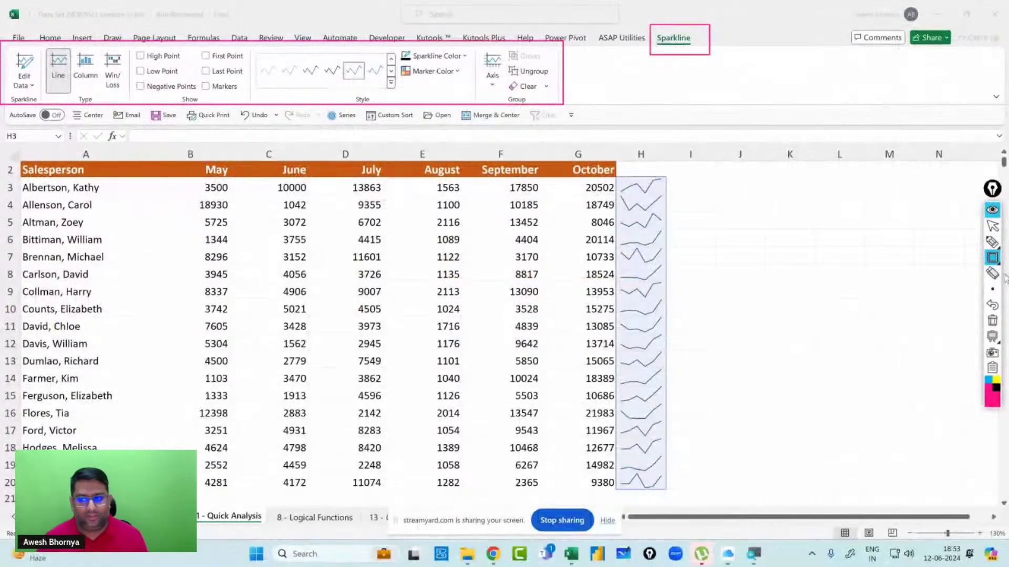
pyautogui.click(991, 321)
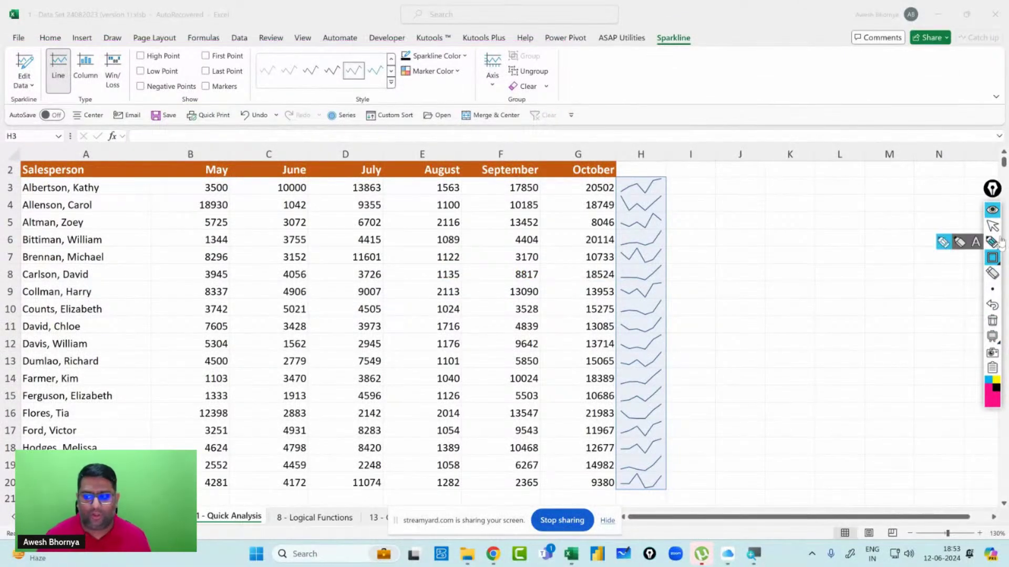
pyautogui.click(992, 226)
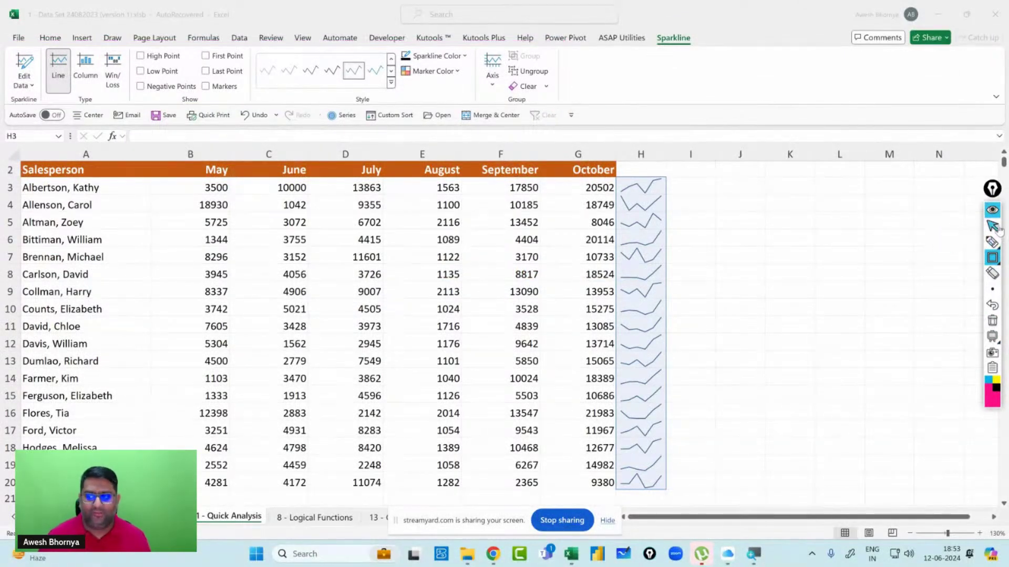
# Show the High Point and Low Point markers on the sparklines in H3:H20.
pyautogui.click(150, 57)
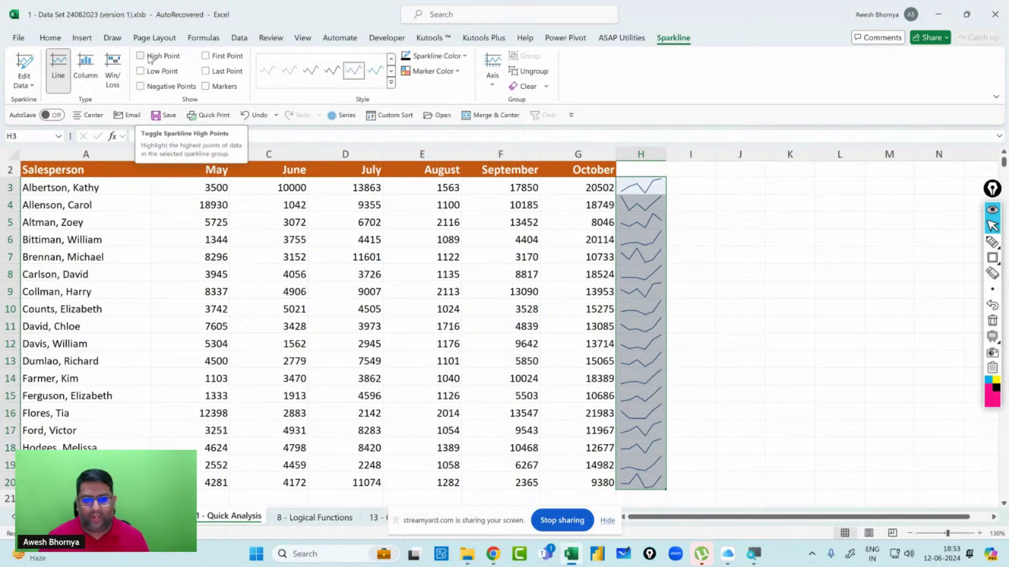
pyautogui.click(149, 57)
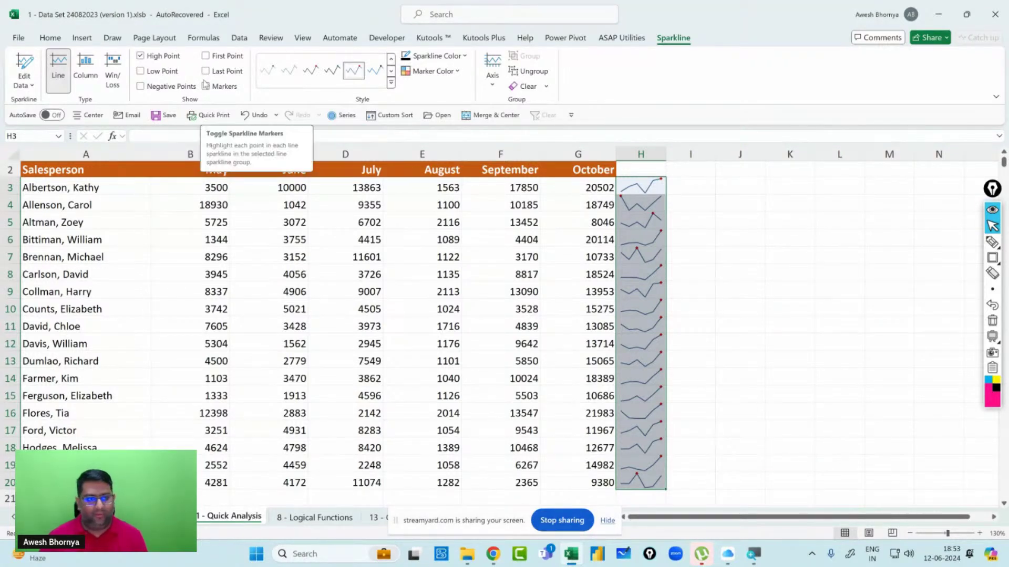
pyautogui.click(140, 72)
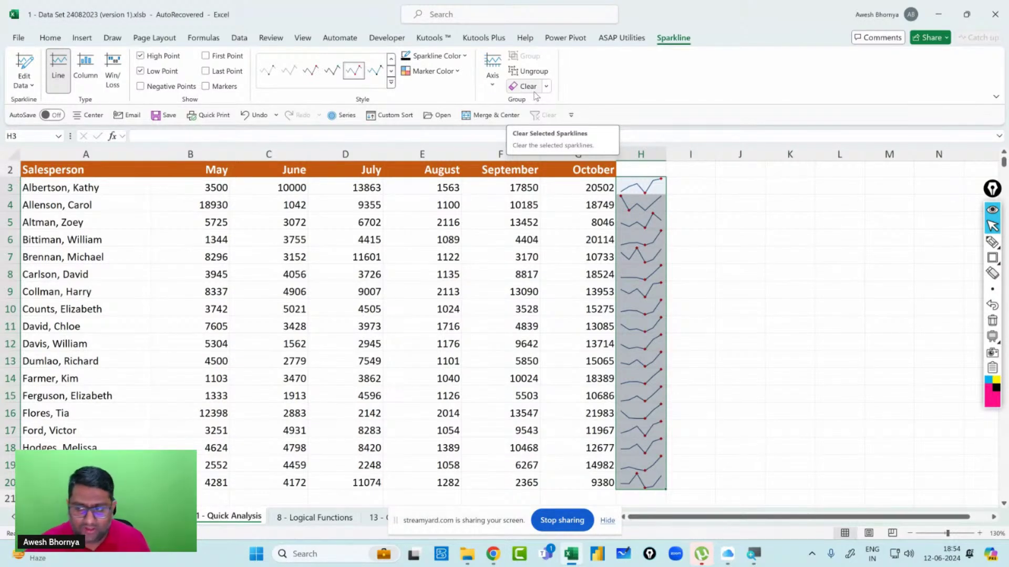
# Handwrite "October" in pink with an arrow pointing to the sparklines, and clear the annotation.
pyautogui.click(992, 242)
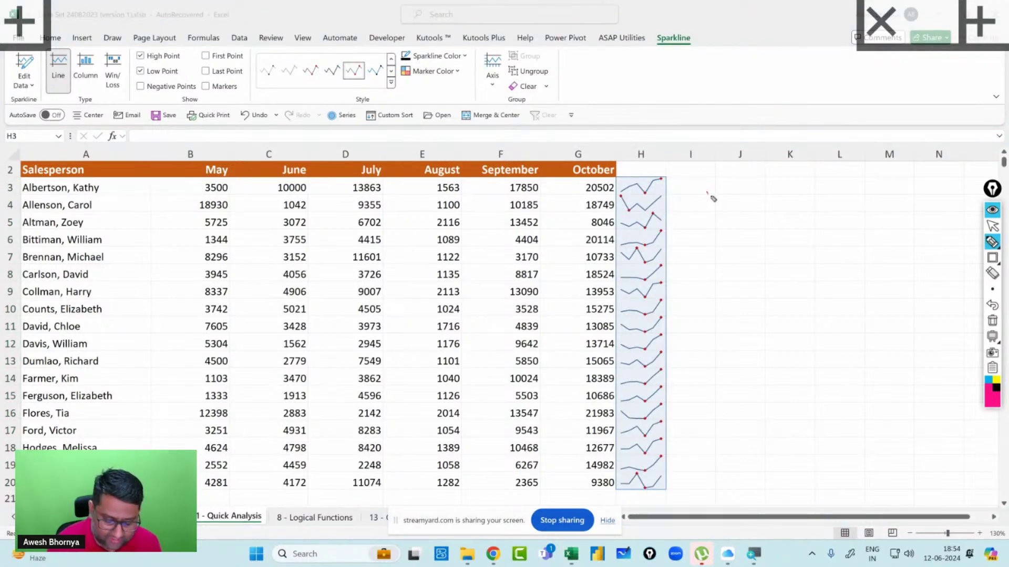
pyautogui.moveTo(706, 193)
pyautogui.mouseDown()
pyautogui.moveTo(716, 218)
pyautogui.moveTo(741, 220)
pyautogui.mouseUp()
pyautogui.moveTo(724, 200); pyautogui.dragTo(805, 216)
pyautogui.moveTo(809, 213); pyautogui.dragTo(822, 185)
pyautogui.moveTo(686, 251); pyautogui.dragTo(860, 208)
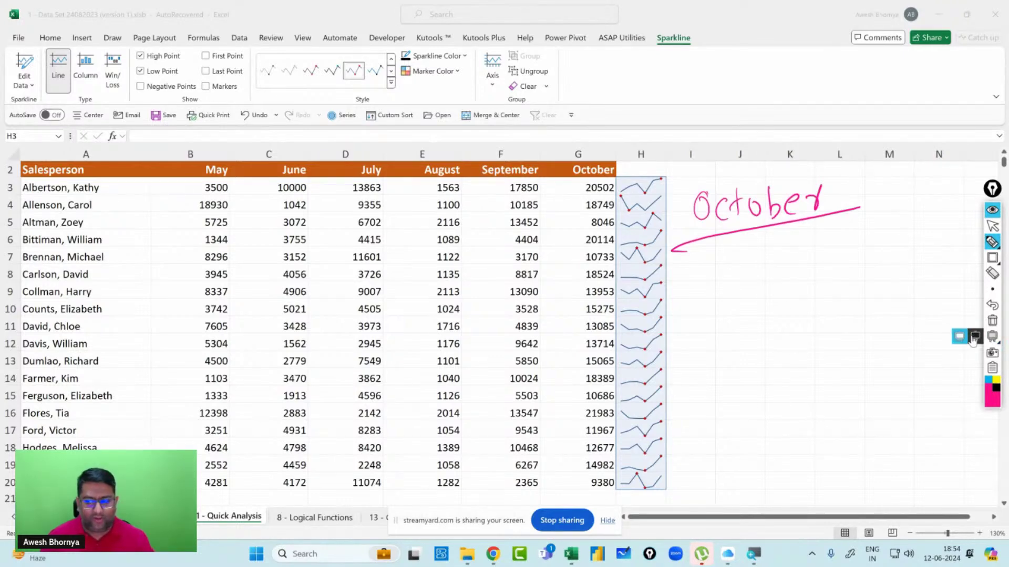
pyautogui.click(992, 226)
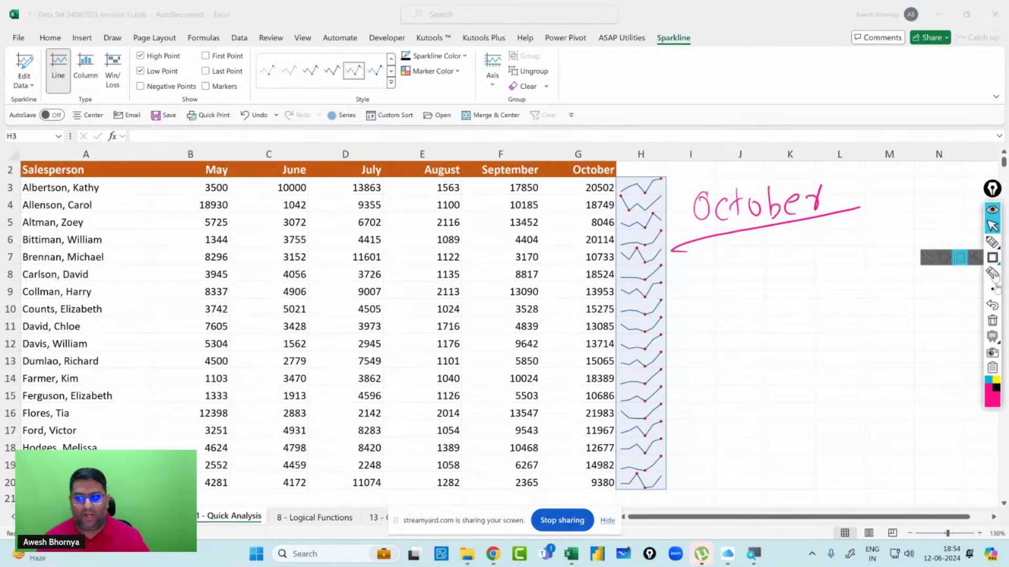
pyautogui.click(992, 321)
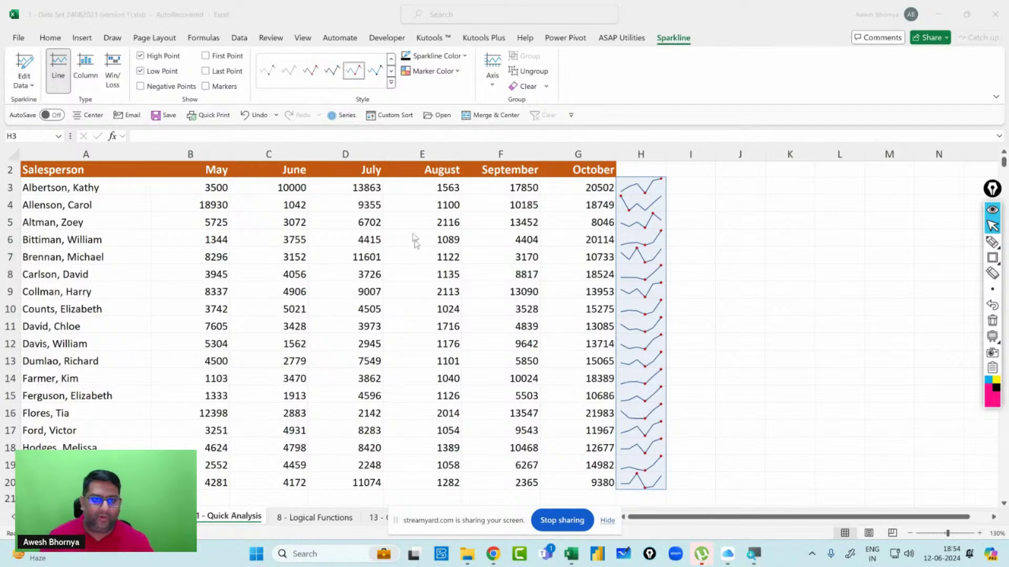
# Delete column H containing the sparklines.
pyautogui.click(642, 150)
pyautogui.click(639, 153)
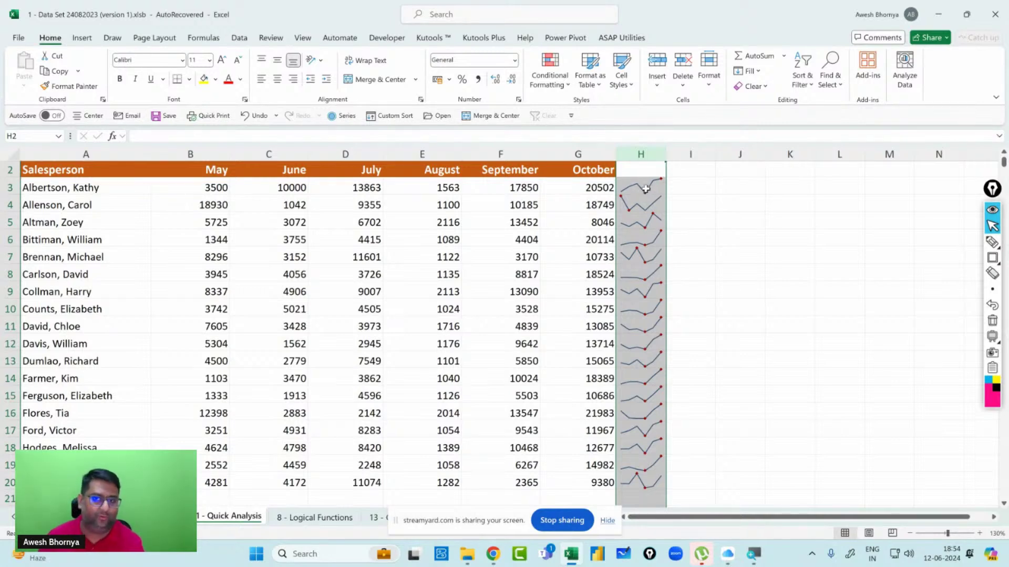
pyautogui.rightClick(645, 155)
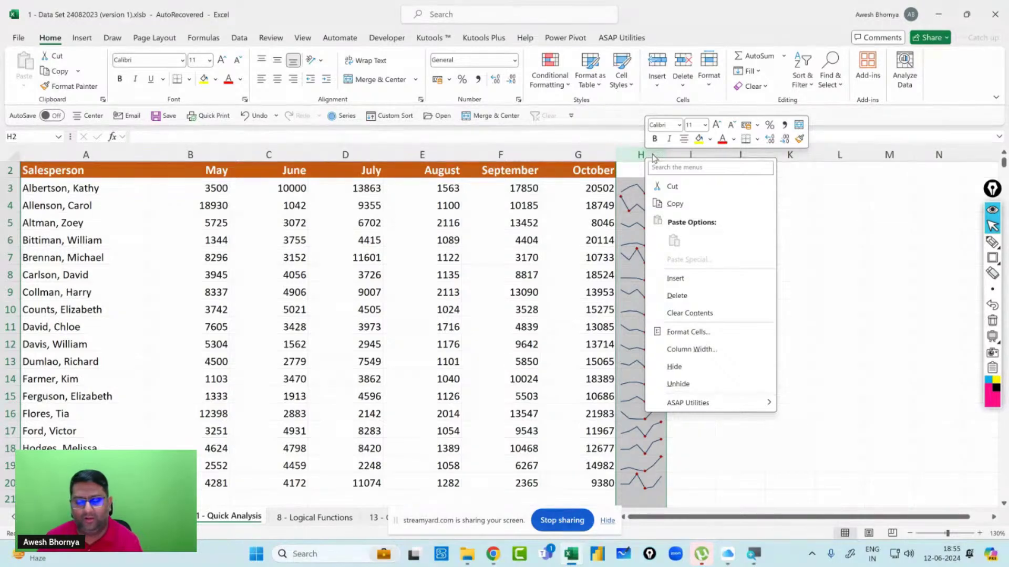
pyautogui.click(673, 295)
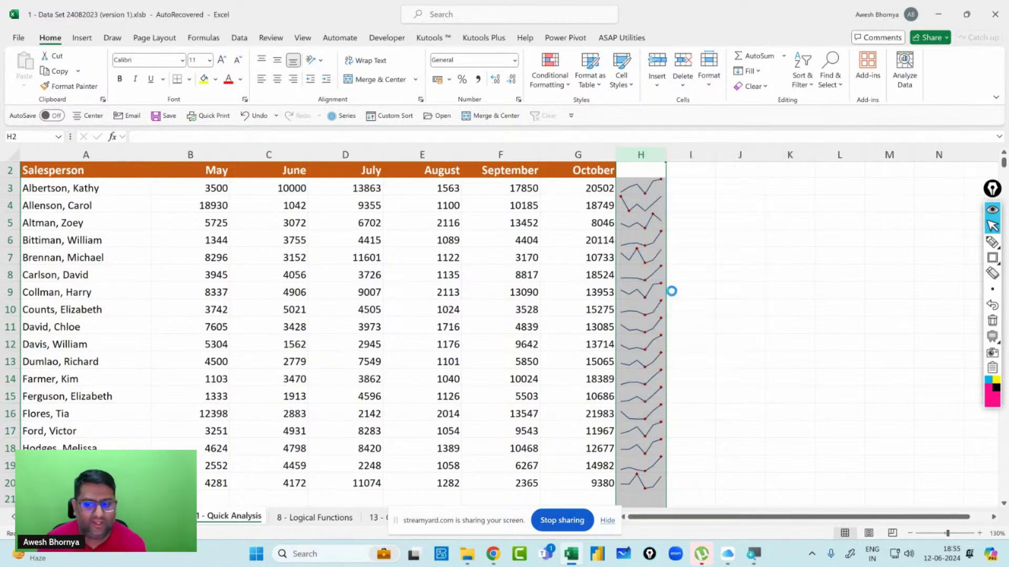
# Close the workbook without saving its changes and open 4 - PIVOT TABLE DATA 24082023.xlsx.
pyautogui.click(649, 189)
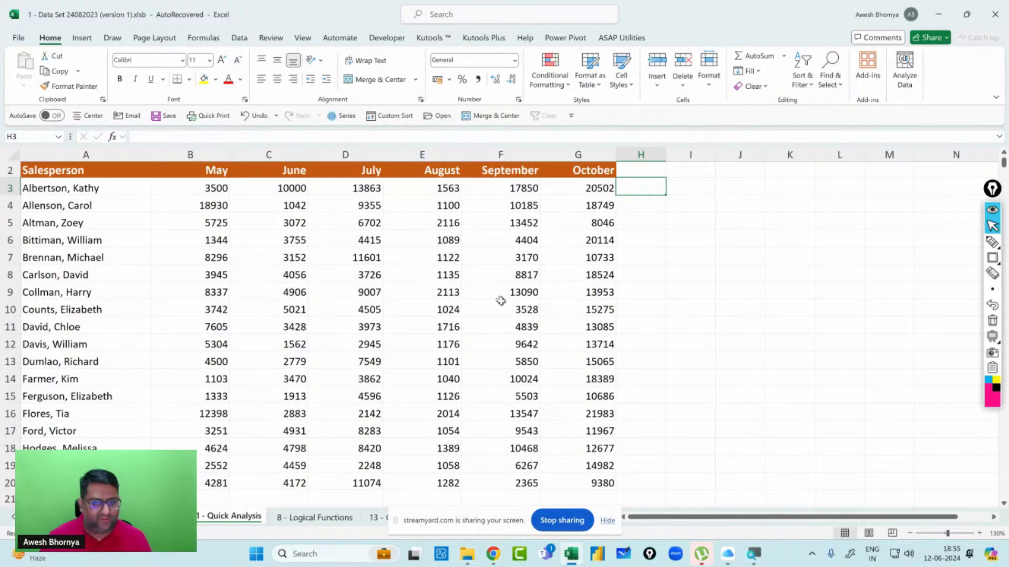
pyautogui.click(997, 15)
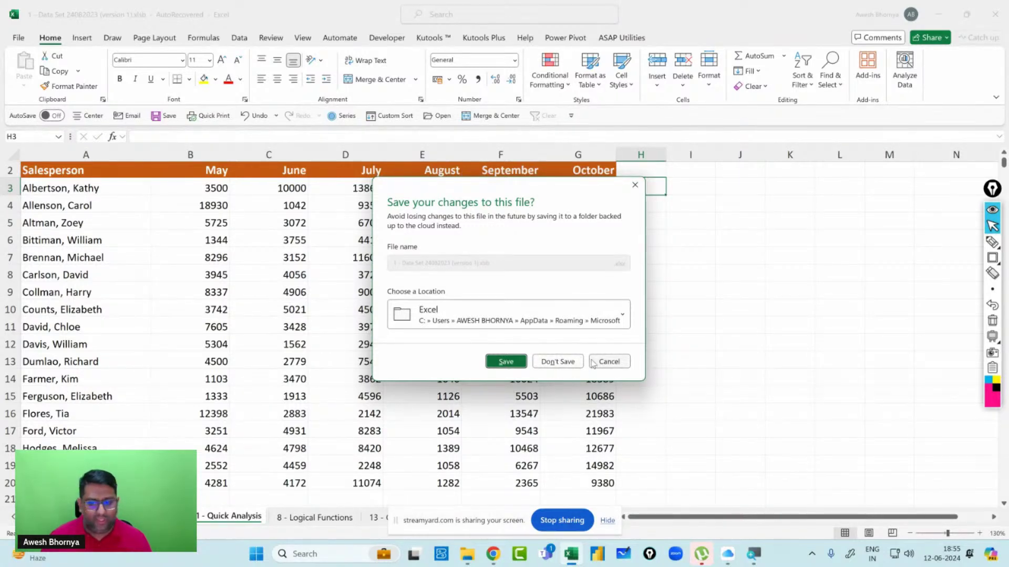
pyautogui.click(572, 362)
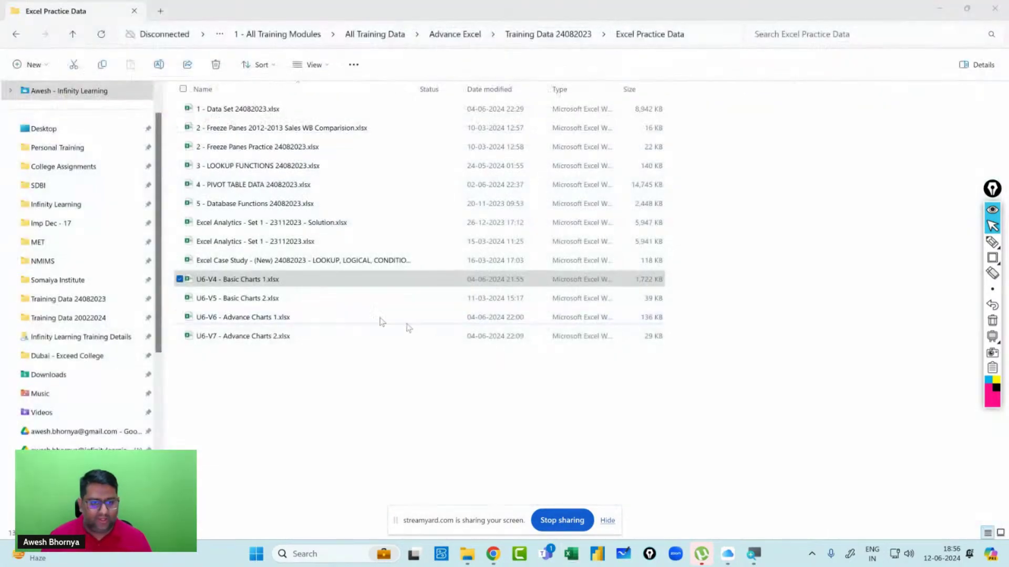
pyautogui.click(244, 187)
pyautogui.doubleClick(244, 187)
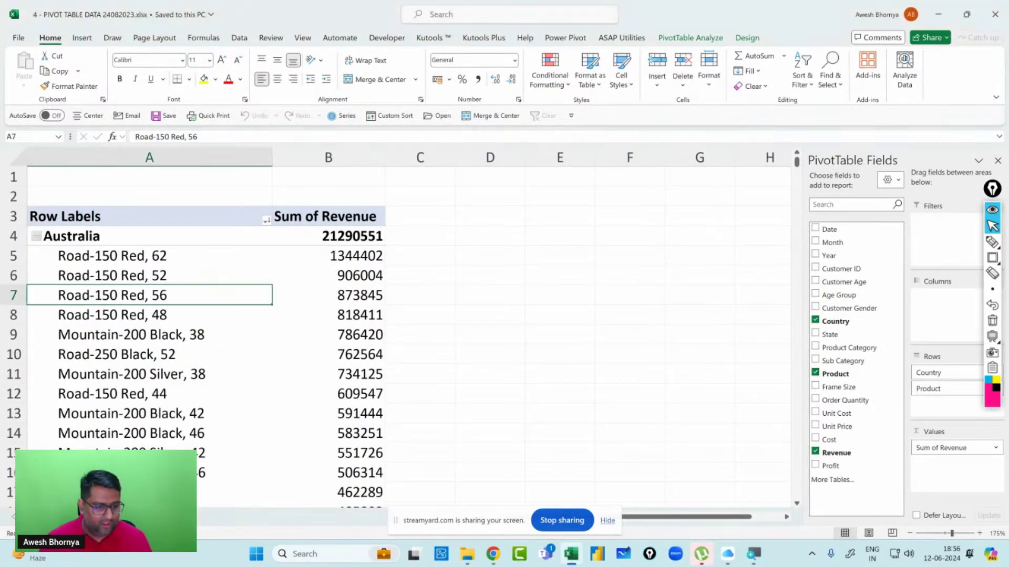
# Permanently delete the worksheet containing the existing revenue pivot table.
pyautogui.rightClick(79, 518)
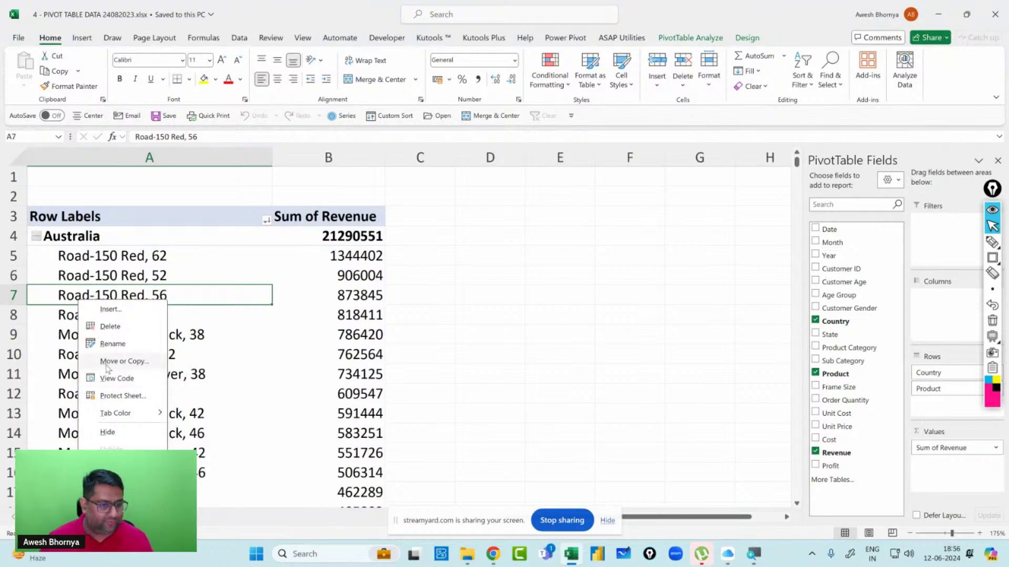
pyautogui.click(110, 327)
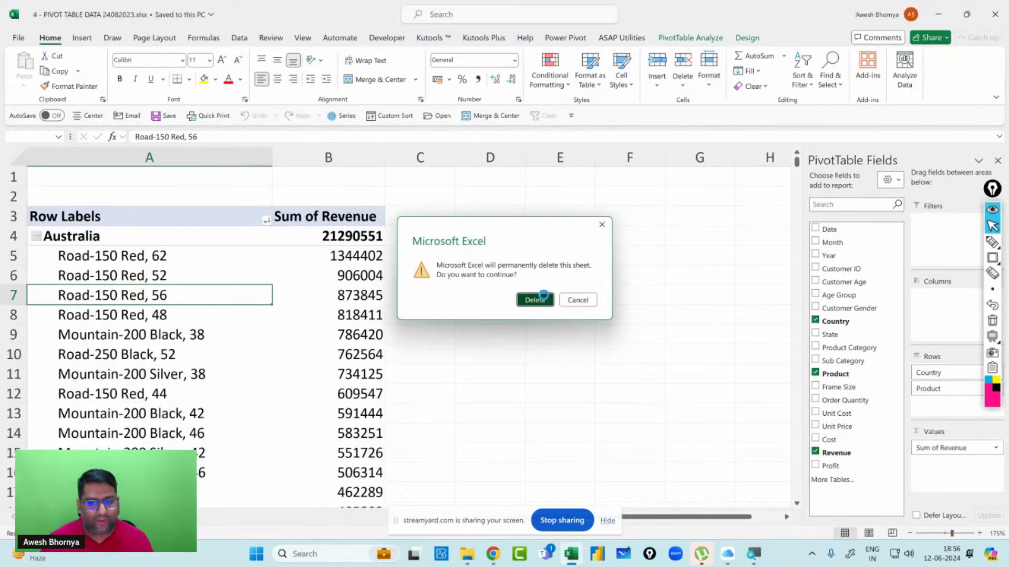
pyautogui.click(535, 300)
# Examine the extent of the sales table, from the Date header to its last row and across to the Profit column.
pyautogui.scroll(-1, 120, 417)
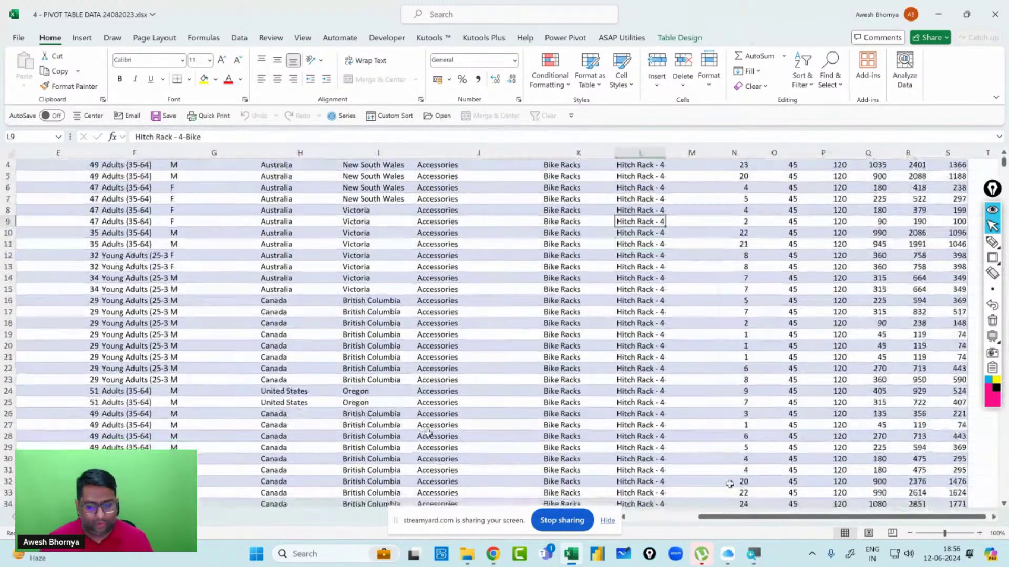
pyautogui.moveTo(738, 519); pyautogui.dragTo(667, 519)
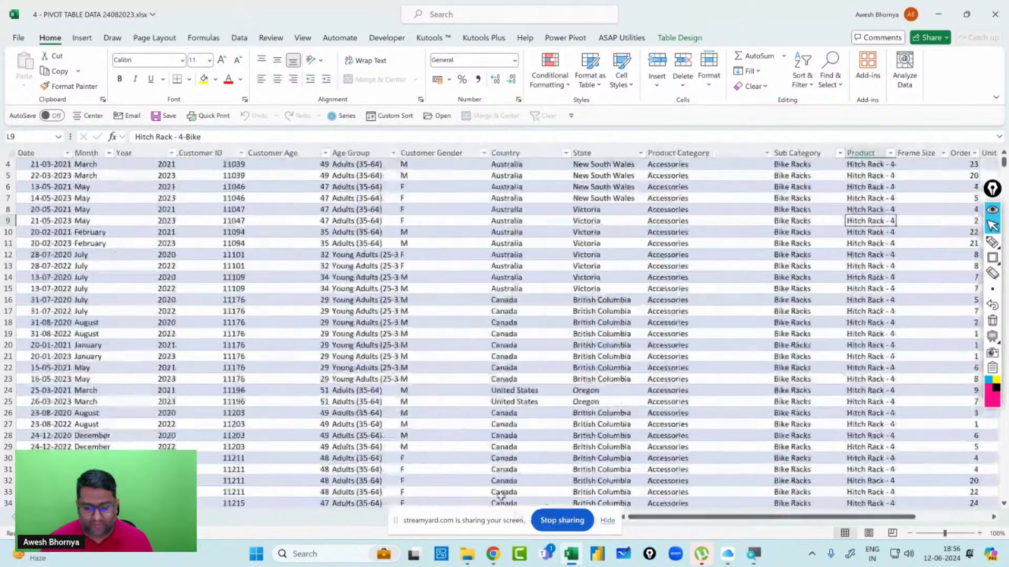
pyautogui.scroll(1, 415, 440)
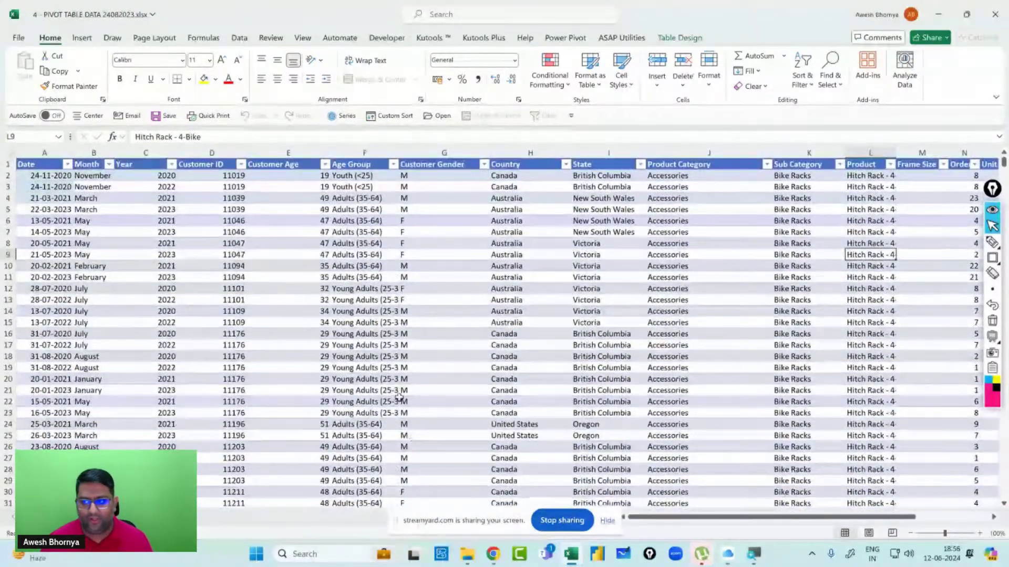
pyautogui.click(48, 168)
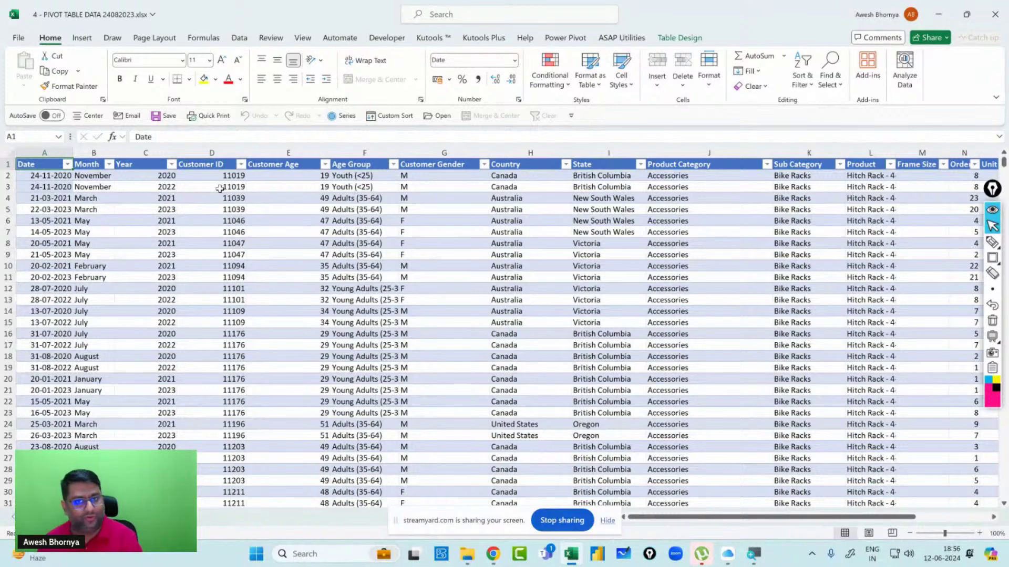
pyautogui.hotkey('ctrl', 'Down')
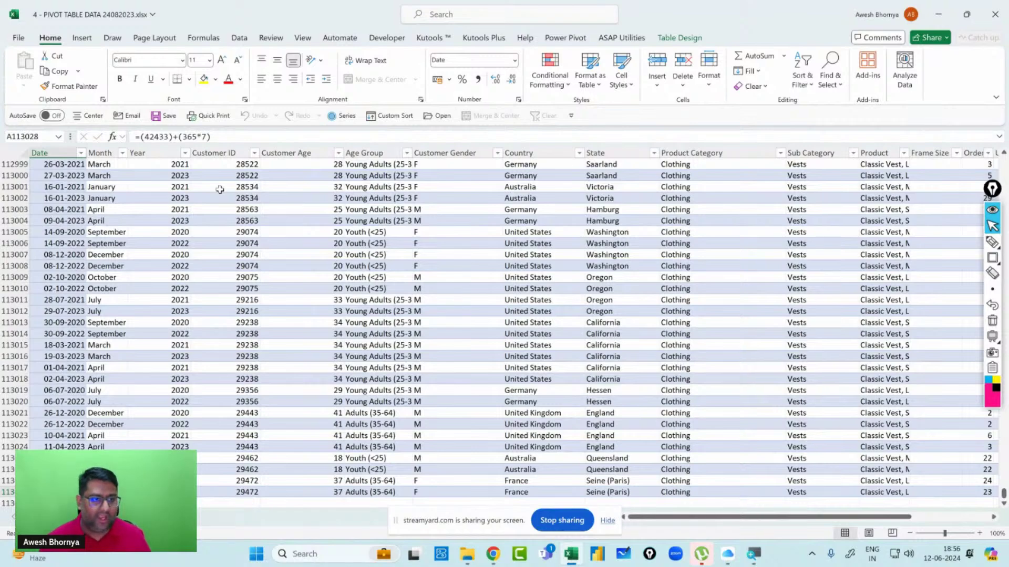
pyautogui.hotkey('ctrl', 'Up')
pyautogui.hotkey('ctrl', 'Right')
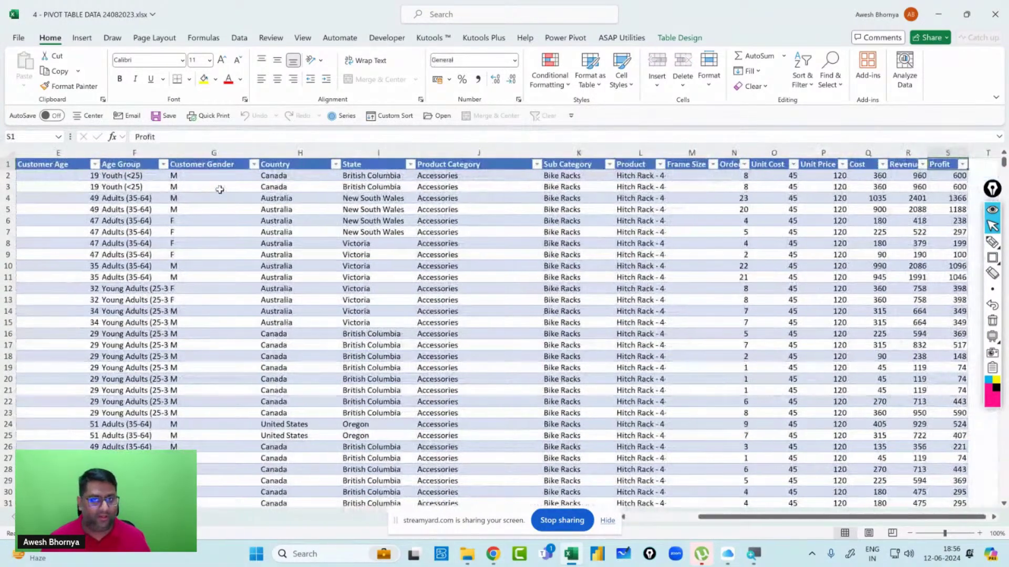
pyautogui.hotkey('ctrl', 'Left')
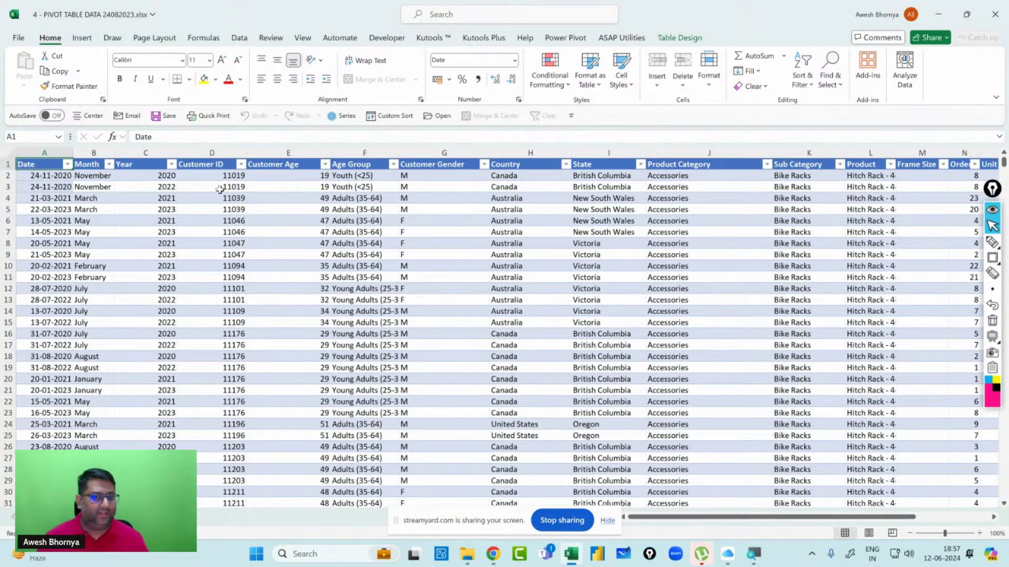
pyautogui.click(205, 229)
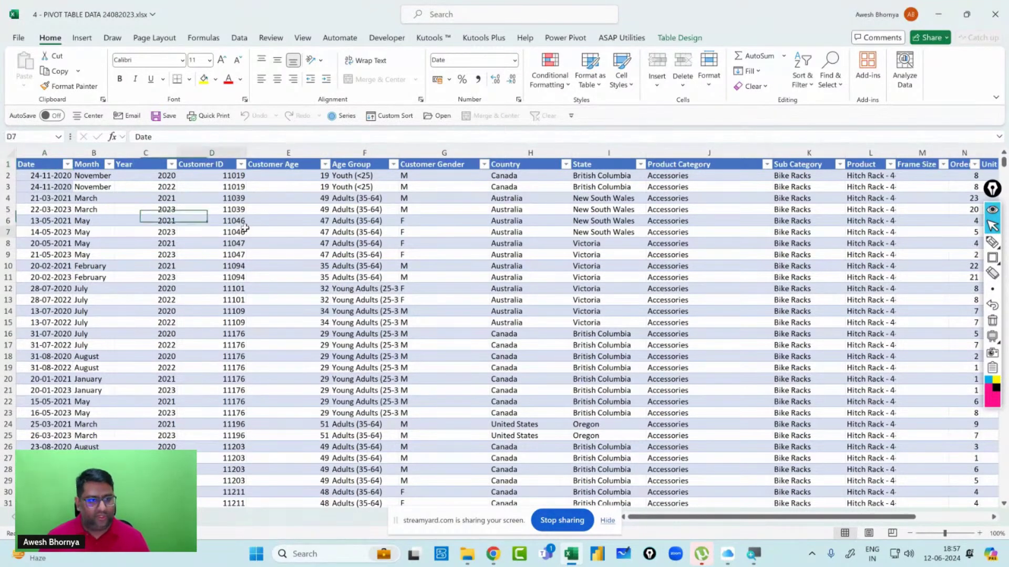
pyautogui.click(20, 164)
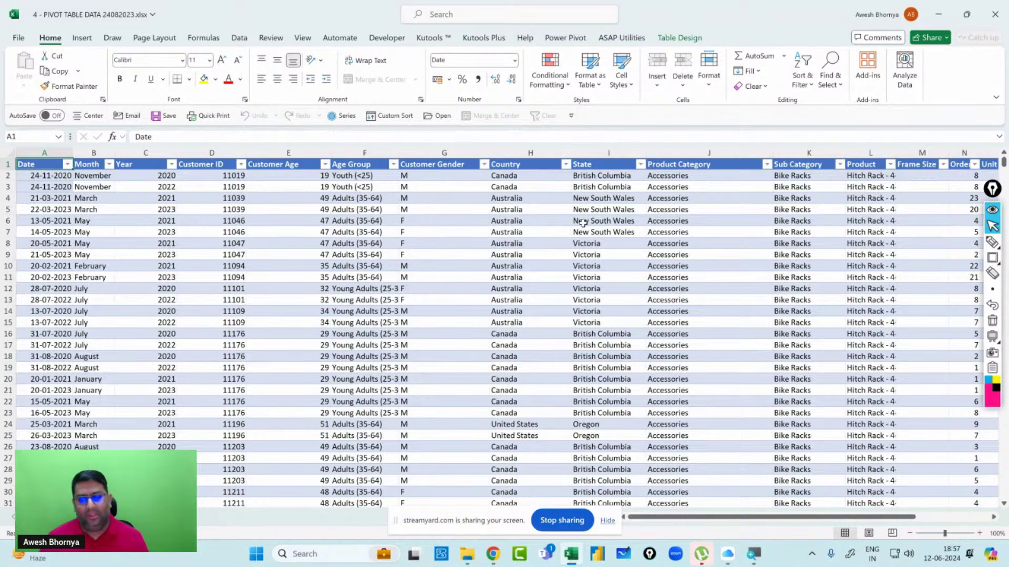
# Review the countries in the Country column's filter list without filtering, and look over the remaining columns through Profit.
pyautogui.click(565, 165)
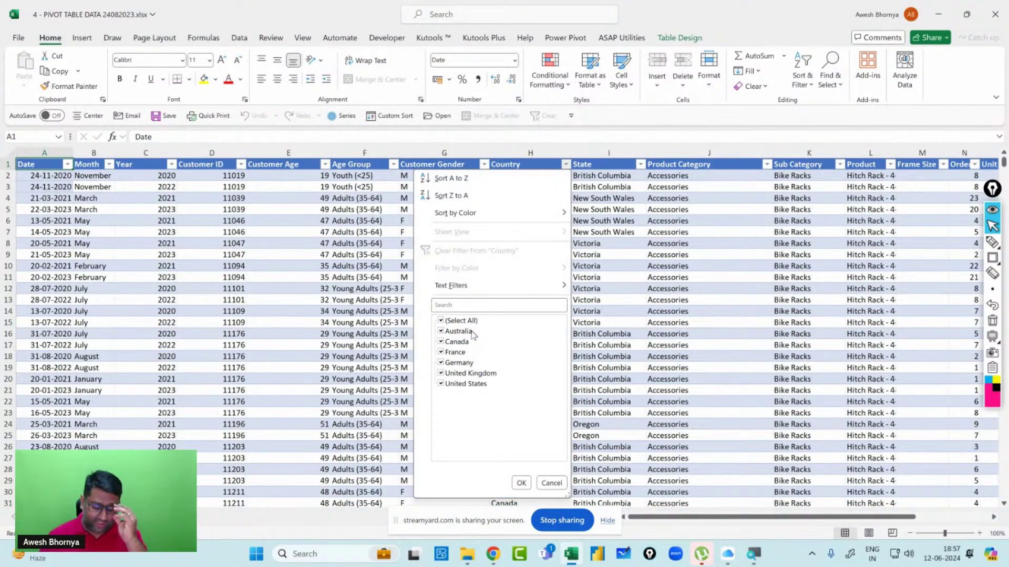
pyautogui.click(556, 482)
pyautogui.hscroll(5, 841, 504)
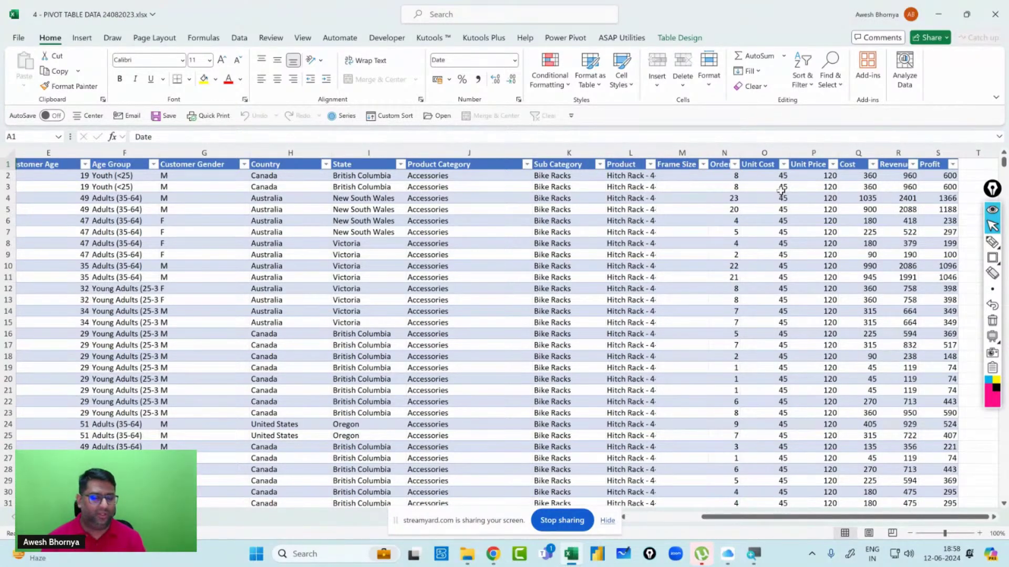
# Insert a PivotTable based on SalesTable in a new worksheet.
pyautogui.click(354, 222)
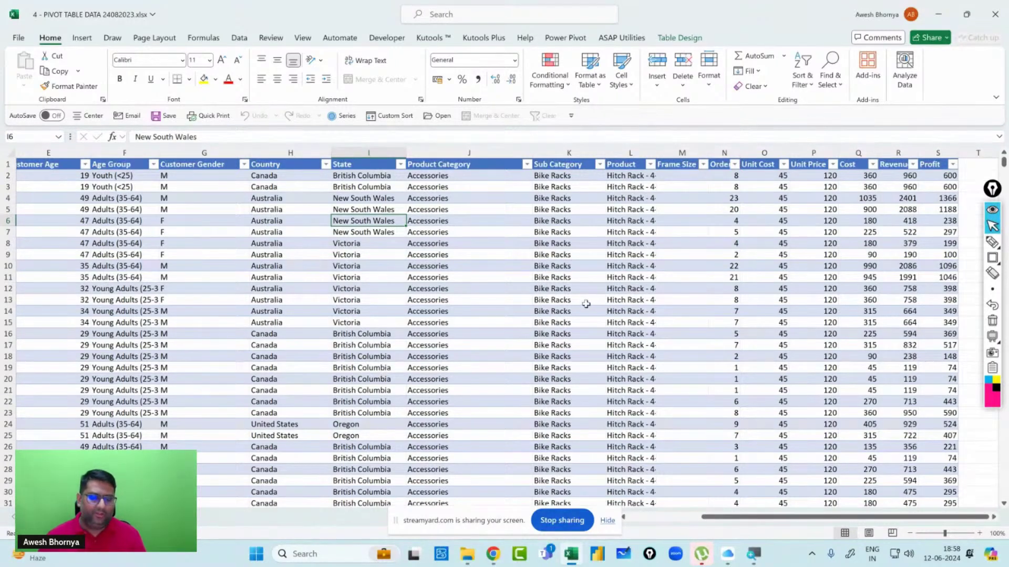
pyautogui.click(675, 38)
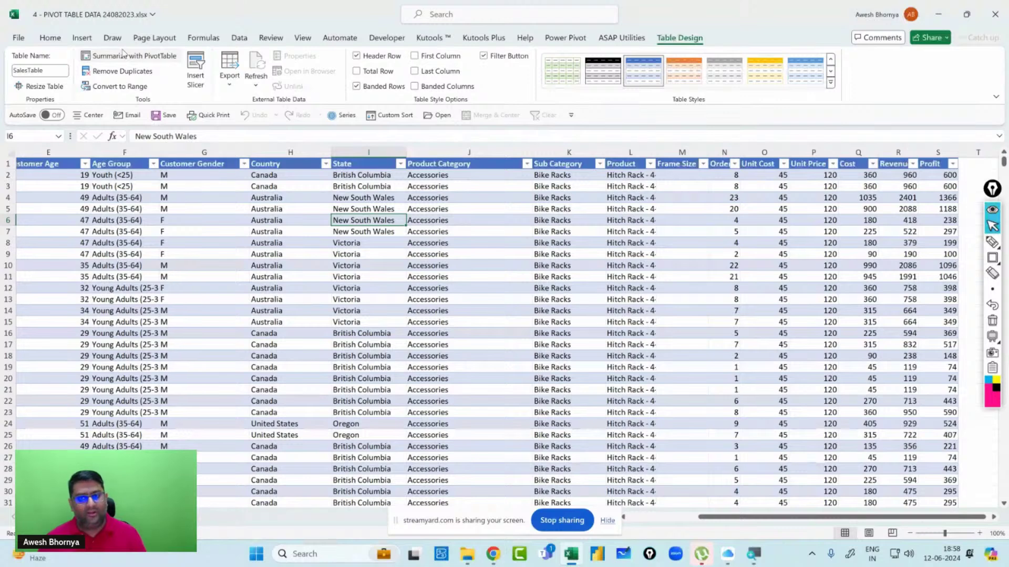
pyautogui.click(83, 38)
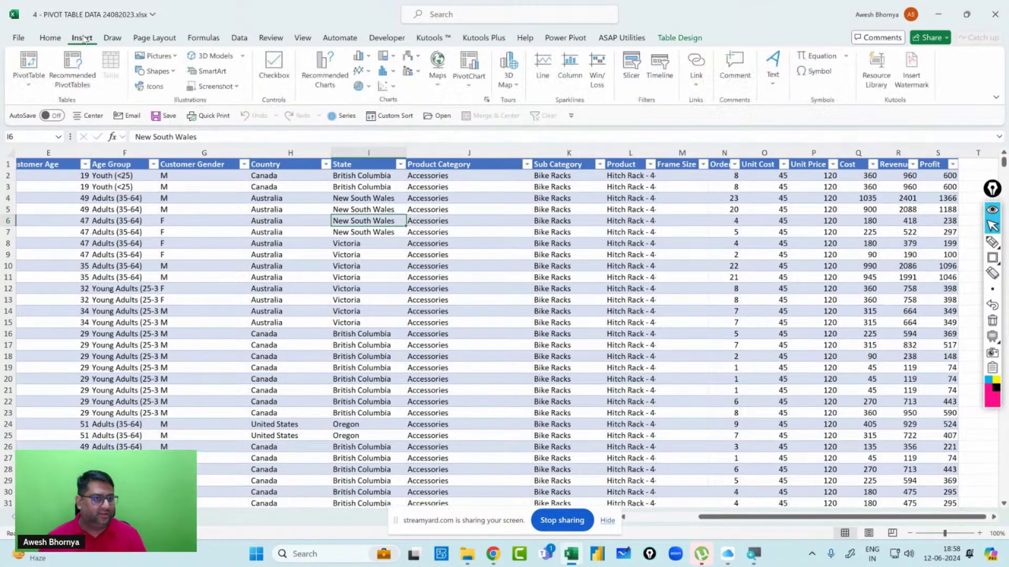
pyautogui.click(30, 62)
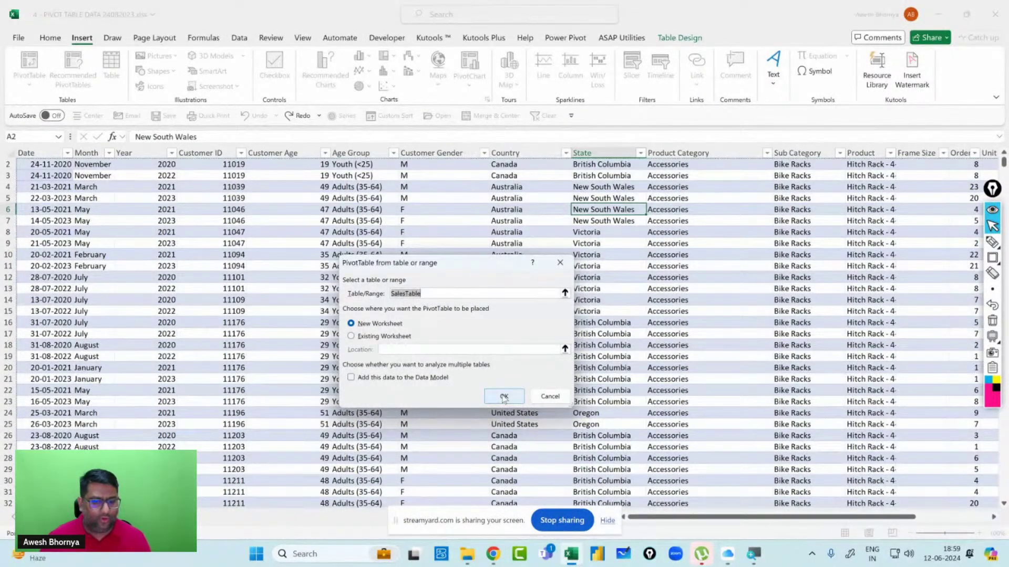
pyautogui.click(503, 398)
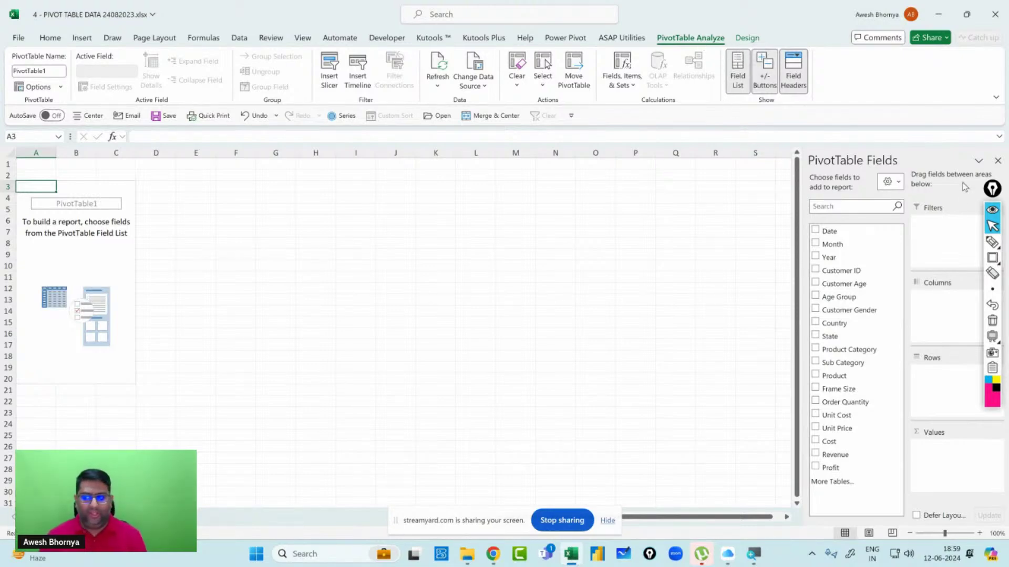
# Move the annotation toolbar clear of the PivotTable field areas and handwrite an underlined "Biz Metrics" in pink with a downward arrow.
pyautogui.moveTo(992, 188); pyautogui.dragTo(741, 190)
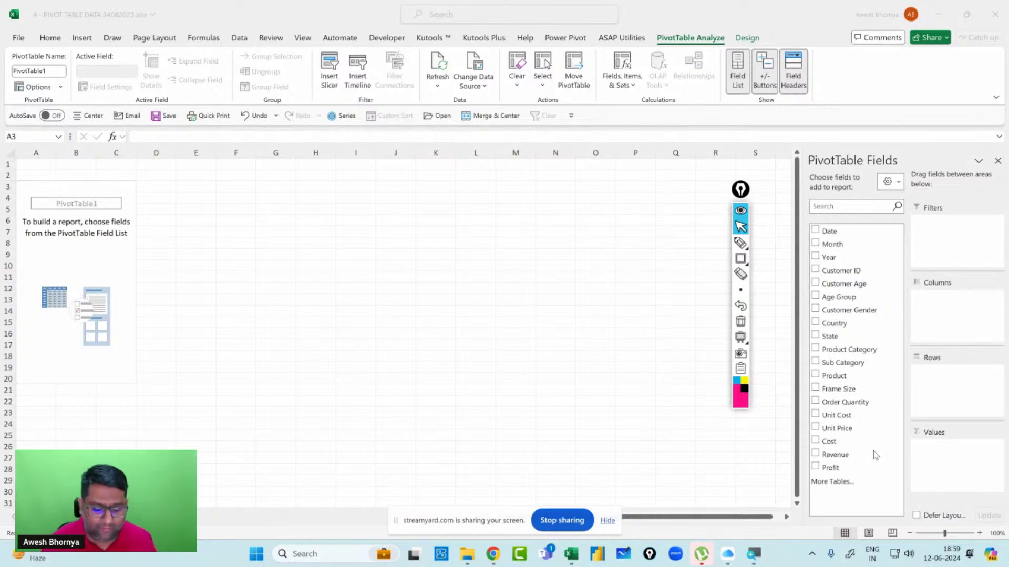
pyautogui.click(740, 243)
pyautogui.moveTo(511, 248)
pyautogui.mouseDown()
pyautogui.moveTo(516, 279)
pyautogui.moveTo(534, 240)
pyautogui.moveTo(567, 255)
pyautogui.moveTo(633, 253)
pyautogui.moveTo(493, 302)
pyautogui.mouseUp()
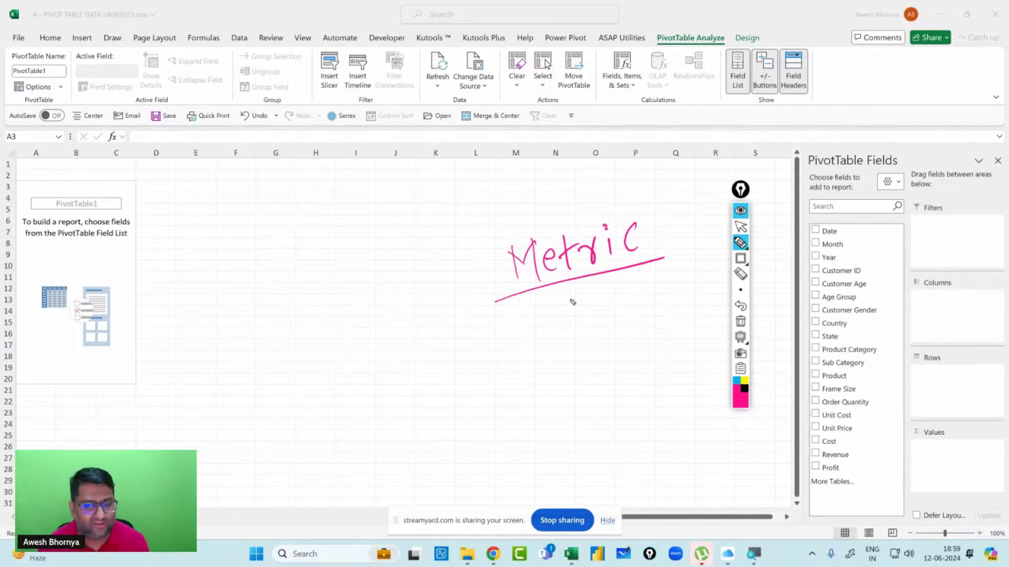
pyautogui.moveTo(571, 293); pyautogui.dragTo(585, 332)
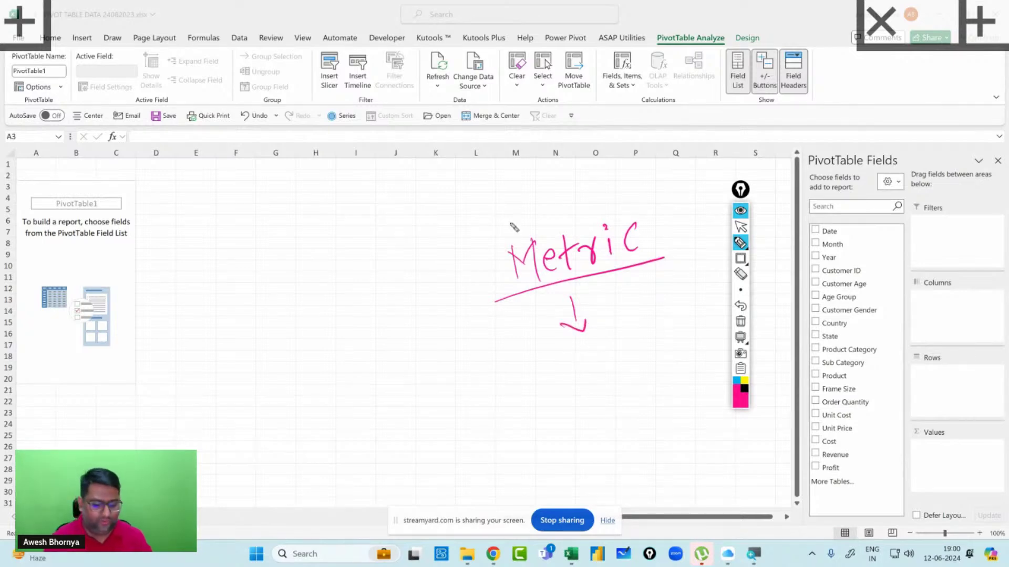
pyautogui.moveTo(489, 184)
pyautogui.mouseDown()
pyautogui.moveTo(503, 222)
pyautogui.moveTo(571, 193)
pyautogui.mouseUp()
pyautogui.click(525, 183)
pyautogui.moveTo(663, 212)
pyautogui.mouseDown()
pyautogui.moveTo(667, 232)
pyautogui.moveTo(647, 249)
pyautogui.mouseUp()
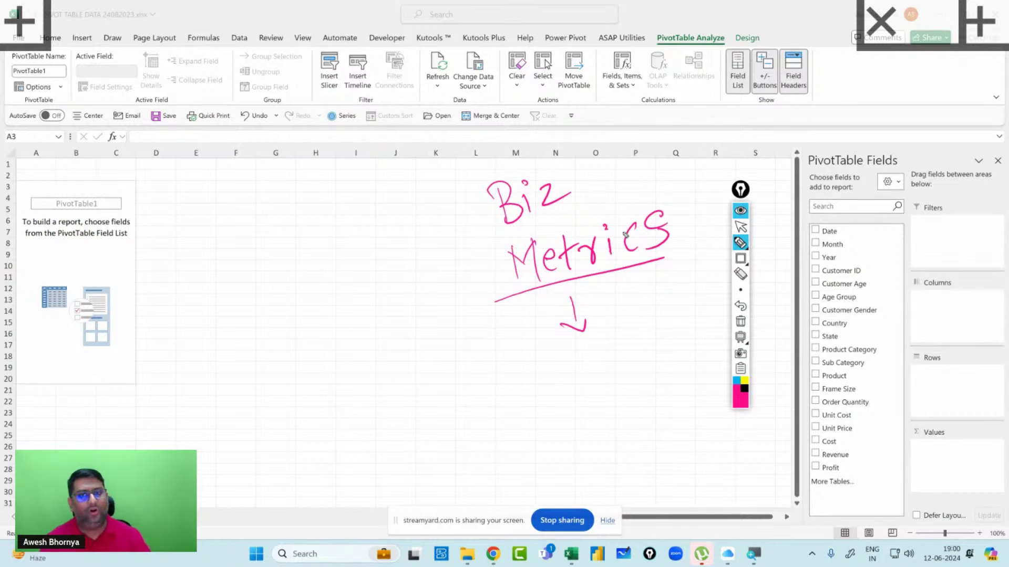
# Handwrite "KPI" in pink below the arrow, frame it with a box, and clear all annotations.
pyautogui.moveTo(565, 361); pyautogui.dragTo(566, 400)
pyautogui.moveTo(572, 359)
pyautogui.mouseDown()
pyautogui.moveTo(559, 385)
pyautogui.moveTo(585, 388)
pyautogui.mouseUp()
pyautogui.moveTo(589, 363)
pyautogui.mouseDown()
pyautogui.moveTo(592, 389)
pyautogui.moveTo(608, 368)
pyautogui.mouseUp()
pyautogui.moveTo(620, 347)
pyautogui.mouseDown()
pyautogui.moveTo(625, 370)
pyautogui.moveTo(628, 337)
pyautogui.mouseUp()
pyautogui.moveTo(620, 380); pyautogui.dragTo(647, 366)
pyautogui.moveTo(518, 452); pyautogui.dragTo(695, 354)
pyautogui.moveTo(505, 370)
pyautogui.mouseDown()
pyautogui.moveTo(654, 303)
pyautogui.moveTo(664, 384)
pyautogui.mouseUp()
pyautogui.moveTo(502, 362); pyautogui.dragTo(533, 452)
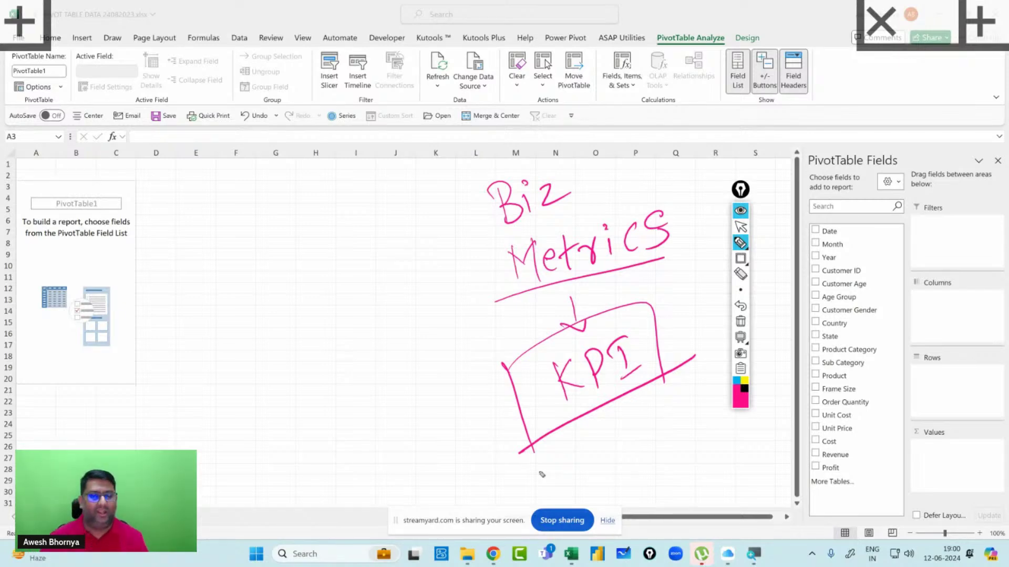
pyautogui.click(740, 321)
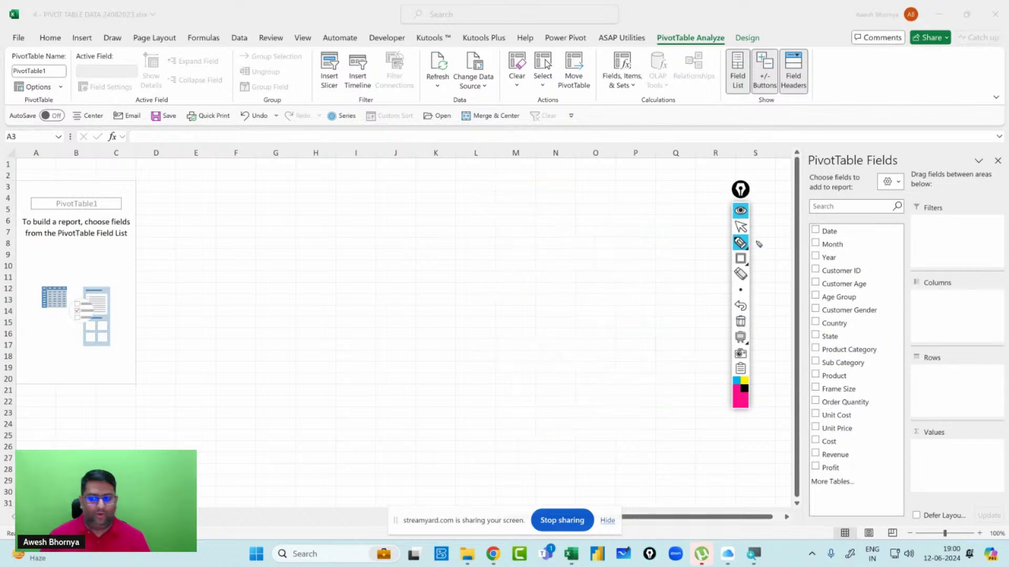
pyautogui.click(740, 226)
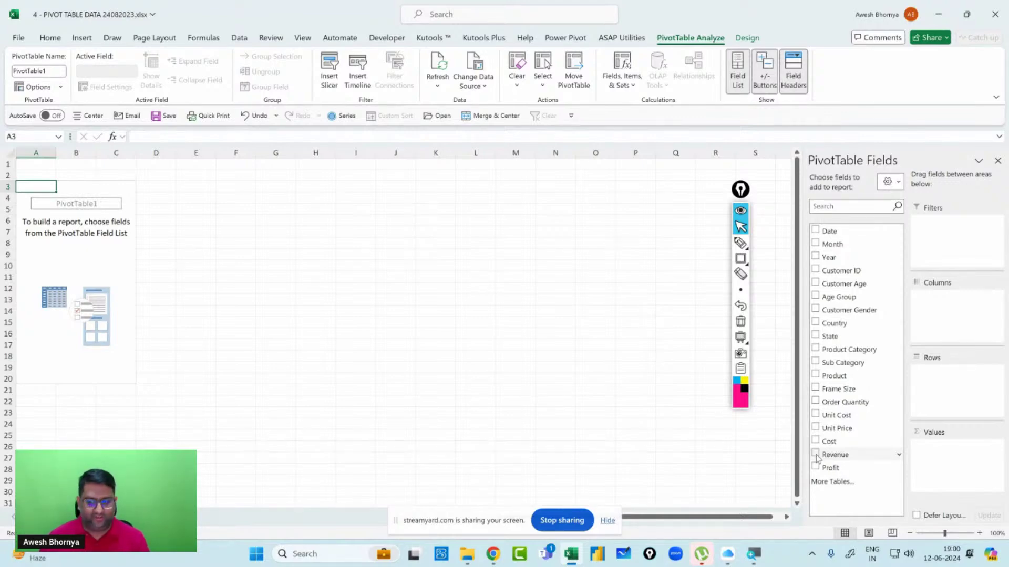
# Build the pivot table with the sum of Revenue as values and Country as rows.
pyautogui.click(816, 454)
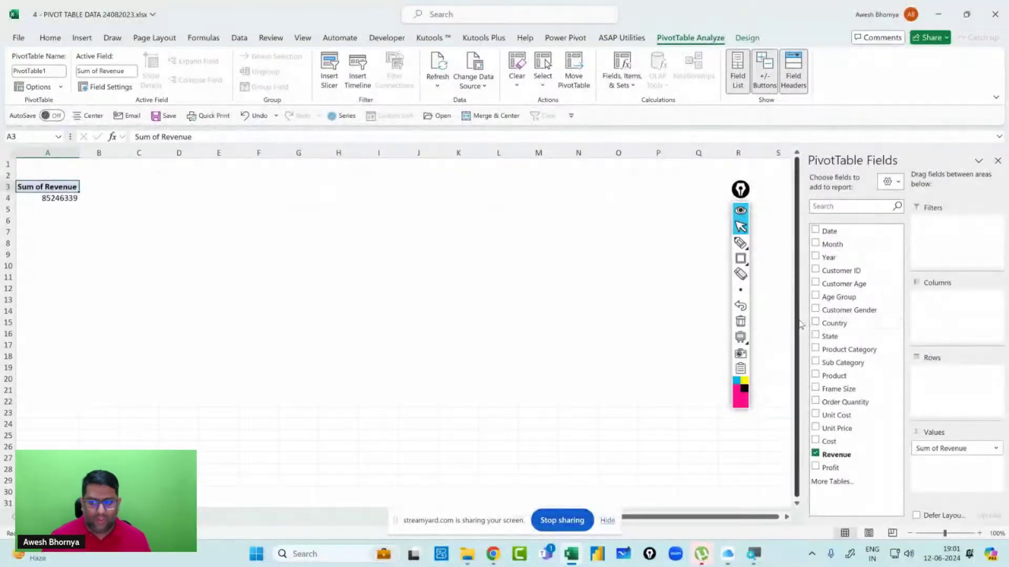
pyautogui.click(793, 360)
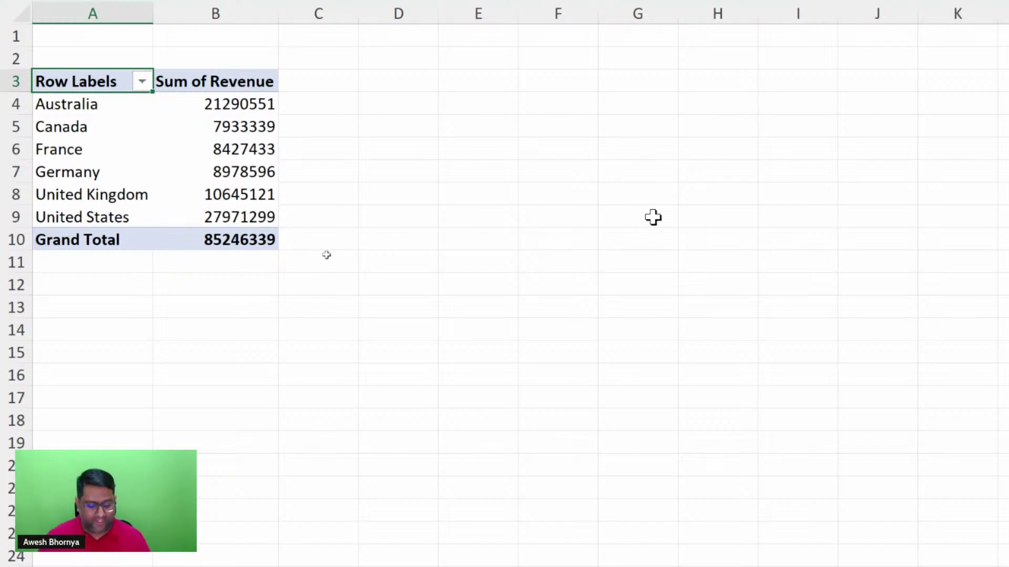
pyautogui.click(819, 169)
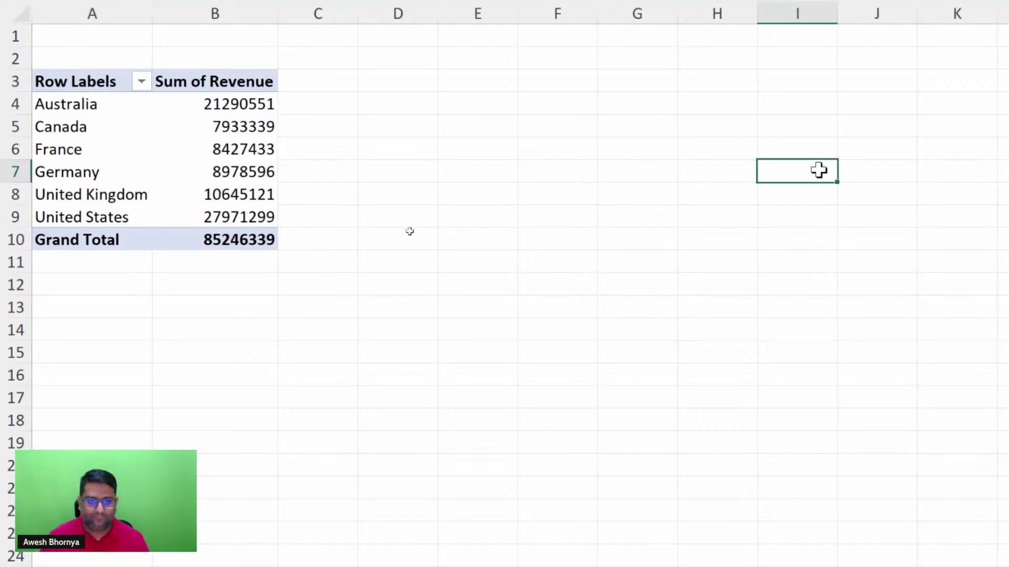